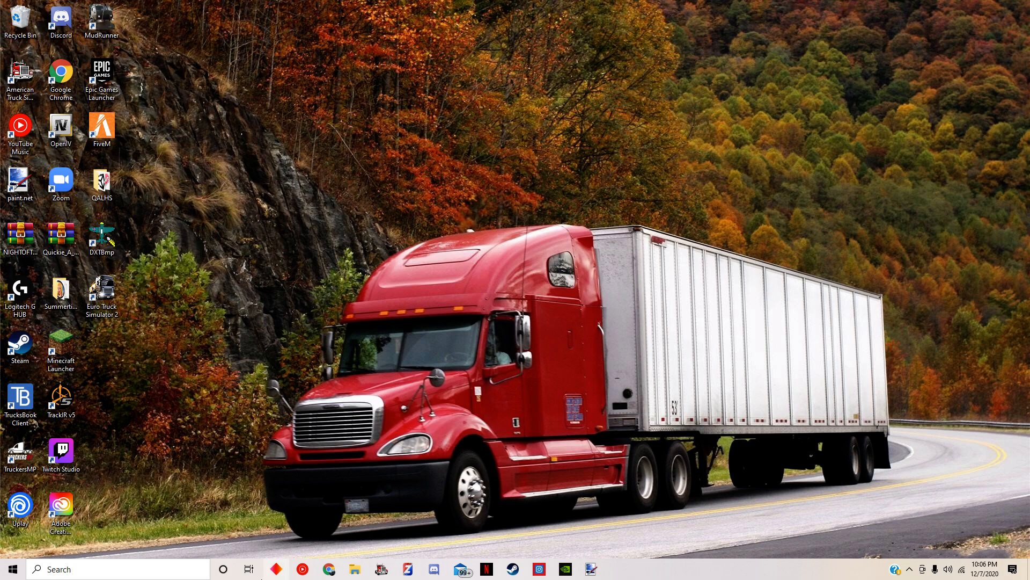
# Open the 2000 freightliner FLD132 mod's def\vehicle\truck\ftl.classicxl folder in File Explorer
pyautogui.click(353, 568)
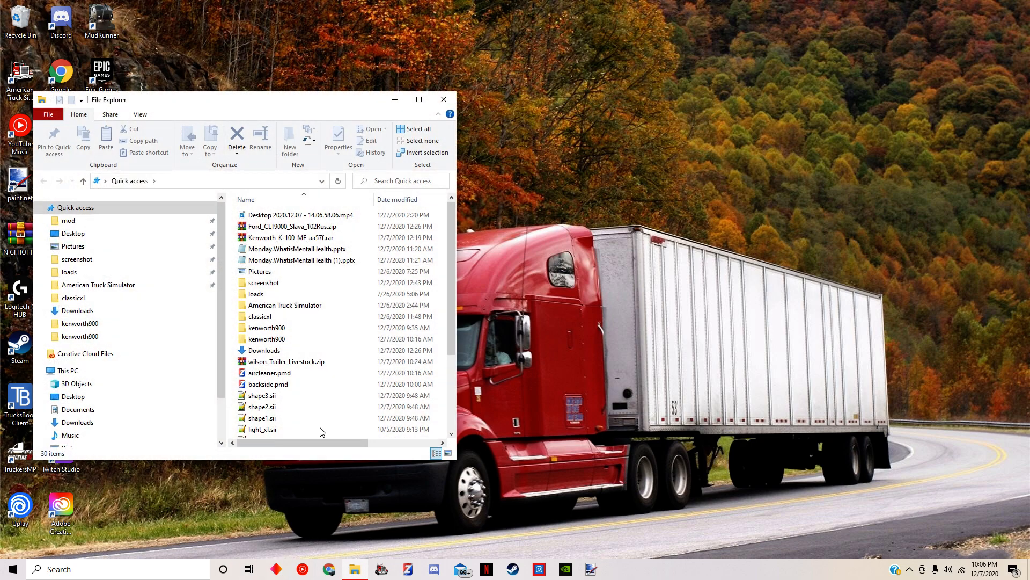
pyautogui.click(196, 220)
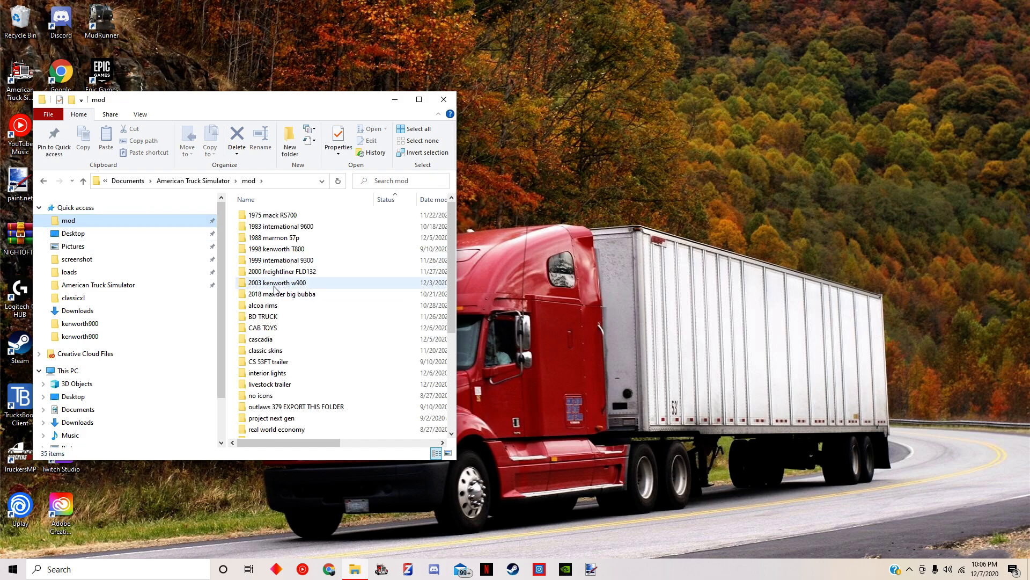
pyautogui.moveTo(279, 287)
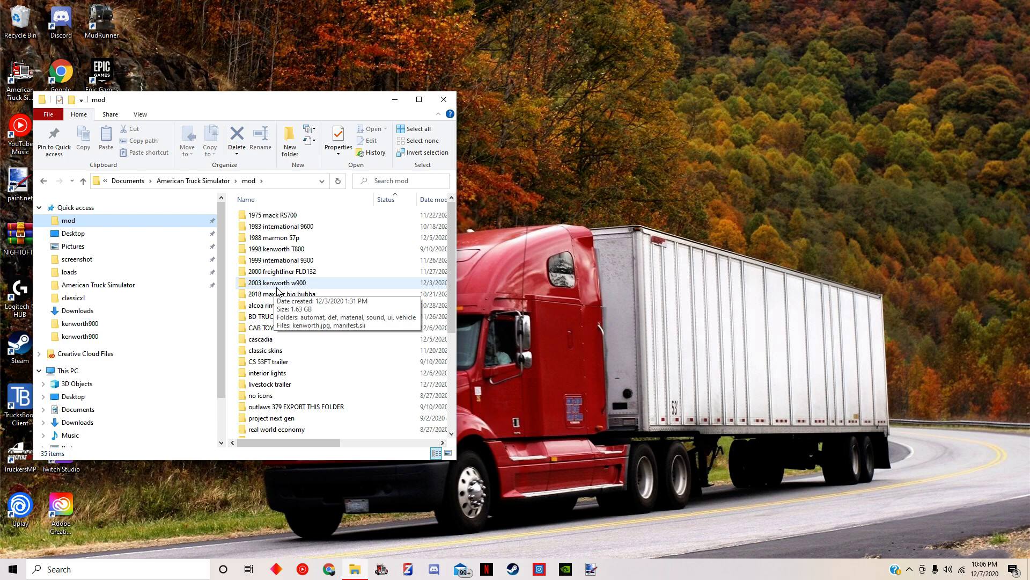
pyautogui.doubleClick(289, 271)
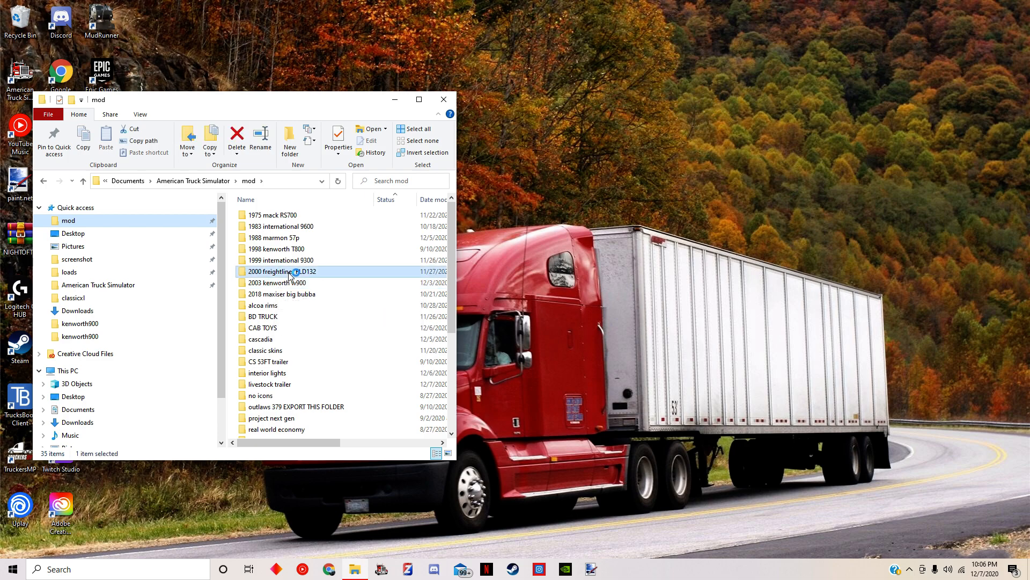
pyautogui.doubleClick(270, 230)
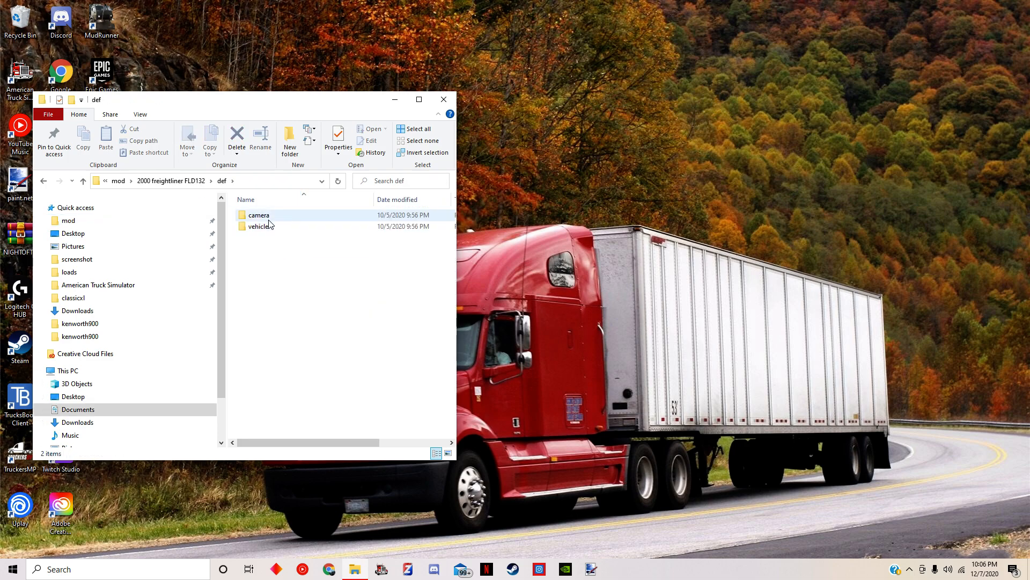
pyautogui.doubleClick(257, 226)
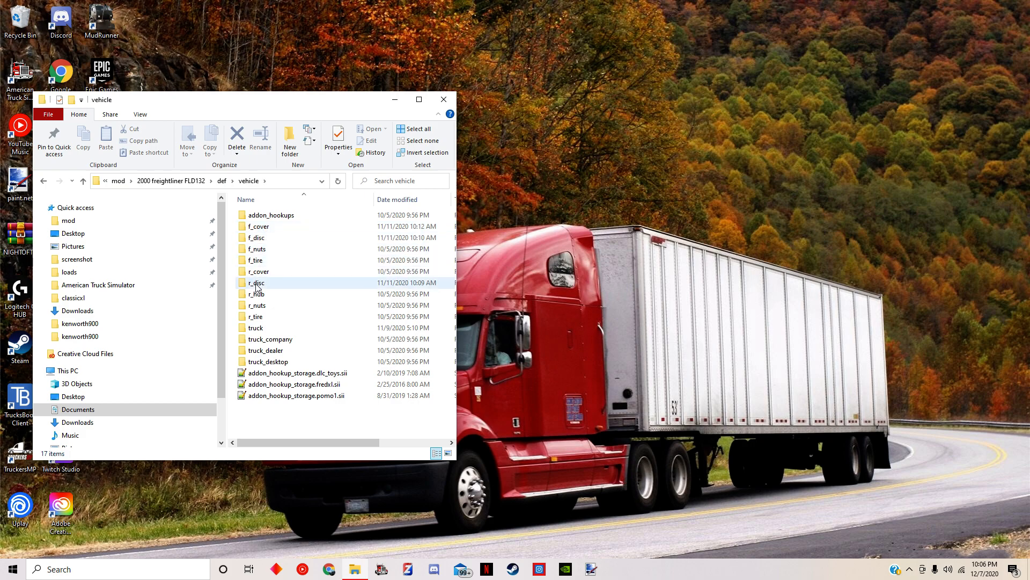
pyautogui.doubleClick(257, 328)
pyautogui.doubleClick(270, 230)
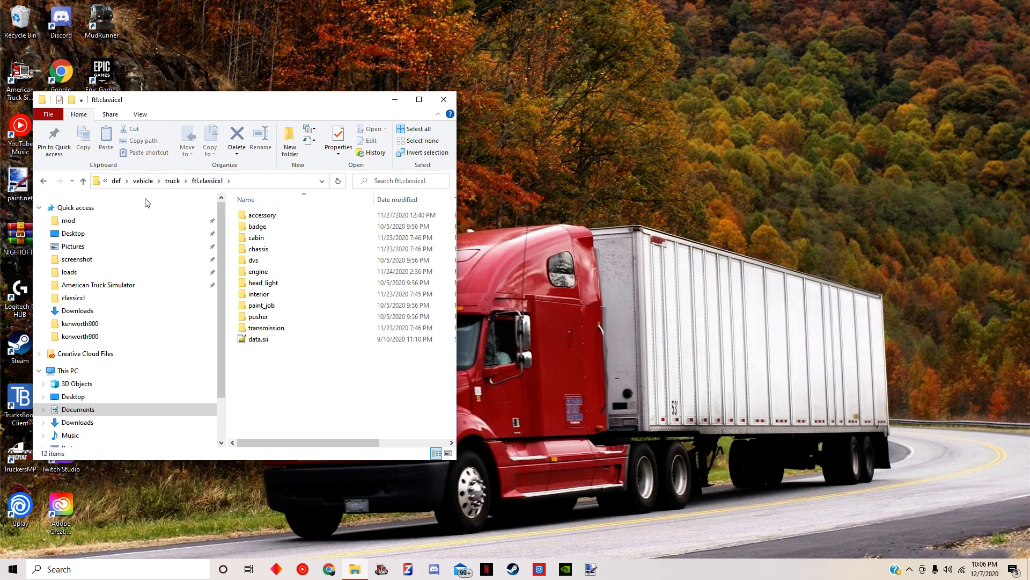
# Go back to the Freightliner mod's root folder and retrace def\vehicle\truck\ftl.classicxl through to the accessory folder
pyautogui.click(116, 180)
pyautogui.click(170, 180)
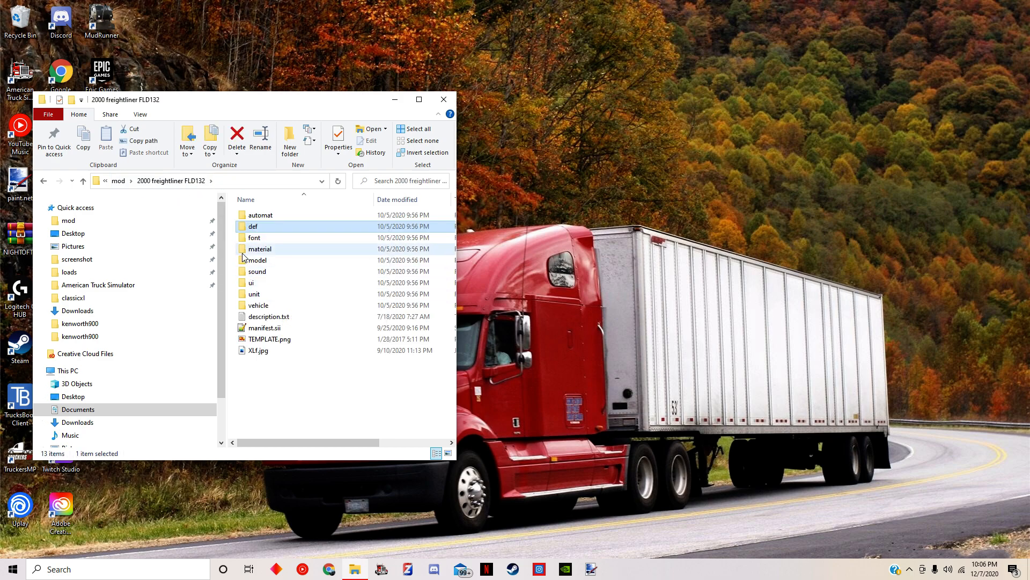
pyautogui.doubleClick(270, 227)
pyautogui.doubleClick(269, 232)
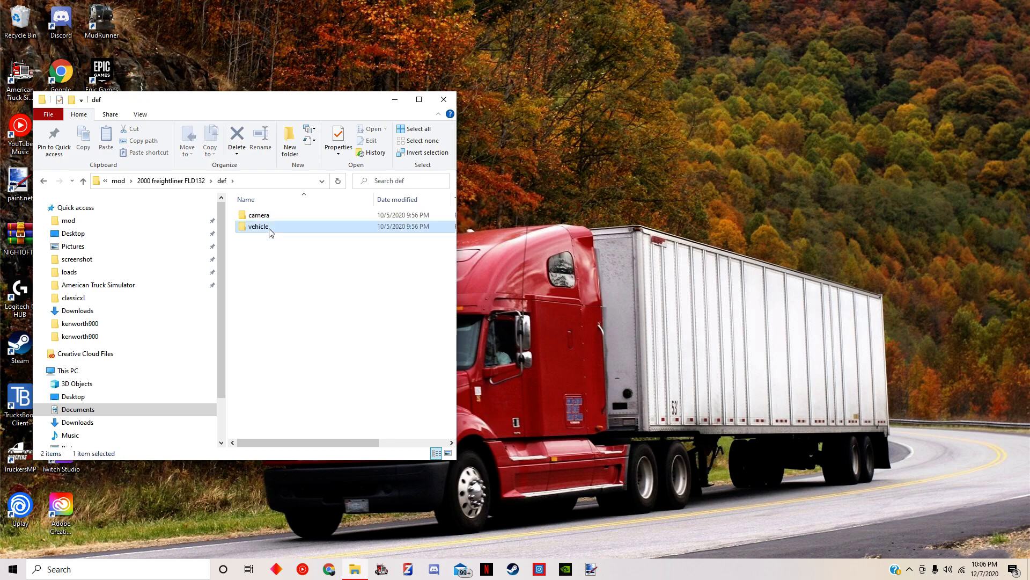
pyautogui.click(262, 329)
pyautogui.doubleClick(262, 329)
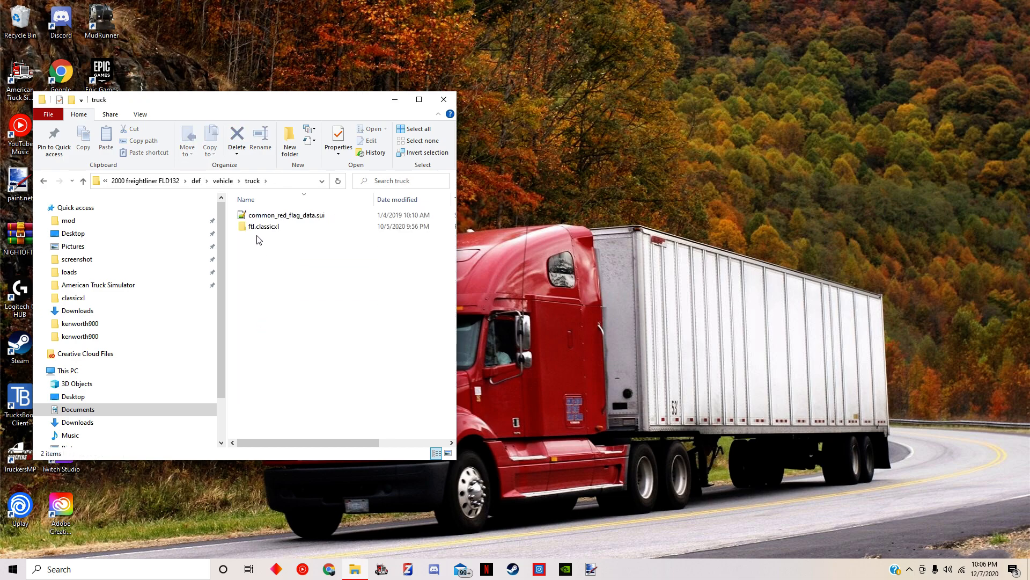
pyautogui.doubleClick(271, 230)
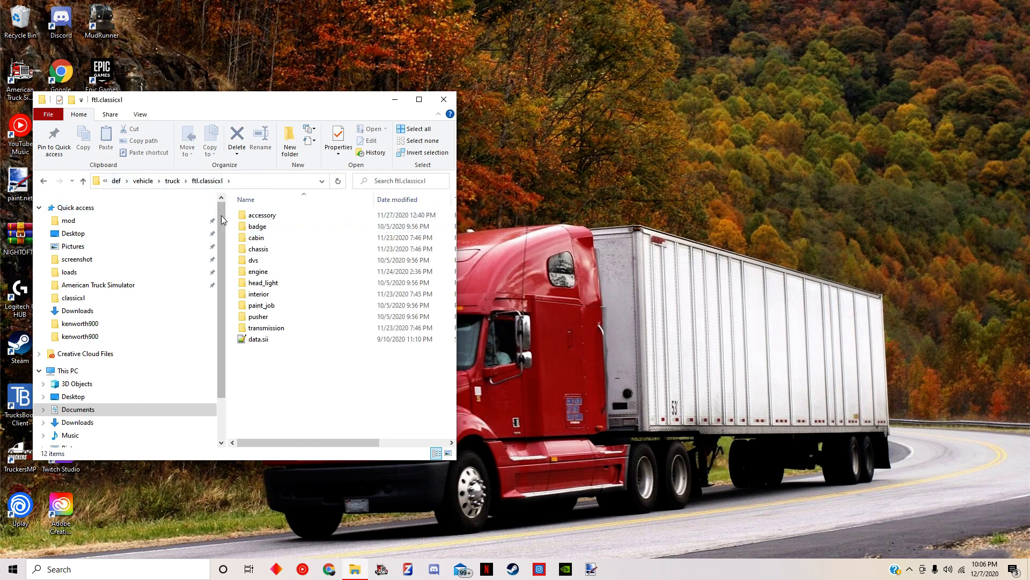
pyautogui.doubleClick(284, 218)
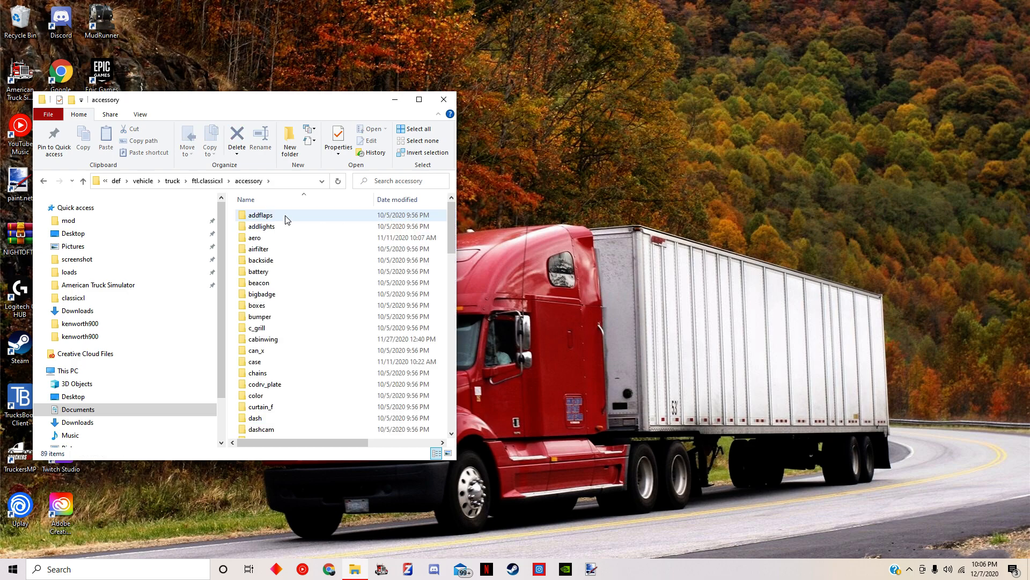
# Browse the Freightliner accessory folders, view the parrot accessory's shape1.sii, and return to the accessory folder
pyautogui.scroll(-20, 289, 225)
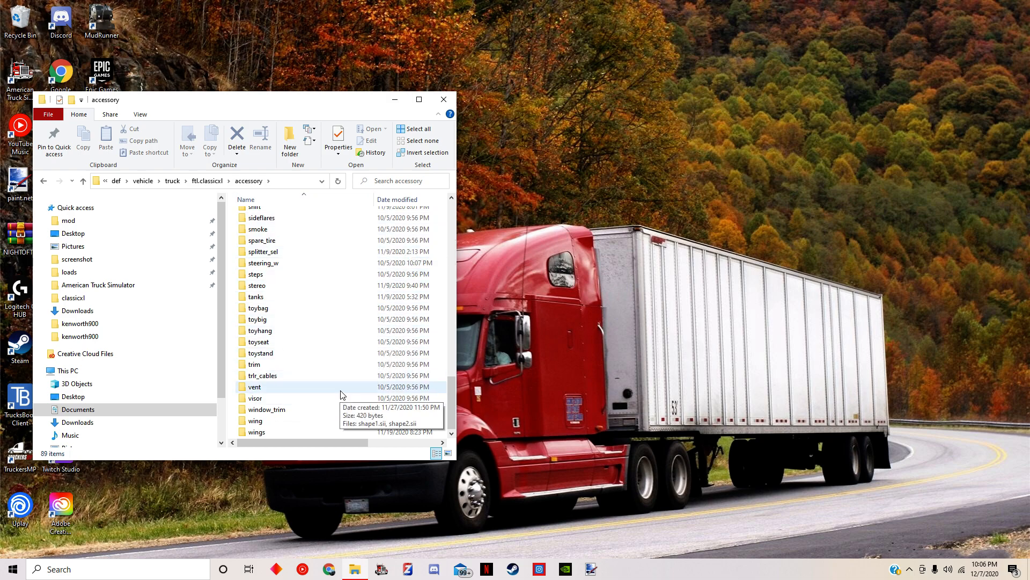
pyautogui.scroll(2, 353, 358)
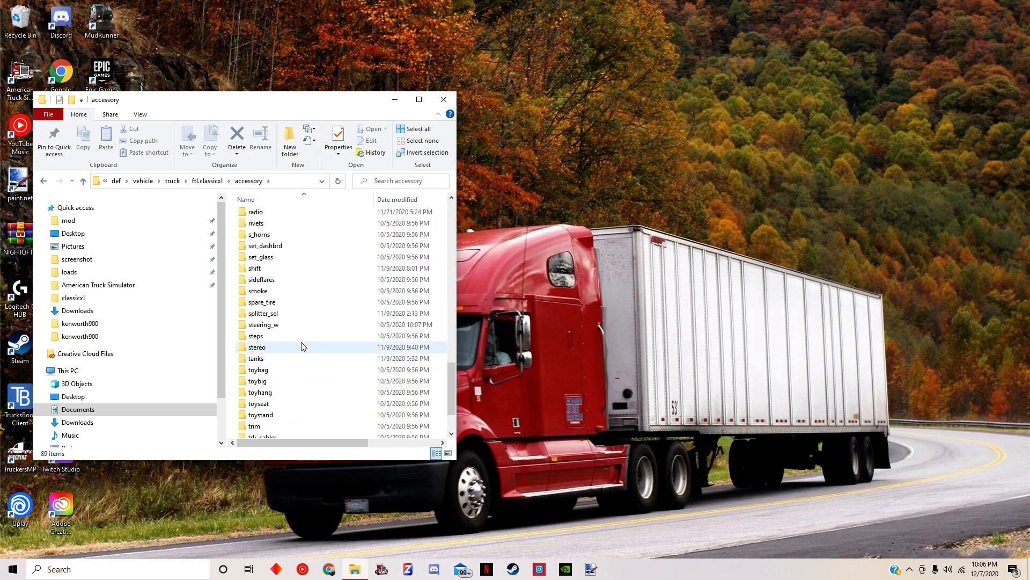
pyautogui.scroll(2, 295, 337)
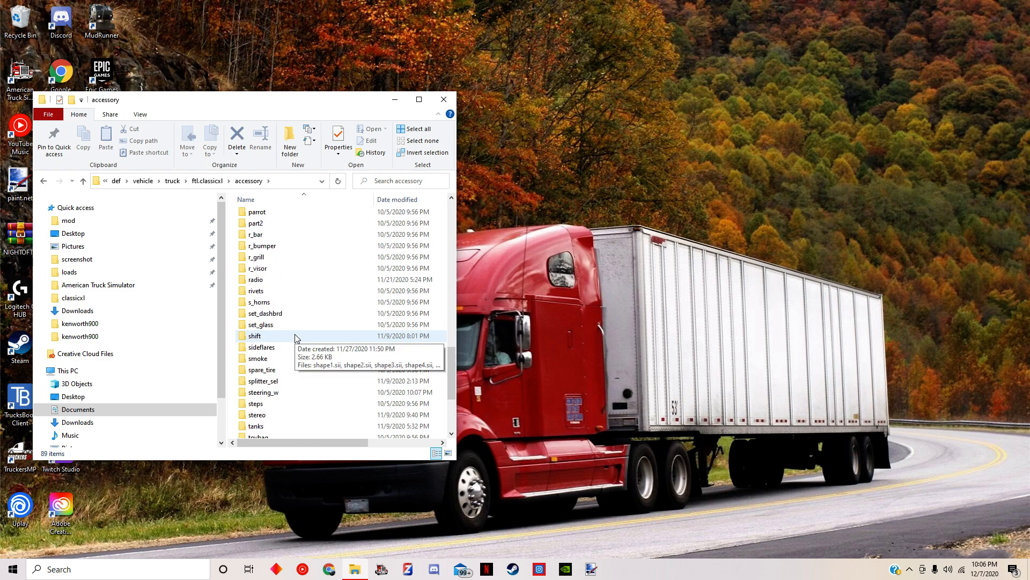
pyautogui.scroll(-1, 295, 337)
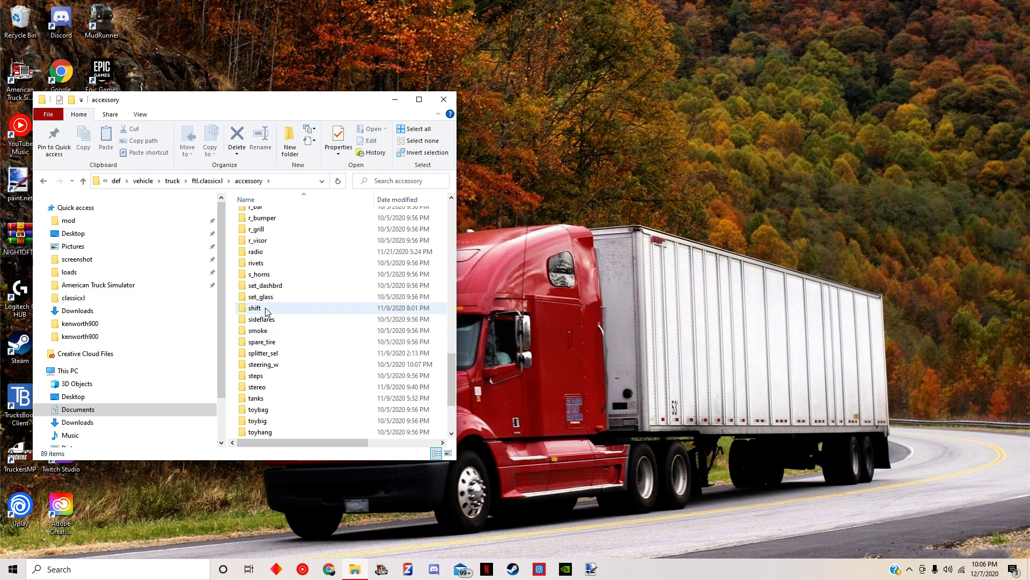
pyautogui.scroll(3, 332, 302)
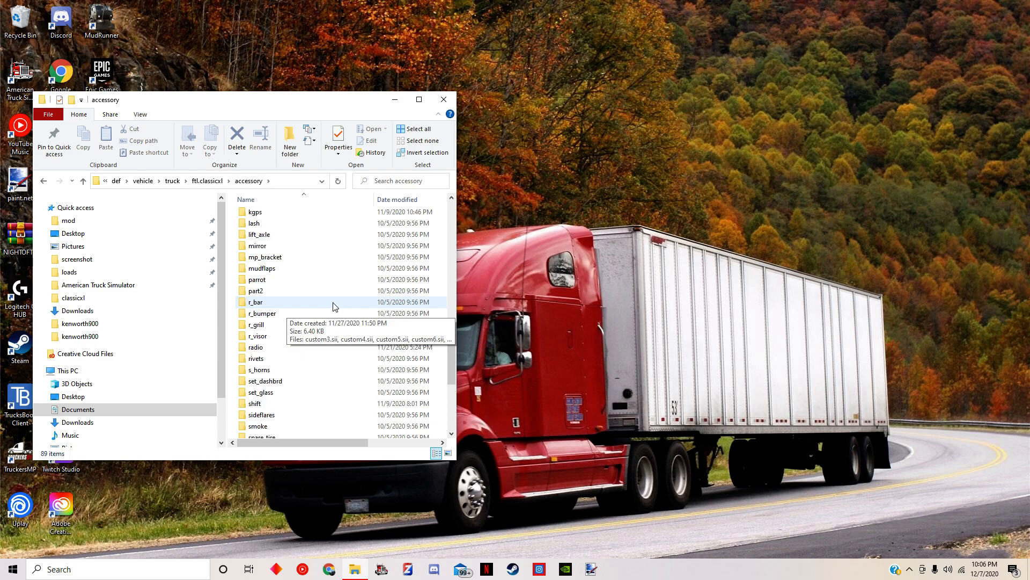
pyautogui.doubleClick(280, 279)
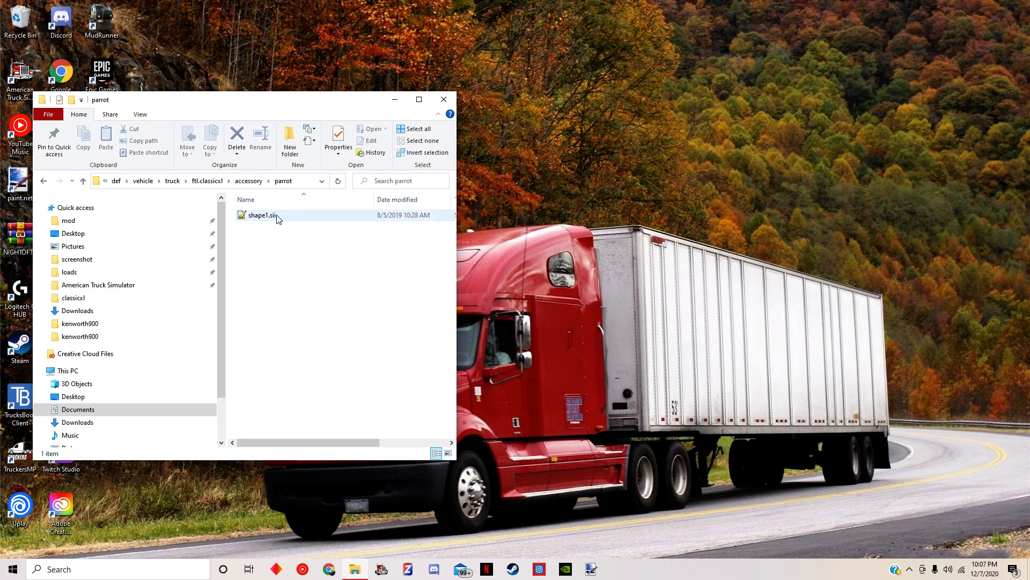
pyautogui.doubleClick(263, 215)
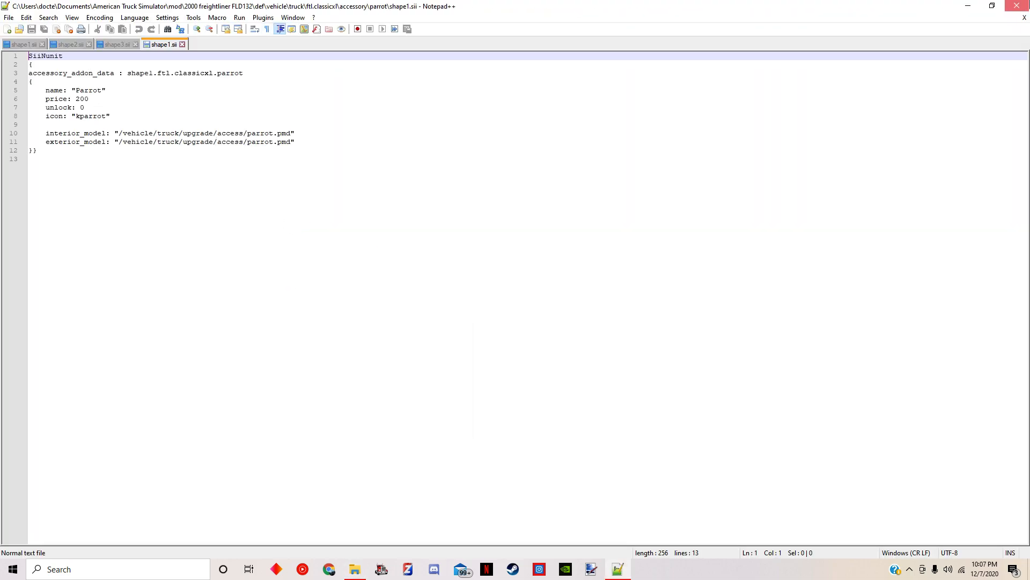
pyautogui.click(1016, 5)
pyautogui.click(249, 180)
# View the addlights accessory's shape1.sii, closing all open documents and the text editor when done
pyautogui.scroll(9, 277, 240)
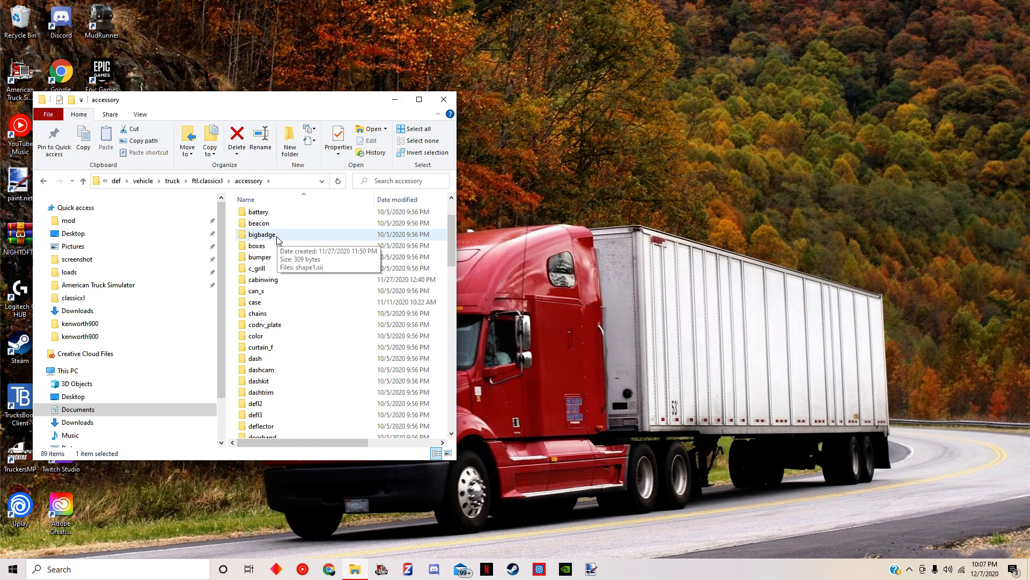
pyautogui.doubleClick(272, 226)
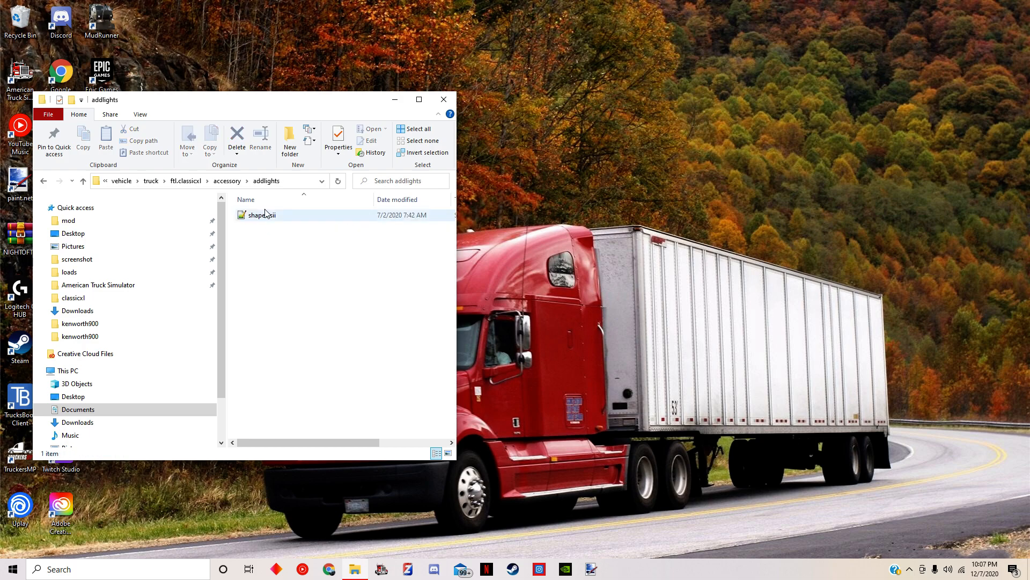
pyautogui.doubleClick(264, 215)
pyautogui.click(7, 17)
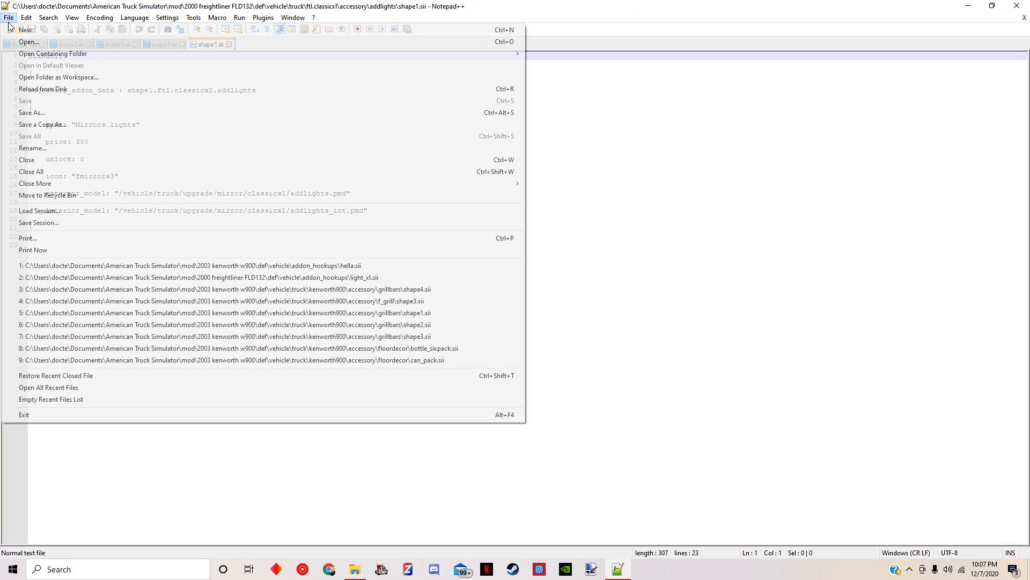
pyautogui.click(33, 170)
pyautogui.hotkey('alt', 'F4')
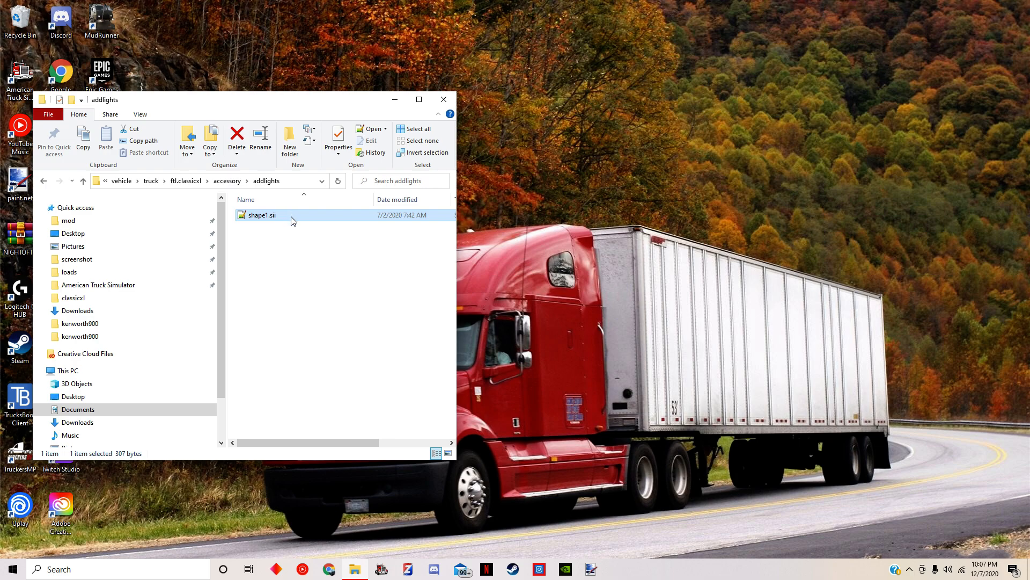
# Copy the Freightliner addlights folder and open the 2003 kenworth w900 mod's def\vehicle\truck\kenworth900\accessory folder
pyautogui.click(227, 181)
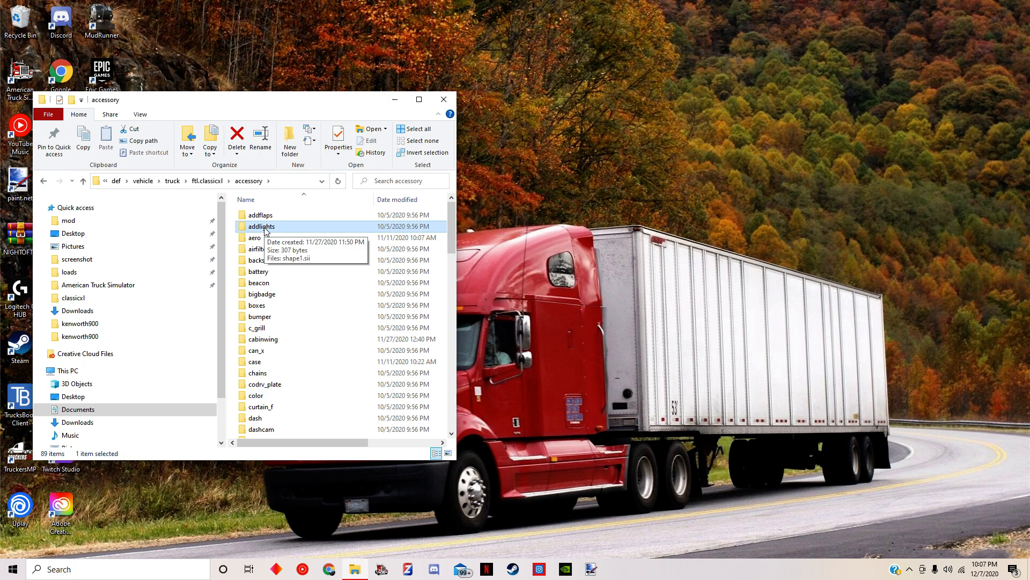
pyautogui.click(122, 223)
pyautogui.doubleClick(284, 283)
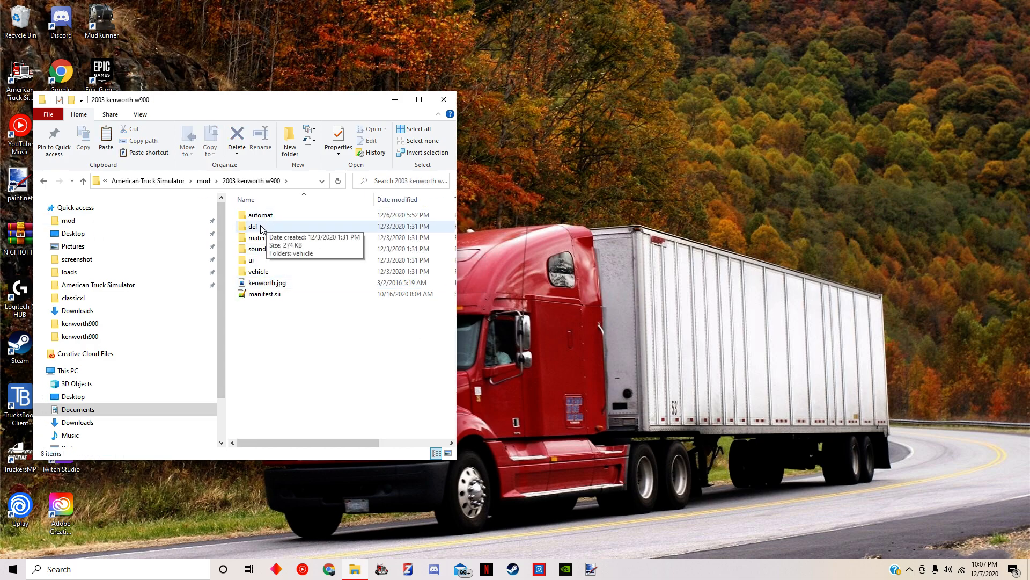
pyautogui.click(263, 229)
pyautogui.doubleClick(263, 229)
pyautogui.doubleClick(266, 216)
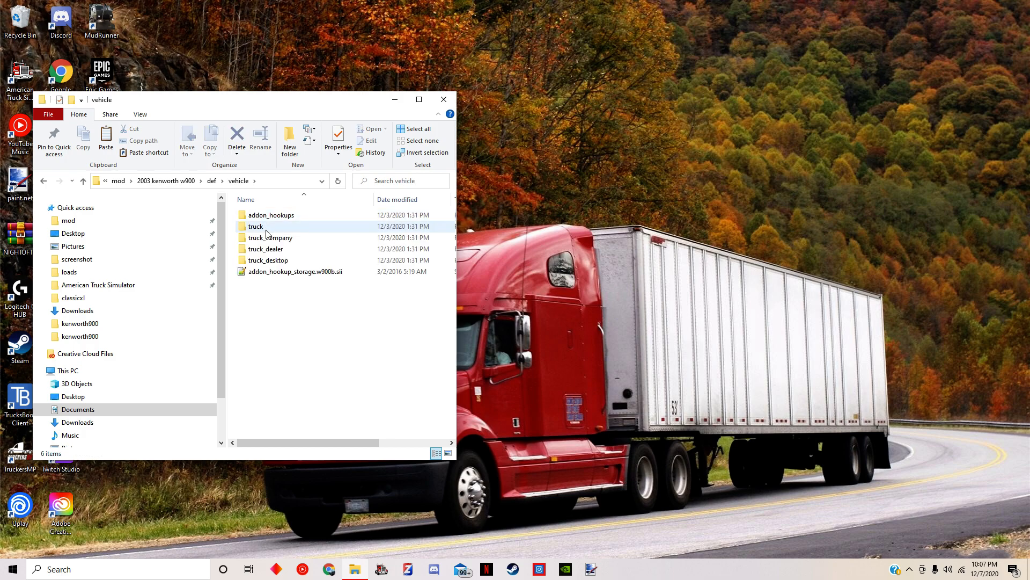
pyautogui.doubleClick(267, 229)
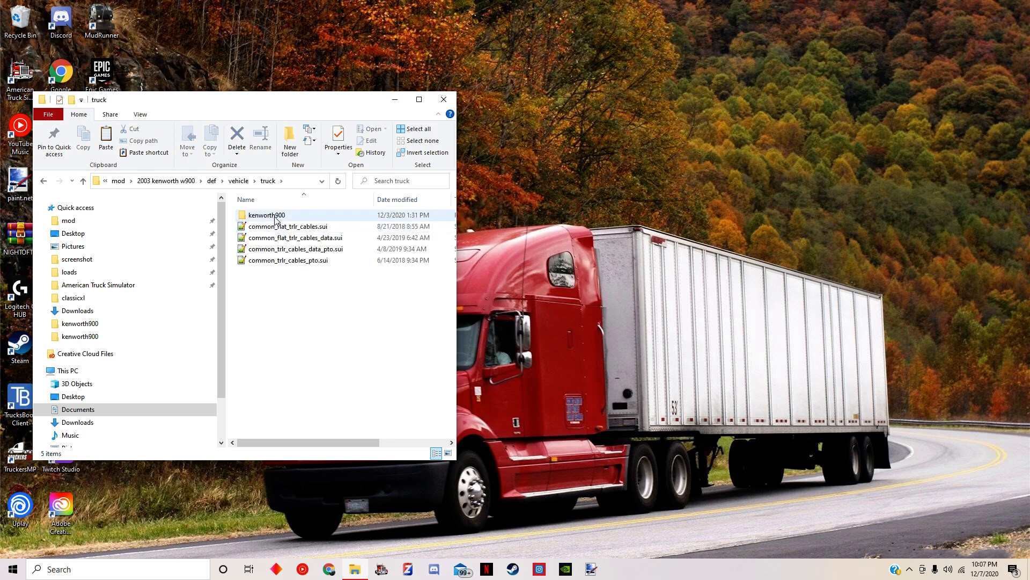
pyautogui.doubleClick(276, 216)
pyautogui.doubleClick(274, 218)
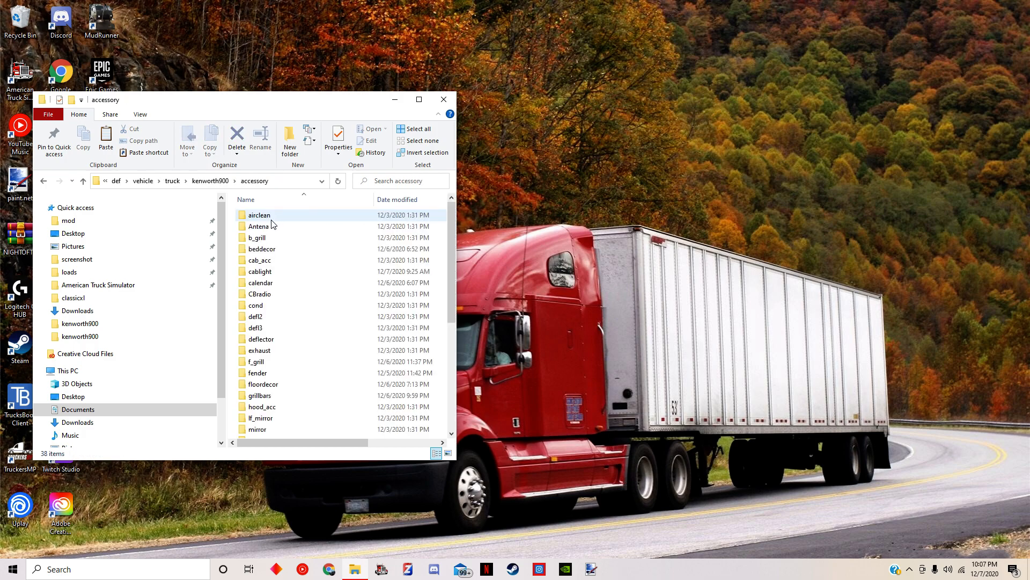
# Paste the addlights folder into the kenworth900 accessory folder and rename it mirrorlights
pyautogui.rightClick(230, 231)
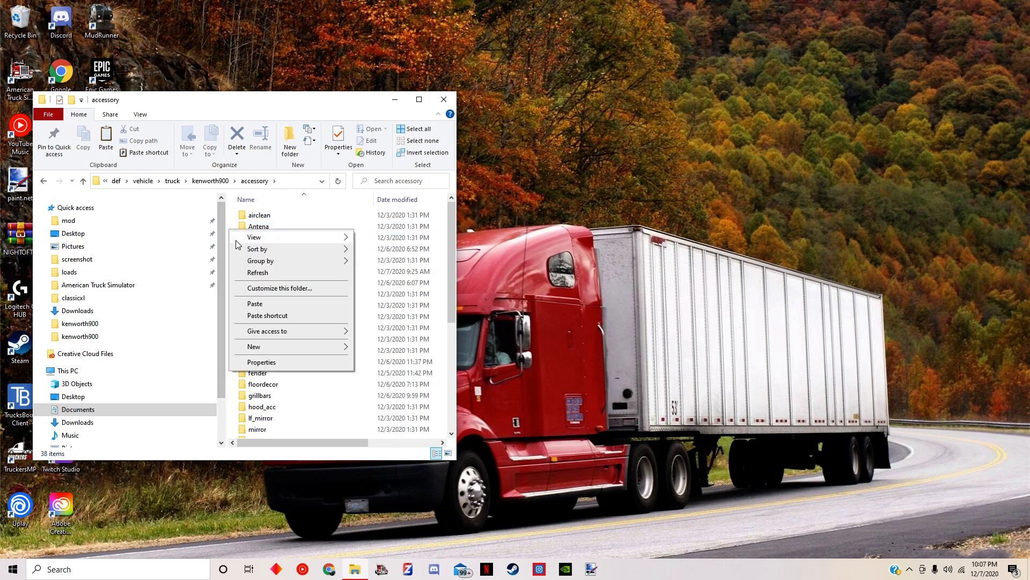
pyautogui.click(254, 303)
pyautogui.rightClick(274, 215)
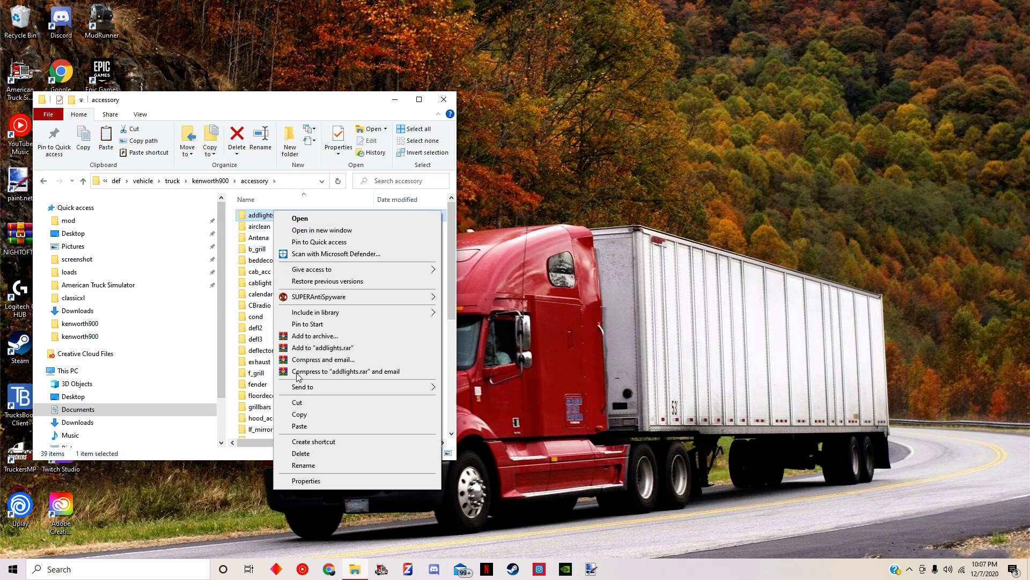
pyautogui.click(304, 464)
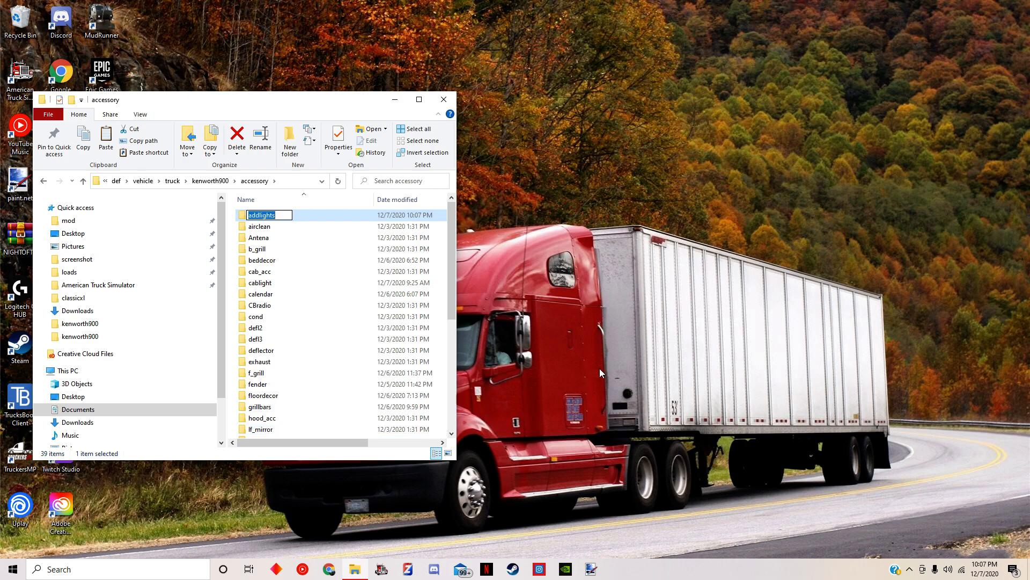
pyautogui.write('mirrorliog')
pyautogui.press('BackSpace')
pyautogui.press('BackSpace')
pyautogui.write('ghts')
pyautogui.press('Return')
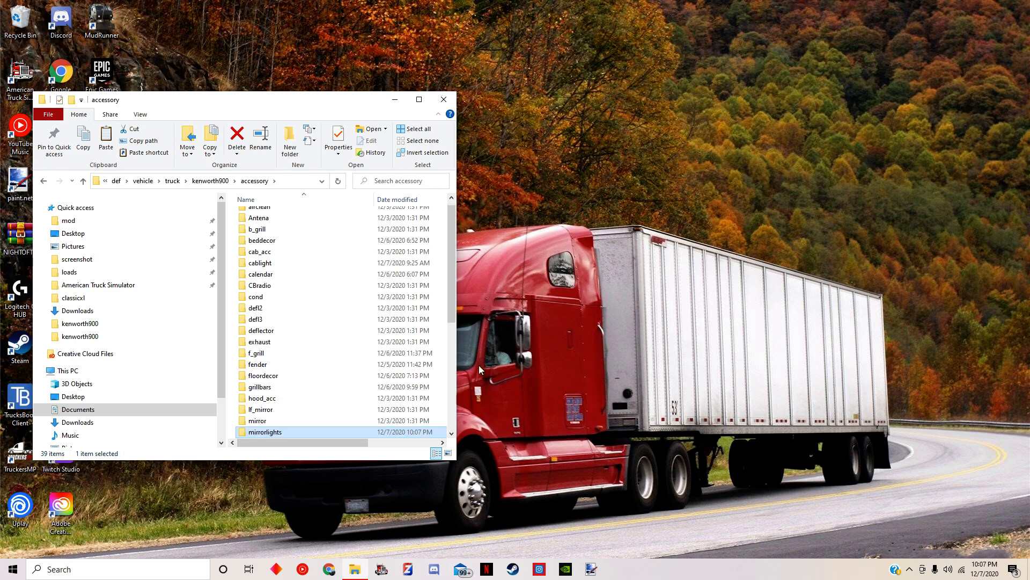
# Open the shape1.sii file inside the Kenworth's mirrorlights accessory folder for editing
pyautogui.doubleClick(265, 432)
pyautogui.click(272, 216)
pyautogui.doubleClick(271, 216)
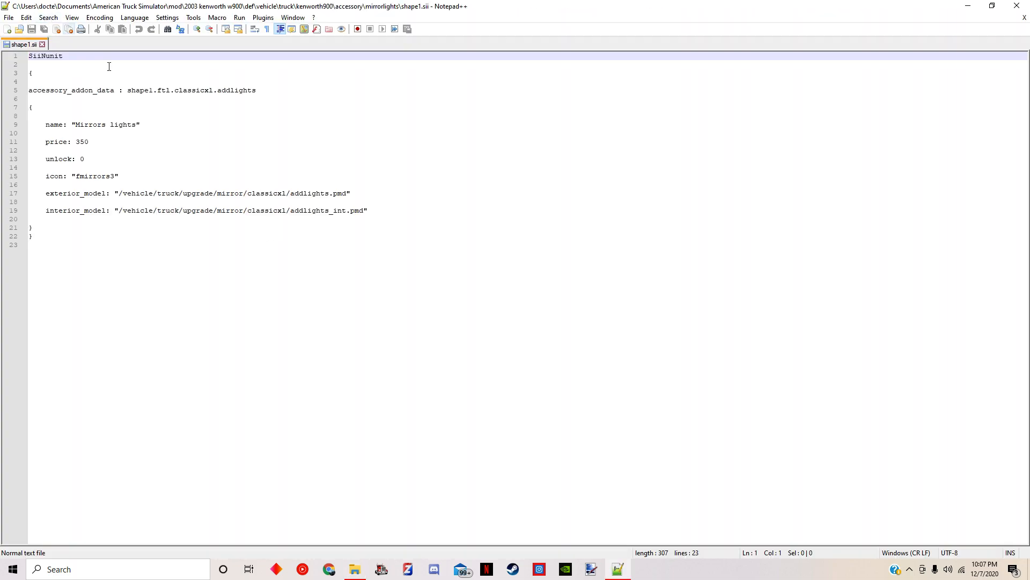
# Replace ftl.classicxl.addlights with kenworth900.mirrorlights in the accessory_addon_data line of shape1.sii
pyautogui.moveTo(262, 96); pyautogui.dragTo(162, 94)
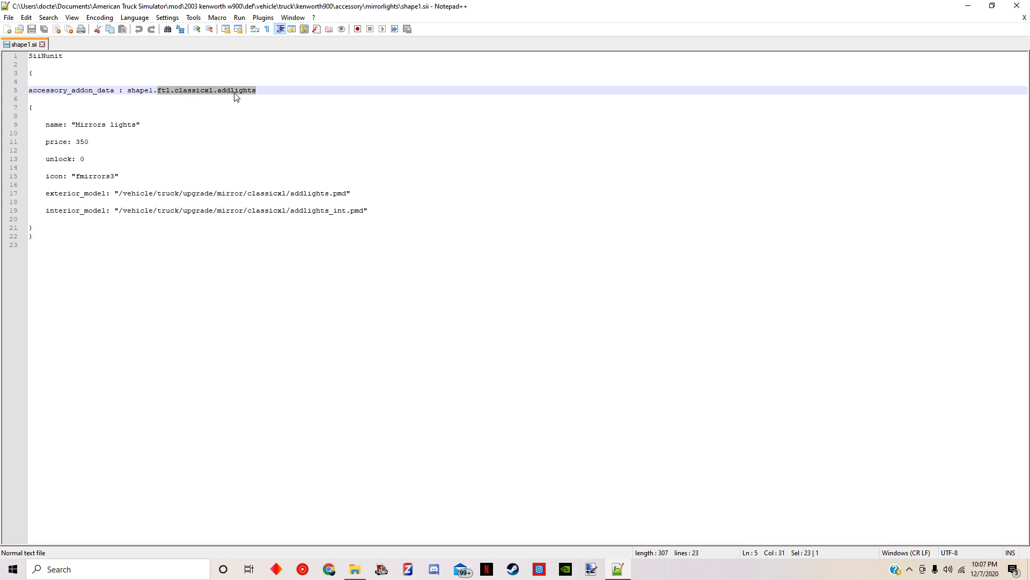
pyautogui.hotkey('ctrl', 'h')
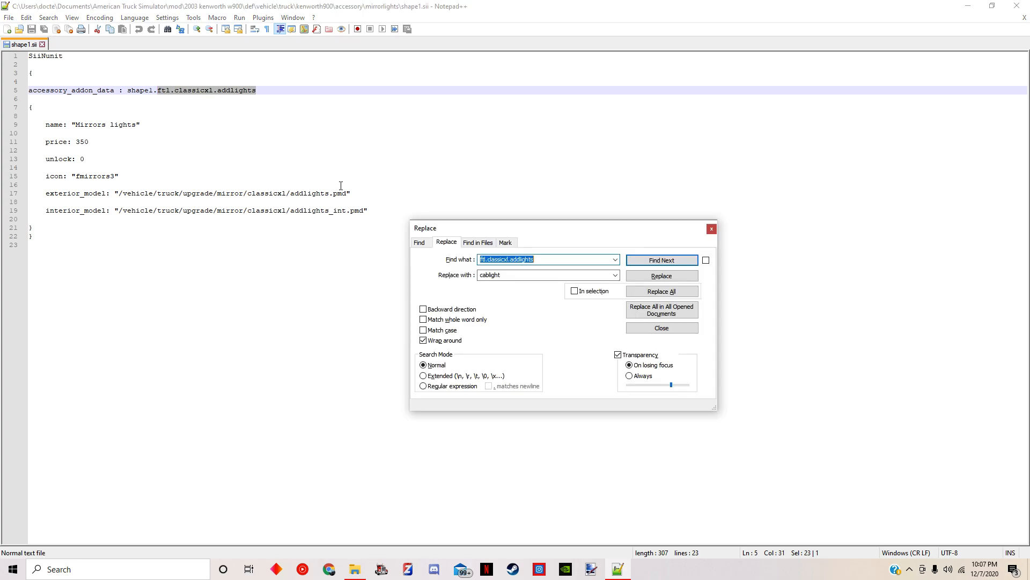
pyautogui.click(615, 276)
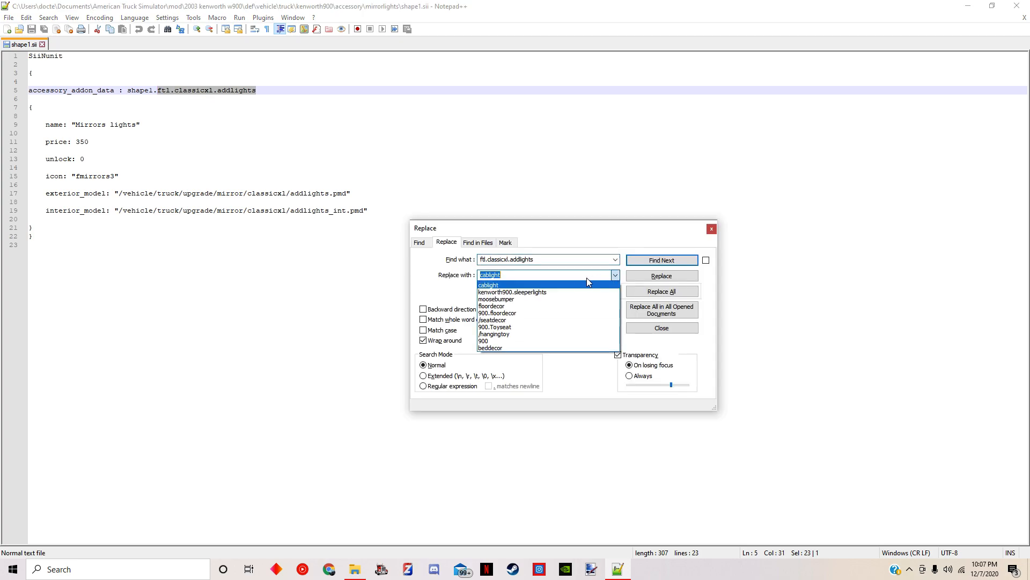
pyautogui.click(547, 293)
pyautogui.click(539, 277)
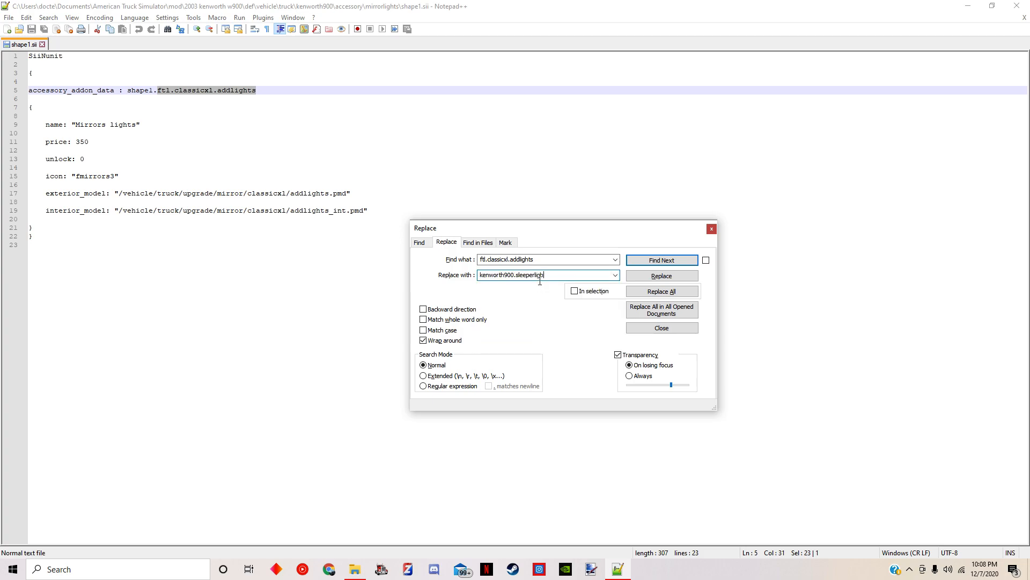
pyautogui.press('BackSpace')
pyautogui.press('BackSpace')
pyautogui.press('BackSpace')
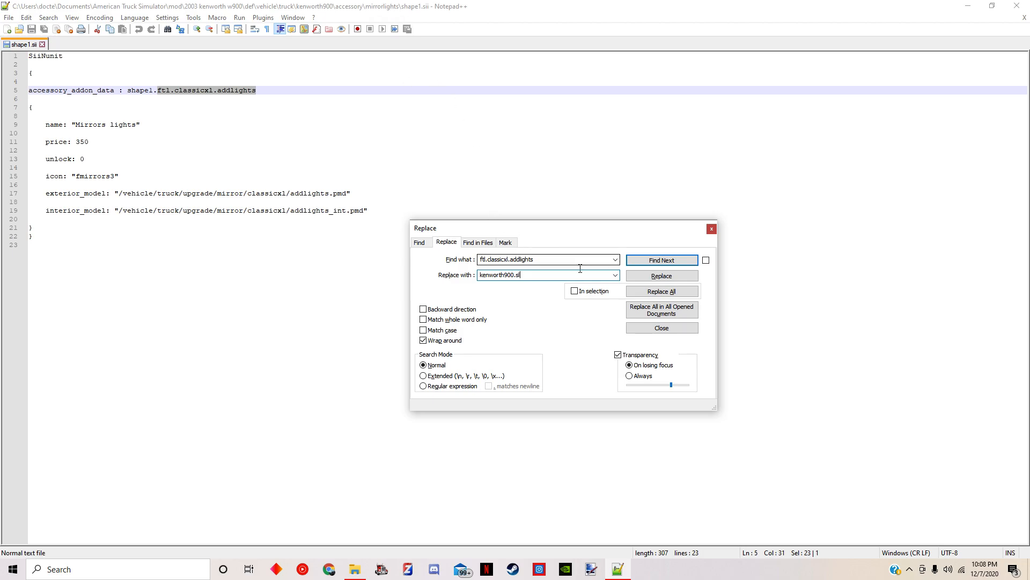
pyautogui.write('mirrorligh')
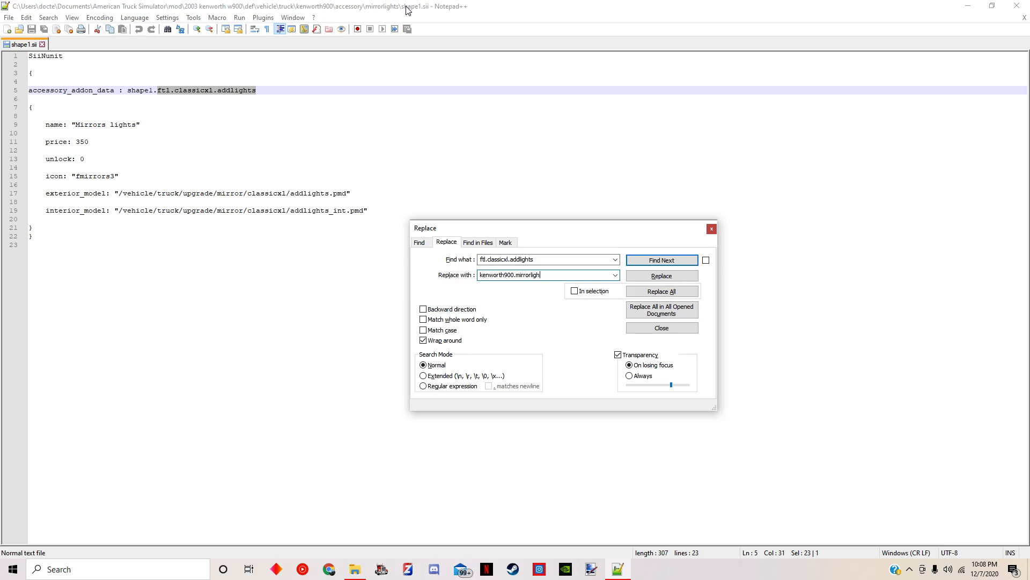
pyautogui.write('ts')
pyautogui.click(662, 276)
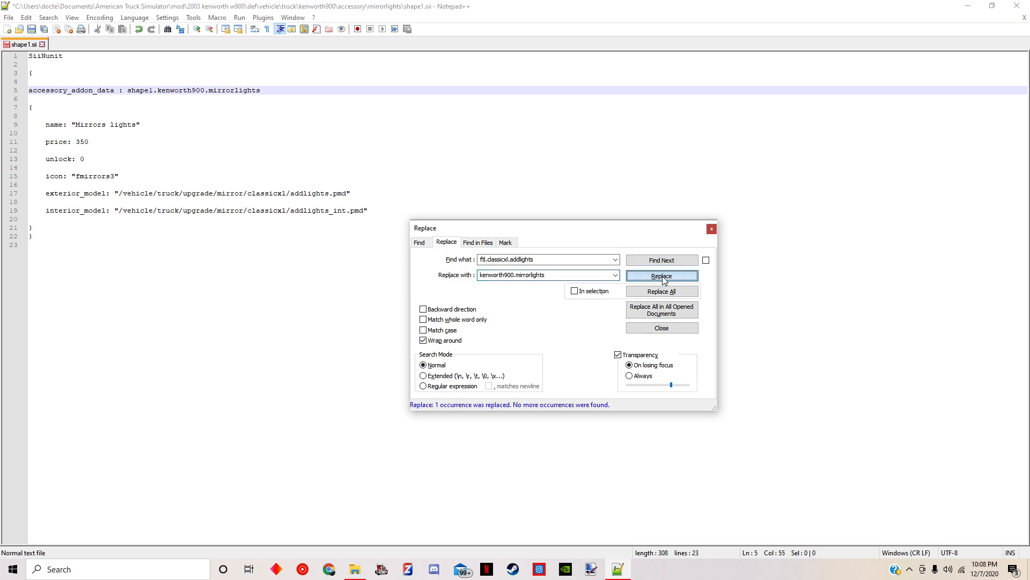
pyautogui.click(712, 228)
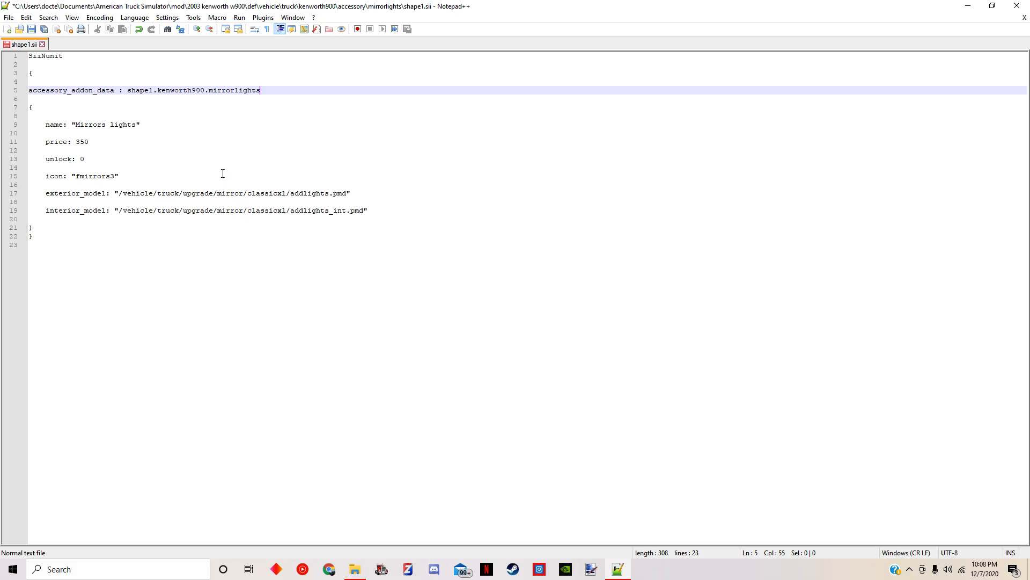
# Save the edited shape1.sii and close the text editor
pyautogui.click(8, 18)
pyautogui.click(35, 101)
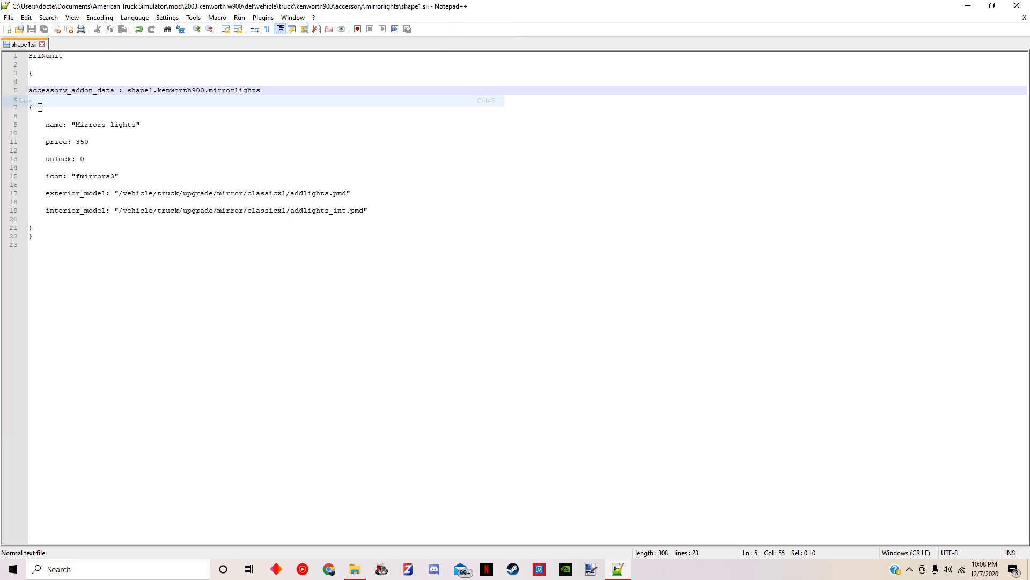
pyautogui.click(1017, 6)
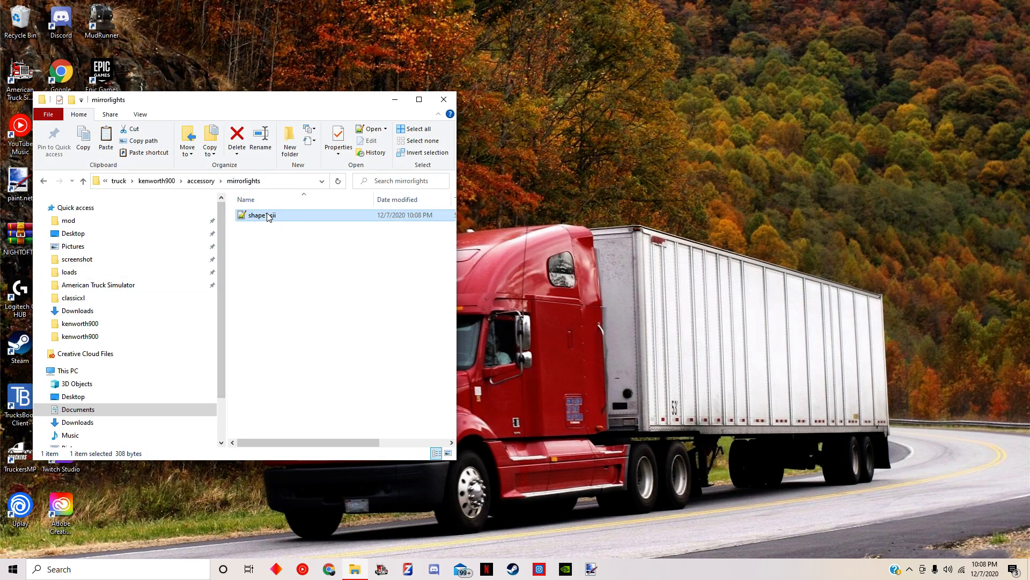
# Reopen the mirrorlights shape1.sii for reference, then go back to the mod directory and open the 2000 freightliner FLD132 folder
pyautogui.doubleClick(315, 216)
pyautogui.click(965, 7)
pyautogui.click(202, 182)
pyautogui.click(153, 182)
pyautogui.click(156, 183)
pyautogui.hotkey('alt', 'Up')
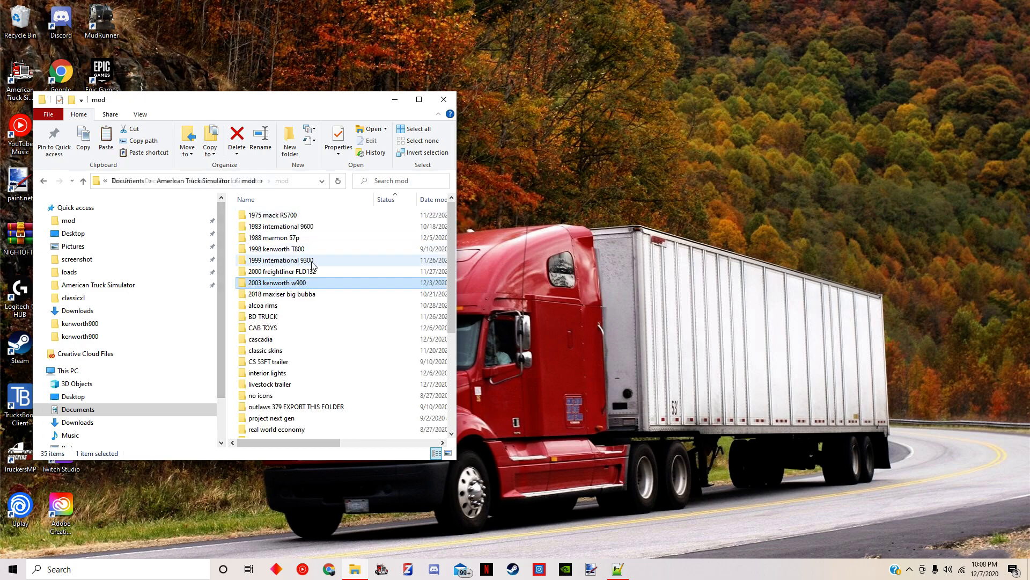
pyautogui.doubleClick(297, 271)
pyautogui.doubleClick(255, 317)
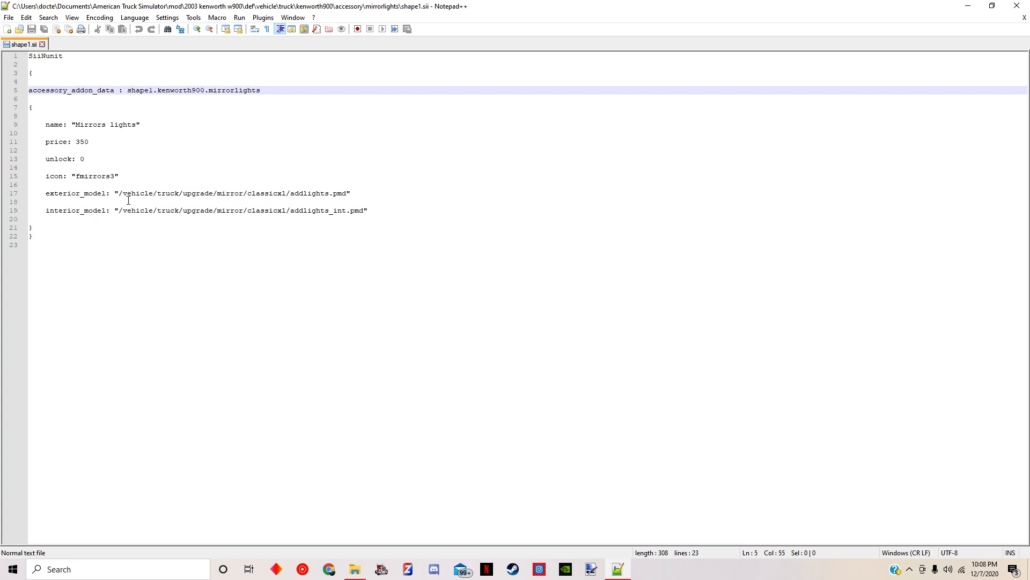
# Highlight the exterior_model path in shape1.sii and open the Freightliner mod's vehicle\truck folder beside the text
pyautogui.moveTo(123, 195); pyautogui.dragTo(334, 195)
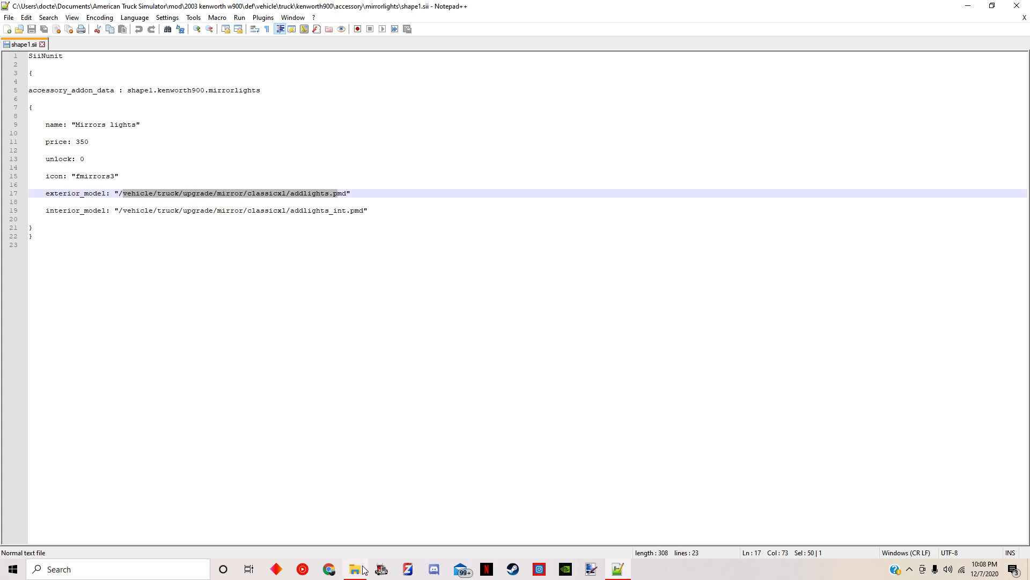
pyautogui.moveTo(360, 570)
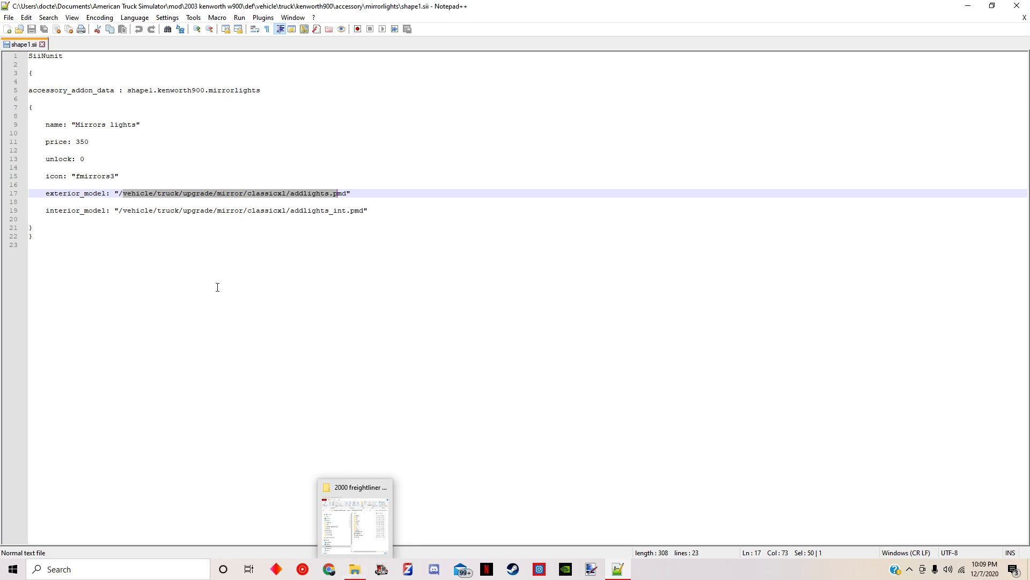
pyautogui.click(357, 568)
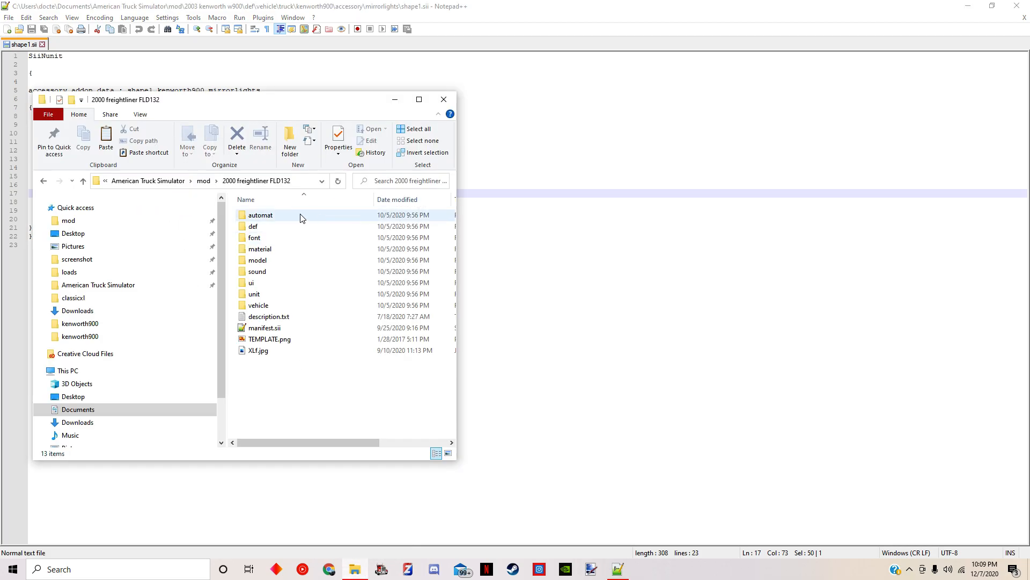
pyautogui.doubleClick(263, 306)
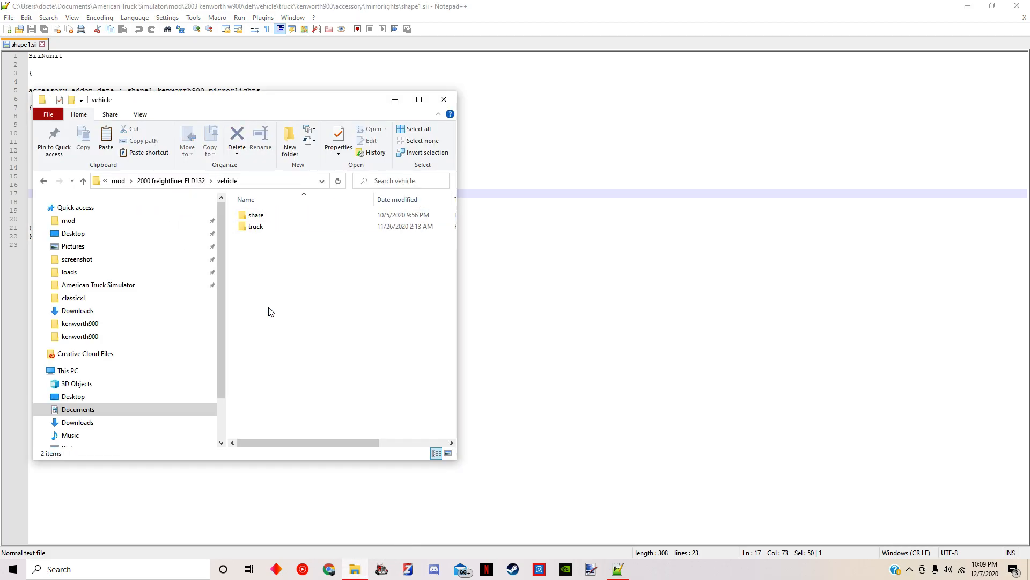
pyautogui.doubleClick(263, 227)
pyautogui.moveTo(201, 104); pyautogui.dragTo(606, 123)
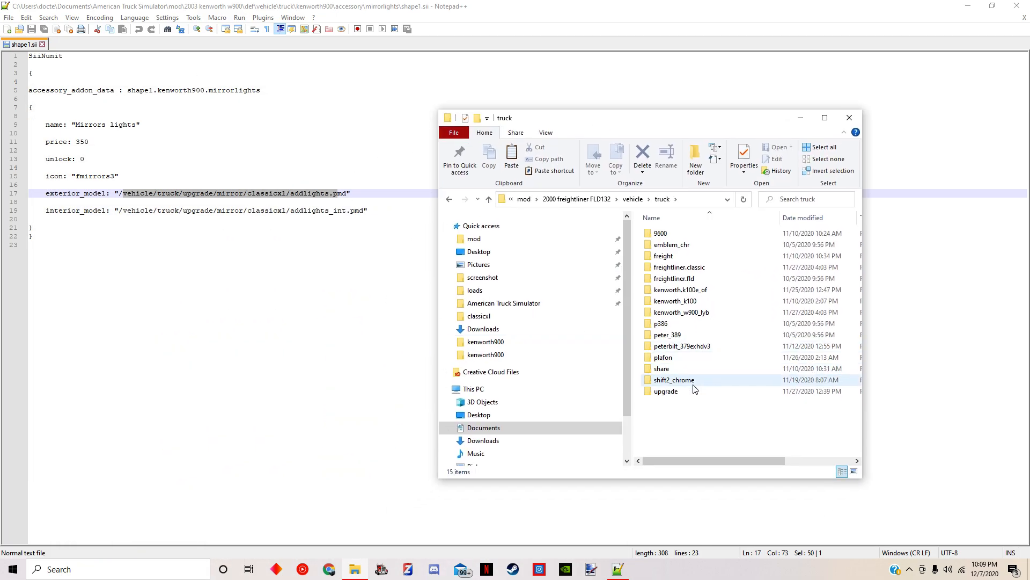
# Find the addlights model files in the Freightliner's upgrade\mirror\classicxl folder and copy the classicxl folder
pyautogui.doubleClick(681, 391)
pyautogui.scroll(-5, 720, 342)
pyautogui.scroll(-20, 721, 342)
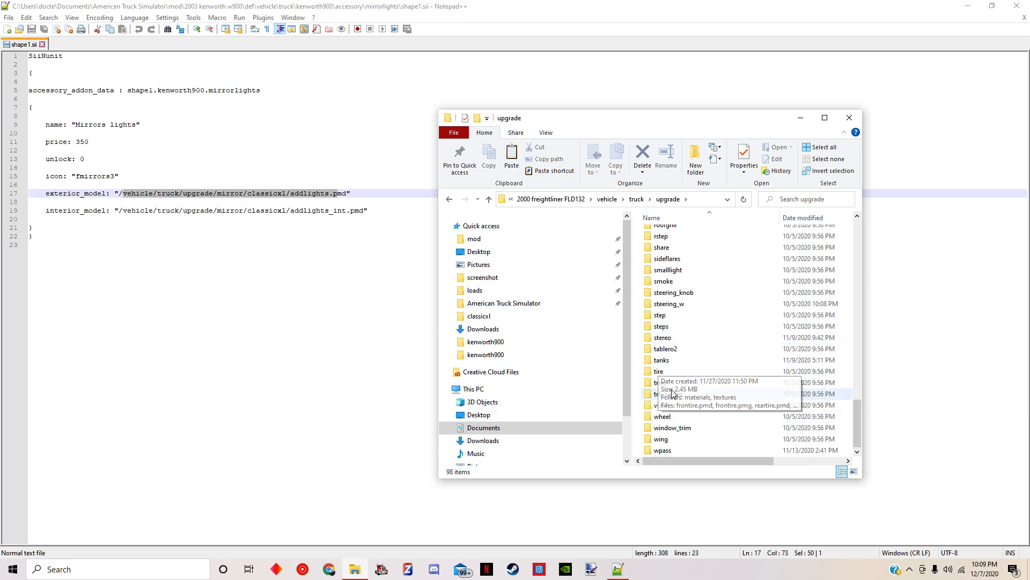
pyautogui.scroll(6, 672, 392)
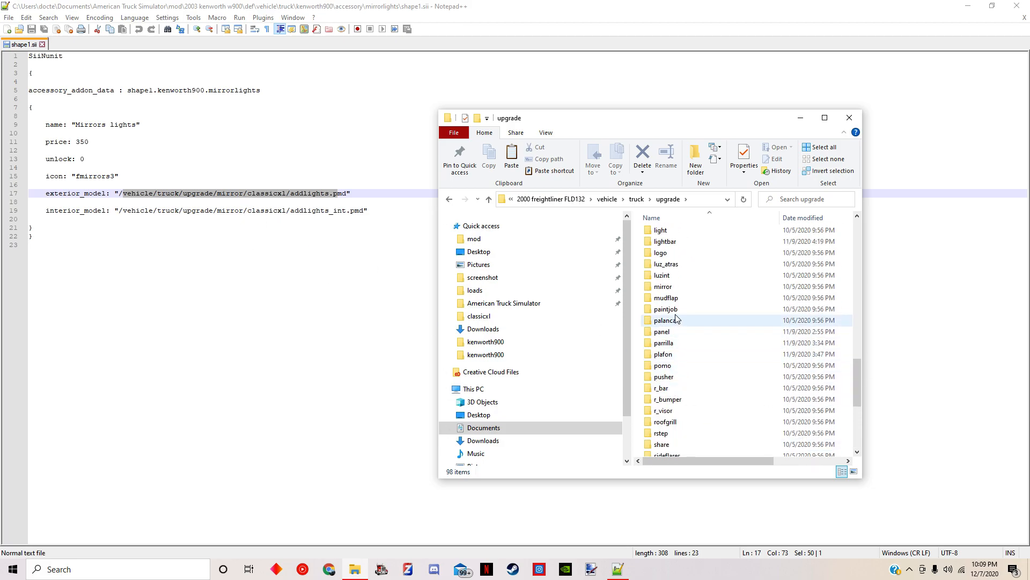
pyautogui.doubleClick(663, 288)
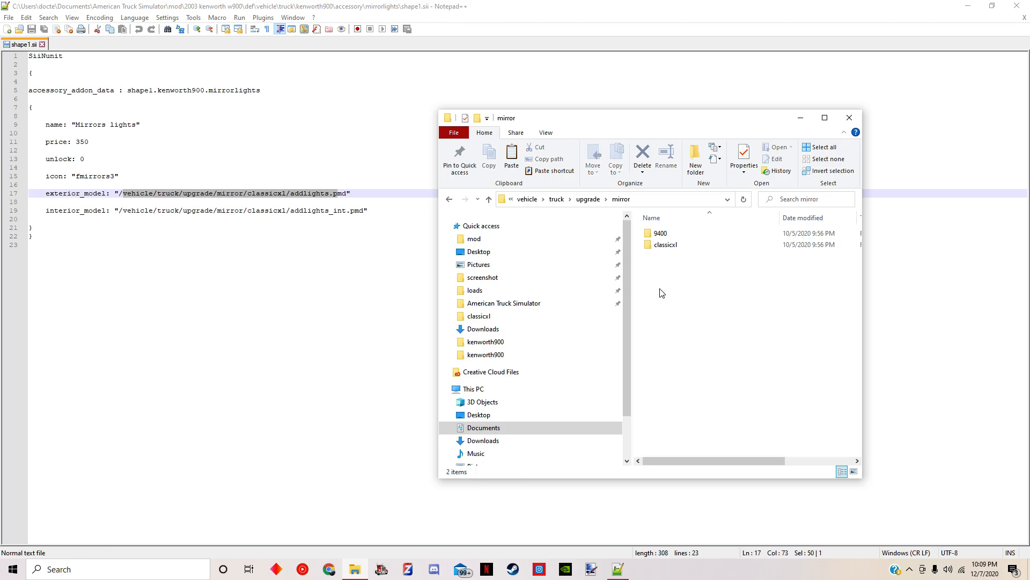
pyautogui.doubleClick(663, 246)
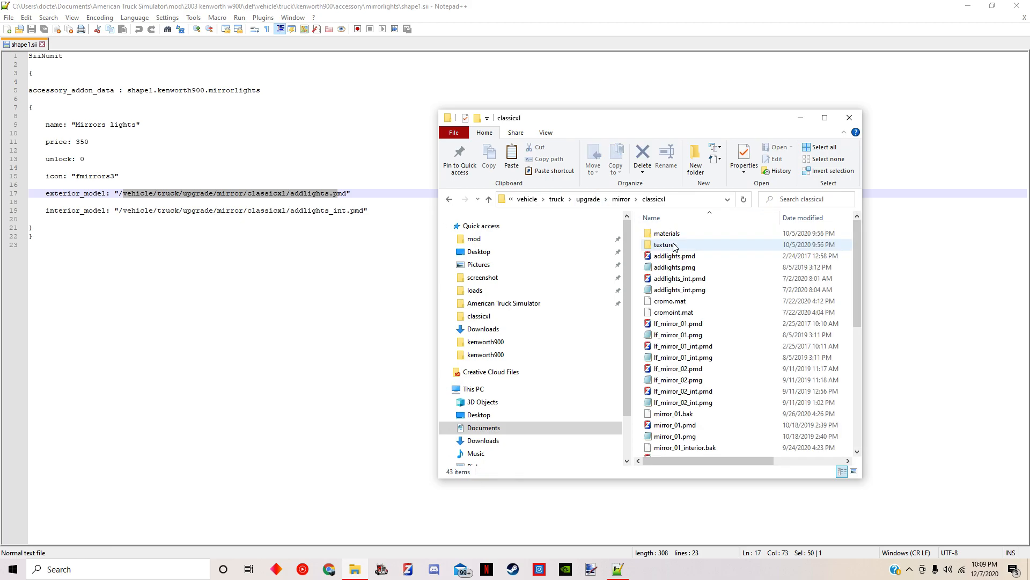
pyautogui.click(621, 199)
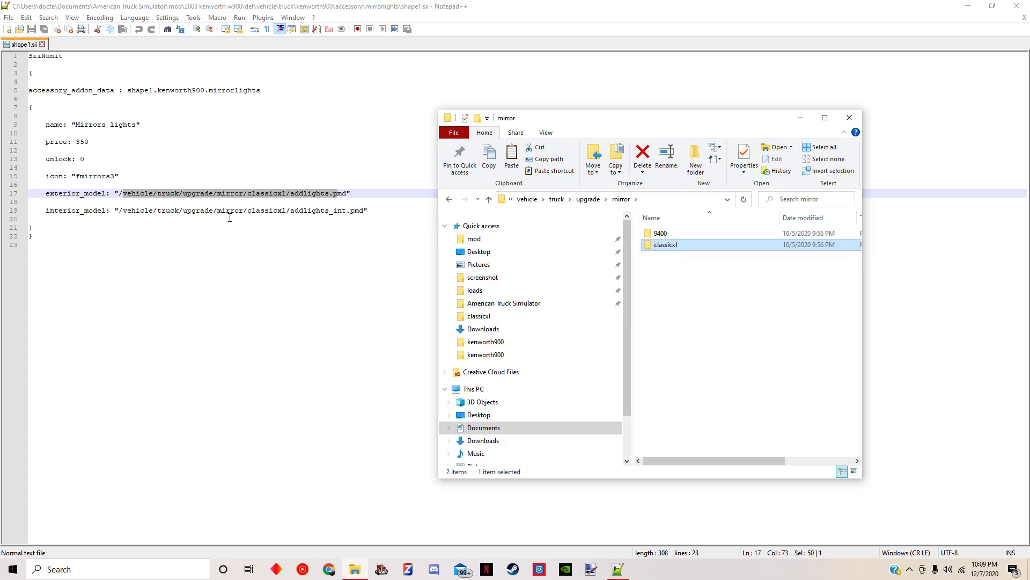
# Paste the classicxl folder into the 2003 kenworth w900 mod's vehicle\truck\upgrade\mirror folder
pyautogui.click(473, 238)
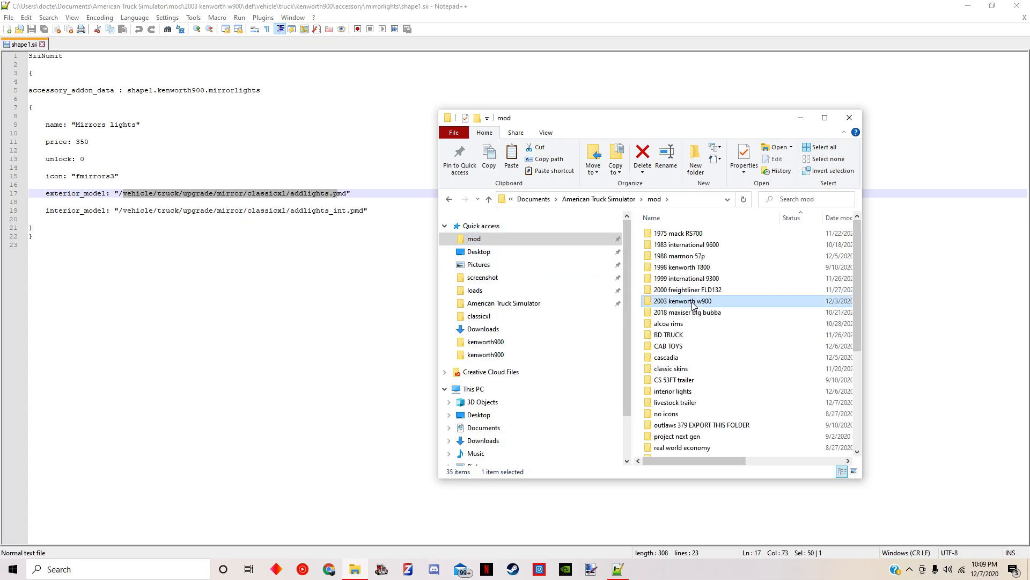
pyautogui.doubleClick(682, 300)
pyautogui.doubleClick(670, 290)
pyautogui.doubleClick(668, 245)
pyautogui.click(666, 346)
pyautogui.doubleClick(666, 347)
pyautogui.scroll(-7, 679, 348)
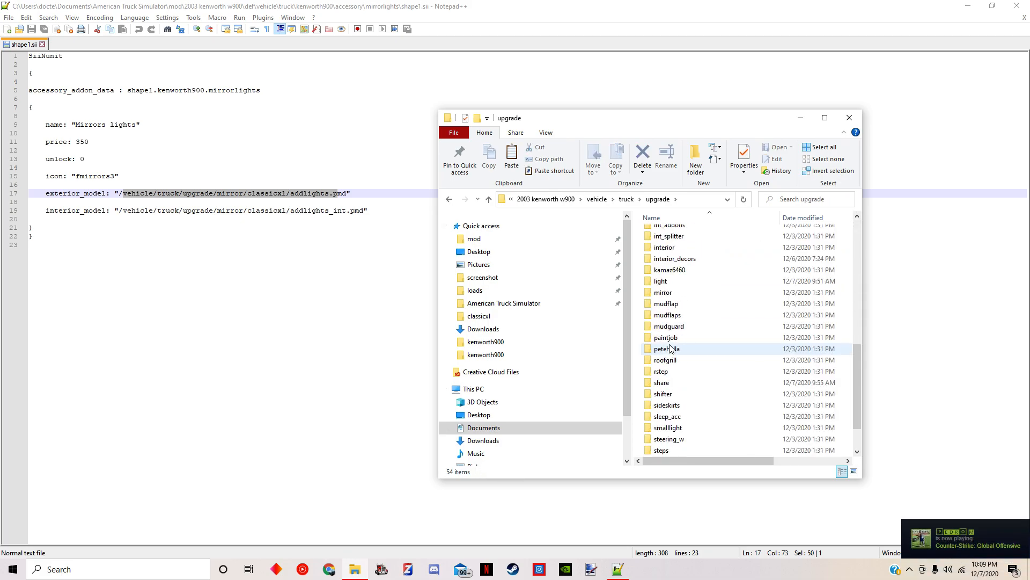
pyautogui.doubleClick(664, 275)
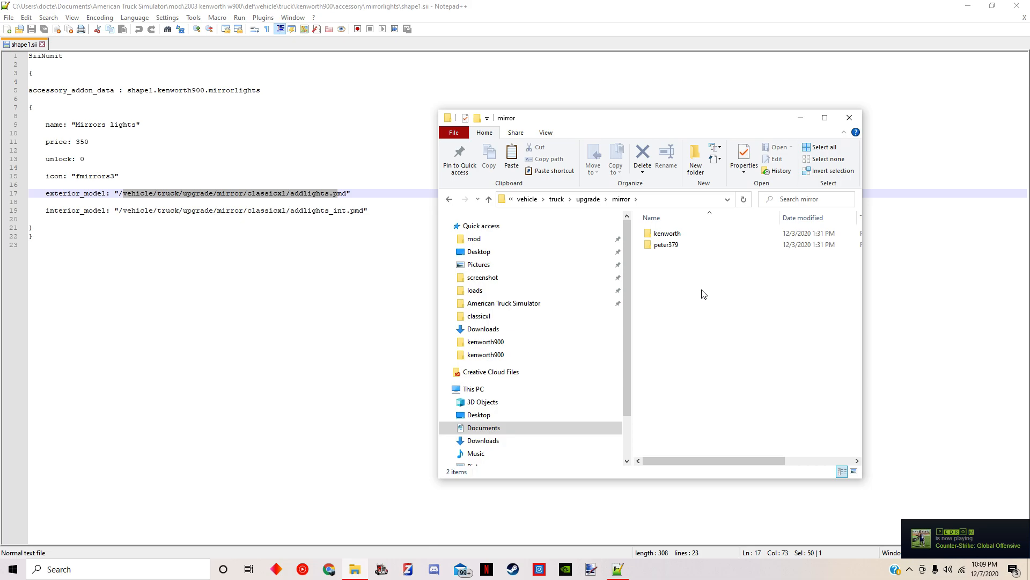
pyautogui.rightClick(702, 290)
pyautogui.click(727, 364)
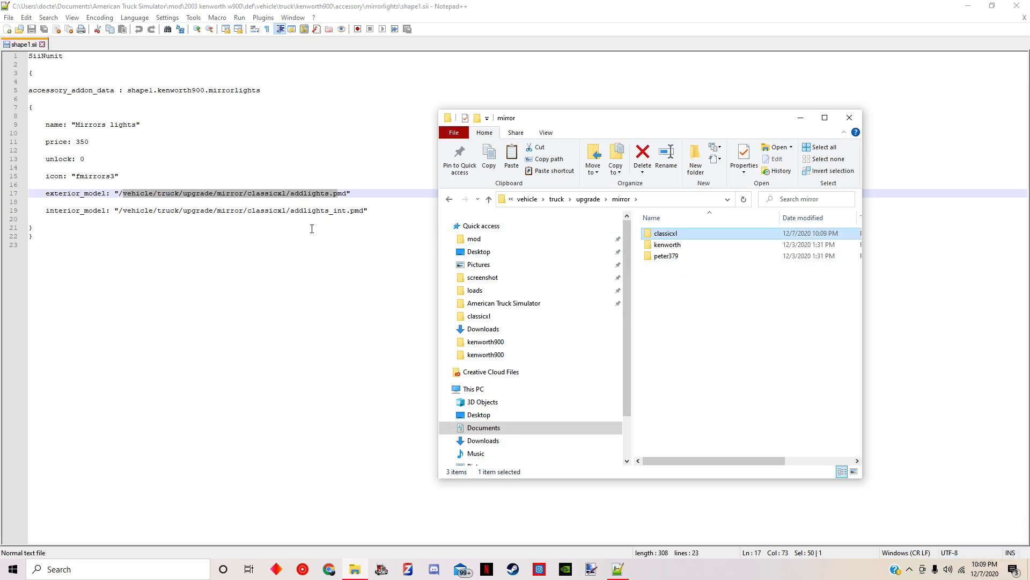
# Delete all files from lf_mirror_01.pmd through rf_mirror_02_int.pmg in the pasted classicxl folder, keeping the addlights and cromo files
pyautogui.doubleClick(679, 235)
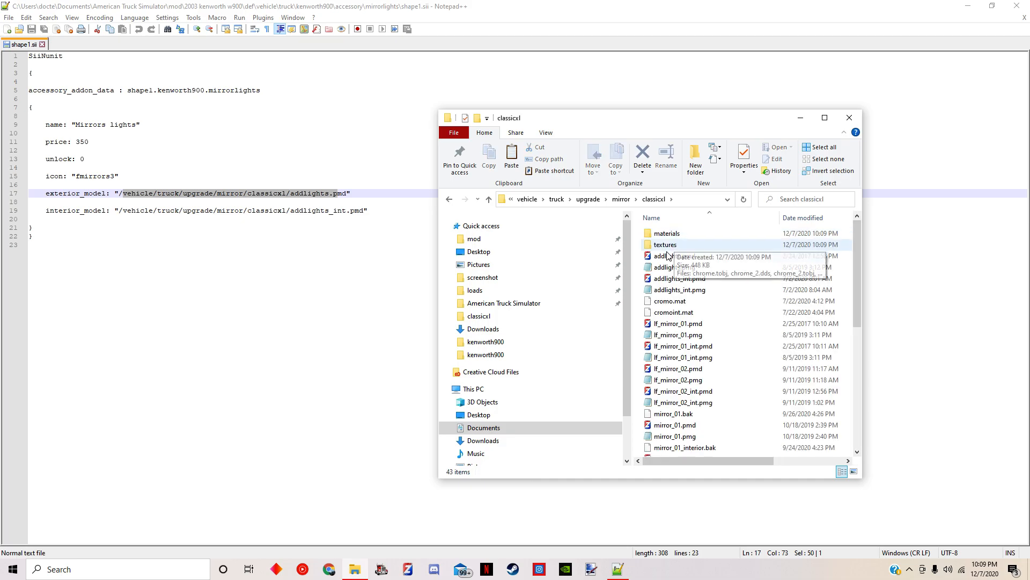
pyautogui.moveTo(640, 328); pyautogui.dragTo(737, 497)
pyautogui.rightClick(720, 349)
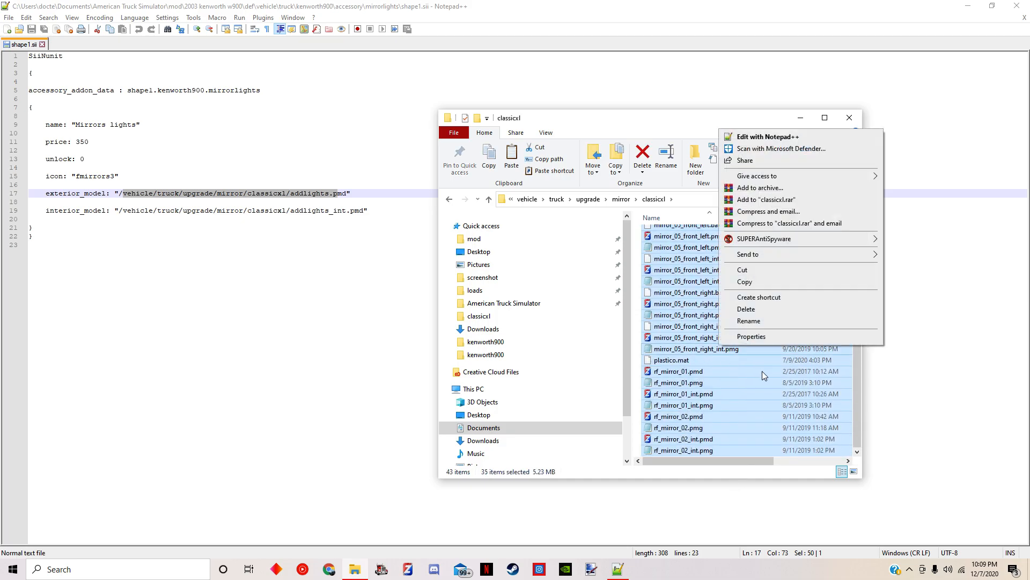
pyautogui.click(752, 313)
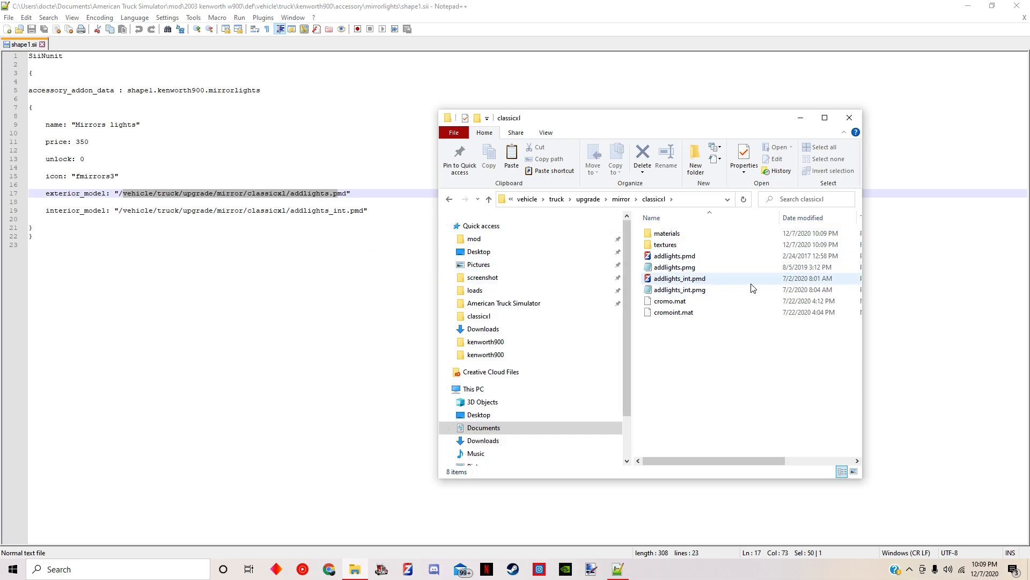
# Minimise the folder window, close the shape1.sii editor, and switch to ZModeler
pyautogui.click(800, 117)
pyautogui.click(8, 17)
pyautogui.click(583, 79)
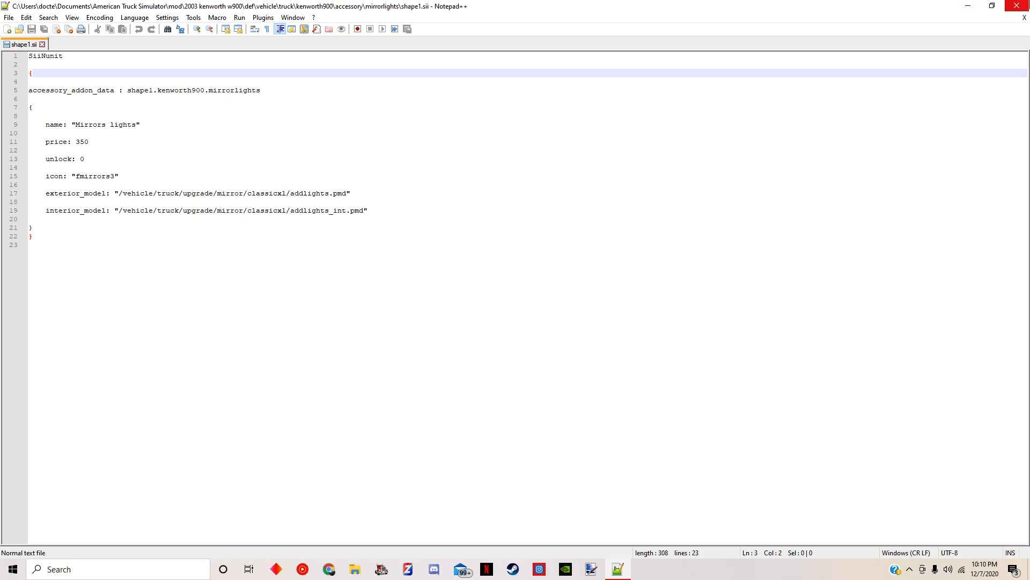
pyautogui.click(1017, 6)
pyautogui.click(411, 565)
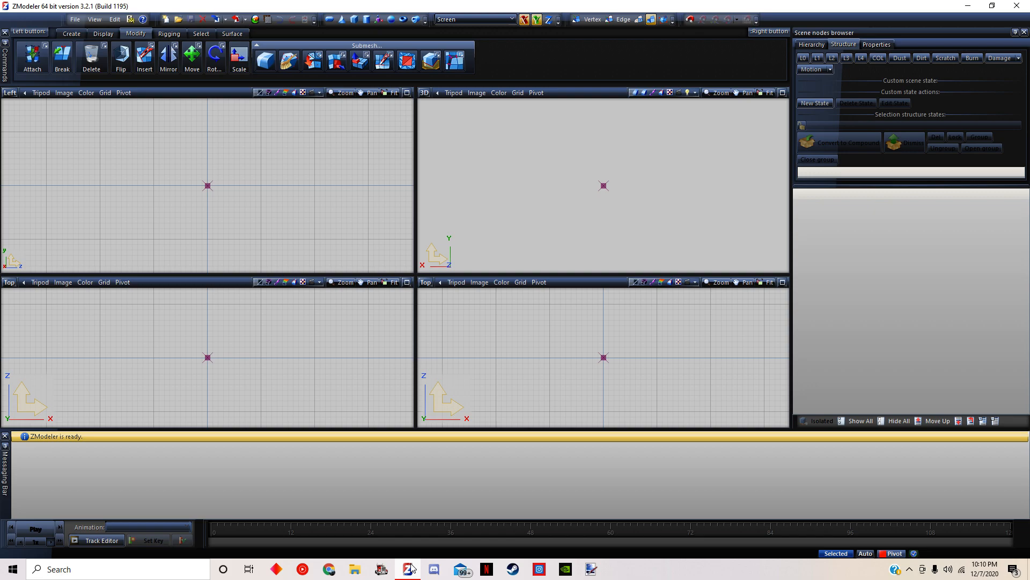
pyautogui.click(75, 19)
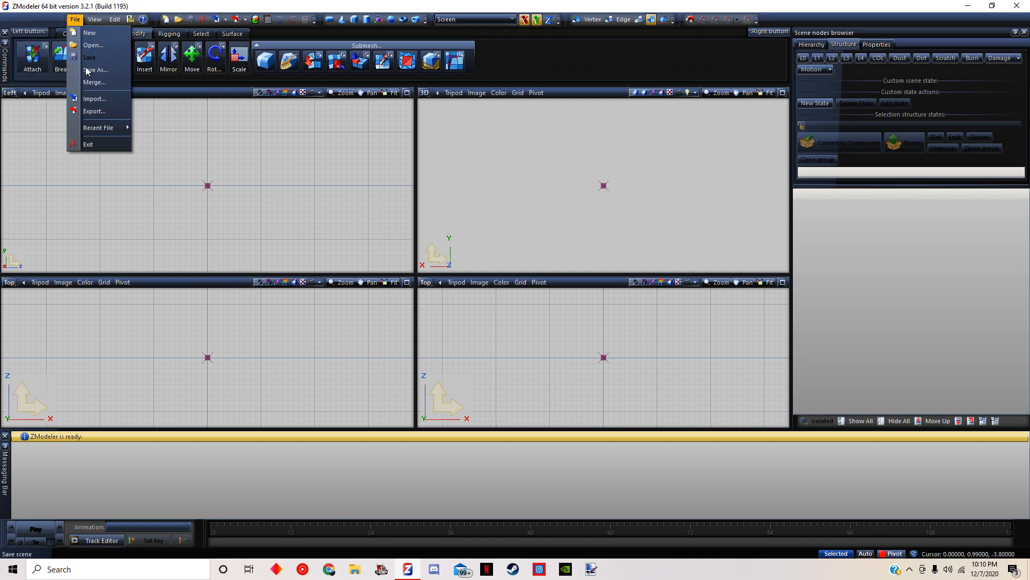
pyautogui.click(92, 99)
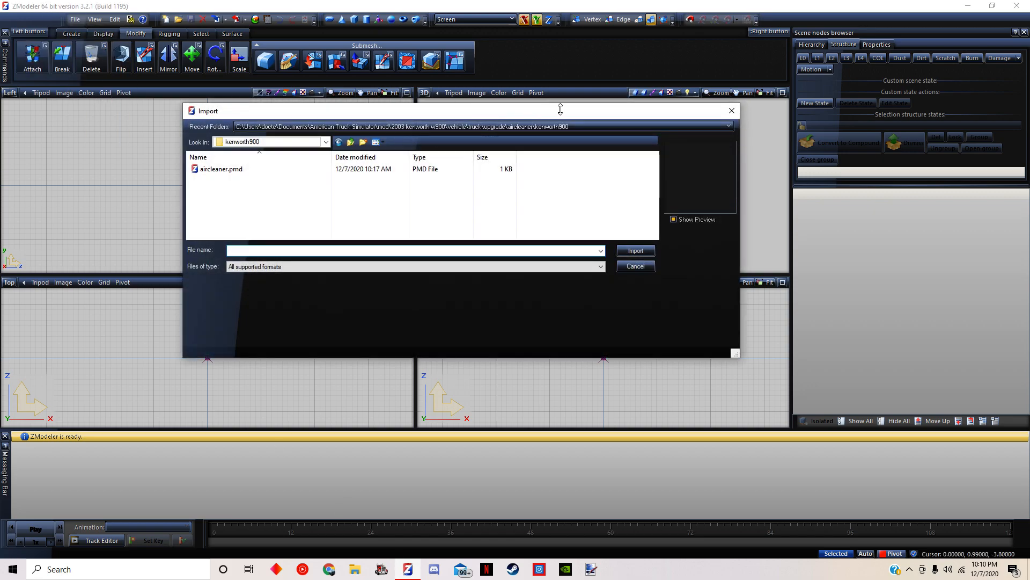
pyautogui.click(732, 111)
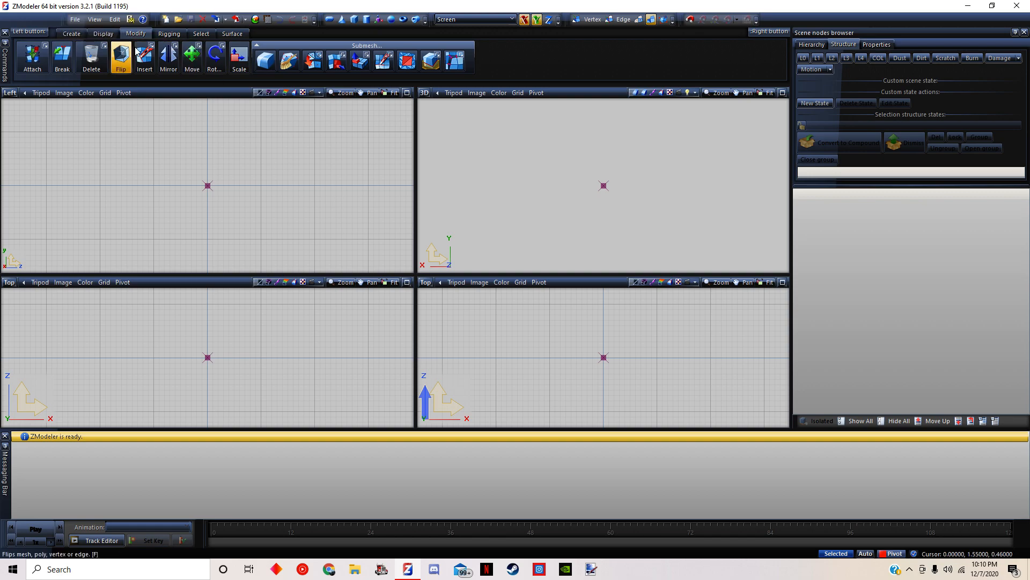
# Start a model import in ZModeler with the Retain mat names option enabled
pyautogui.click(75, 19)
pyautogui.click(105, 104)
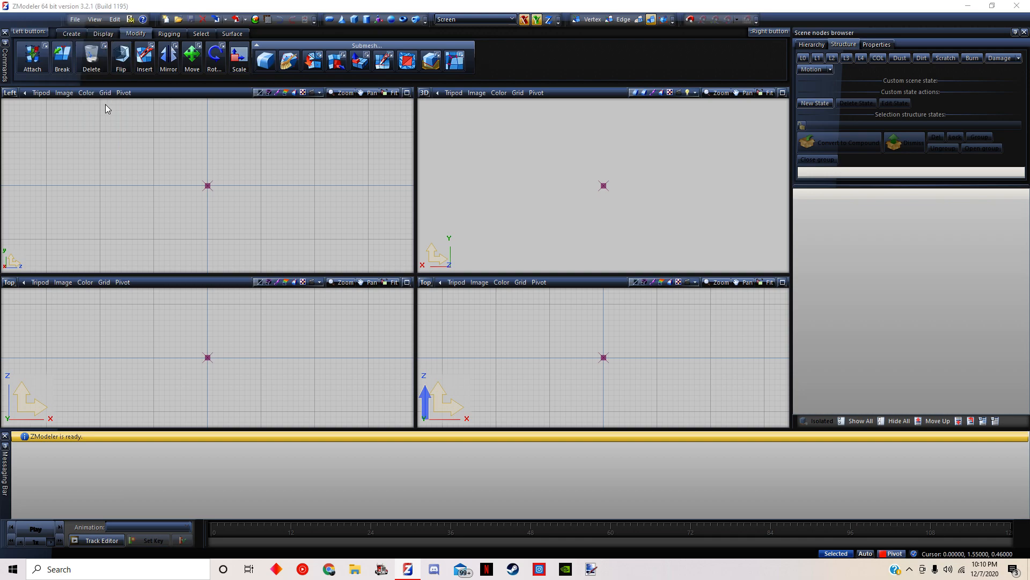
pyautogui.click(230, 171)
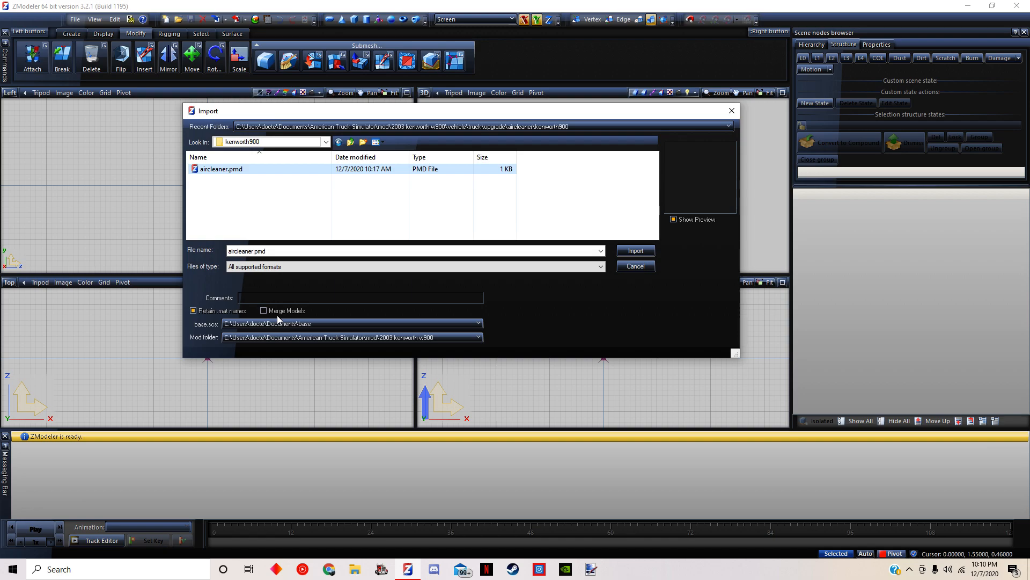
pyautogui.click(193, 309)
# Copy base.scs from Program Files (x86)\Steam\steamapps\common\American Truck Simulator on the C: drive
pyautogui.click(354, 569)
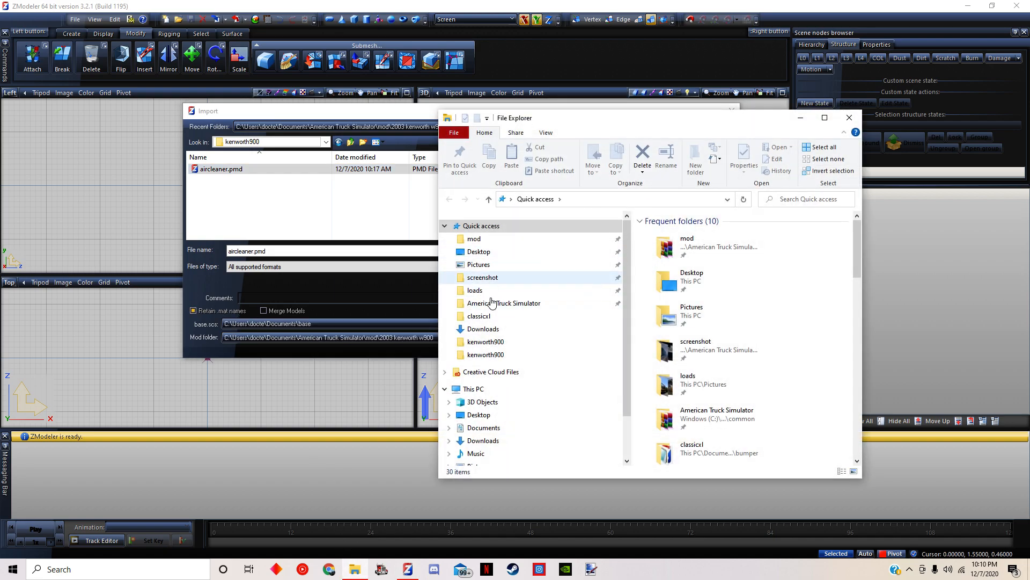
pyautogui.click(483, 427)
pyautogui.scroll(-2, 504, 385)
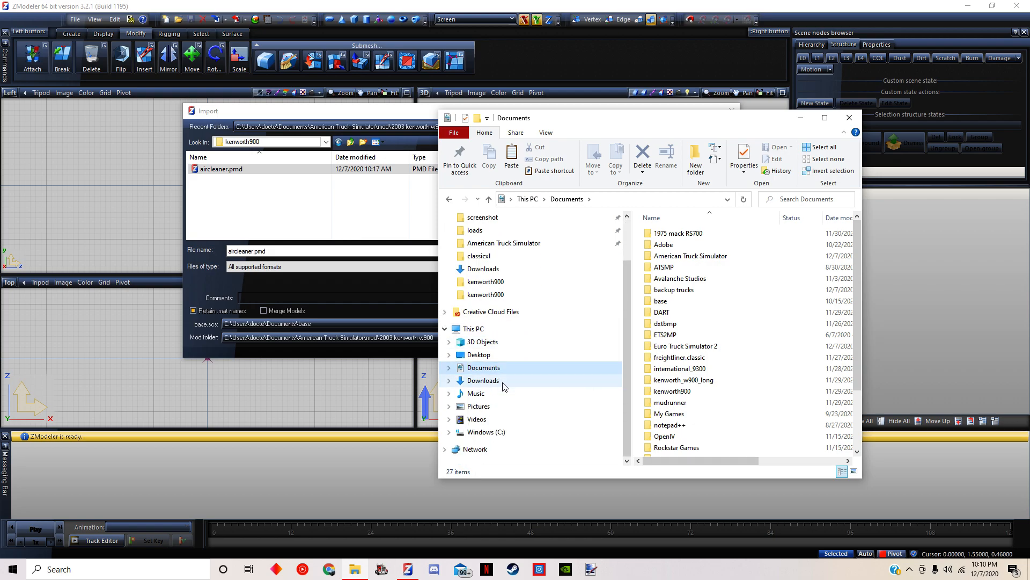
pyautogui.click(475, 431)
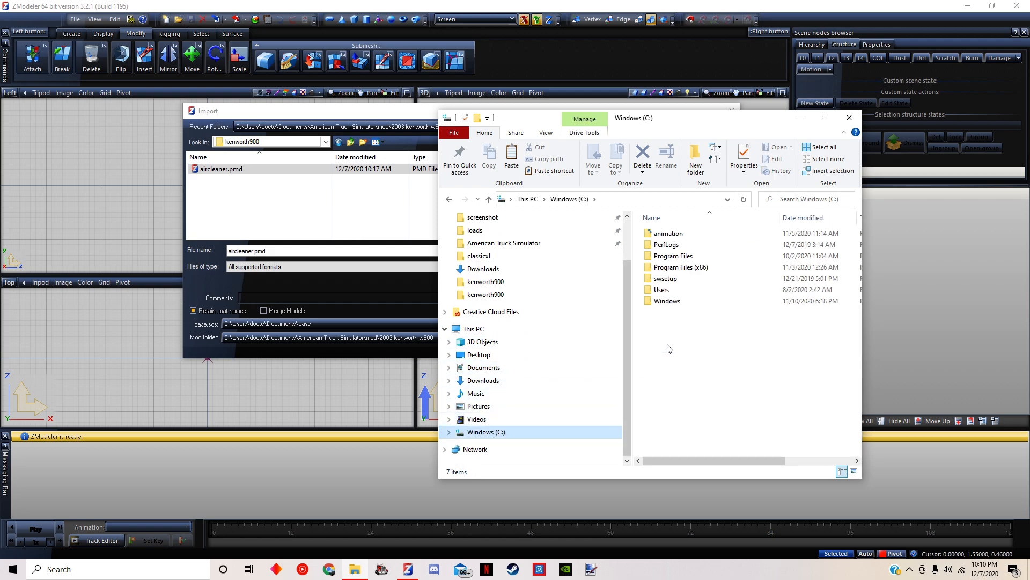
pyautogui.doubleClick(691, 268)
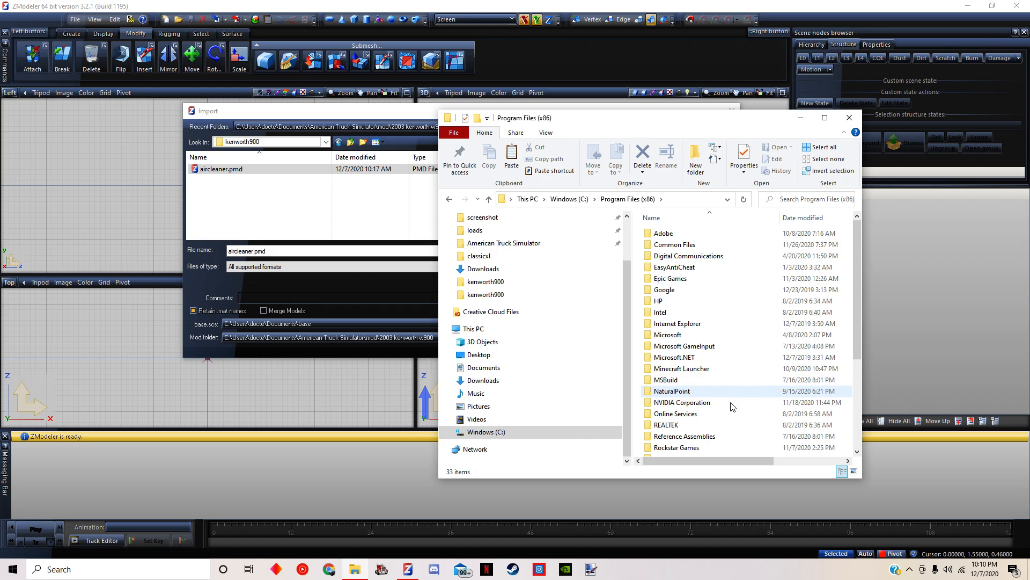
pyautogui.scroll(-4, 719, 408)
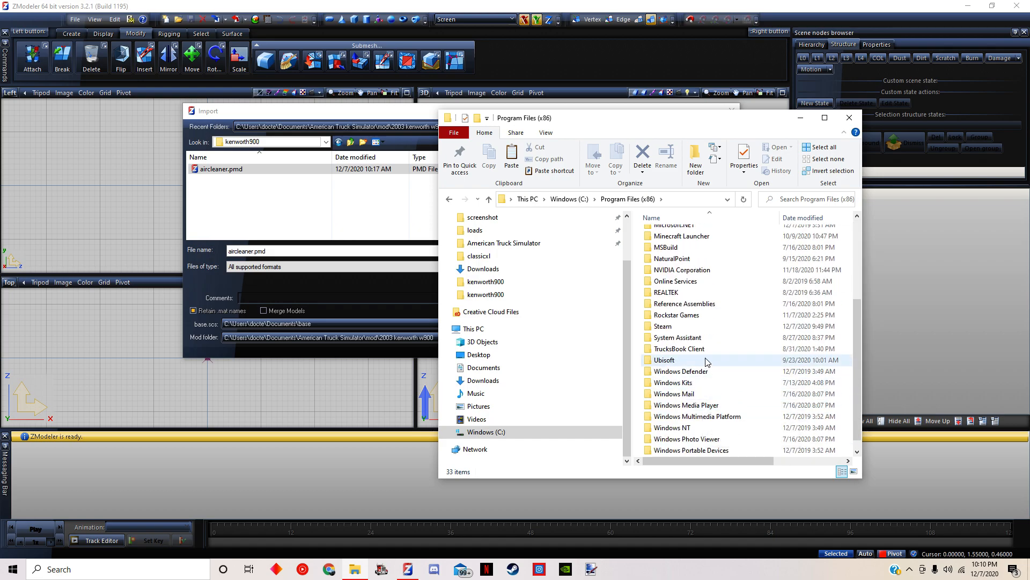
pyautogui.doubleClick(673, 327)
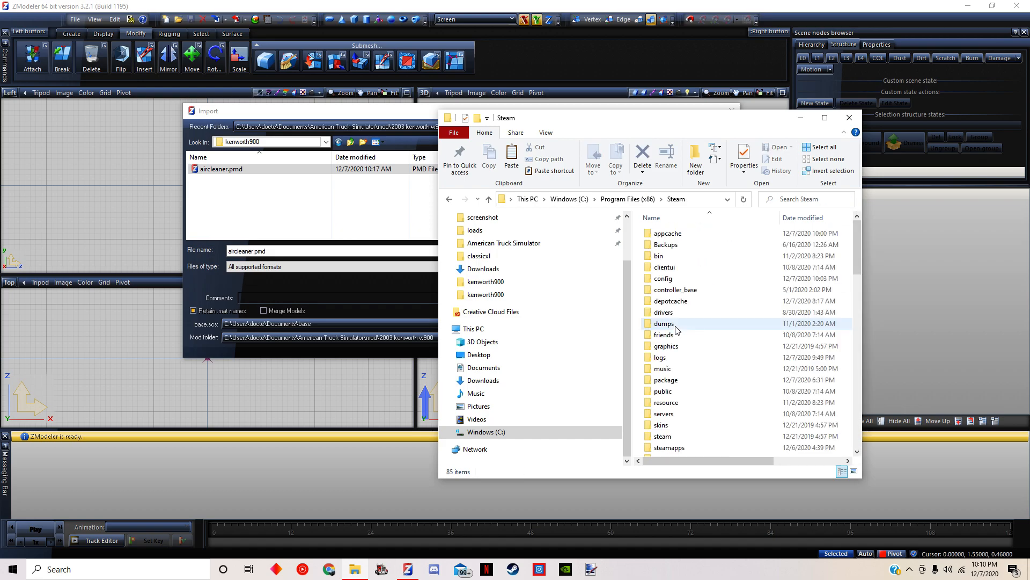
pyautogui.click(679, 448)
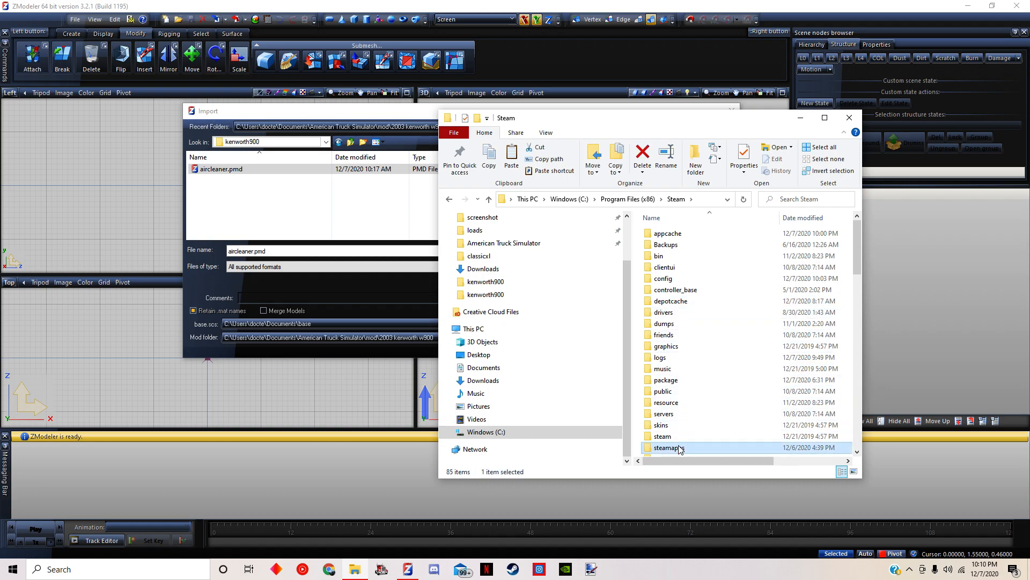
pyautogui.doubleClick(679, 448)
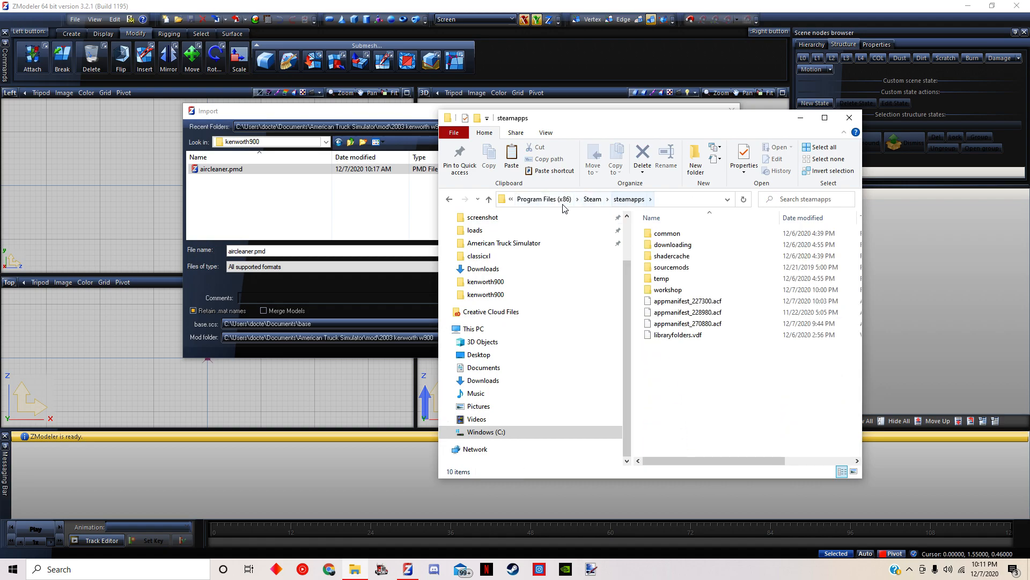
pyautogui.doubleClick(677, 234)
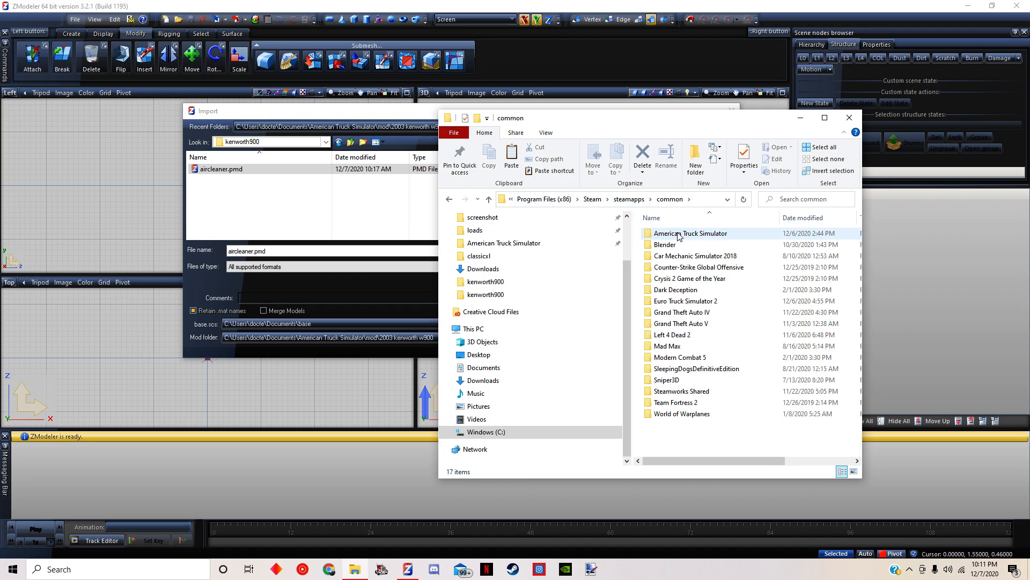
pyautogui.doubleClick(680, 234)
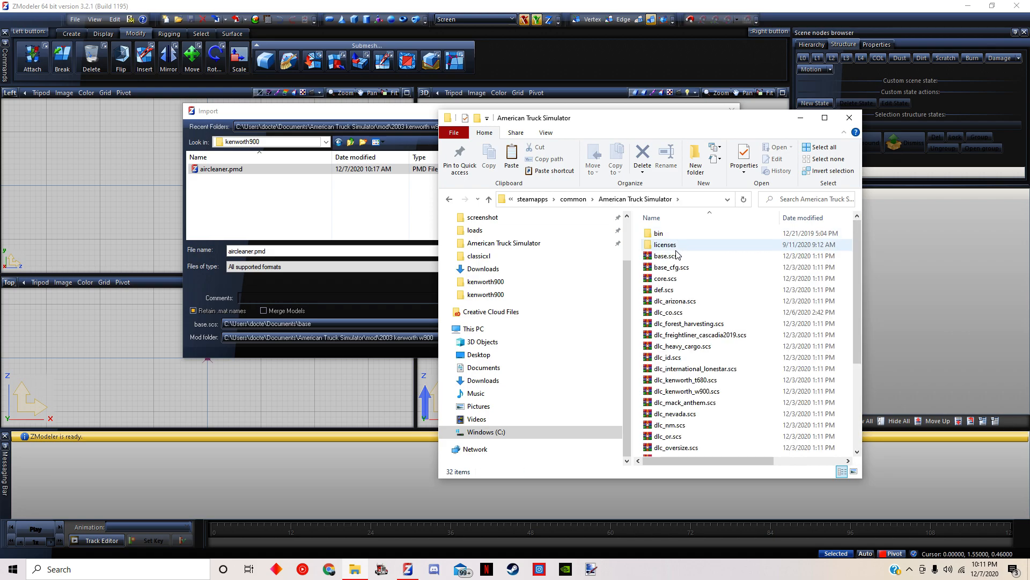
pyautogui.click(675, 256)
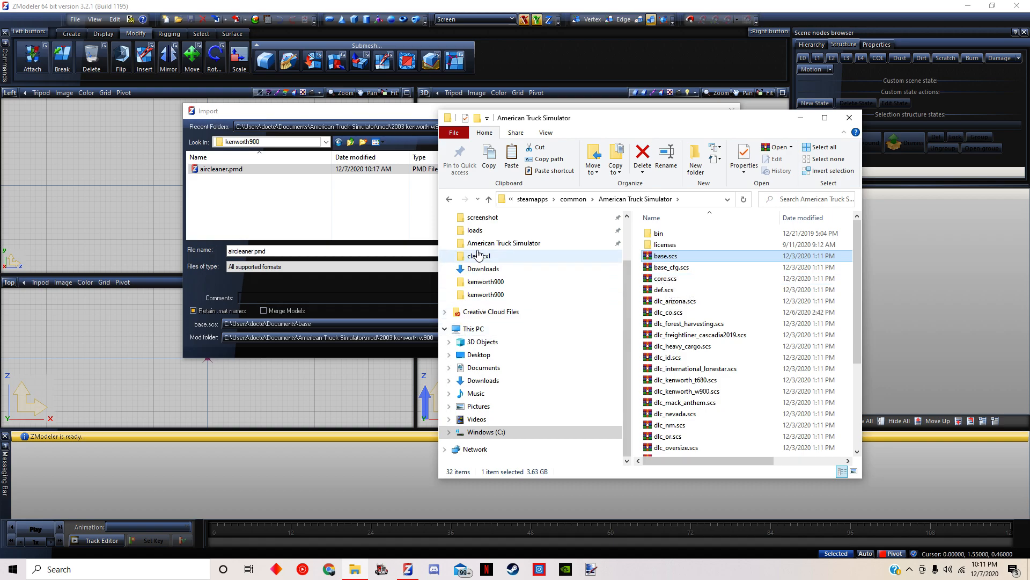
# Create a new folder named "base file" in Documents
pyautogui.scroll(2, 489, 258)
pyautogui.click(513, 429)
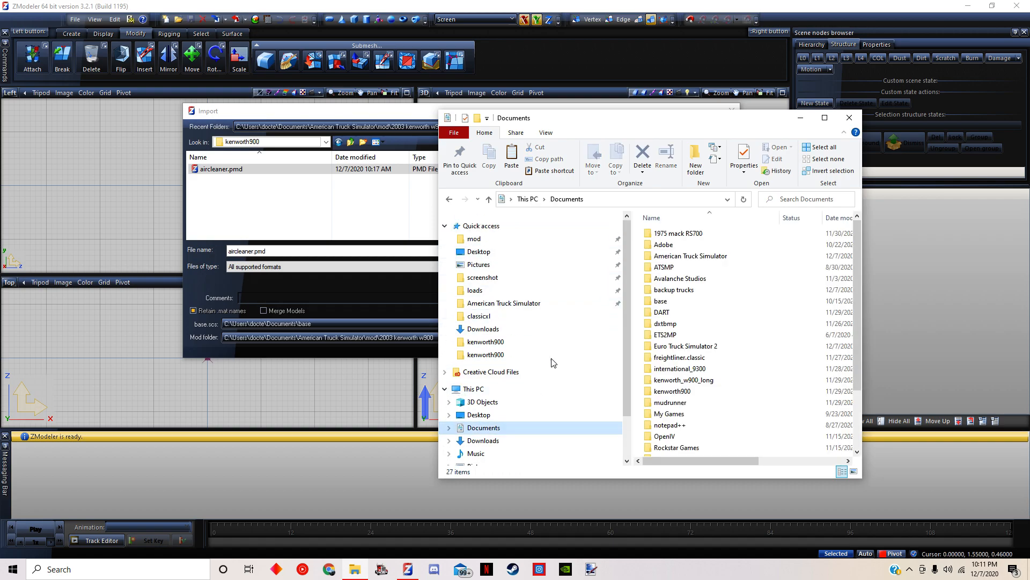
pyautogui.rightClick(642, 276)
pyautogui.moveTo(677, 405)
pyautogui.click(789, 406)
pyautogui.write('base file')
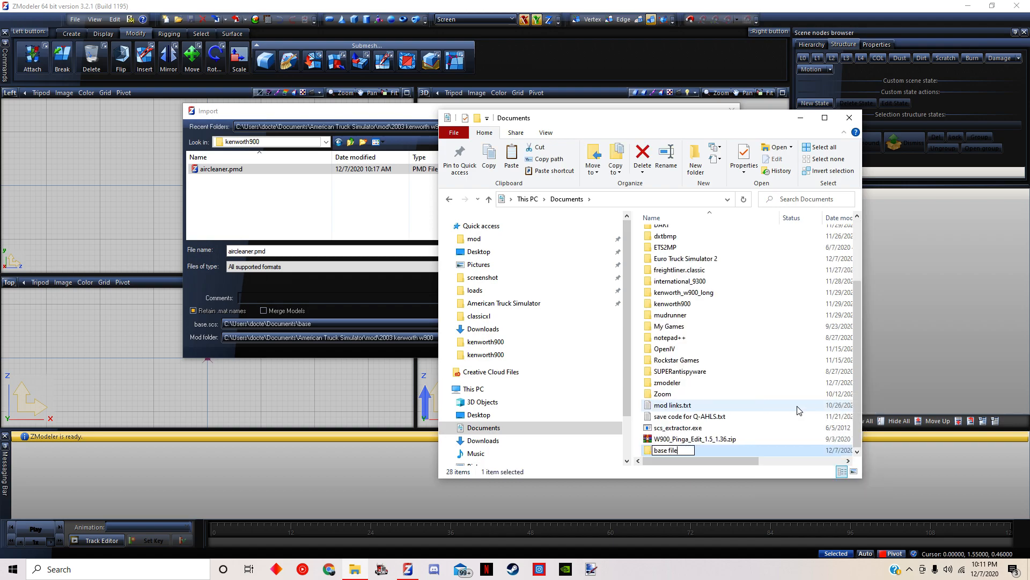
pyautogui.press('Return')
# Paste the copied base.scs into the new base file folder
pyautogui.doubleClick(694, 453)
pyautogui.rightClick(718, 354)
pyautogui.click(742, 431)
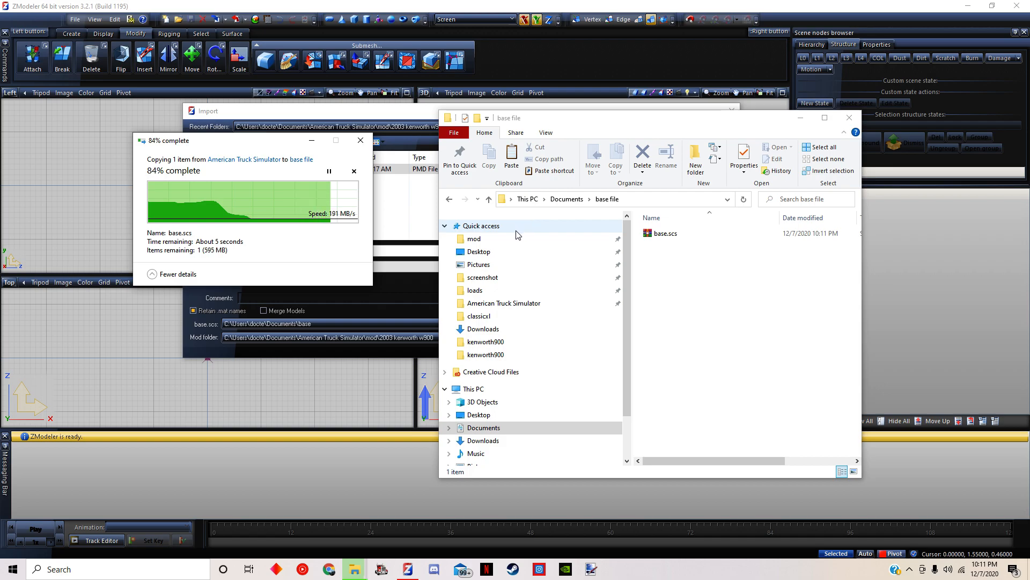
# Copy scs_extractor.exe from Documents and paste it into the base file folder
pyautogui.click(449, 199)
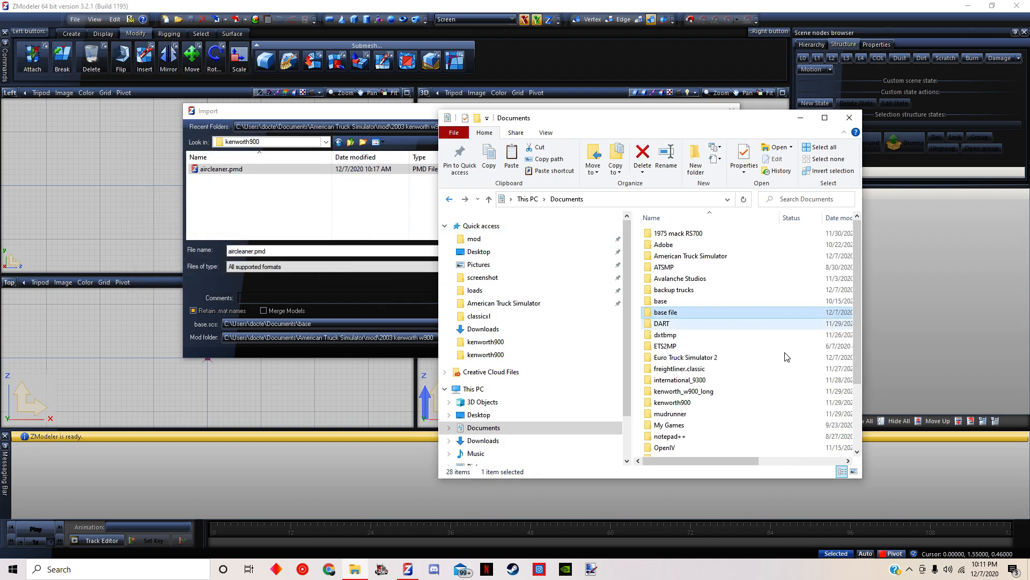
pyautogui.scroll(-3, 773, 381)
pyautogui.click(694, 443)
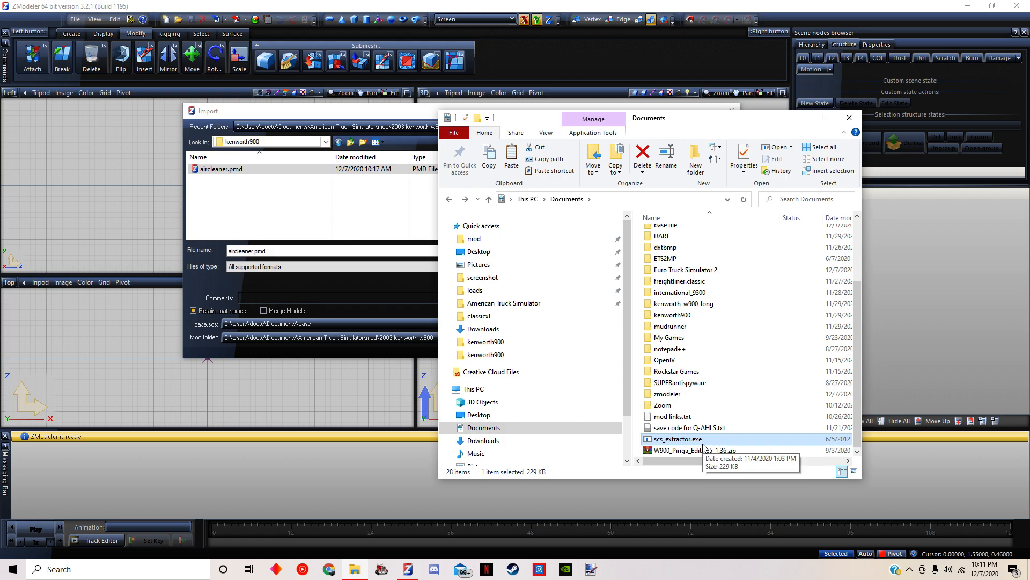
pyautogui.scroll(3, 805, 391)
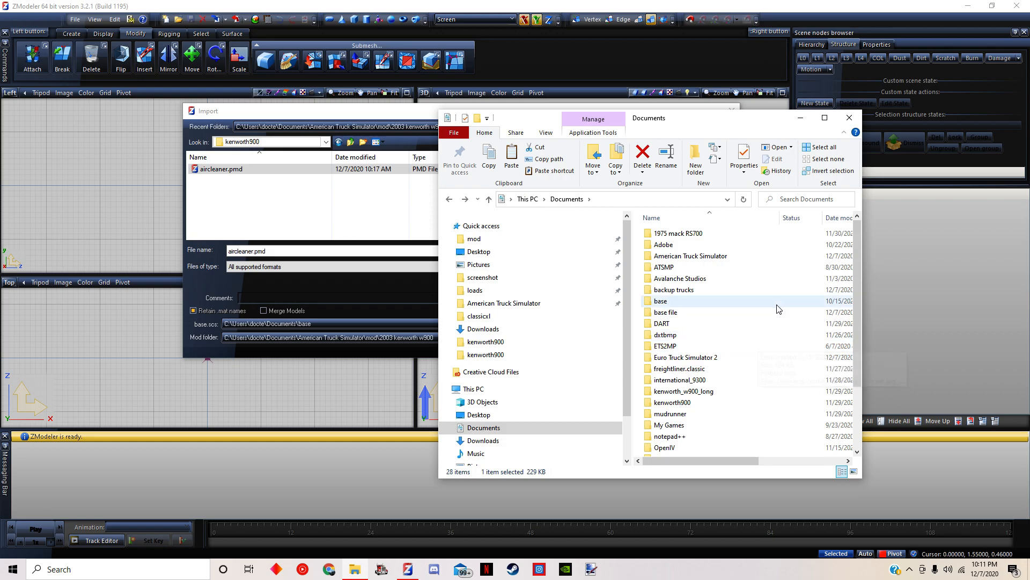
pyautogui.doubleClick(665, 313)
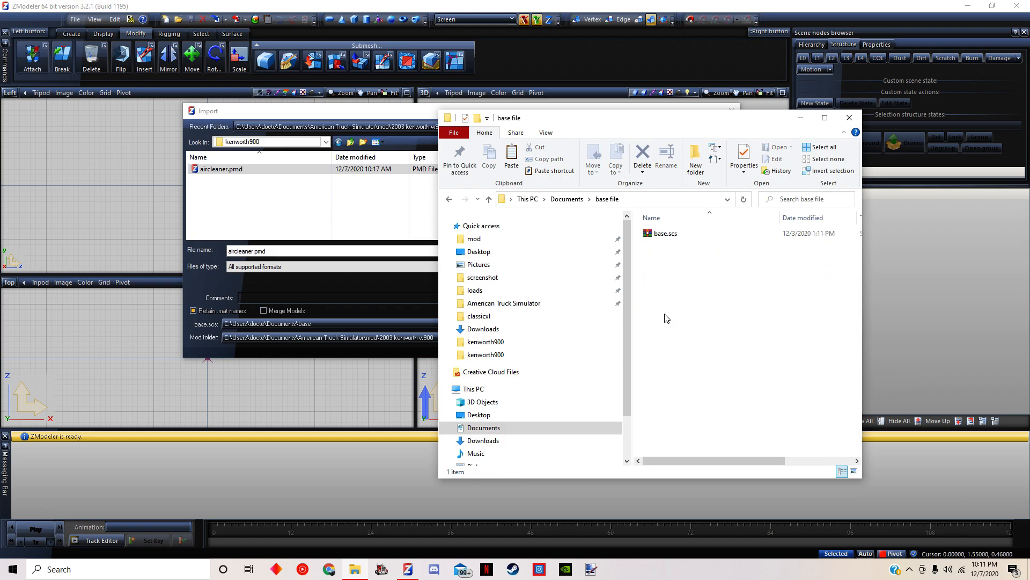
pyautogui.rightClick(674, 313)
pyautogui.click(697, 386)
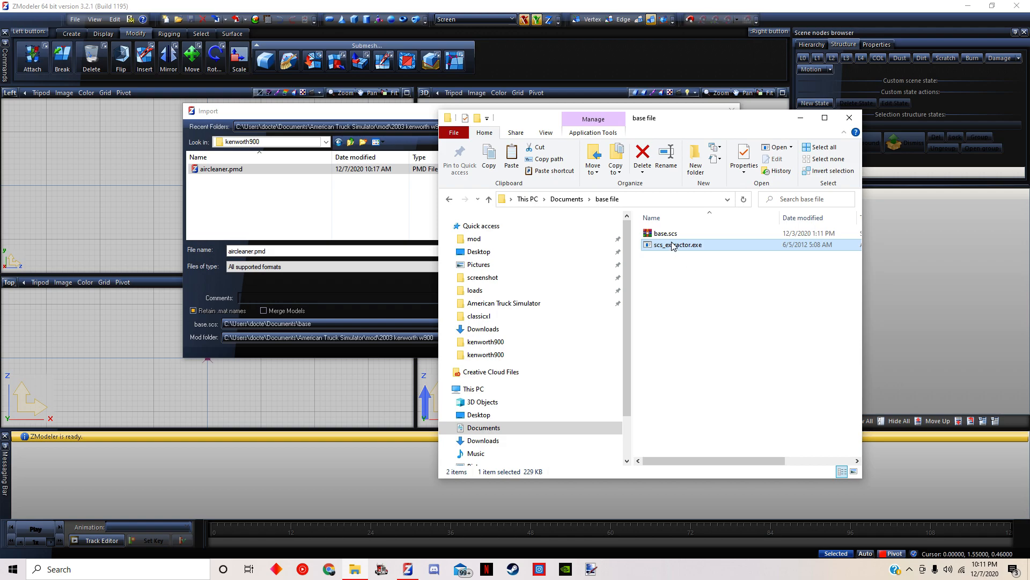
# Extract base.scs with scs_extractor.exe in the base file folder, and minimise the extractor and folder windows
pyautogui.moveTo(671, 235); pyautogui.dragTo(679, 244)
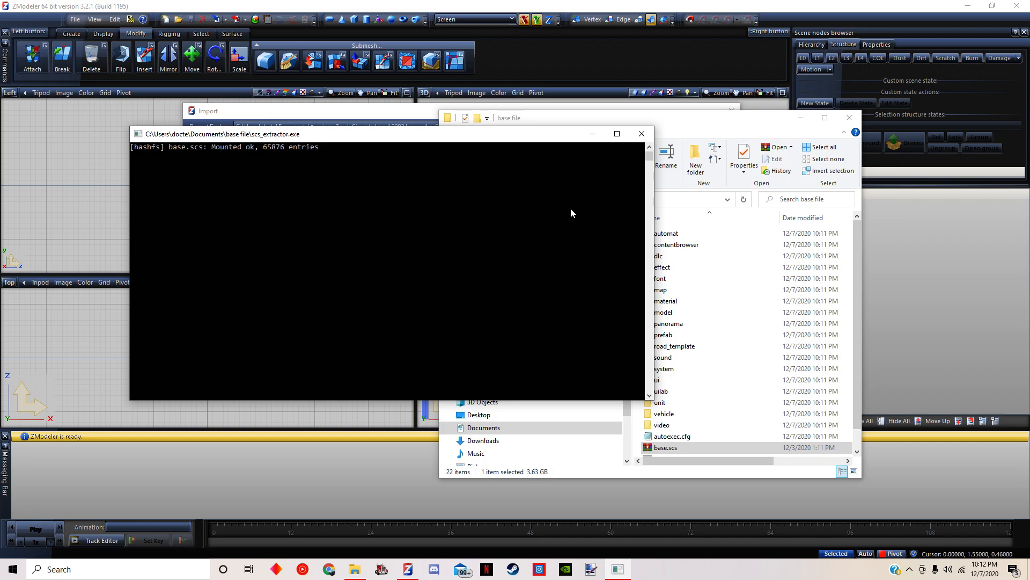
pyautogui.click(592, 134)
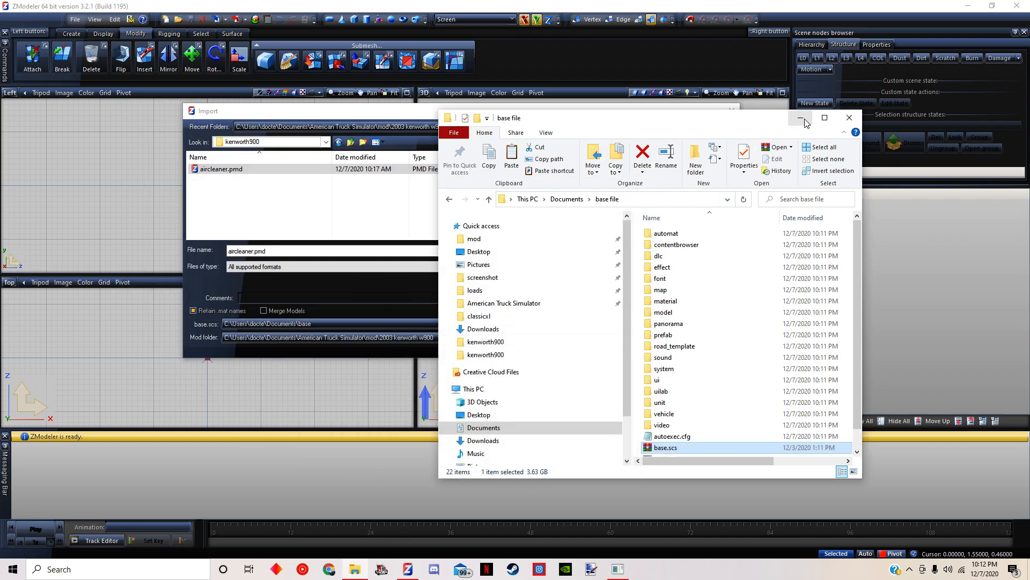
pyautogui.click(805, 120)
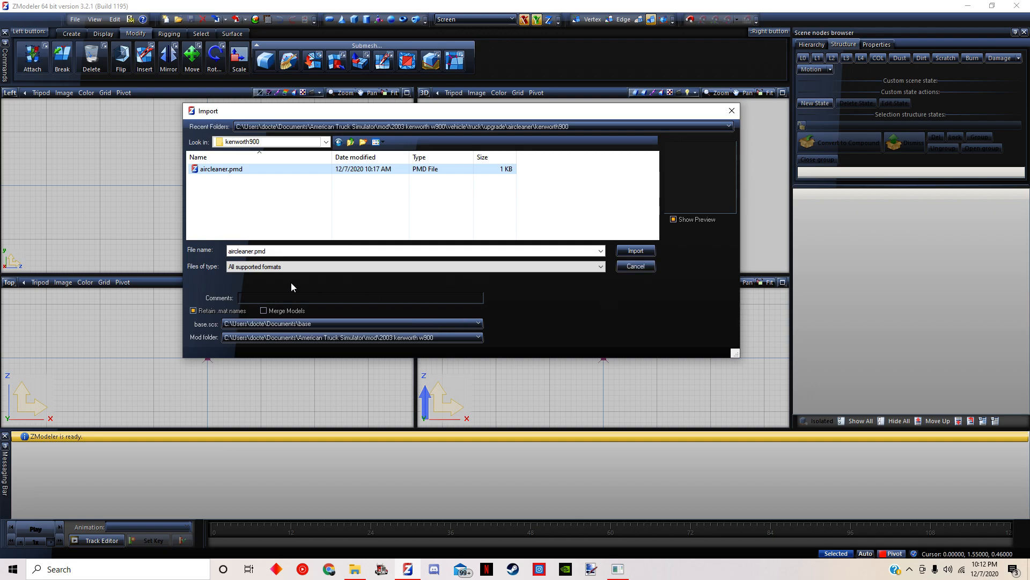
# Set the import's base.scs path to the base file folder in Documents
pyautogui.click(258, 324)
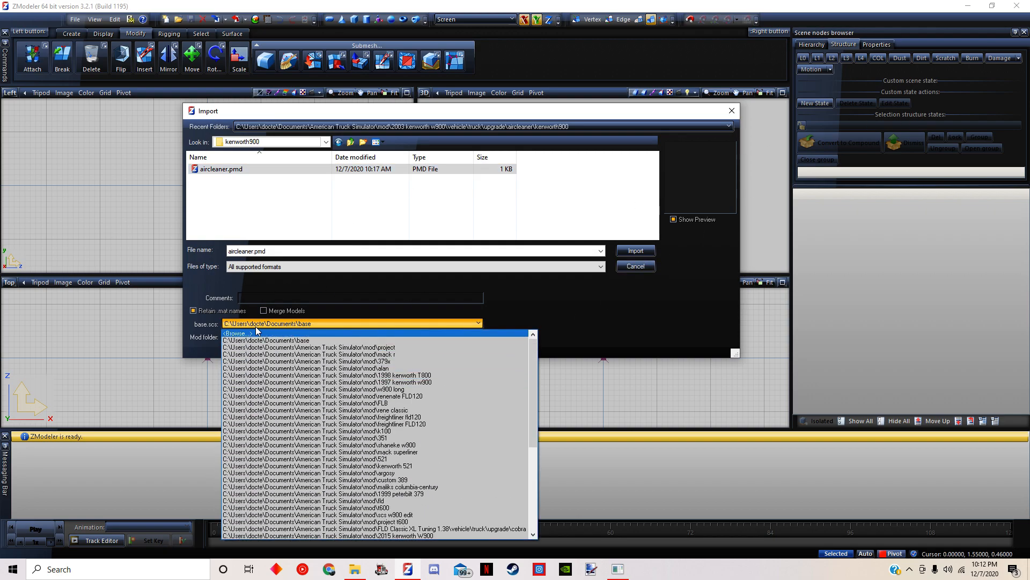
pyautogui.click(258, 332)
pyautogui.doubleClick(421, 214)
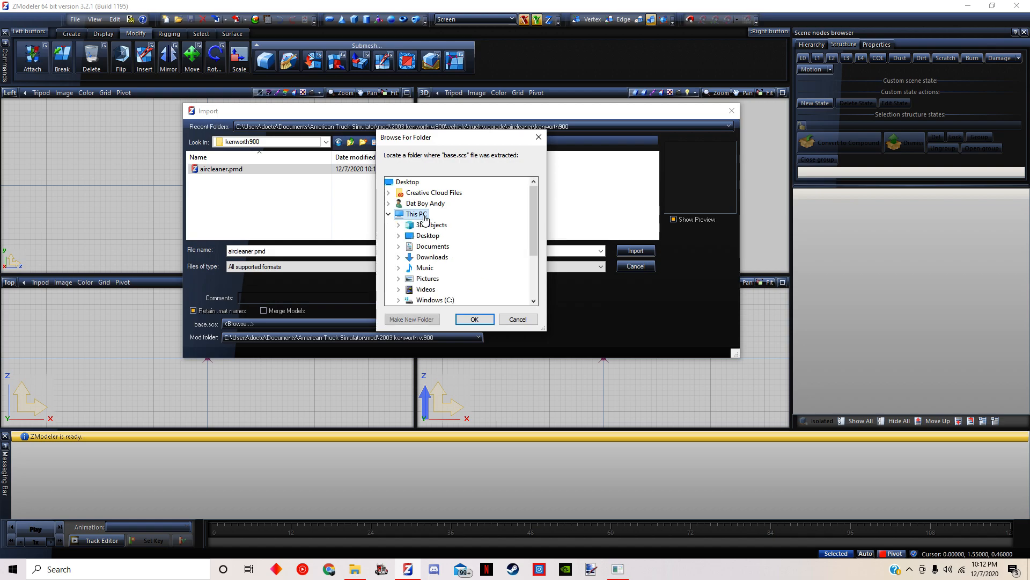
pyautogui.doubleClick(433, 247)
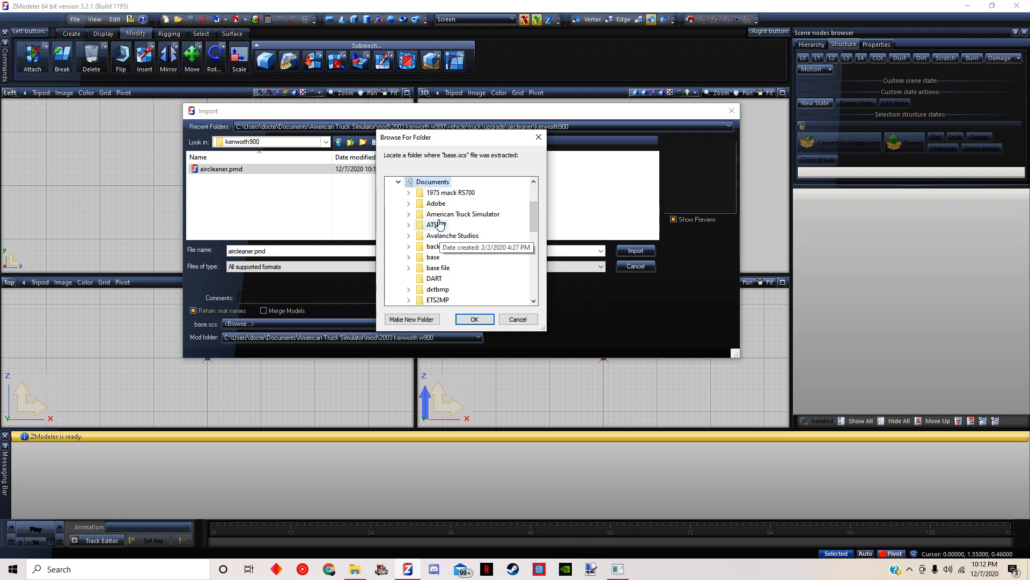
pyautogui.click(398, 182)
pyautogui.scroll(2, 427, 231)
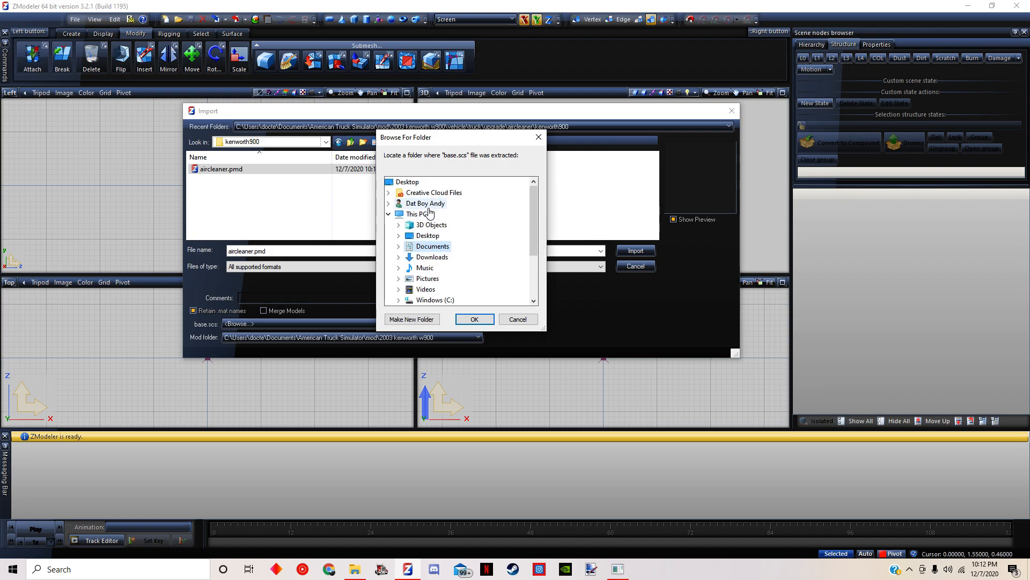
pyautogui.doubleClick(433, 247)
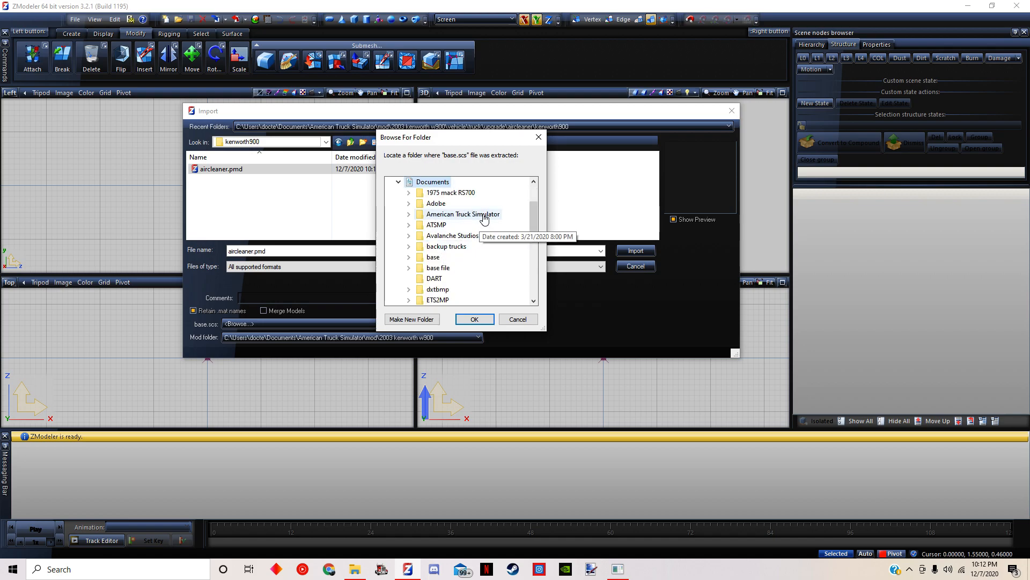
pyautogui.doubleClick(444, 268)
pyautogui.click(474, 319)
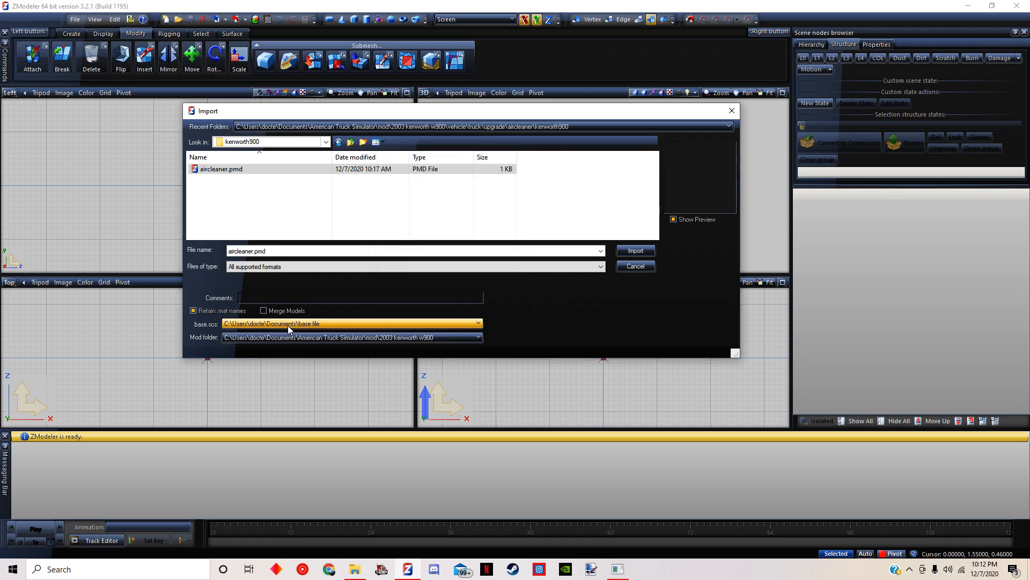
# Set the import's base.scs path back to the existing base folder in Documents
pyautogui.click(289, 324)
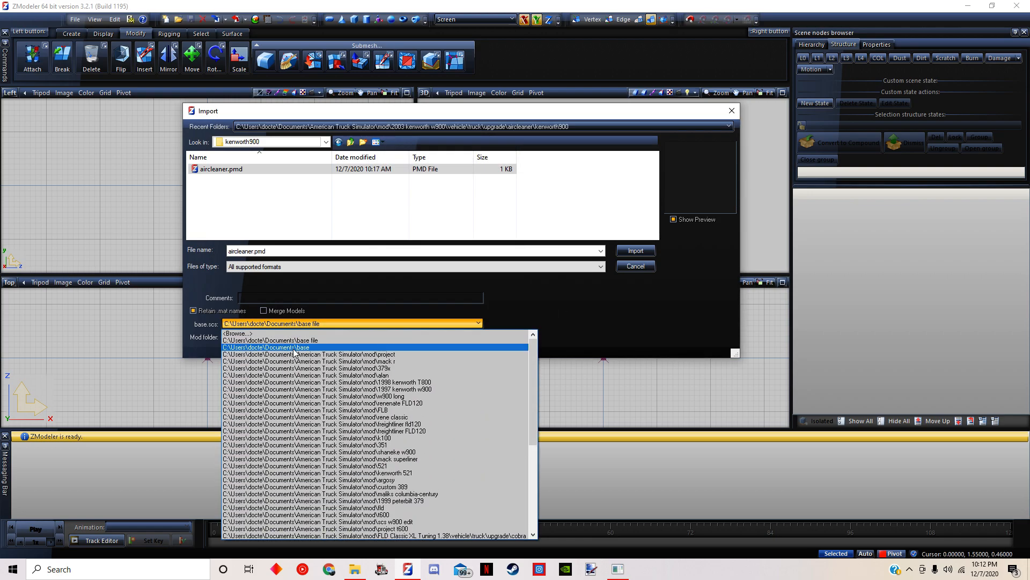
pyautogui.click(295, 348)
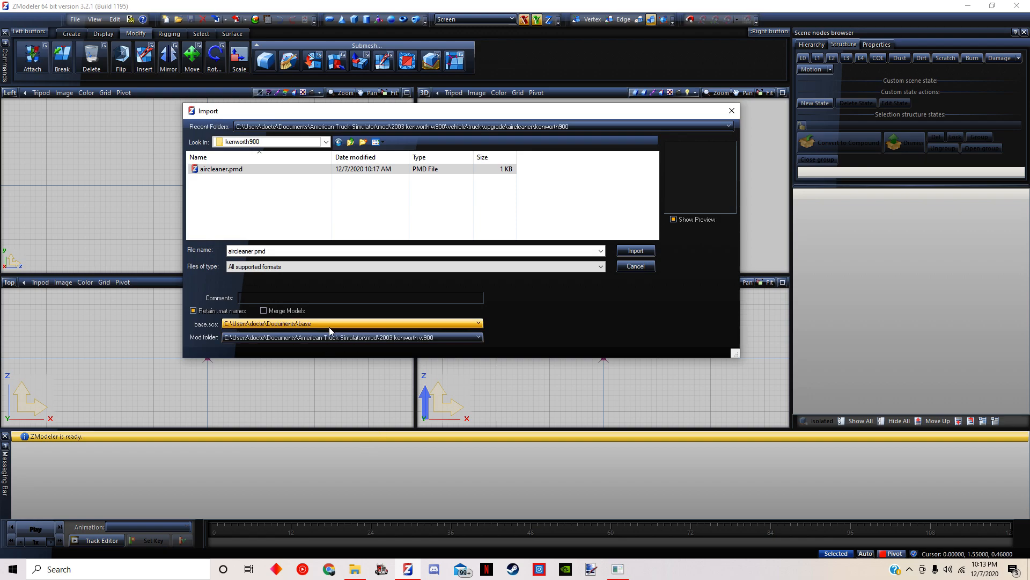
pyautogui.click(294, 324)
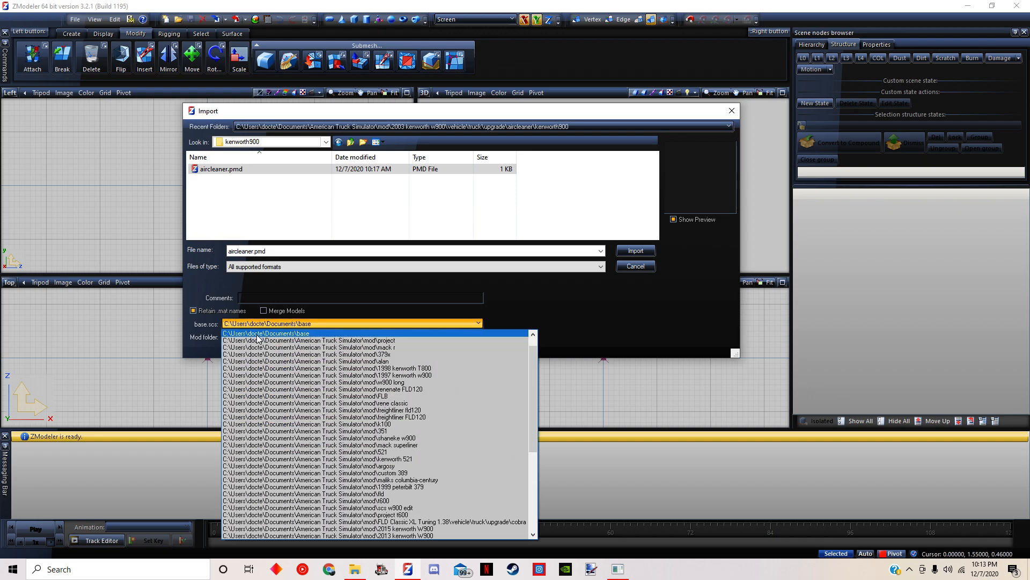
pyautogui.click(348, 325)
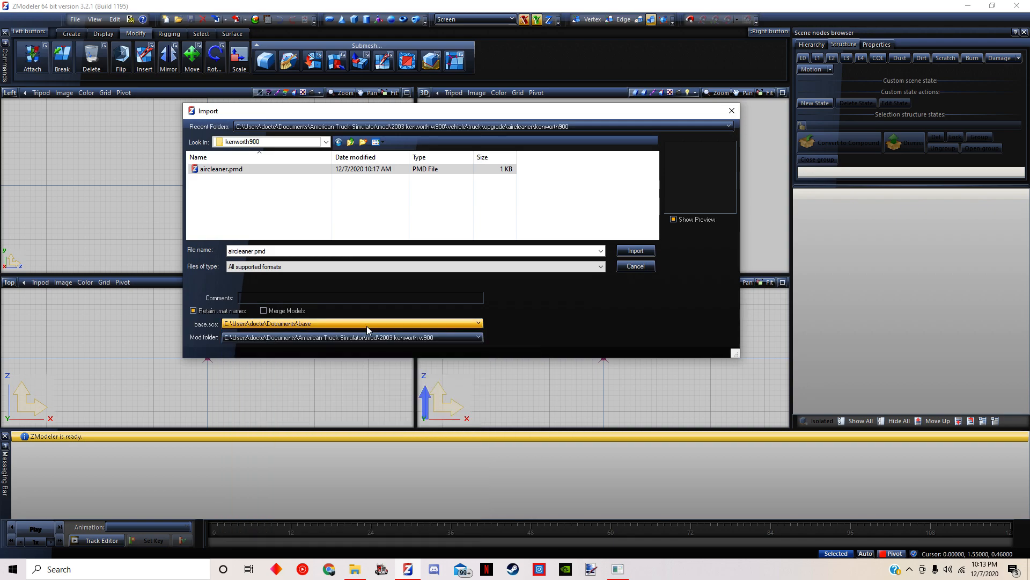
# Set the import's mod folder path to the 2003 kenworth w900 folder in American Truck Simulator's mod folder
pyautogui.click(268, 340)
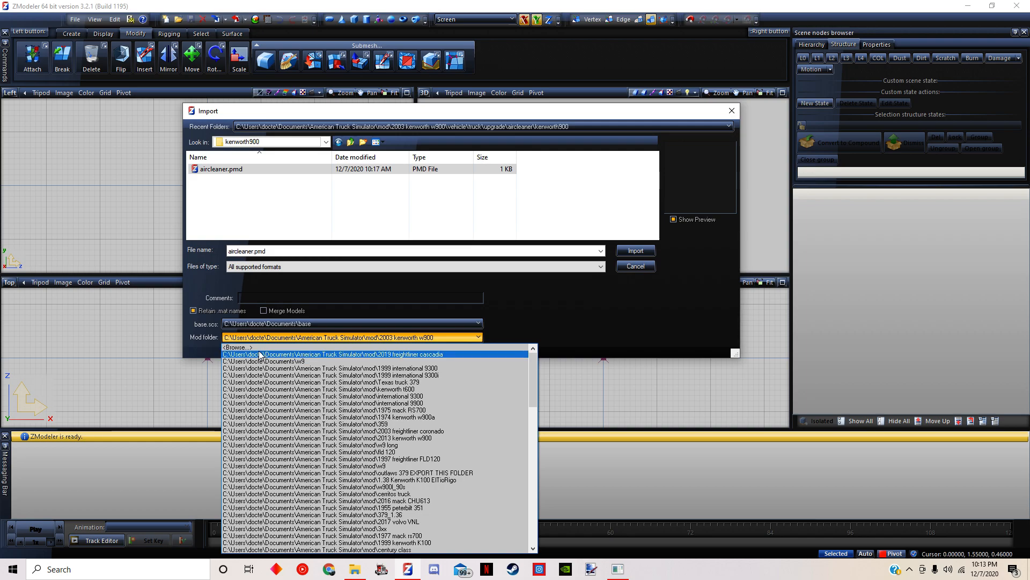
pyautogui.click(244, 348)
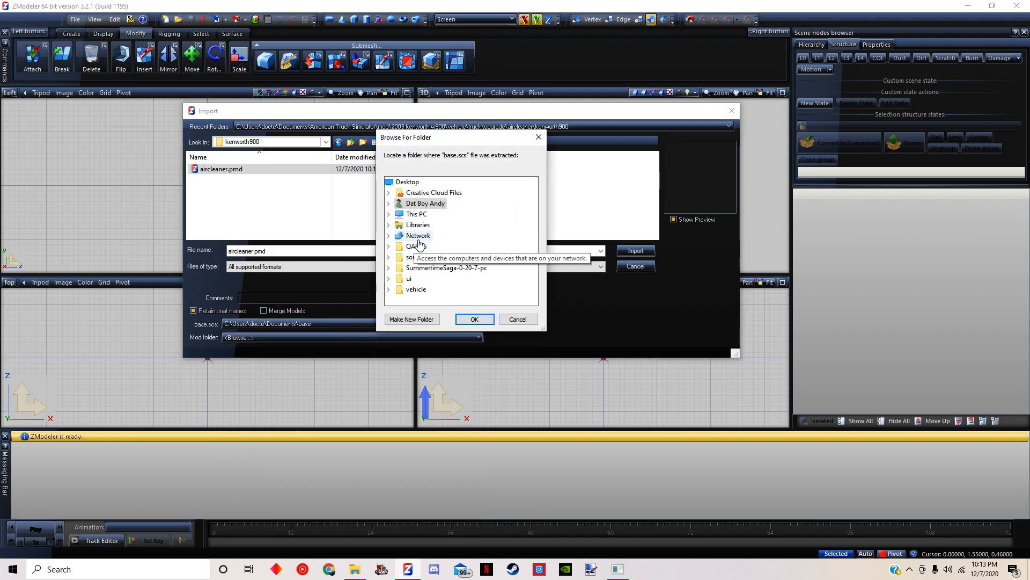
pyautogui.doubleClick(419, 214)
pyautogui.doubleClick(439, 246)
pyautogui.click(448, 216)
pyautogui.click(447, 207)
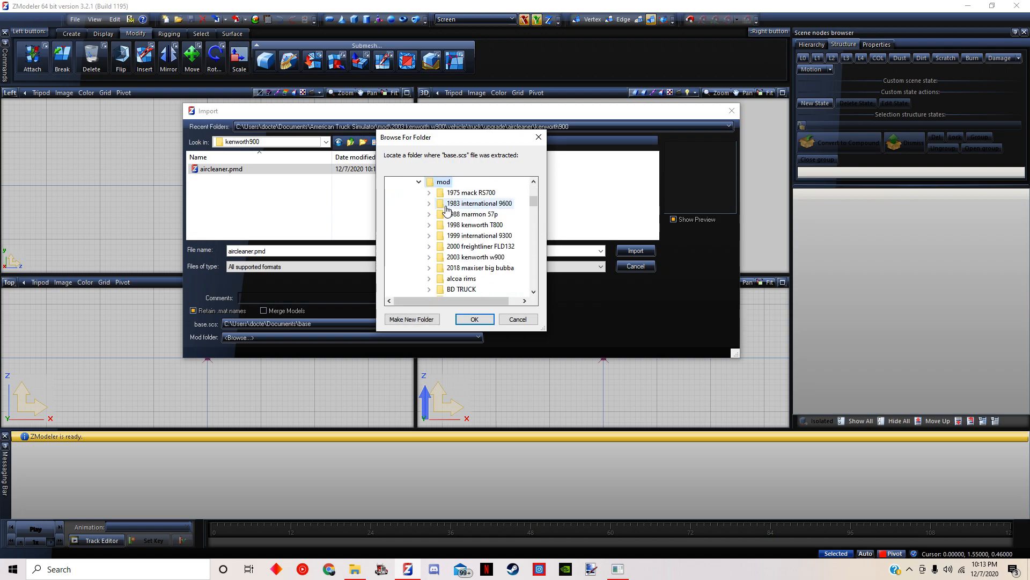
pyautogui.click(483, 257)
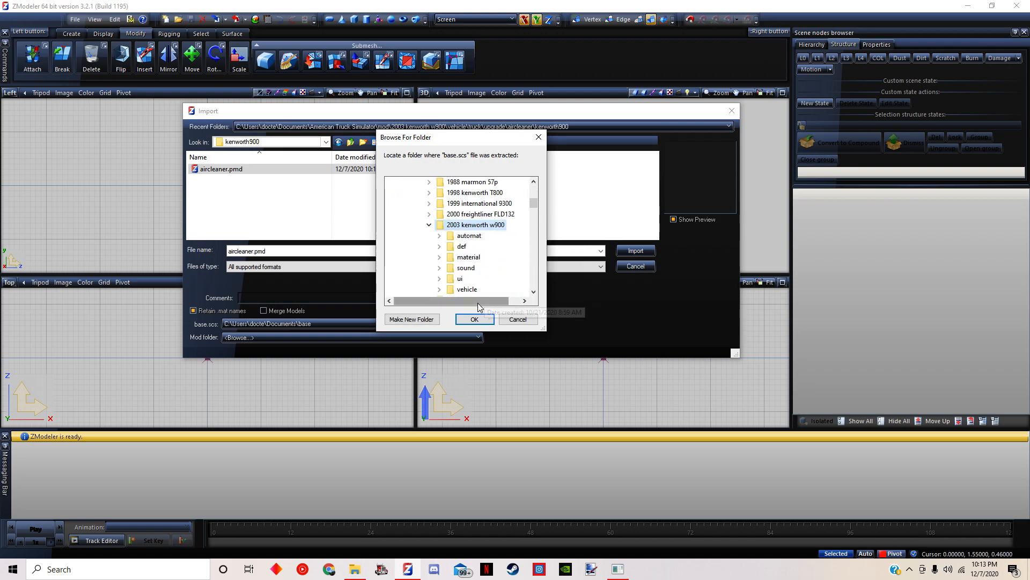
pyautogui.click(472, 319)
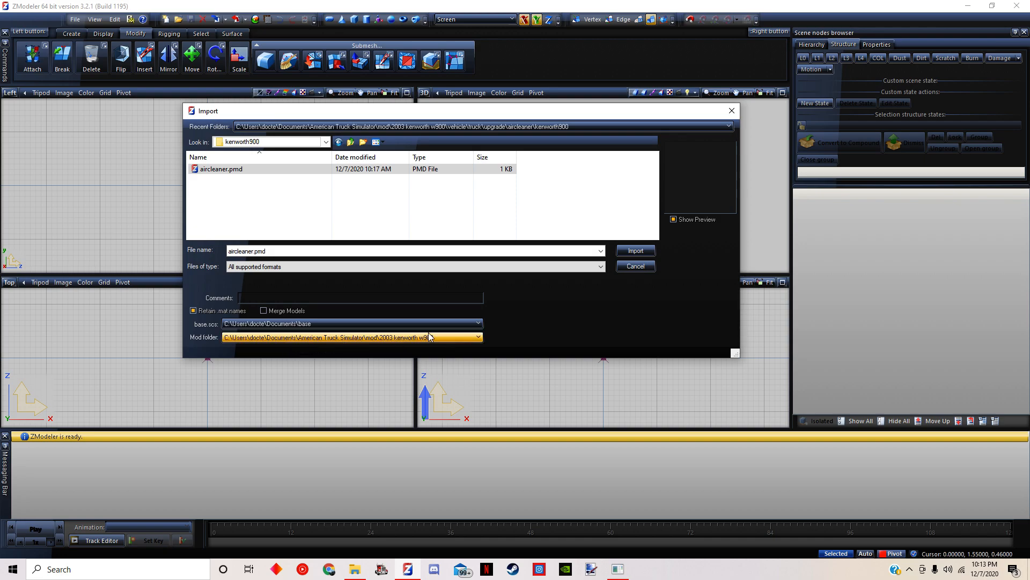
# Import truck.pmd from the kenworth900 folder under the 2003 kenworth w900 mod's vehicle/truck directory
pyautogui.click(326, 141)
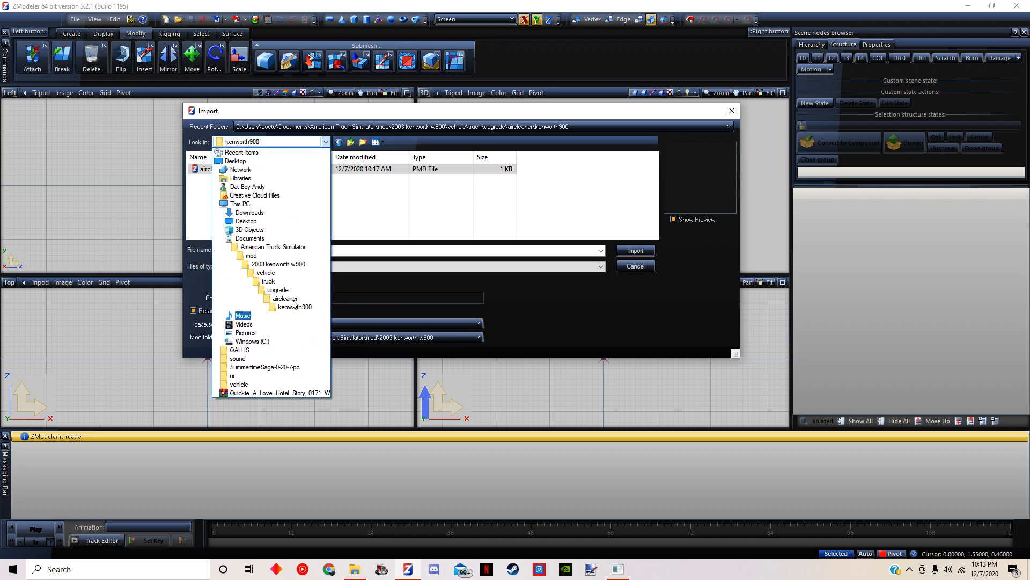
pyautogui.click(270, 282)
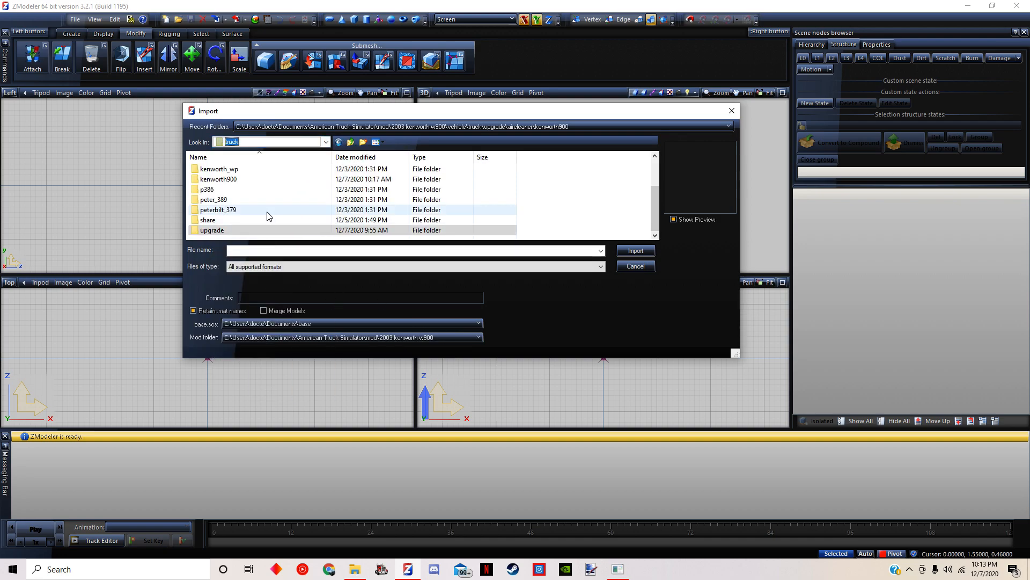
pyautogui.doubleClick(230, 181)
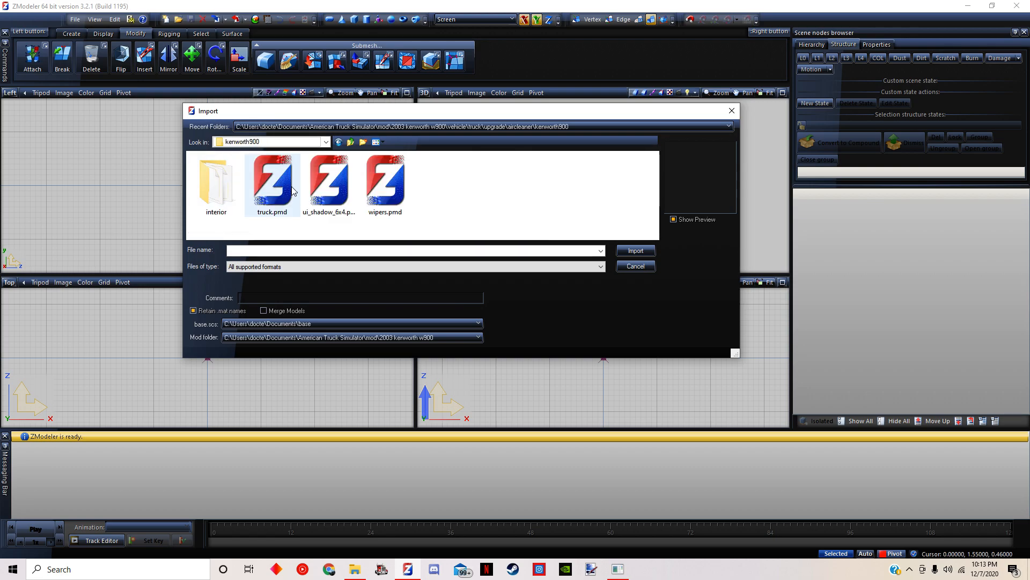
pyautogui.click(282, 188)
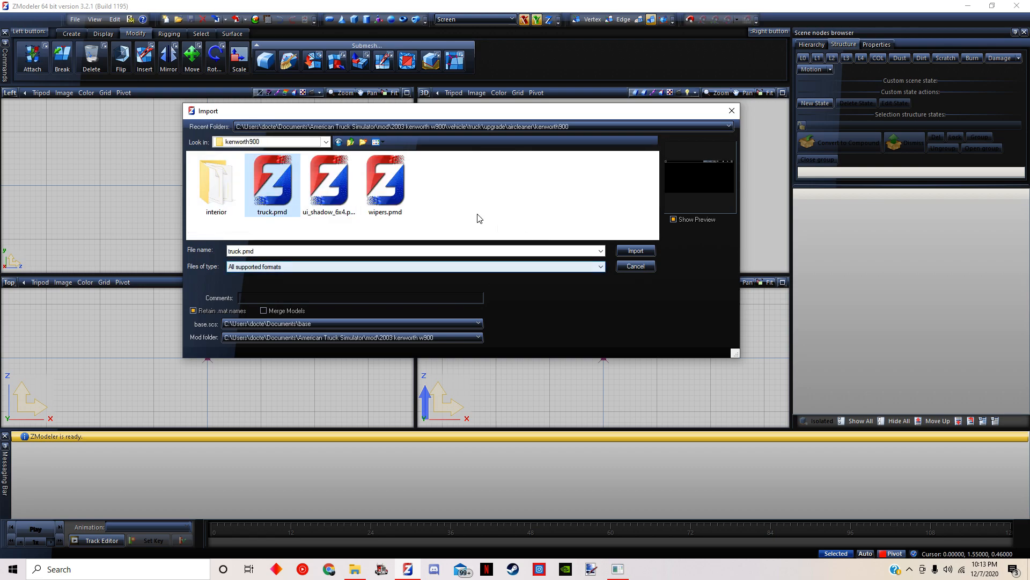
pyautogui.click(274, 142)
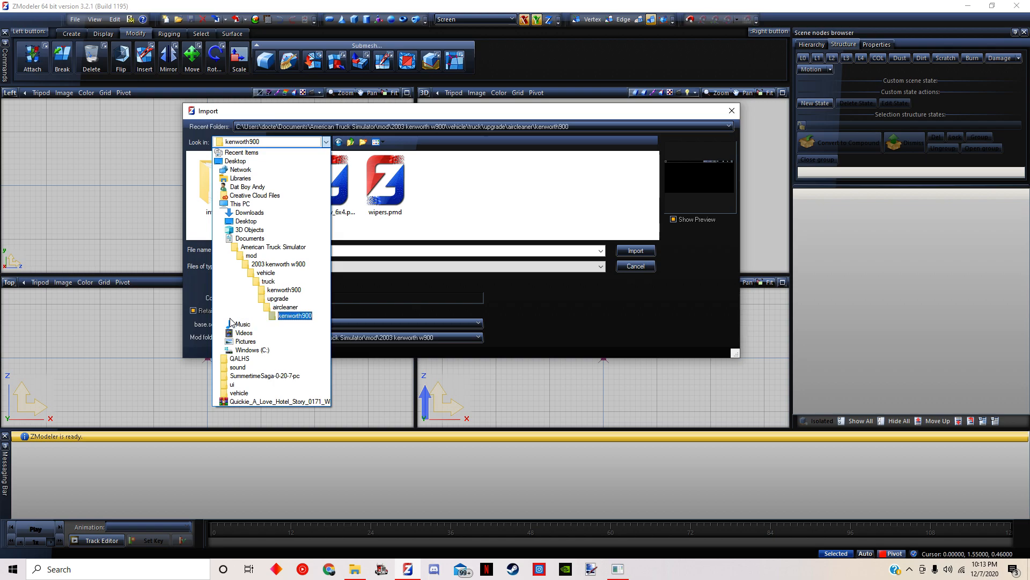
pyautogui.click(270, 281)
pyautogui.click(265, 220)
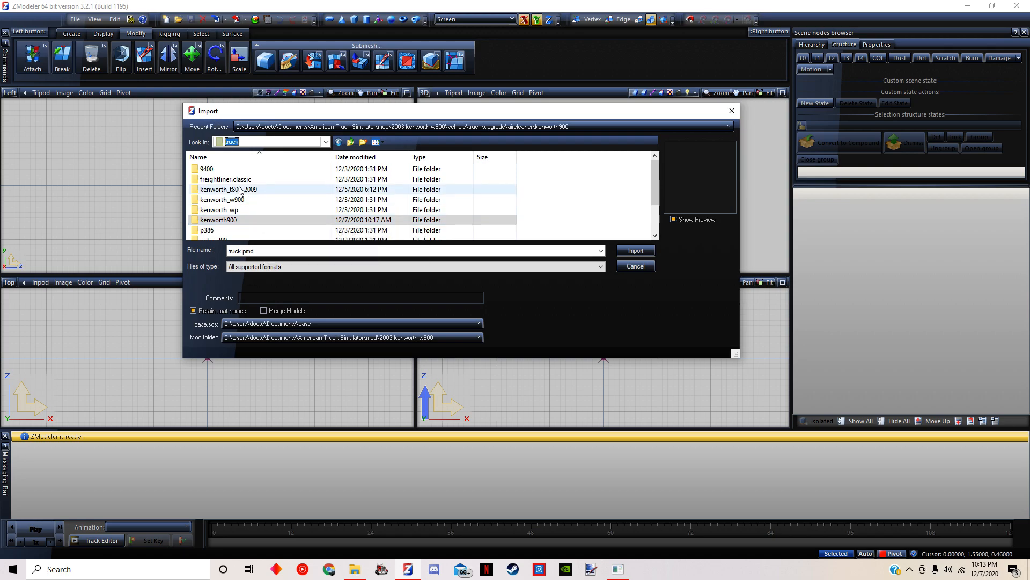
pyautogui.scroll(-2, 227, 218)
pyautogui.scroll(2, 230, 228)
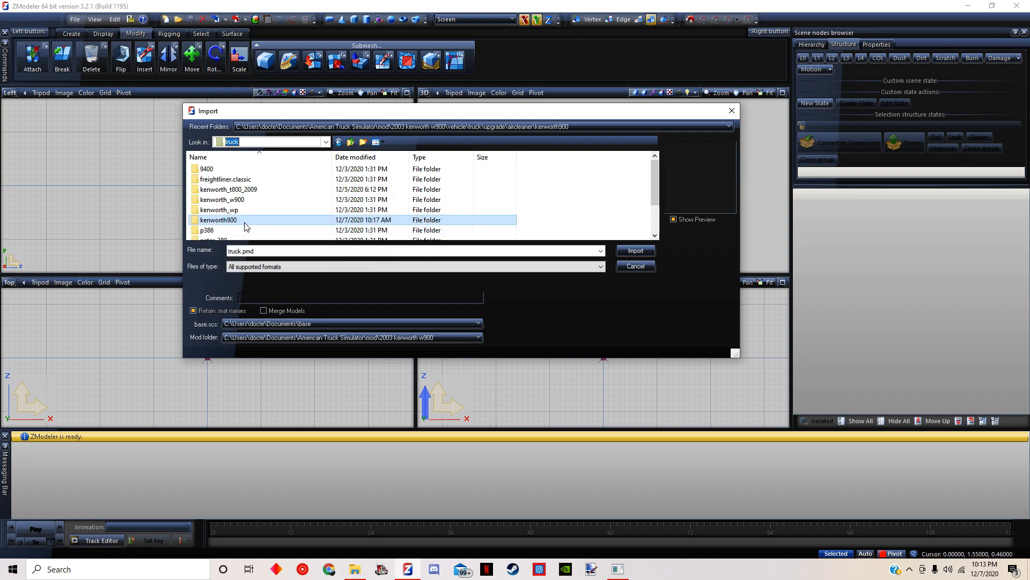
pyautogui.doubleClick(247, 226)
pyautogui.click(272, 183)
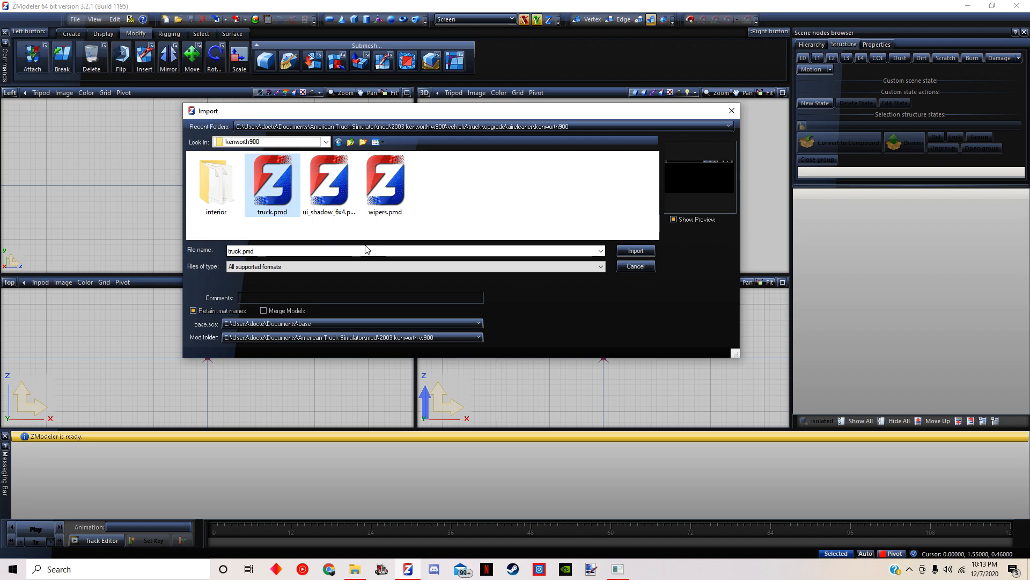
pyautogui.click(640, 252)
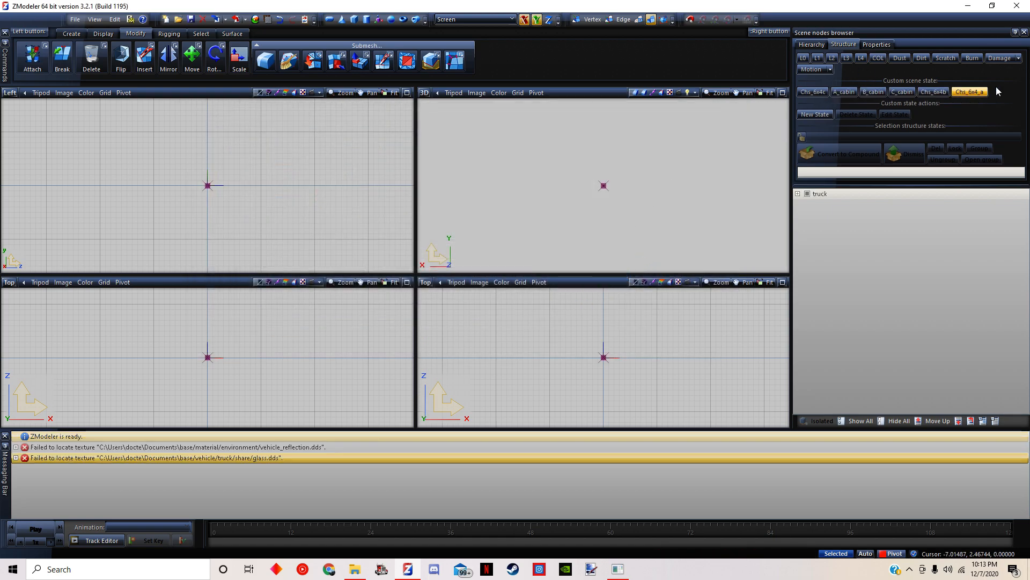
# Display the imported truck in the Chs_6x4c scene state and activate the Copy tool
pyautogui.click(813, 92)
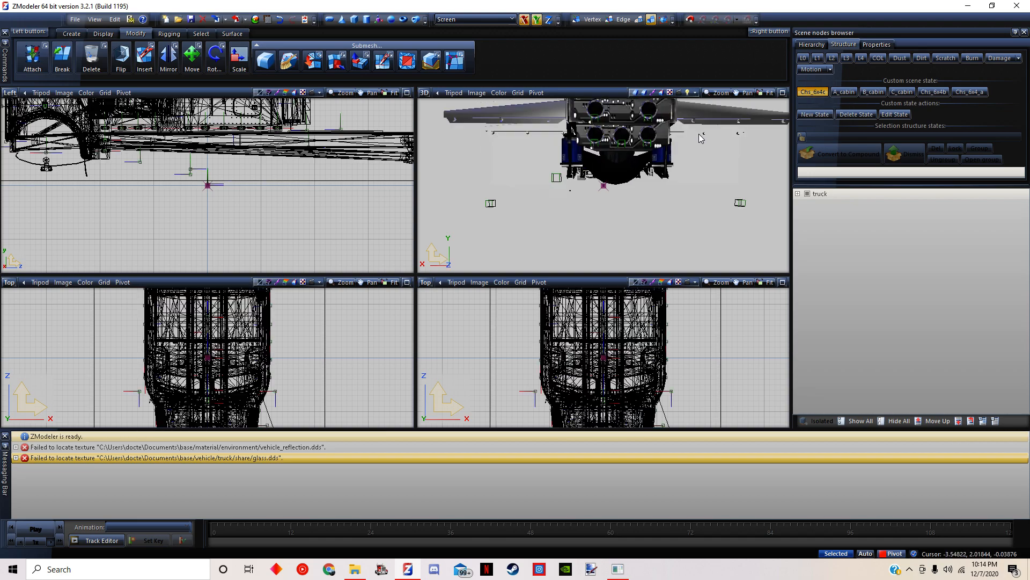
pyautogui.moveTo(765, 144); pyautogui.dragTo(579, 186, button='middle')
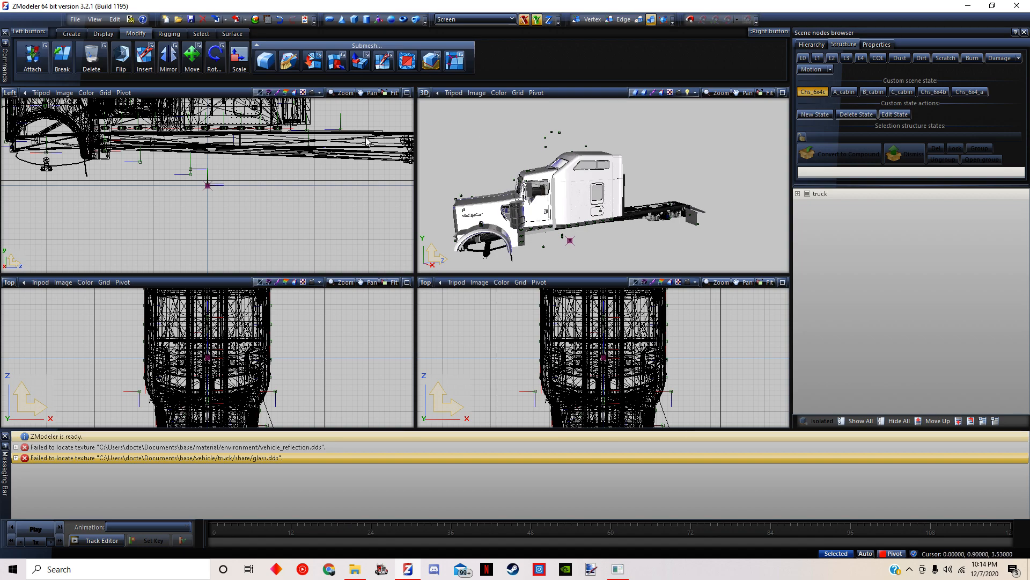
pyautogui.click(582, 185)
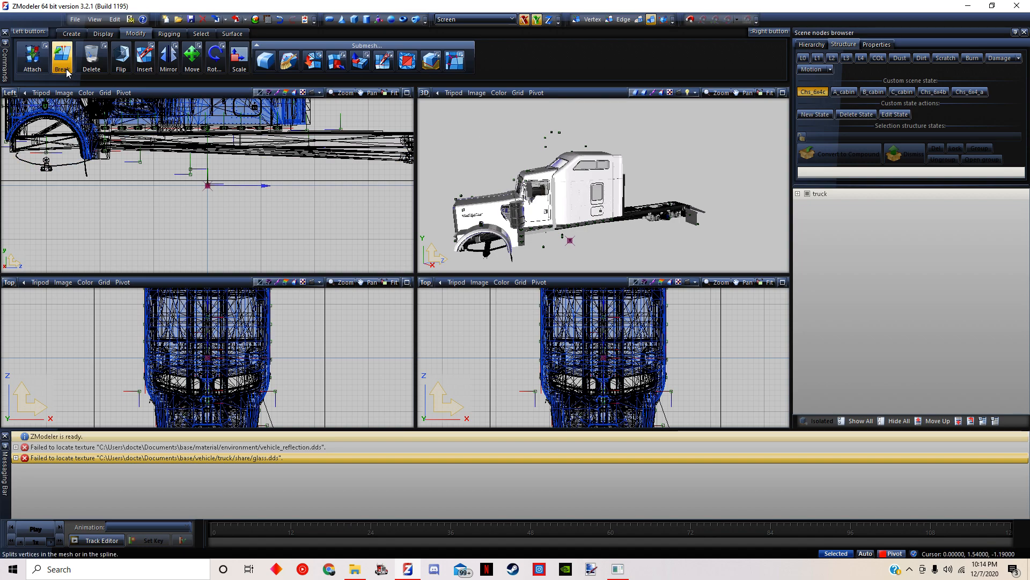
pyautogui.click(72, 34)
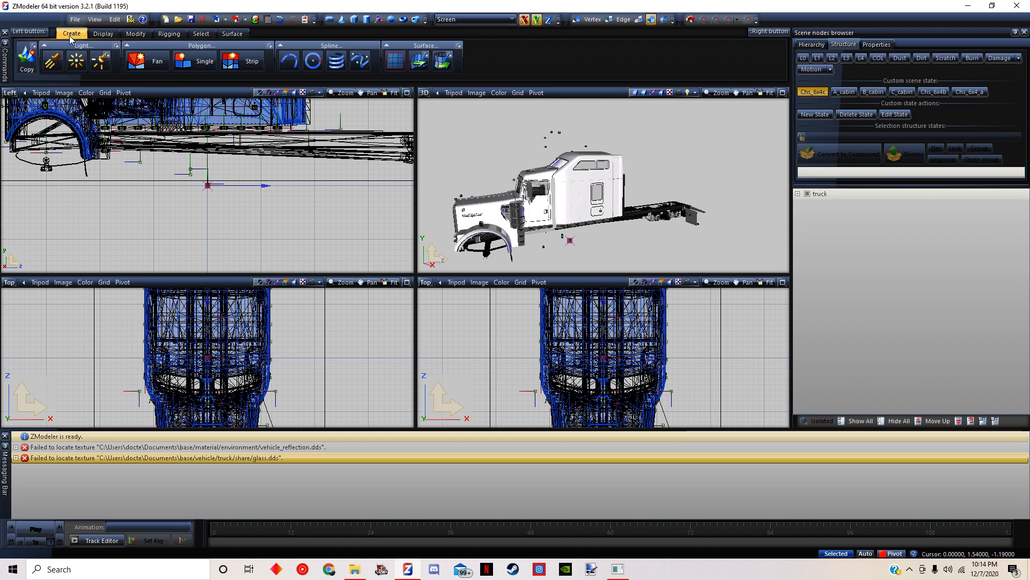
pyautogui.click(27, 55)
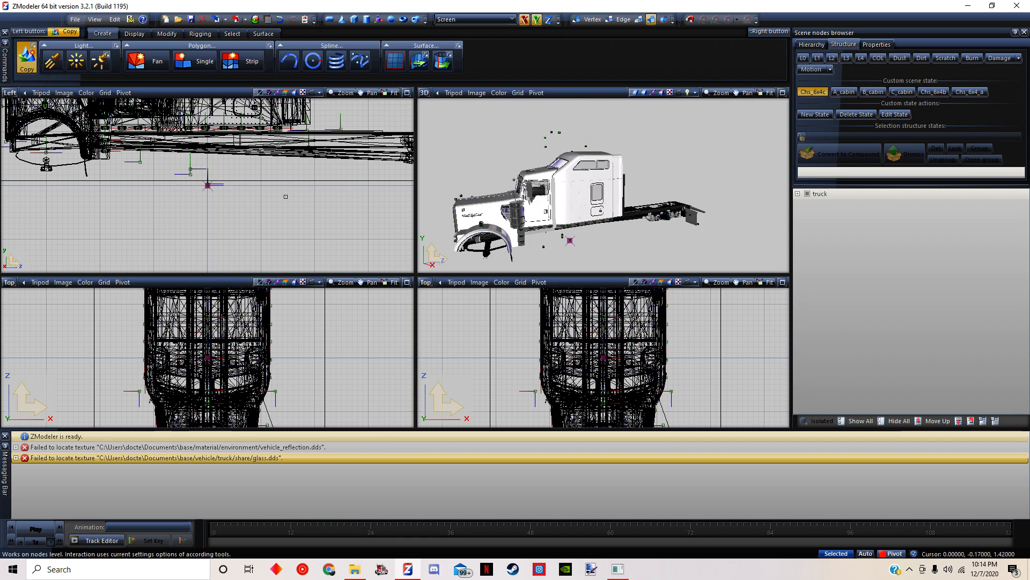
# Change the second Top viewport to a shaded User view and frame the front and side of the cab
pyautogui.moveTo(228, 155); pyautogui.dragTo(354, 284, button='middle')
pyautogui.scroll(6, 228, 154)
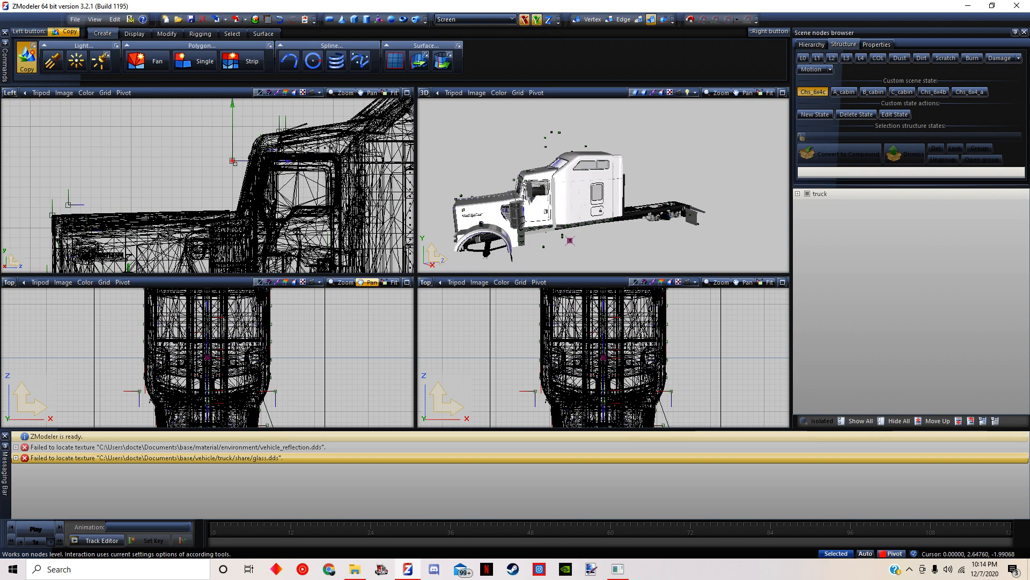
pyautogui.click(425, 282)
pyautogui.click(443, 380)
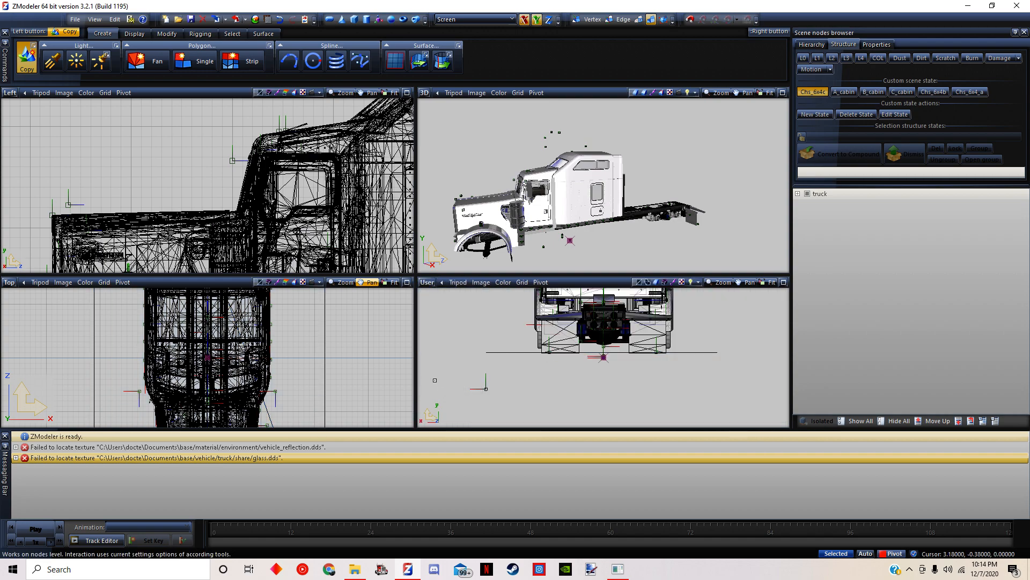
pyautogui.moveTo(449, 337); pyautogui.dragTo(694, 319, button='middle')
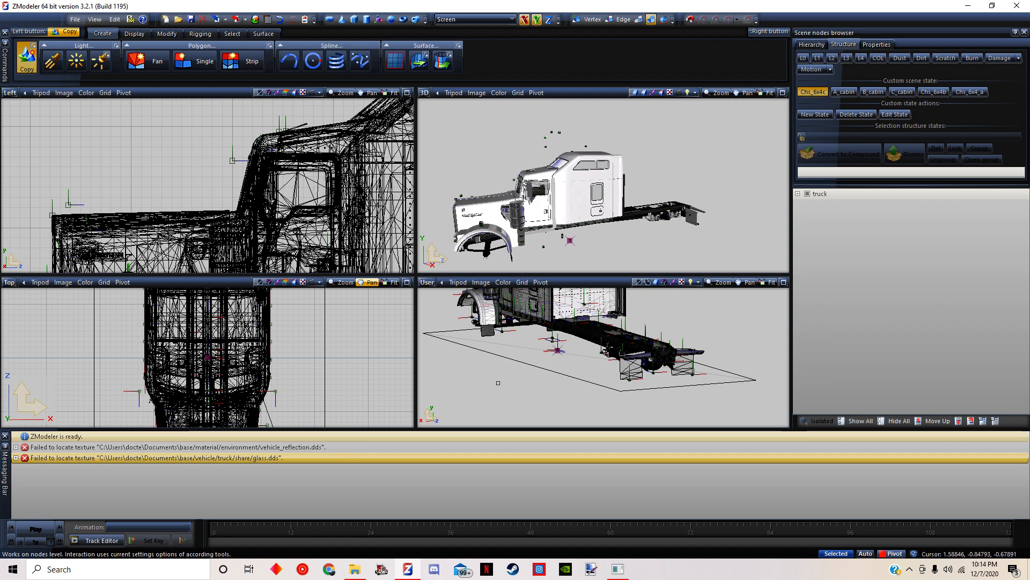
pyautogui.moveTo(463, 378); pyautogui.dragTo(528, 383, button='middle')
pyautogui.scroll(3, 699, 346)
pyautogui.scroll(2, 698, 346)
pyautogui.moveTo(743, 406)
pyautogui.mouseDown(button='middle')
pyautogui.moveTo(754, 408)
pyautogui.moveTo(725, 400)
pyautogui.mouseUp(button='middle')
pyautogui.scroll(2, 535, 176)
pyautogui.scroll(2, 535, 177)
# Expand the truck node and hide its Chs_6x4a, Cab_base, Cab_b and Cab_a parts
pyautogui.click(798, 193)
pyautogui.click(817, 214)
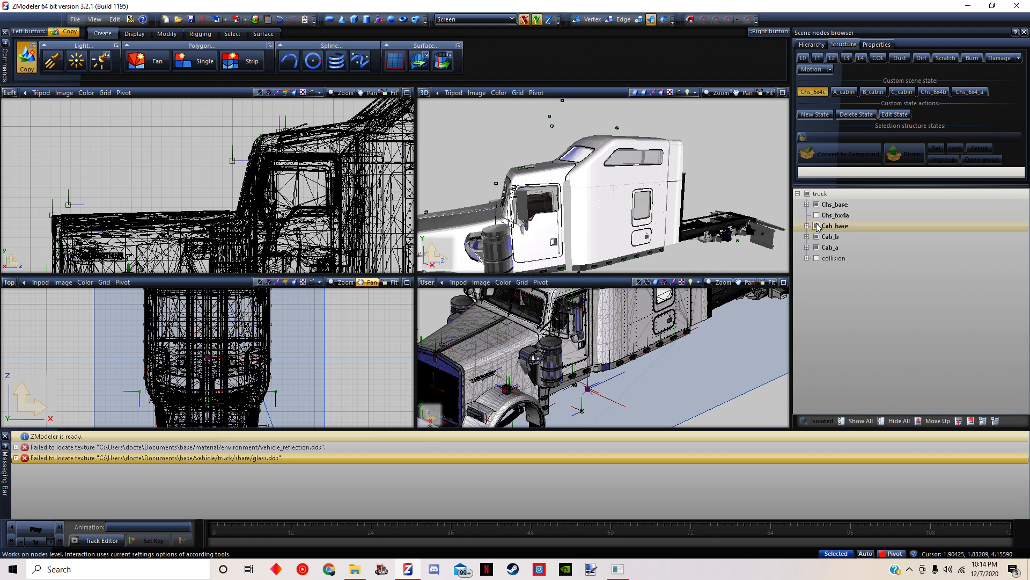
pyautogui.click(817, 237)
pyautogui.click(816, 247)
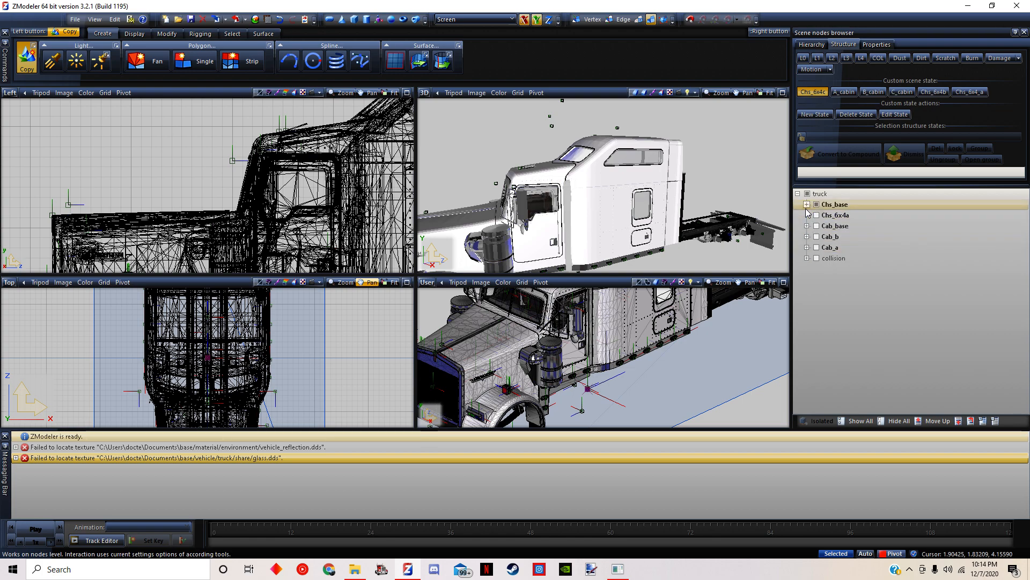
# Expand Chs_base and hide its meshes Chs_base 01 through Chs_base 14, leaving the locator nodes shown
pyautogui.click(807, 204)
pyautogui.click(824, 218)
pyautogui.click(823, 228)
pyautogui.click(823, 239)
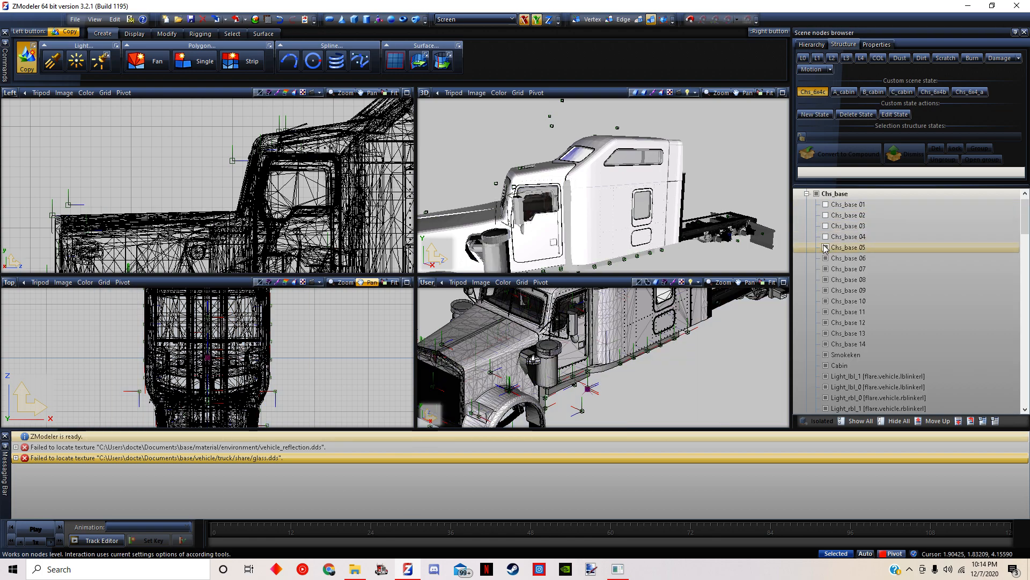
pyautogui.click(824, 249)
pyautogui.click(824, 260)
pyautogui.click(826, 280)
pyautogui.click(826, 291)
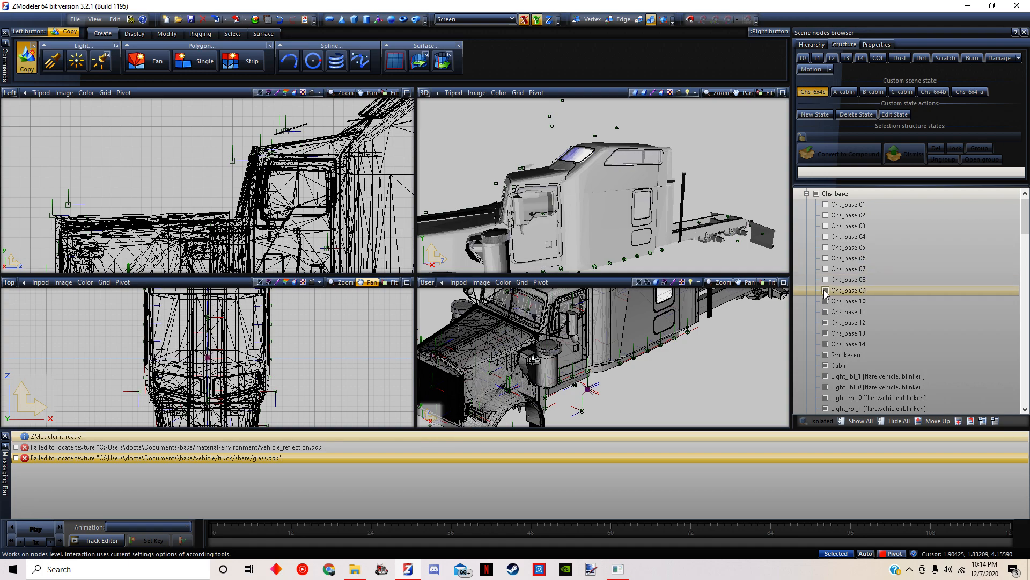
pyautogui.click(826, 302)
pyautogui.click(826, 312)
pyautogui.click(826, 324)
pyautogui.click(825, 334)
pyautogui.click(825, 345)
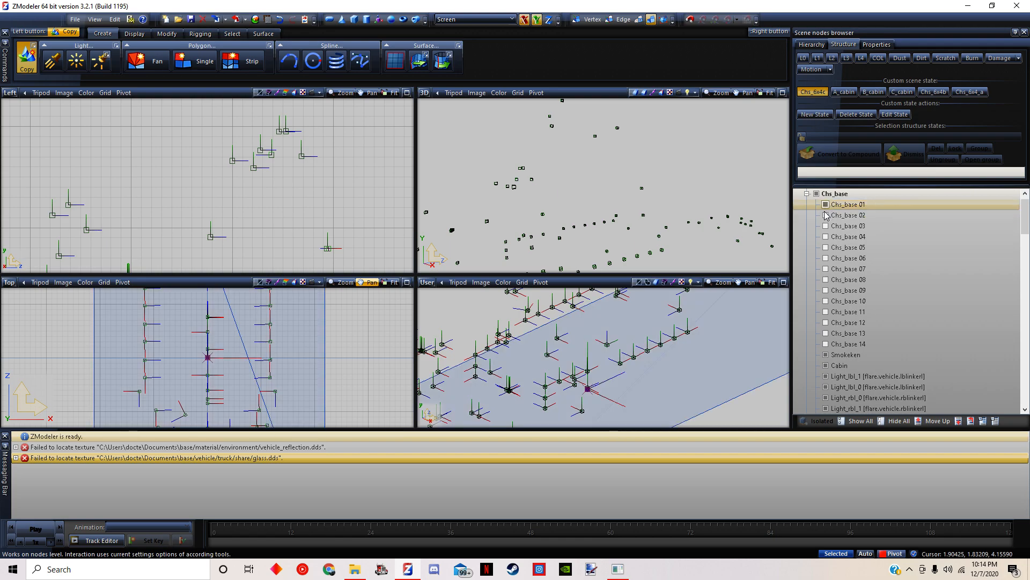
# Toggle the visibility of Chs_base 01 to 07 one by one to isolate the truck's outer body shell
pyautogui.click(825, 215)
pyautogui.click(825, 226)
pyautogui.click(825, 237)
pyautogui.click(825, 248)
pyautogui.click(825, 258)
pyautogui.click(825, 258)
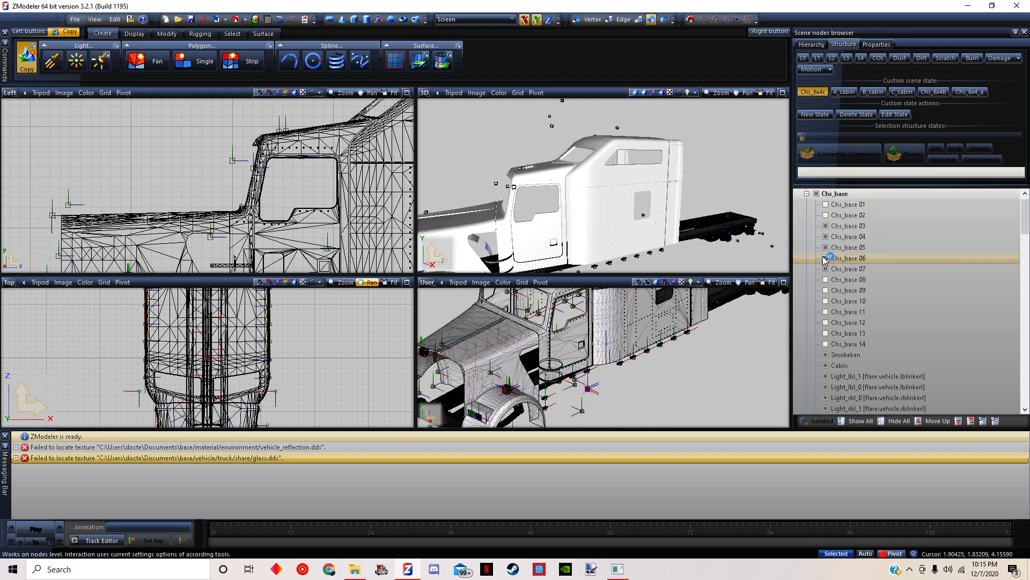
pyautogui.click(826, 247)
pyautogui.click(825, 236)
pyautogui.click(825, 248)
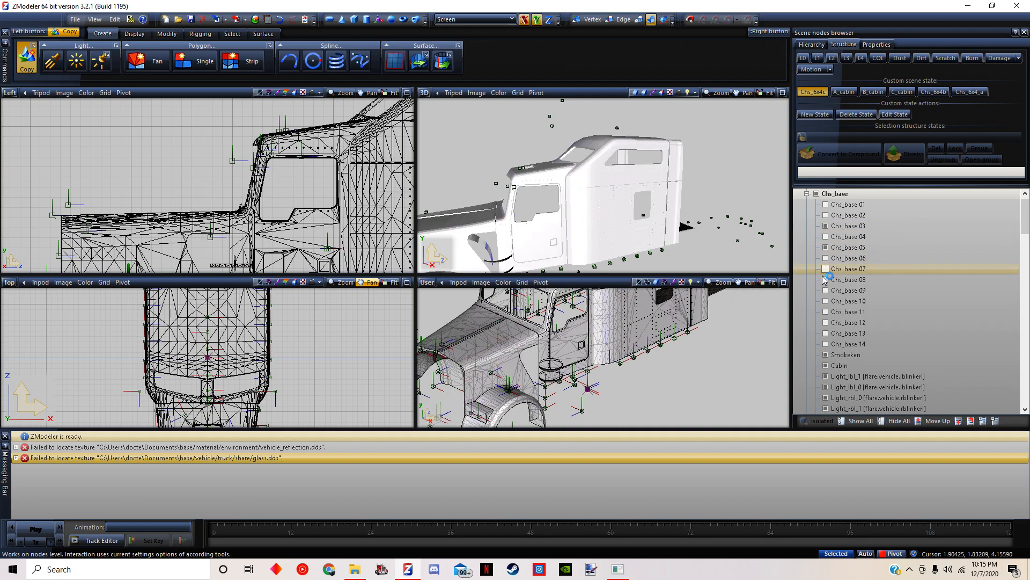
pyautogui.click(825, 226)
# Copy the Antena locator beside the cab and place the duplicate about 0.28 units directly below the original
pyautogui.scroll(-10, 796, 258)
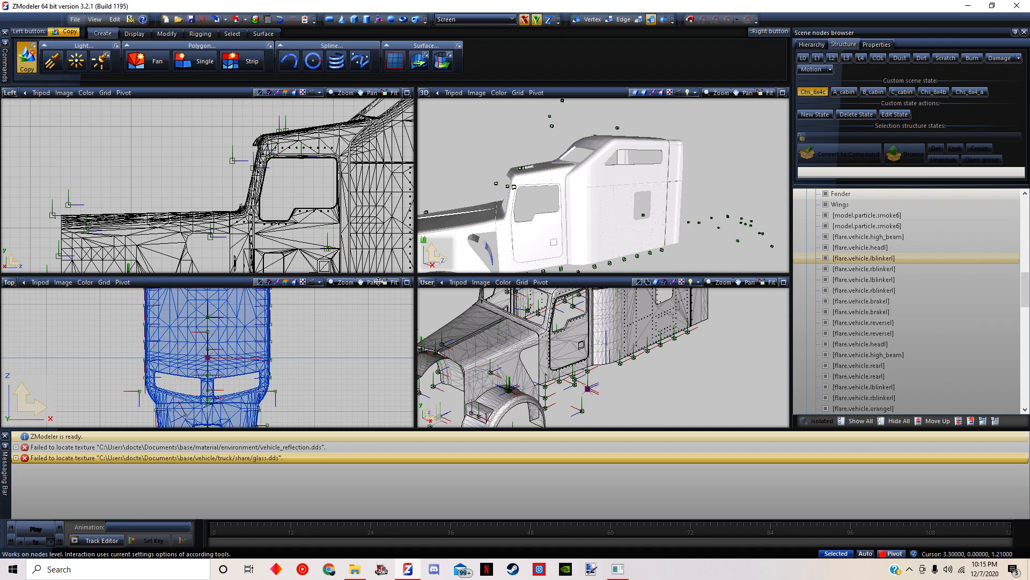
pyautogui.scroll(-5, 905, 334)
pyautogui.scroll(-8, 906, 334)
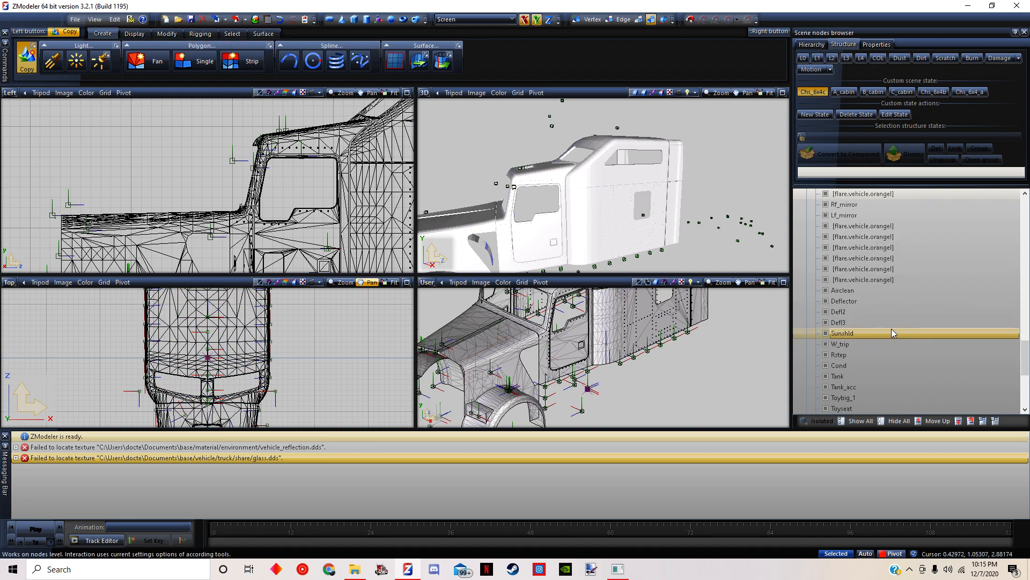
pyautogui.scroll(-4, 860, 291)
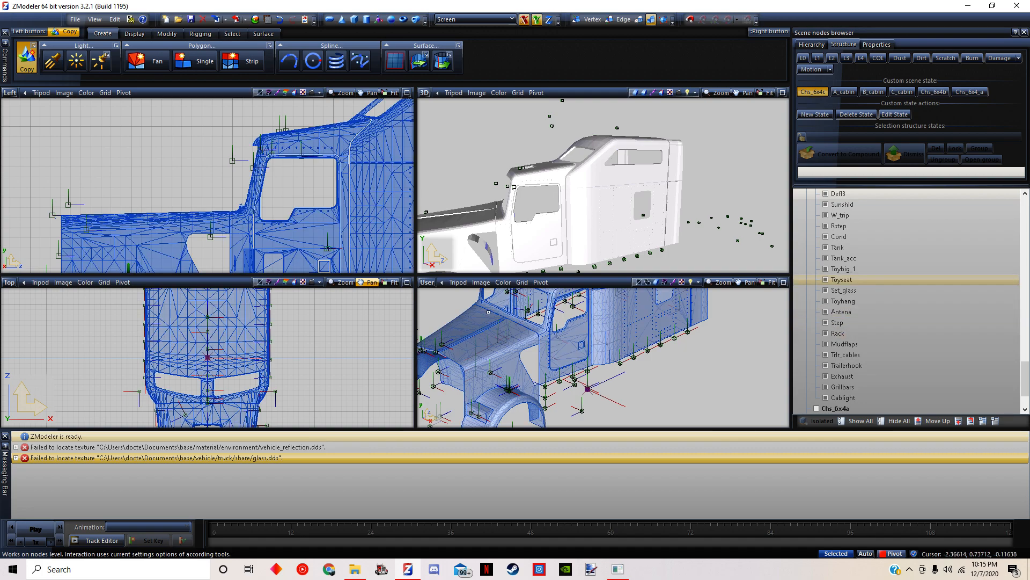
pyautogui.moveTo(708, 370); pyautogui.dragTo(743, 375, button='middle')
pyautogui.scroll(3, 720, 346)
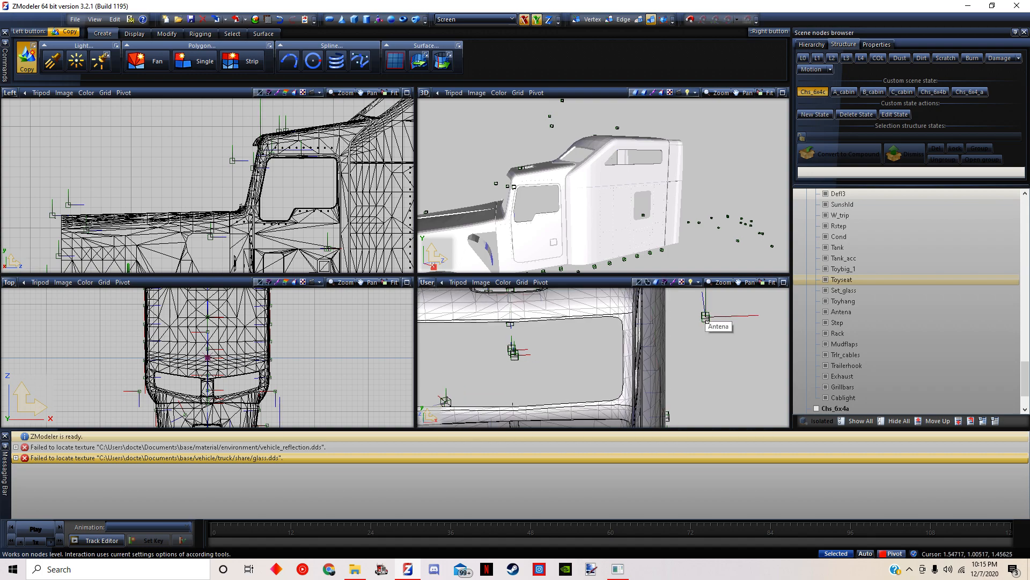
pyautogui.scroll(6, 717, 337)
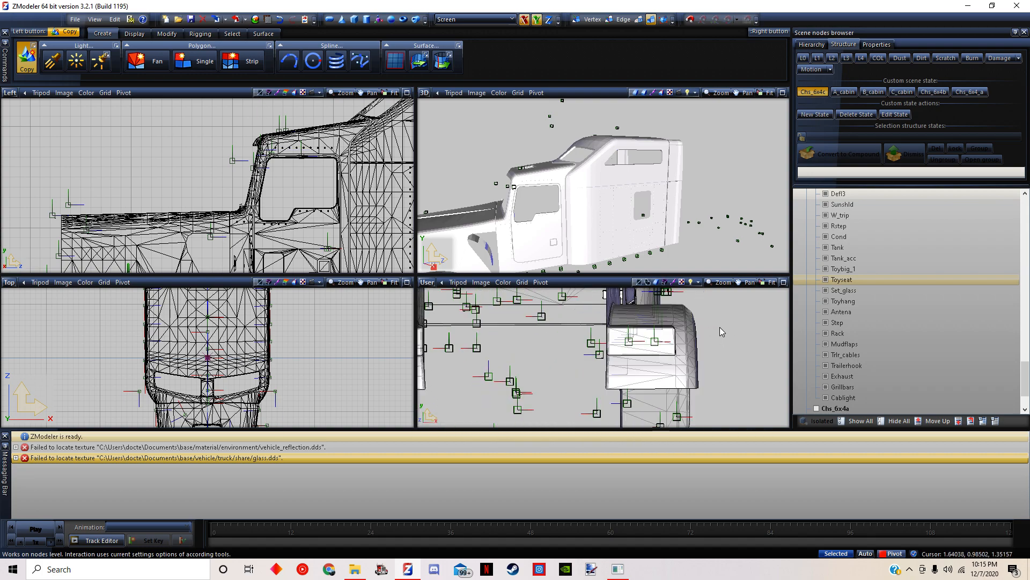
pyautogui.scroll(5, 692, 343)
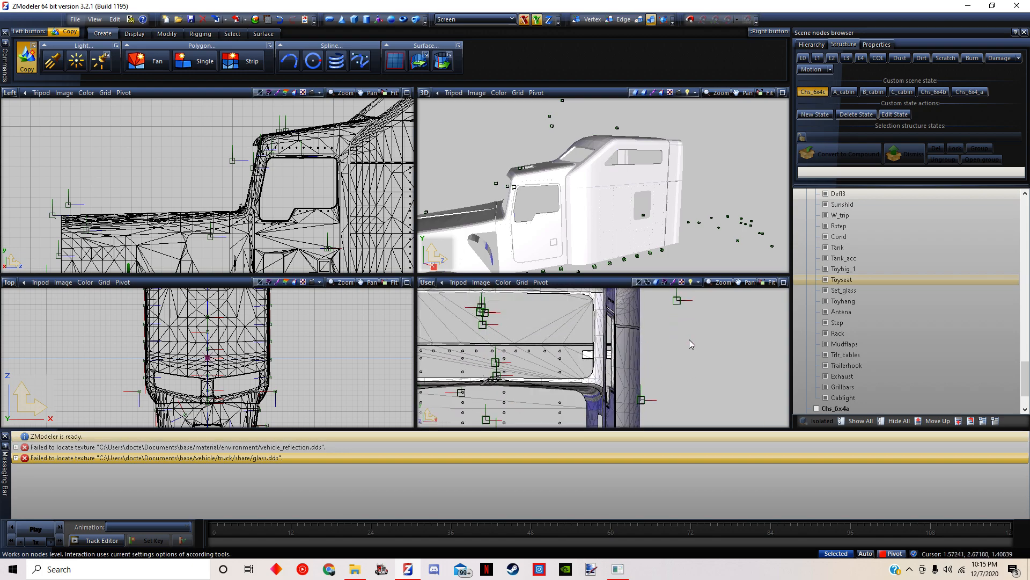
pyautogui.moveTo(690, 315); pyautogui.dragTo(692, 359, button='middle')
pyautogui.moveTo(680, 335); pyautogui.dragTo(681, 377)
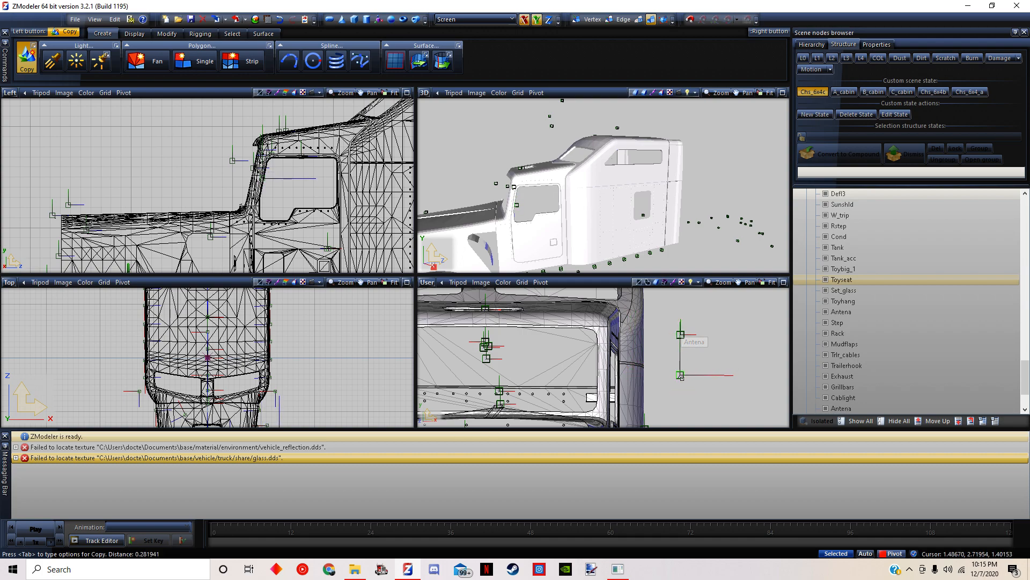
# Rename the duplicated Antena locator at the end of the Chs_base nodes as mirrorlights
pyautogui.scroll(-2, 879, 360)
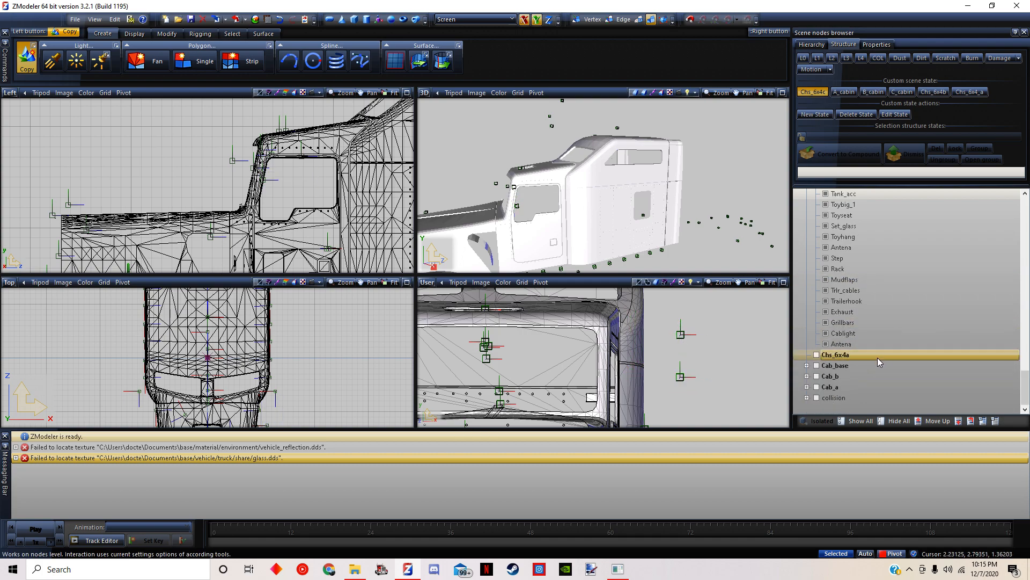
pyautogui.click(848, 346)
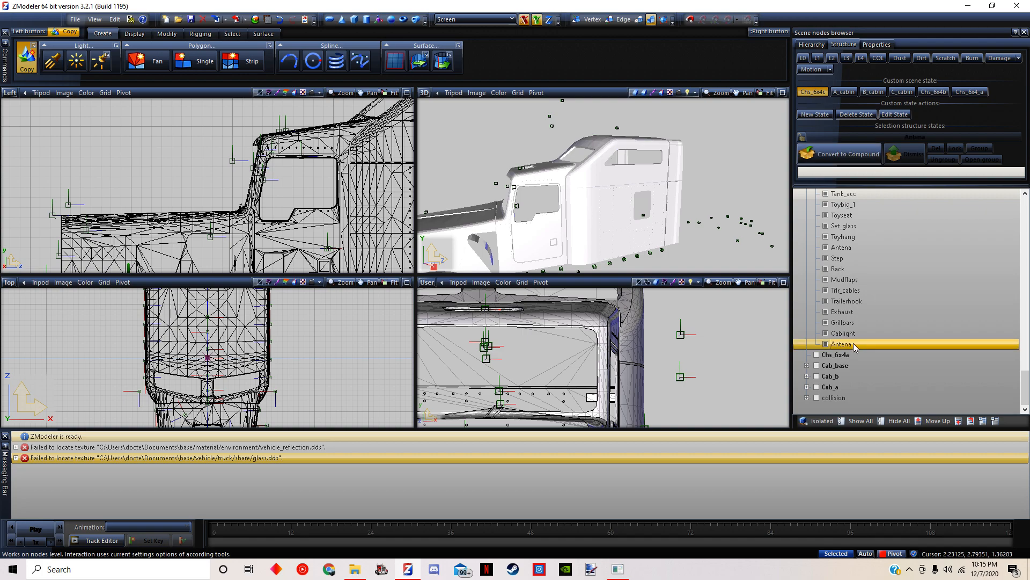
pyautogui.click(851, 347)
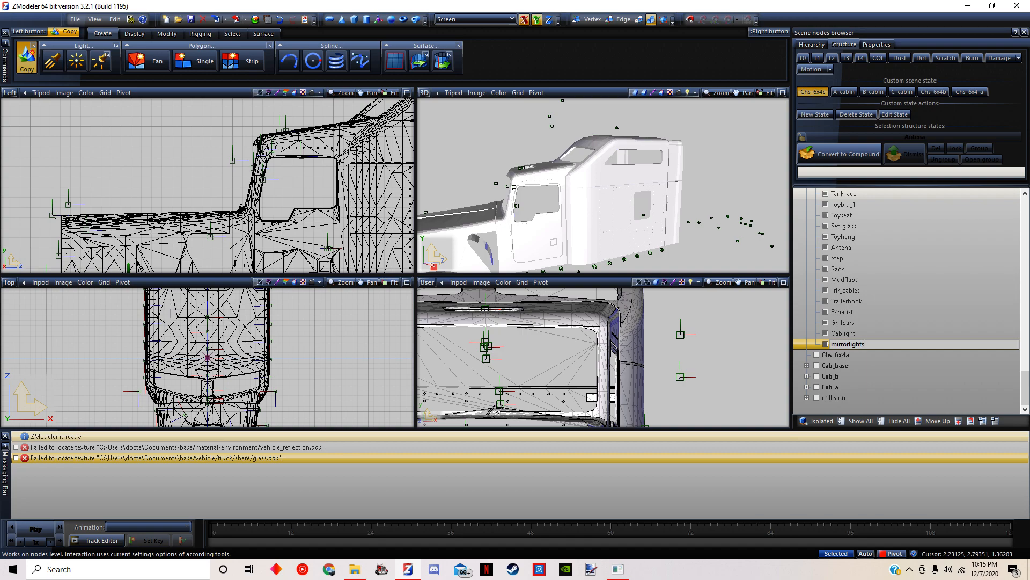
pyautogui.click(849, 344)
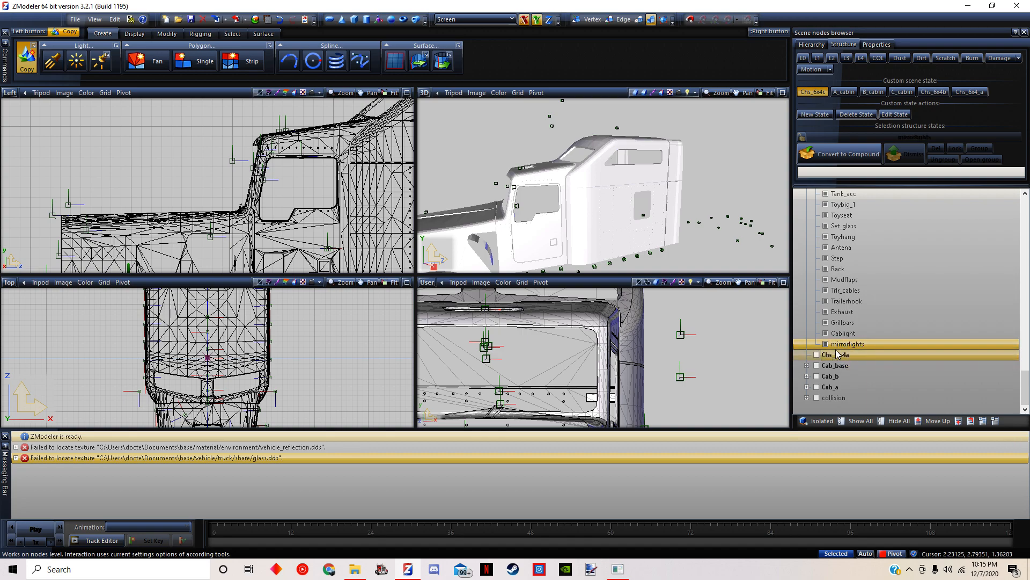
# Switch to File Explorer and check the mirrorlights folder name in 2003 kenworth w900/def/vehicle/truck/kenworth900/accessory, then close the window
pyautogui.click(354, 569)
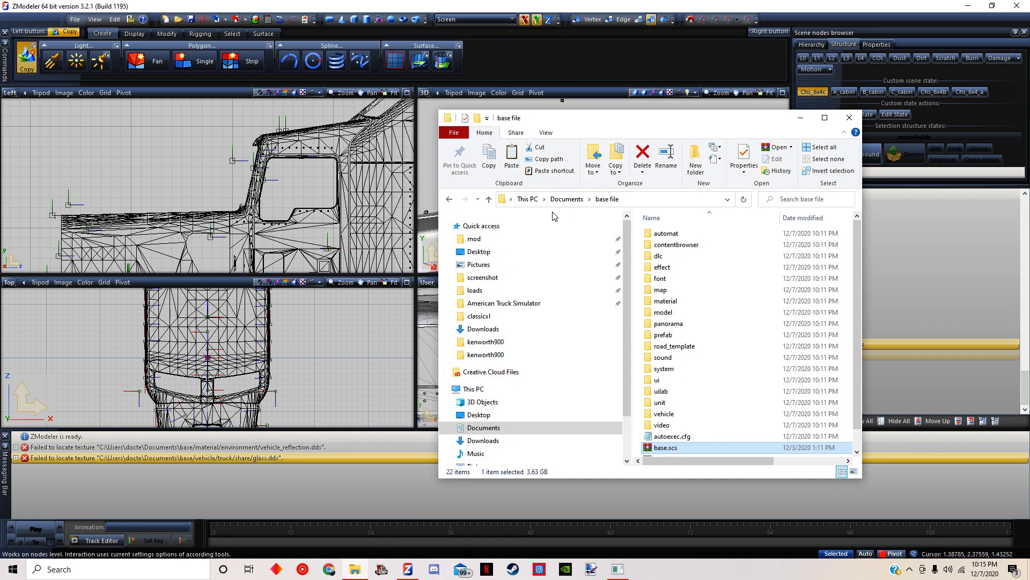
pyautogui.click(474, 239)
pyautogui.doubleClick(709, 291)
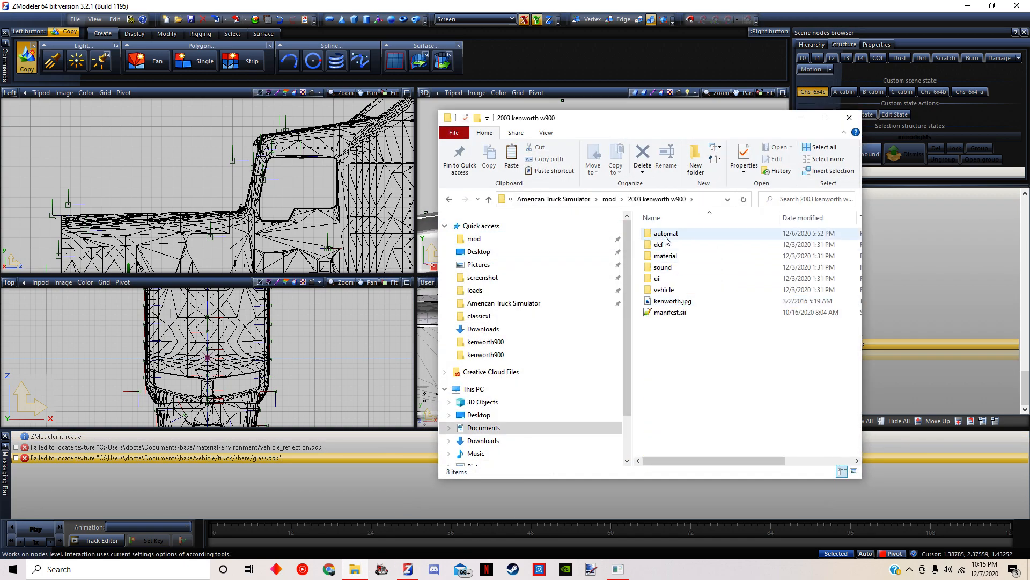
pyautogui.doubleClick(667, 244)
pyautogui.doubleClick(667, 234)
pyautogui.doubleClick(668, 234)
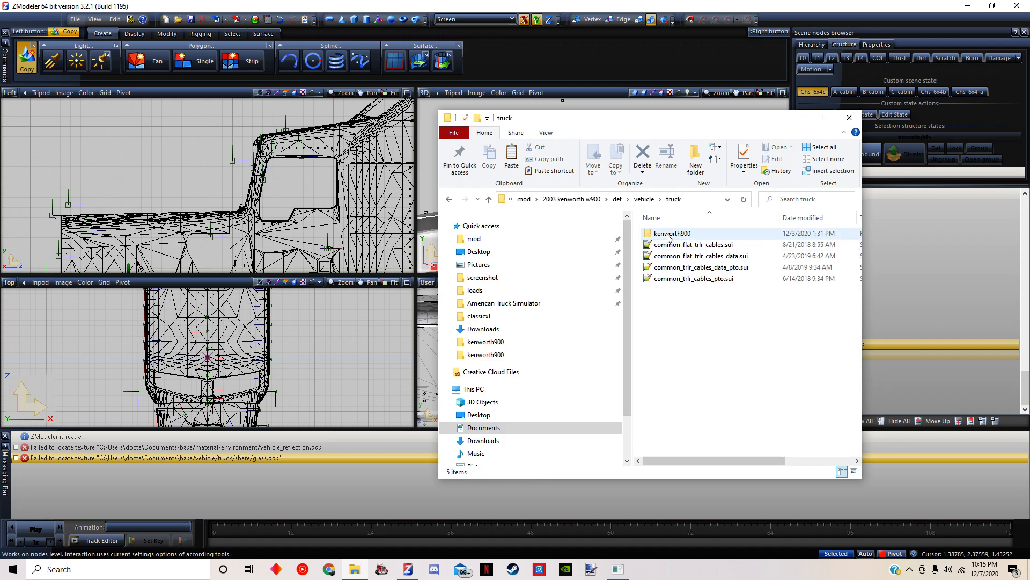
pyautogui.doubleClick(669, 235)
pyautogui.doubleClick(669, 234)
pyautogui.scroll(-6, 674, 398)
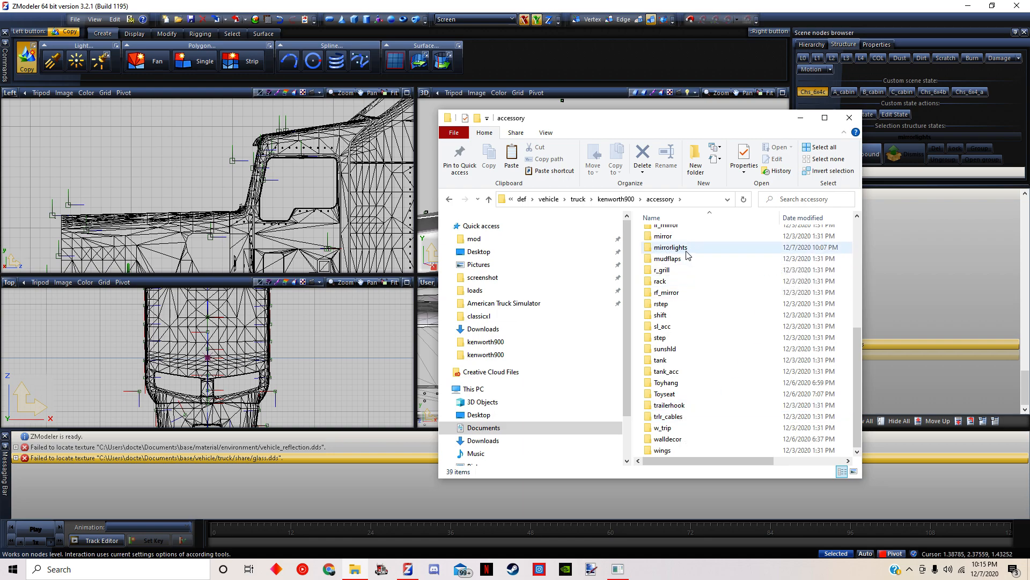
pyautogui.moveTo(703, 119); pyautogui.dragTo(667, 110)
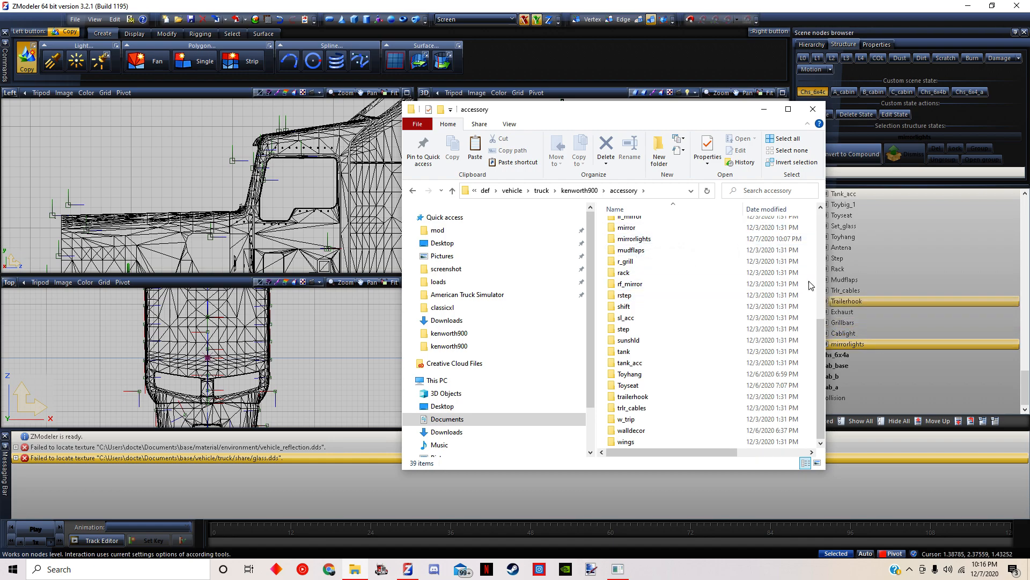
pyautogui.click(813, 109)
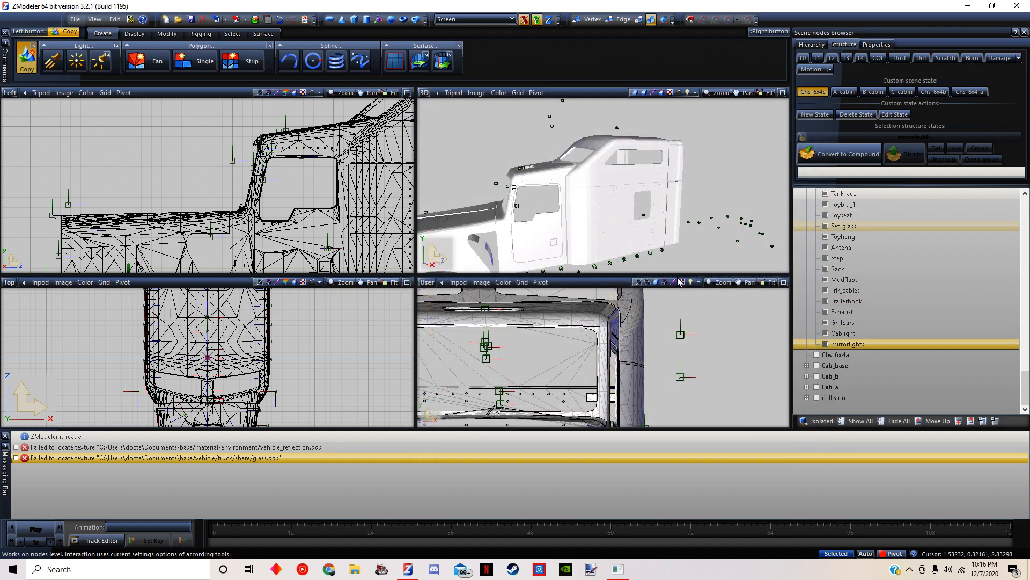
# Make all parts of the truck visible again and hide only the collision node
pyautogui.scroll(8, 854, 286)
pyautogui.scroll(6, 853, 286)
pyautogui.click(826, 358)
pyautogui.click(860, 422)
pyautogui.scroll(-12, 849, 328)
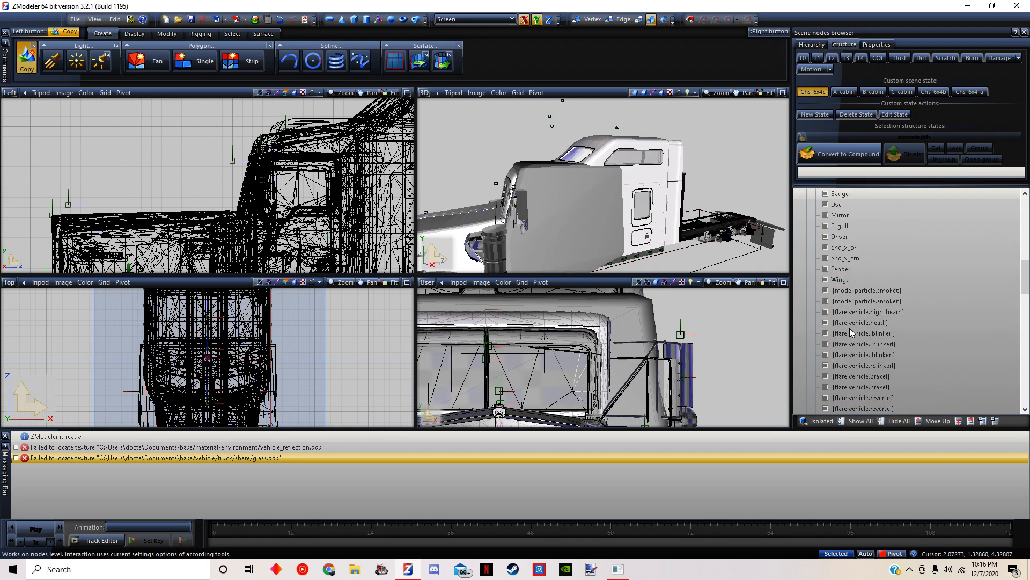
pyautogui.scroll(-8, 849, 327)
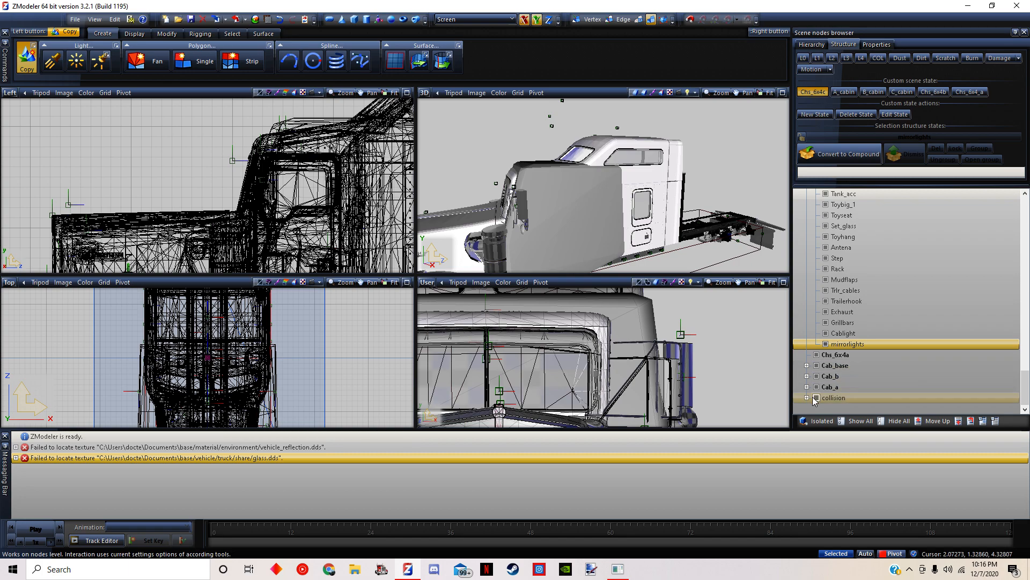
pyautogui.click(816, 398)
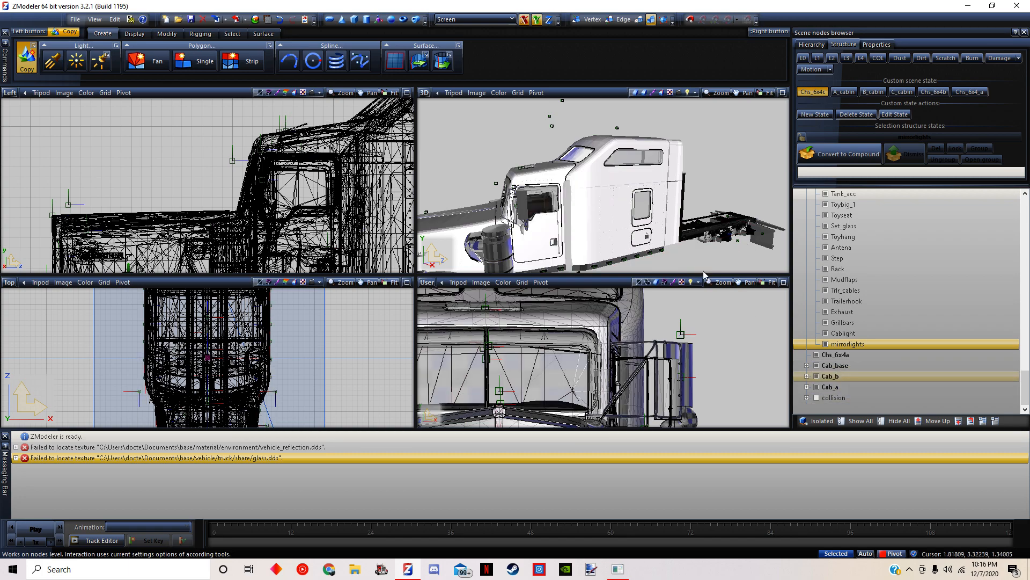
pyautogui.click(818, 398)
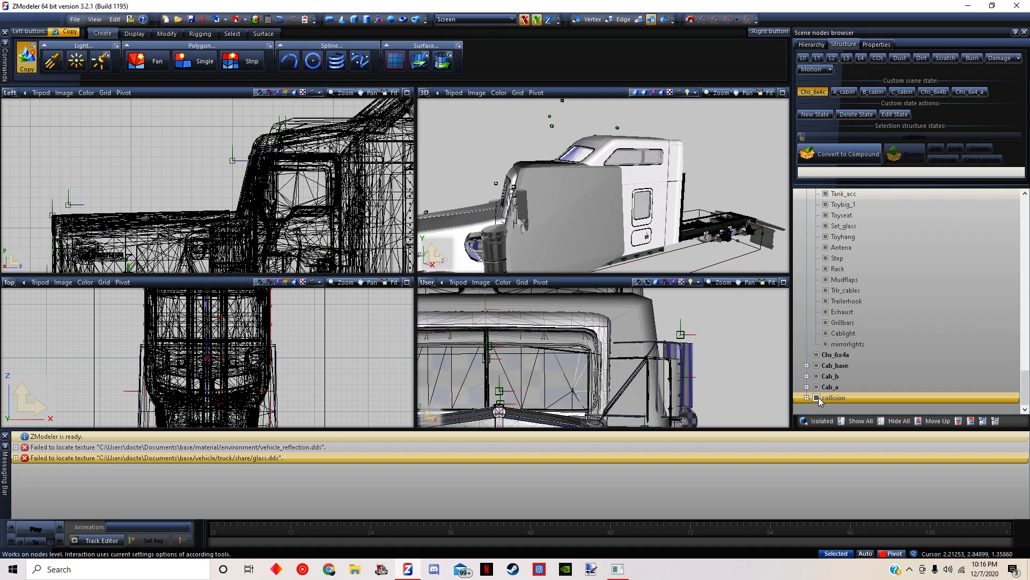
pyautogui.scroll(8, 872, 316)
pyautogui.scroll(-8, 872, 317)
pyautogui.click(817, 398)
# Hide the Chs_base 02, Chs_base 03 and Chs_base 14 meshes around the side mirrors
pyautogui.scroll(4, 465, 170)
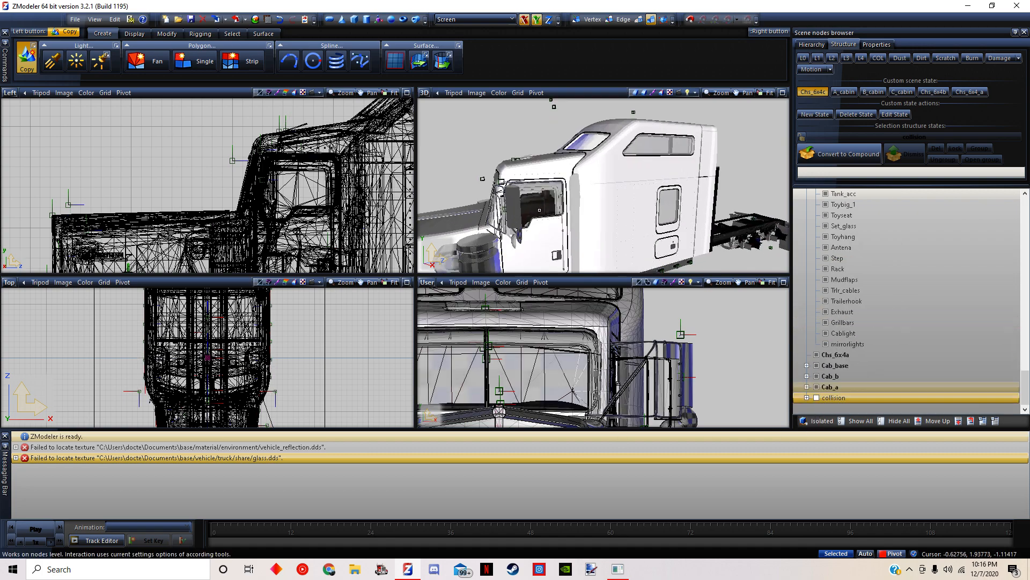
pyautogui.moveTo(464, 170); pyautogui.dragTo(596, 214, button='middle')
pyautogui.moveTo(743, 382); pyautogui.dragTo(698, 337, button='middle')
pyautogui.scroll(2, 698, 337)
pyautogui.scroll(2, 699, 337)
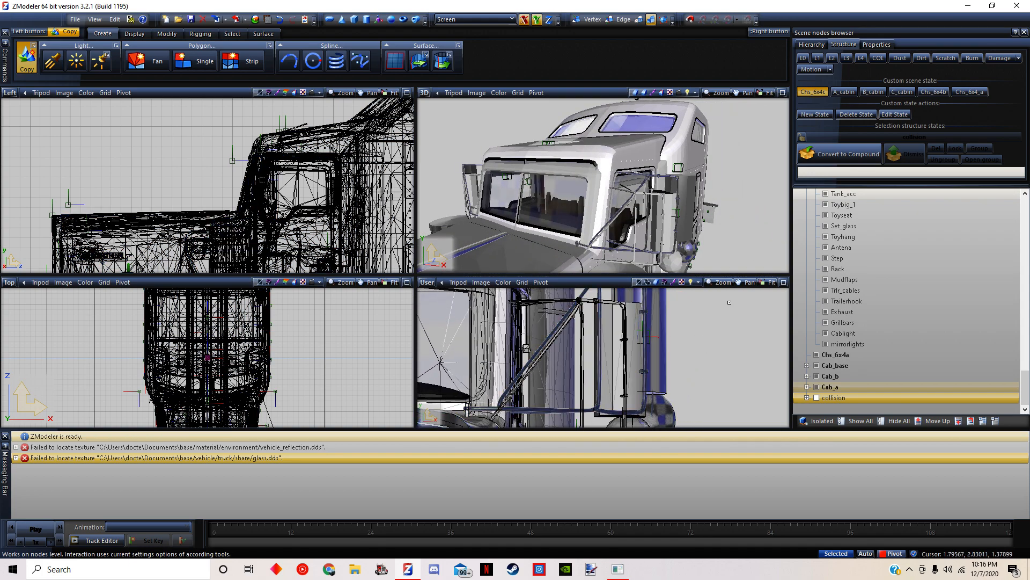
pyautogui.click(167, 33)
pyautogui.scroll(10, 904, 301)
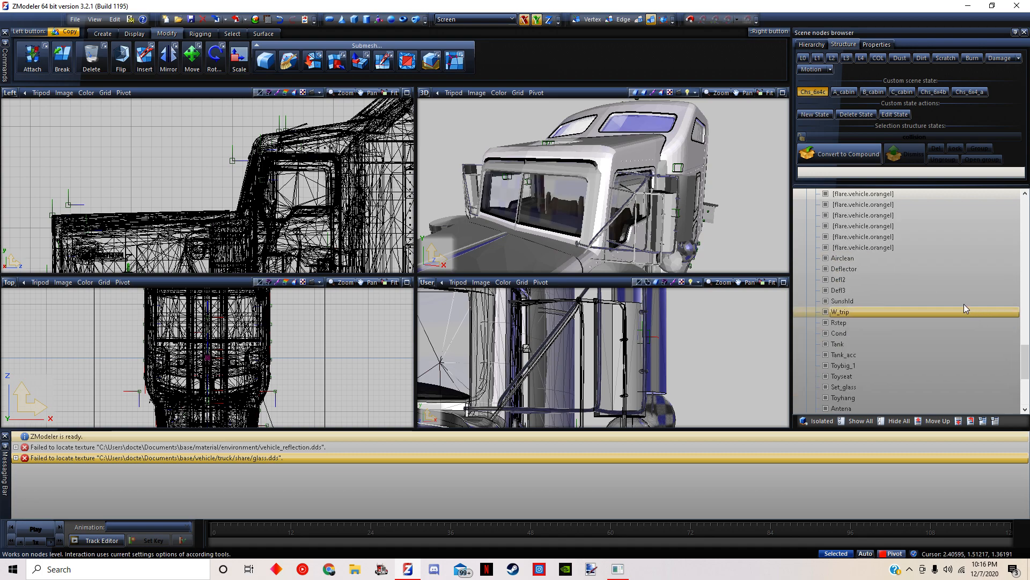
pyautogui.scroll(10, 838, 267)
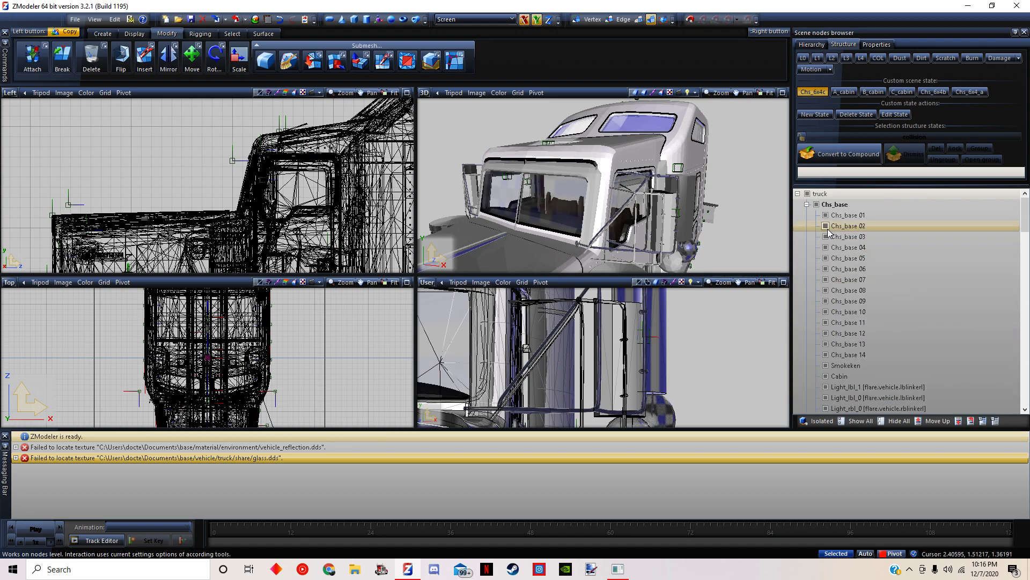
pyautogui.click(826, 225)
pyautogui.click(826, 236)
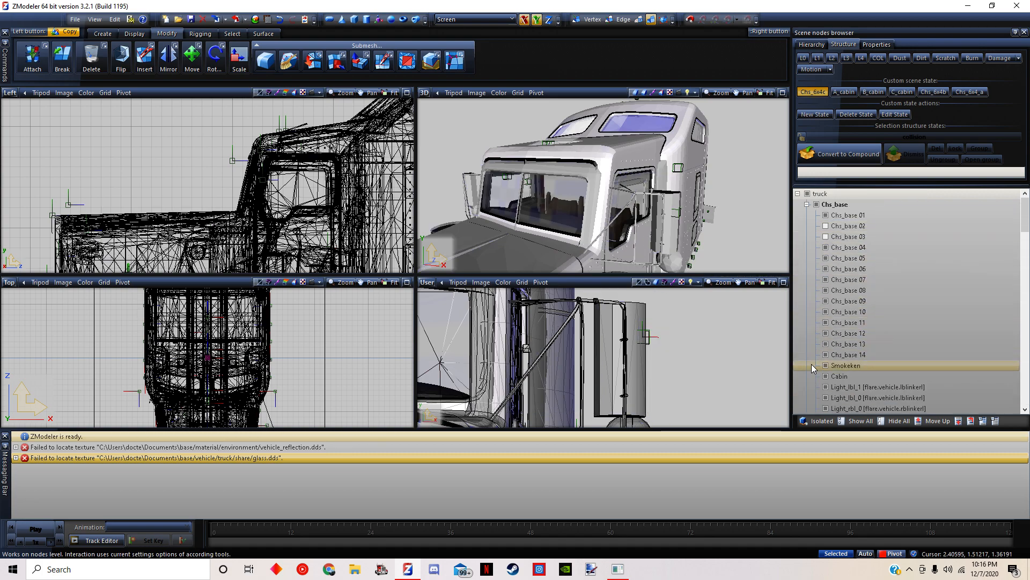
pyautogui.click(825, 355)
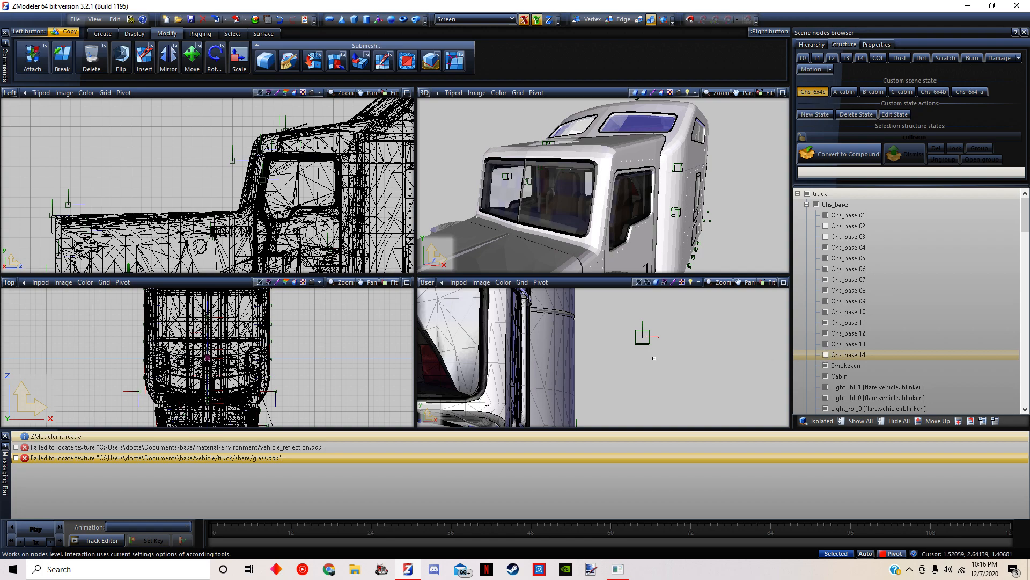
# Toggle the visibility of Chs_base 03 and Chs_base 02 to identify the mesh containing the side mirrors
pyautogui.click(826, 237)
pyautogui.click(826, 226)
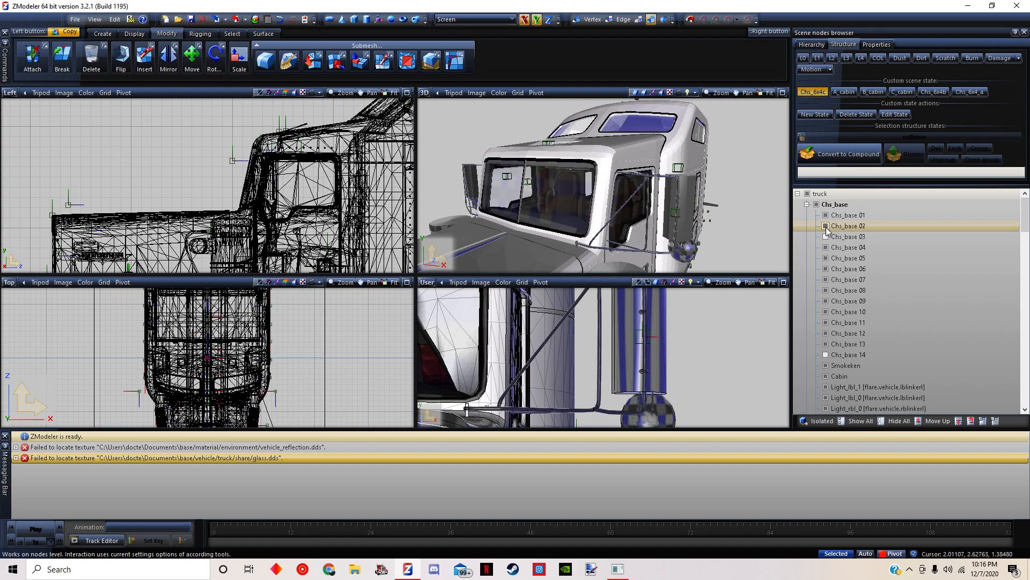
pyautogui.click(825, 227)
# Change the User viewport to a Front view and frame the Antena and mirrorlights locators beside the cab
pyautogui.scroll(-4, 655, 382)
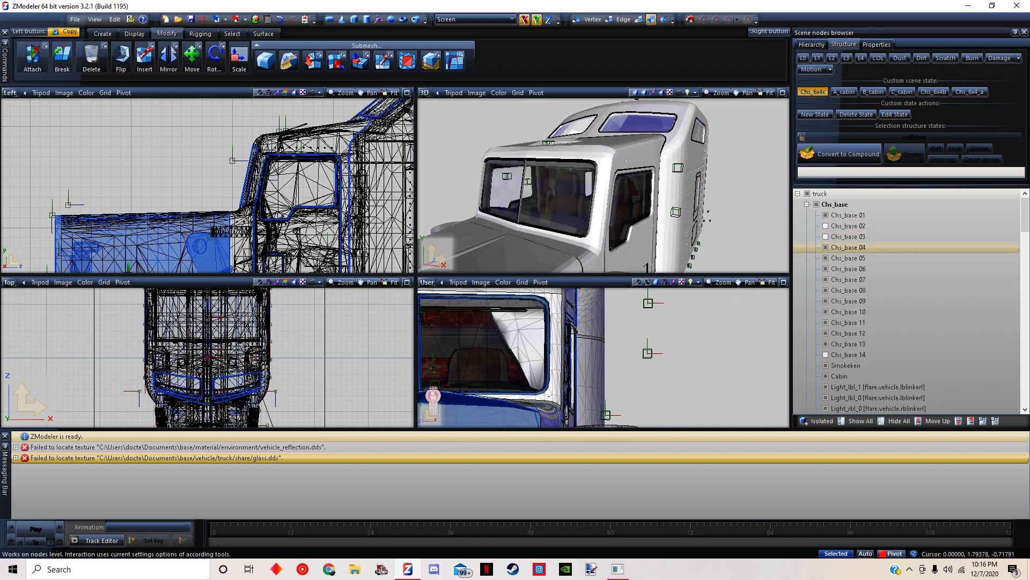
pyautogui.click(428, 282)
pyautogui.click(448, 309)
pyautogui.scroll(5, 697, 343)
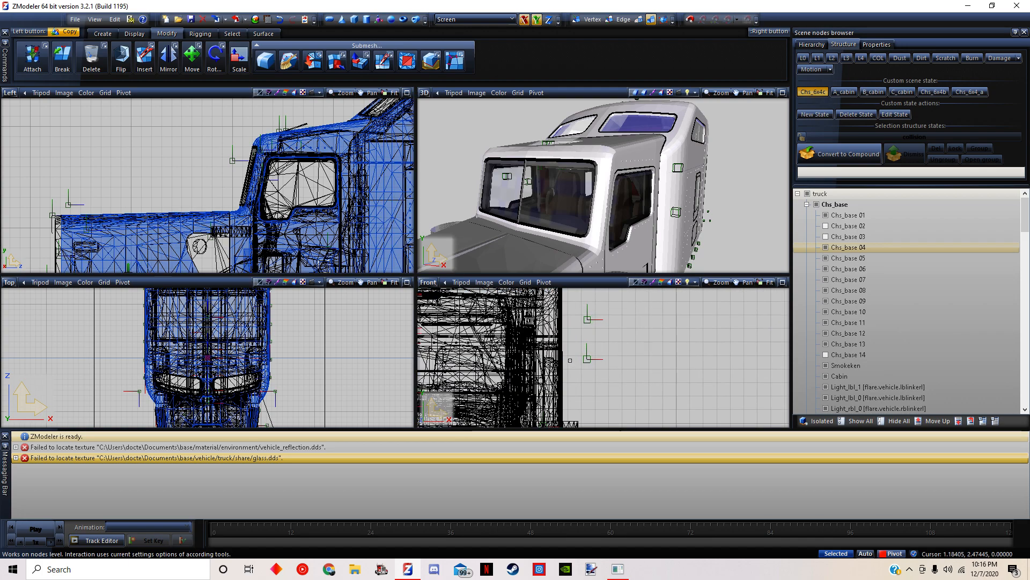
# Show Chs_base 02 and move the mirrorlights locator down about 0.33 units to the round mirror below the side mirror, checking its position in 3D
pyautogui.click(192, 56)
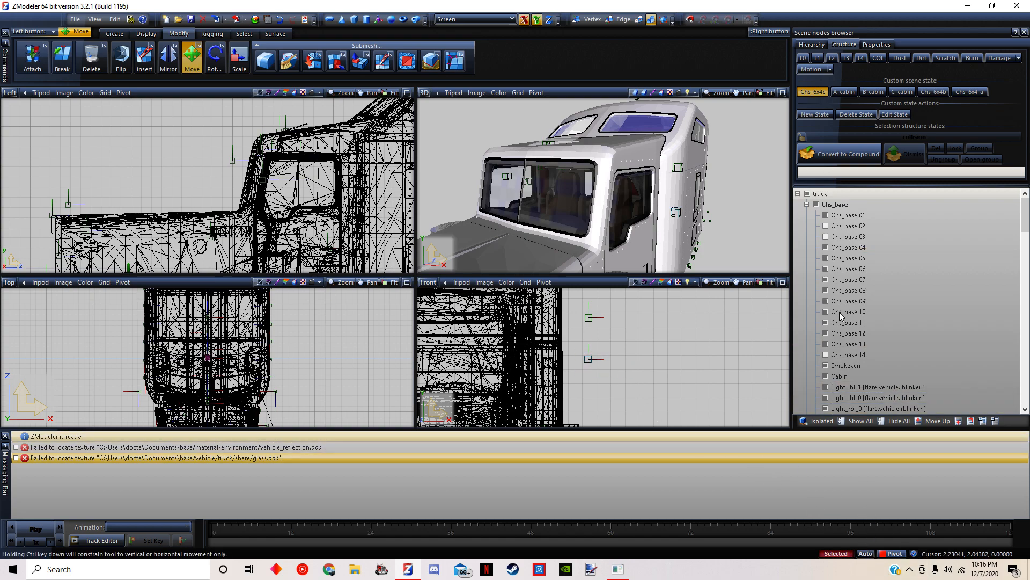
pyautogui.click(826, 226)
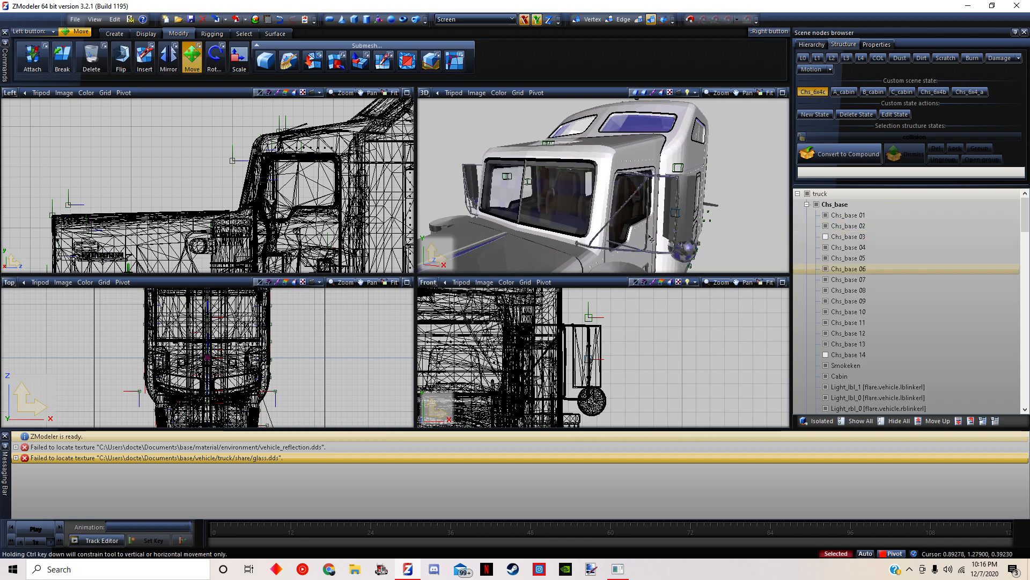
pyautogui.moveTo(660, 385); pyautogui.dragTo(660, 399)
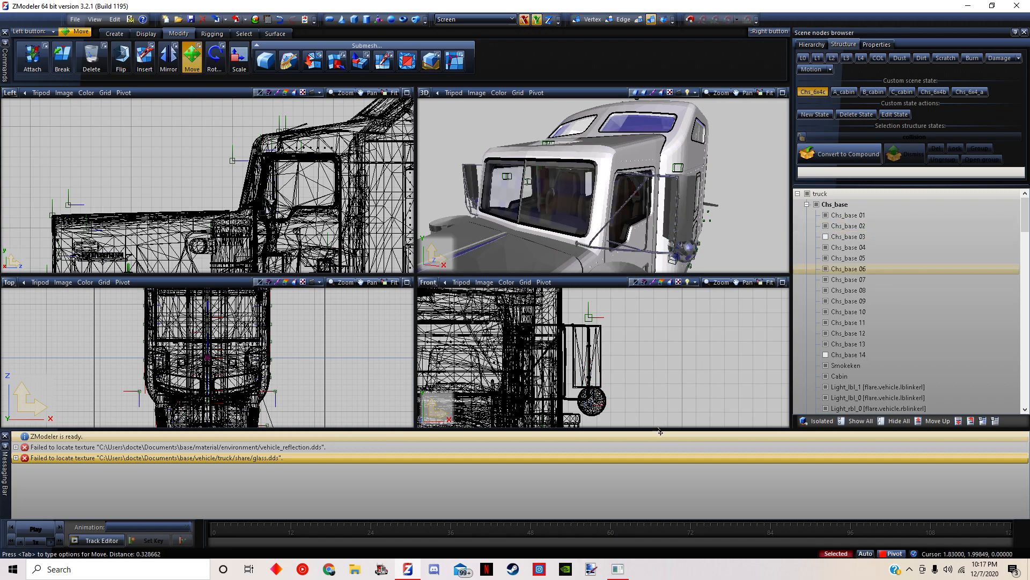
pyautogui.moveTo(750, 237); pyautogui.dragTo(704, 238, button='middle')
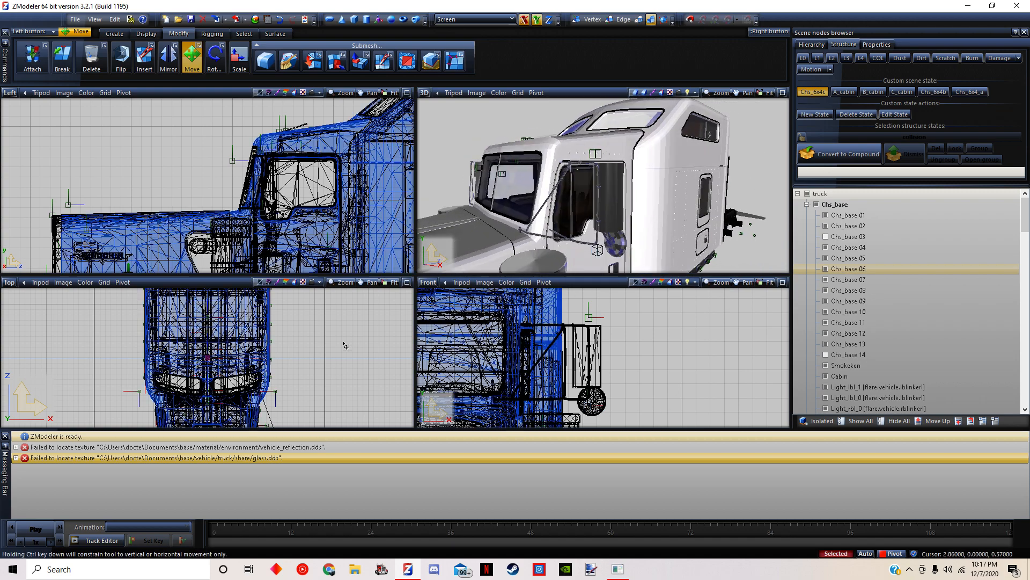
pyautogui.scroll(-10, 854, 321)
pyautogui.scroll(-10, 854, 321)
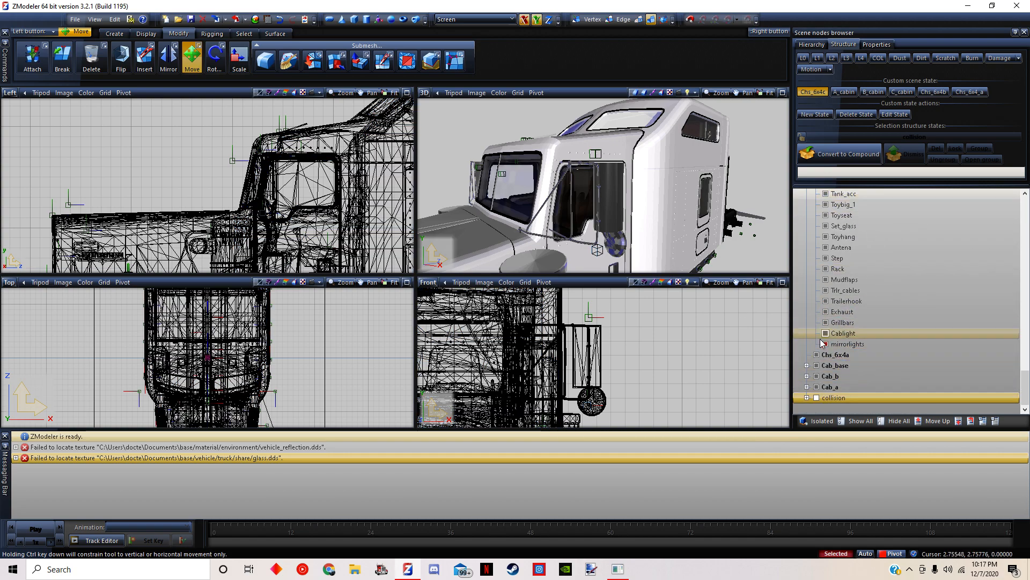
# Export the model over truck.pmd in the mod's vehicle/truck/kenworth900 folder, with Save Thumbnail enabled
pyautogui.click(78, 21)
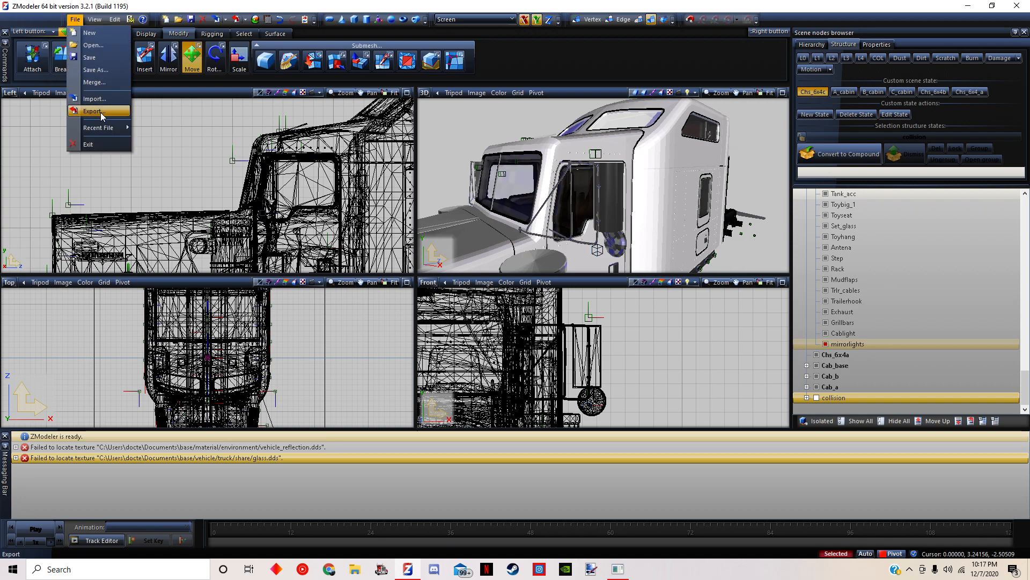
pyautogui.click(92, 111)
pyautogui.click(263, 142)
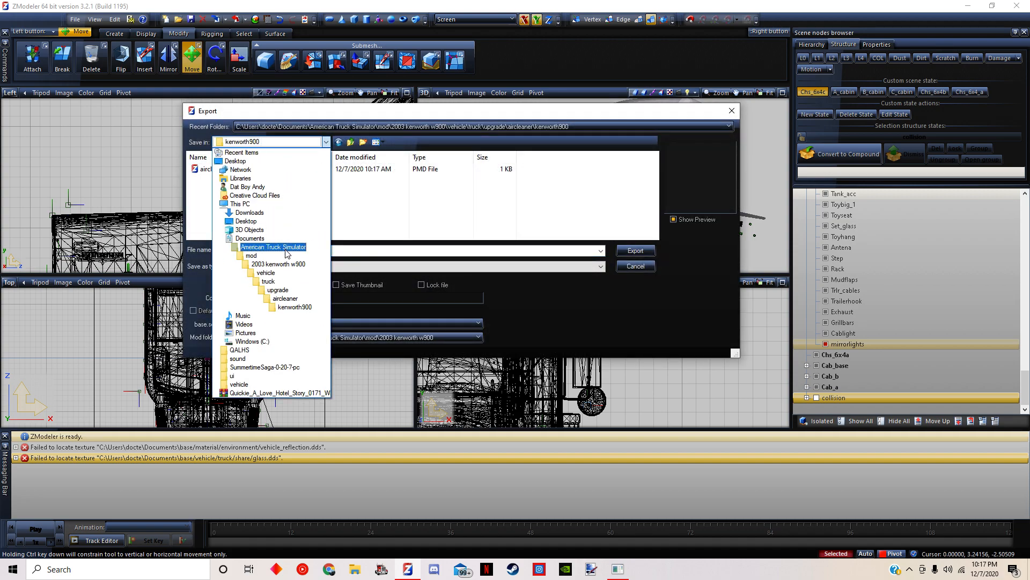
pyautogui.click(269, 281)
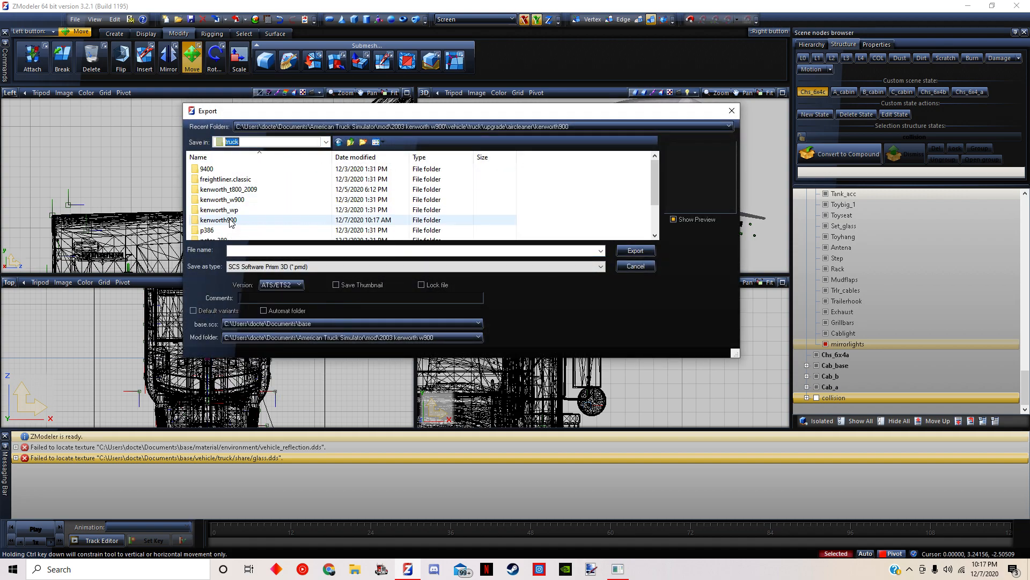
pyautogui.click(268, 220)
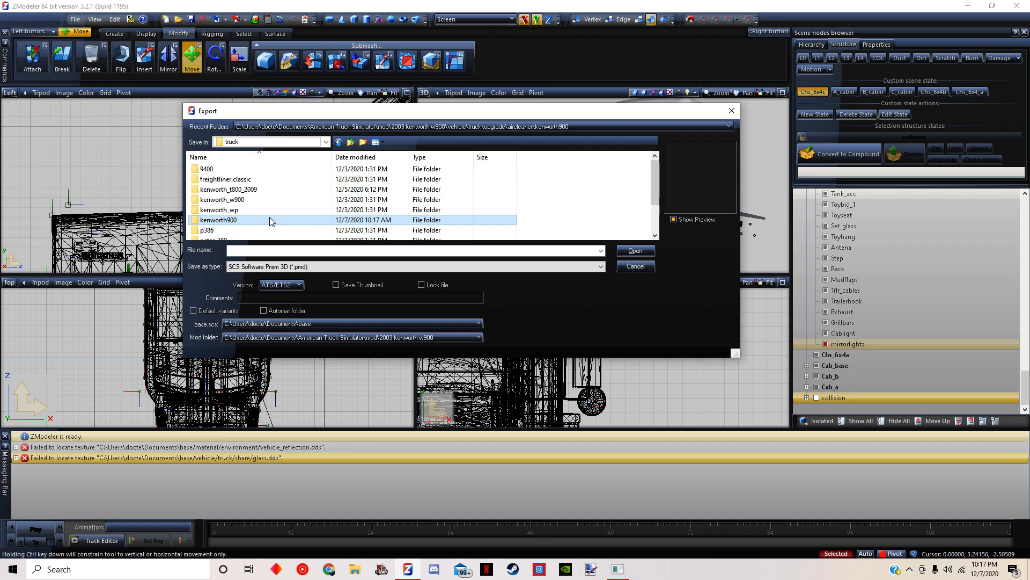
pyautogui.doubleClick(269, 220)
pyautogui.click(278, 195)
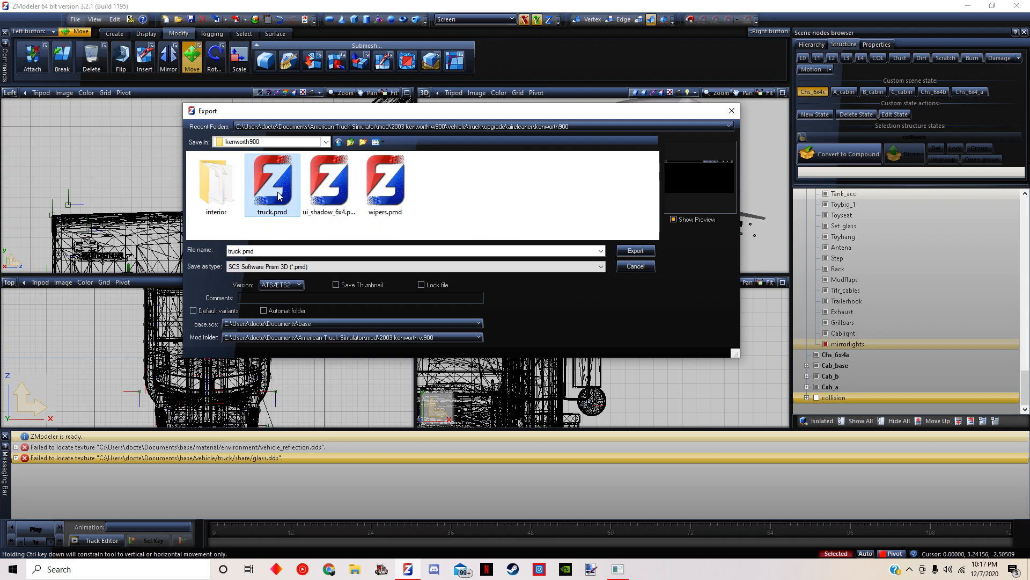
pyautogui.click(337, 286)
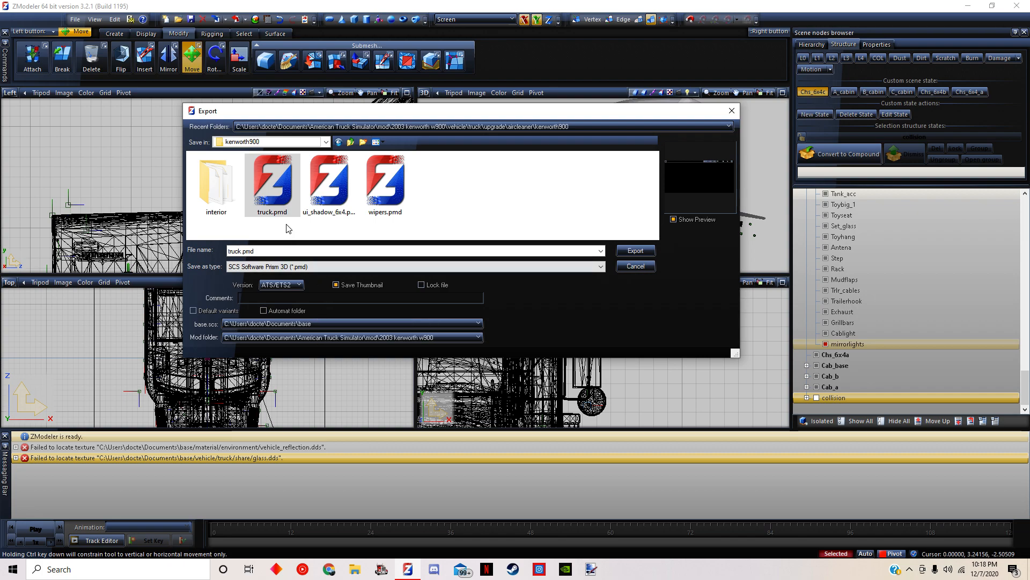
pyautogui.click(636, 251)
pyautogui.click(541, 285)
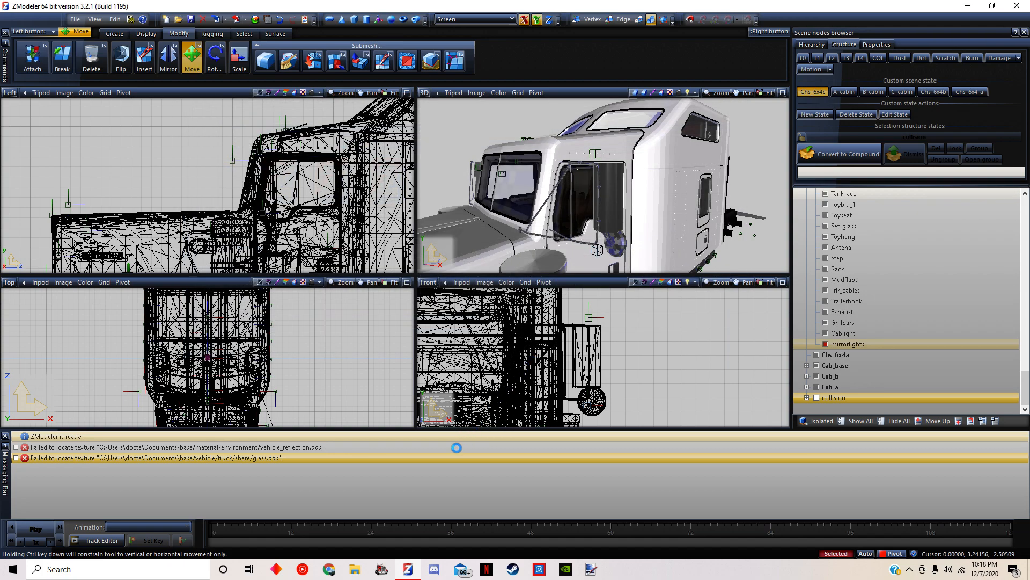
# Switch to American Truck Simulator, accept the SDK notice and select the level 57 profile
pyautogui.click(382, 568)
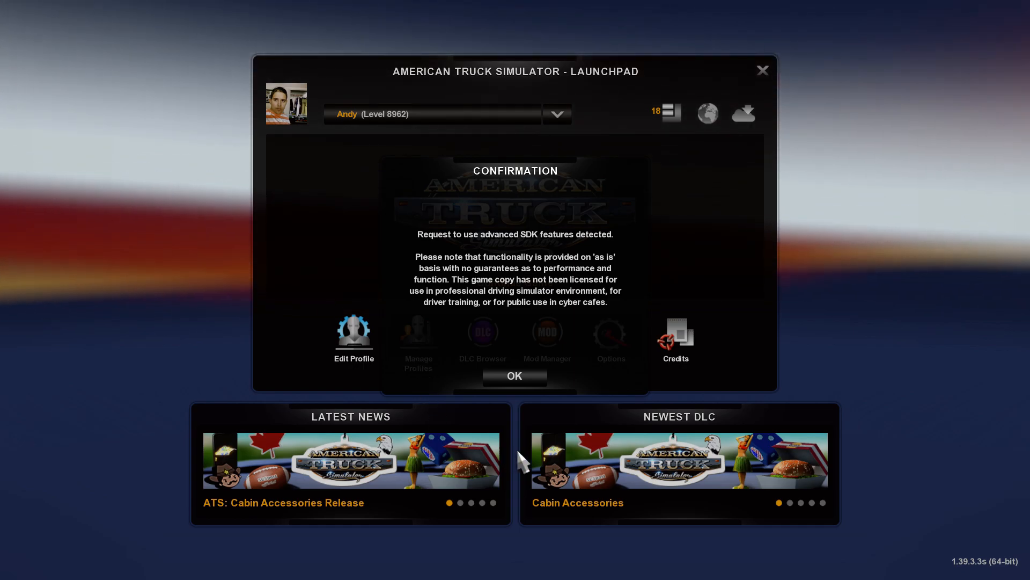
pyautogui.click(526, 374)
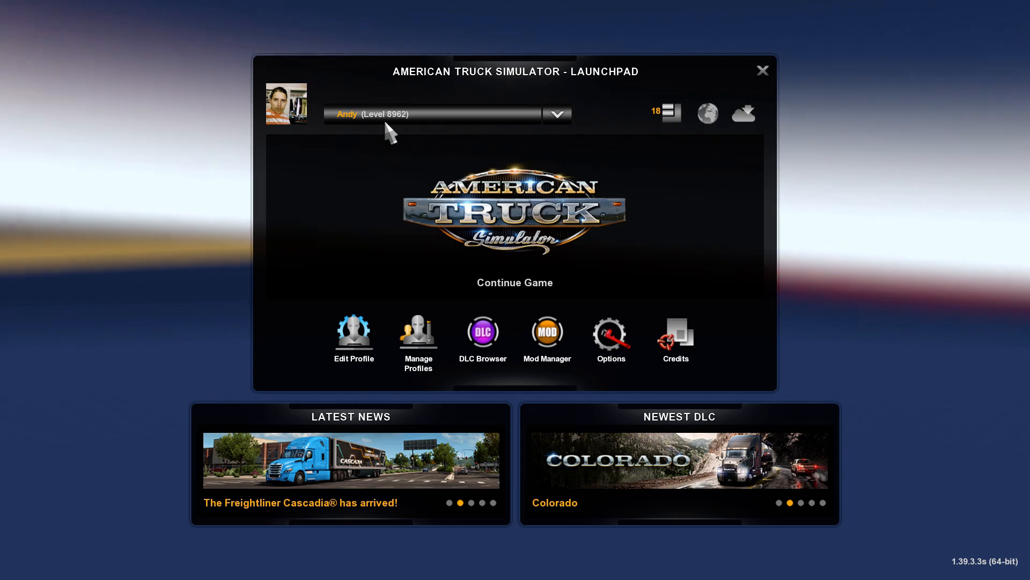
pyautogui.click(385, 115)
pyautogui.click(375, 156)
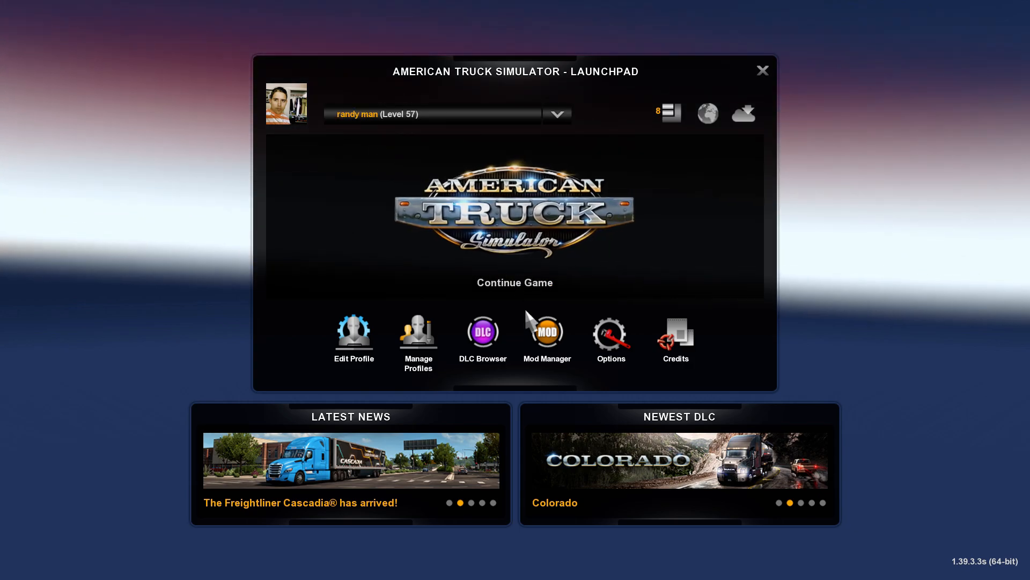
# Activate the 2003 Kenworth W900 mod for the profile
pyautogui.click(391, 271)
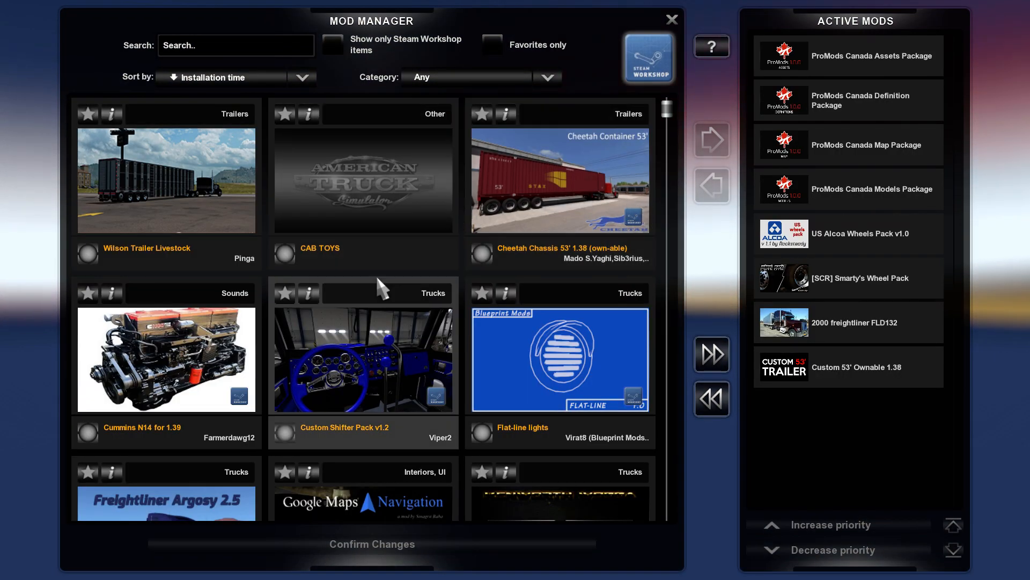
pyautogui.scroll(-8, 382, 284)
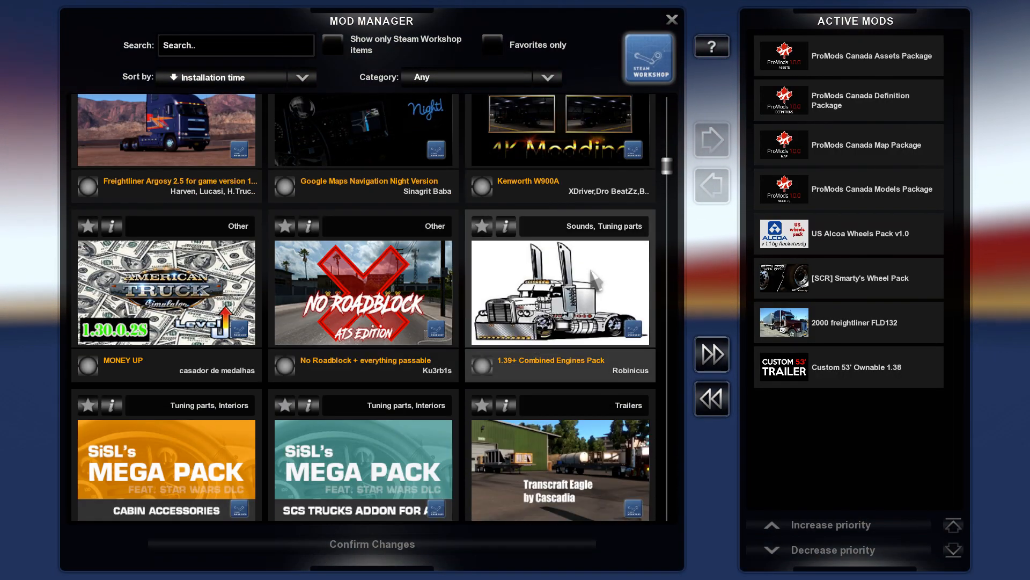
pyautogui.moveTo(667, 165); pyautogui.dragTo(506, 524)
pyautogui.doubleClick(421, 478)
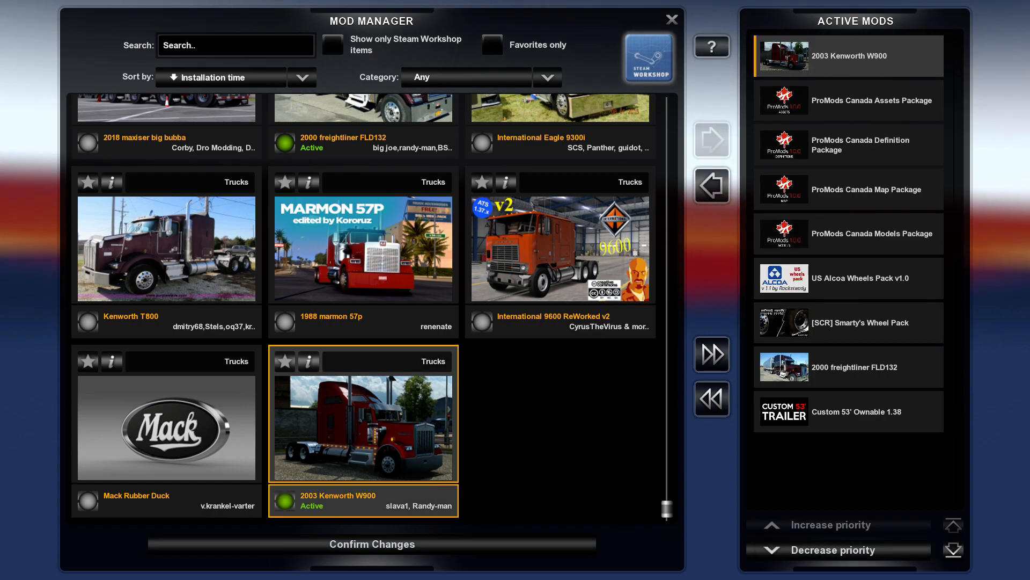
# Deactivate the 2000 freightliner FLD132 mod, give 2003 Kenworth W900 the lowest priority and confirm the mod changes
pyautogui.click(855, 369)
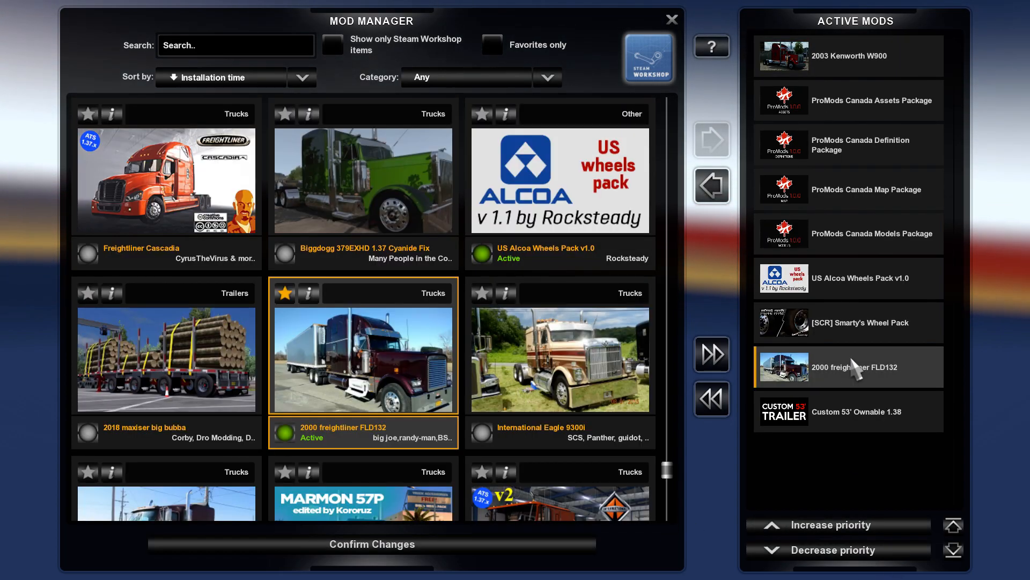
pyautogui.doubleClick(855, 369)
pyautogui.click(848, 56)
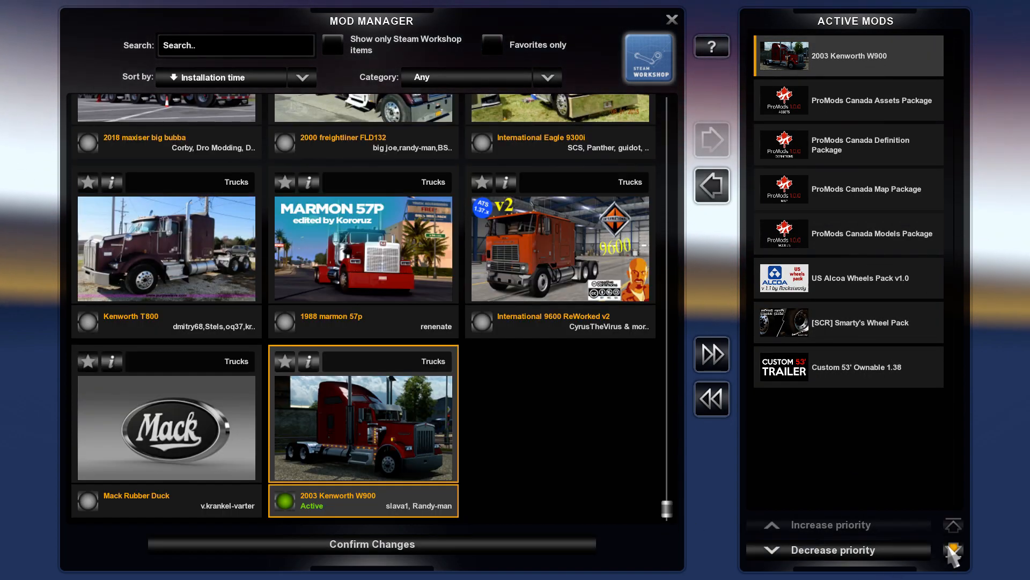
pyautogui.click(953, 552)
pyautogui.click(332, 545)
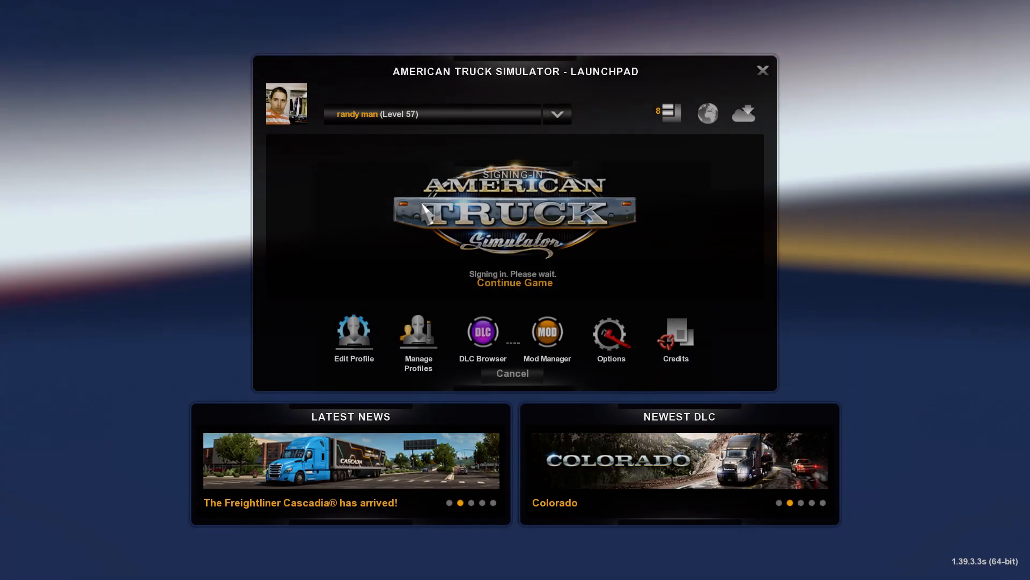
# Continue the game by loading the newest autosave, dated 12/7/2020, despite the missing mod warning
pyautogui.click(422, 205)
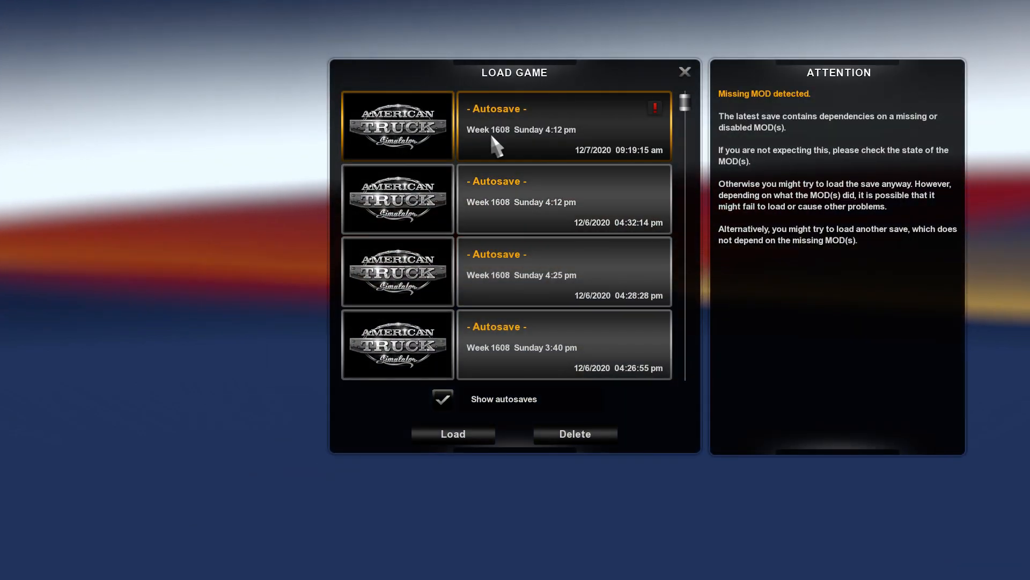
pyautogui.doubleClick(617, 132)
pyautogui.click(616, 512)
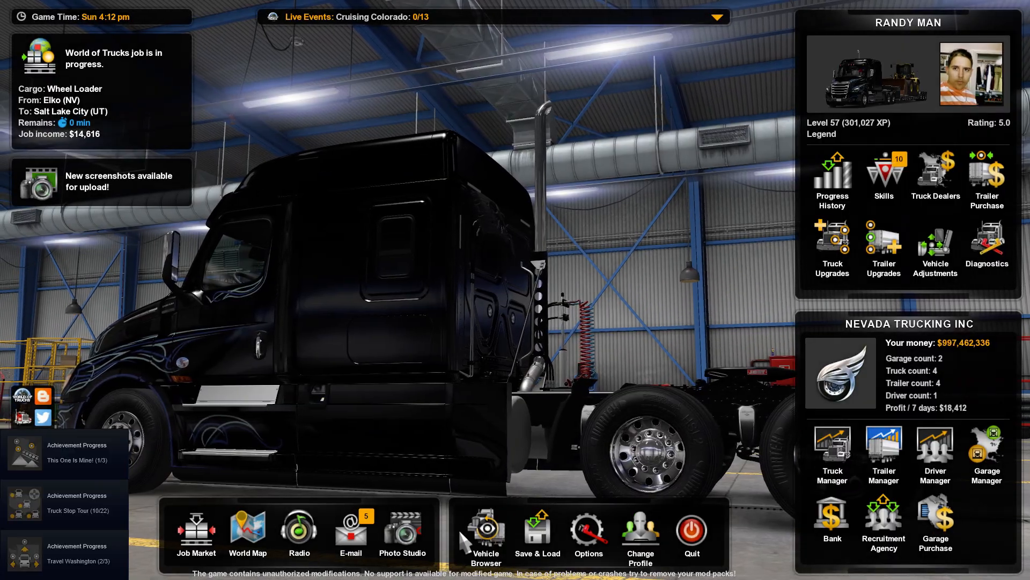
# Choose the truck_browser_brand_kenworth_w900b design in the Truck Browser
pyautogui.click(462, 529)
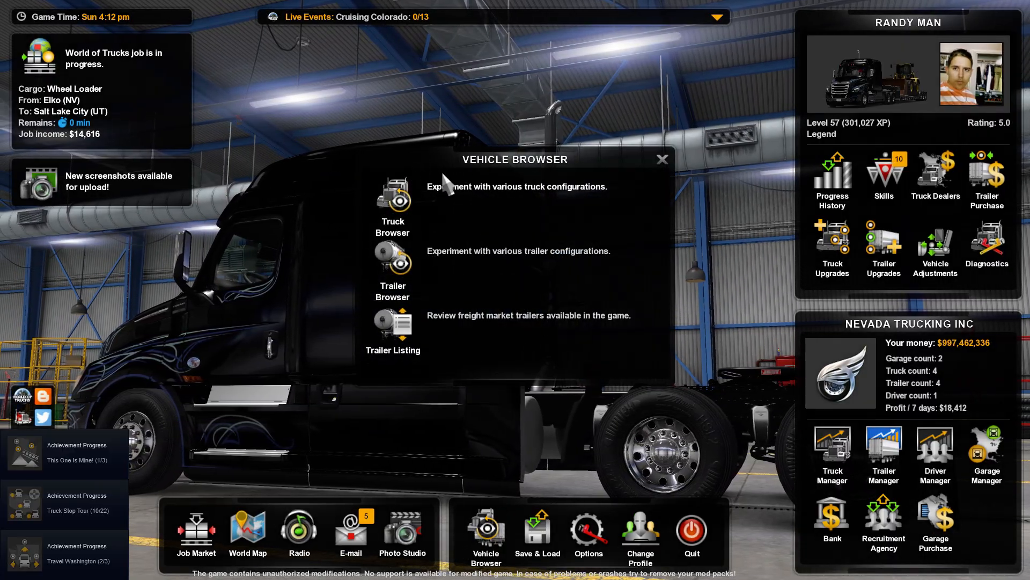
pyautogui.click(435, 182)
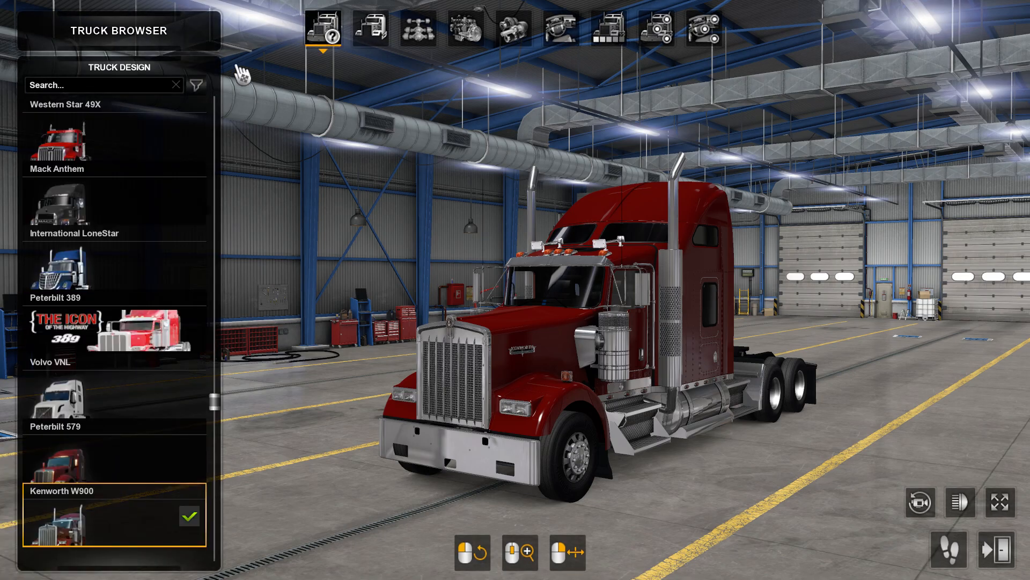
pyautogui.scroll(3, 99, 126)
pyautogui.click(99, 126)
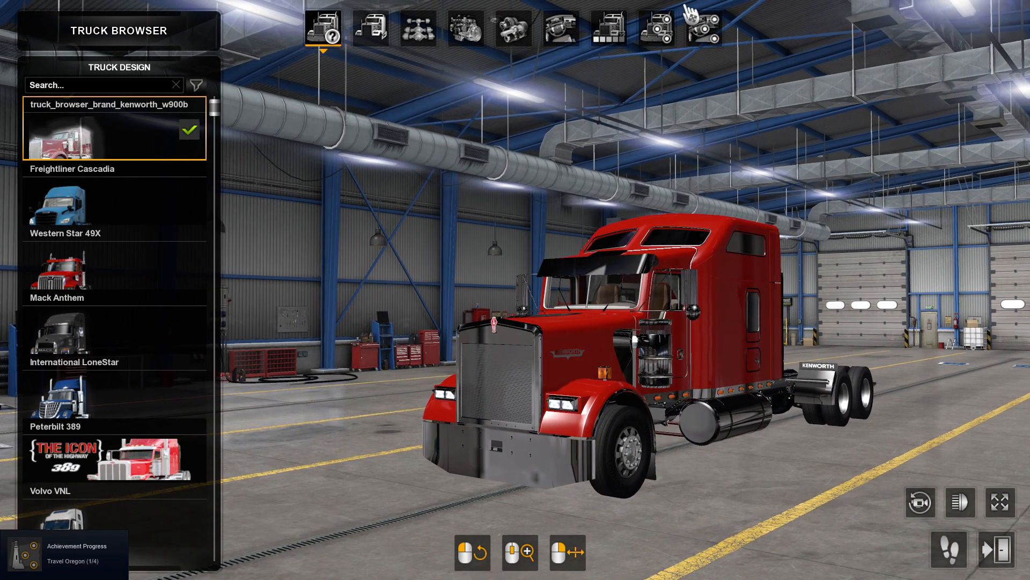
# Fit the Mirrors lights accessory to the mirrorlights slot below the side mirror and view the truck without the interface
pyautogui.click(656, 27)
pyautogui.click(707, 295)
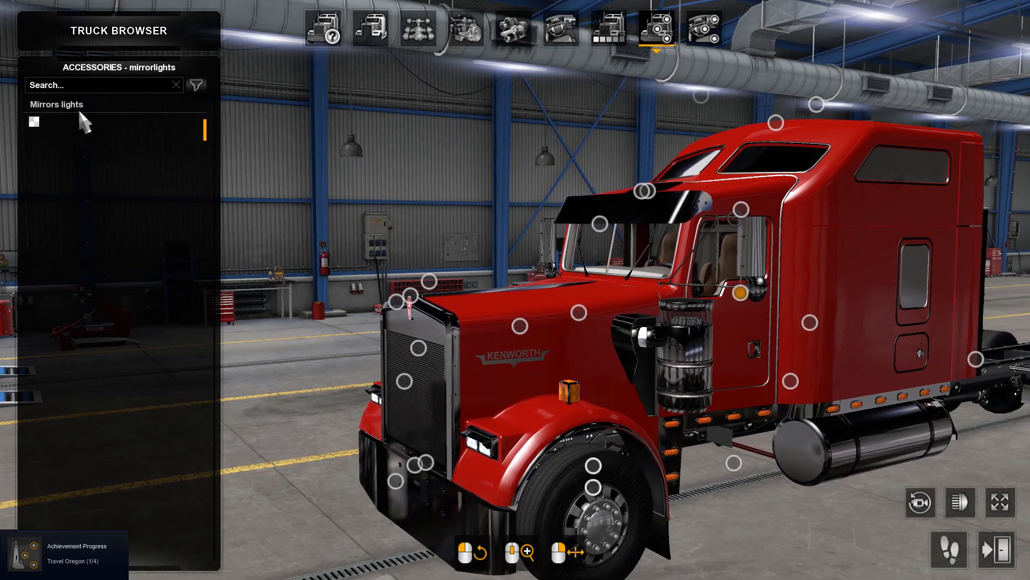
pyautogui.click(82, 122)
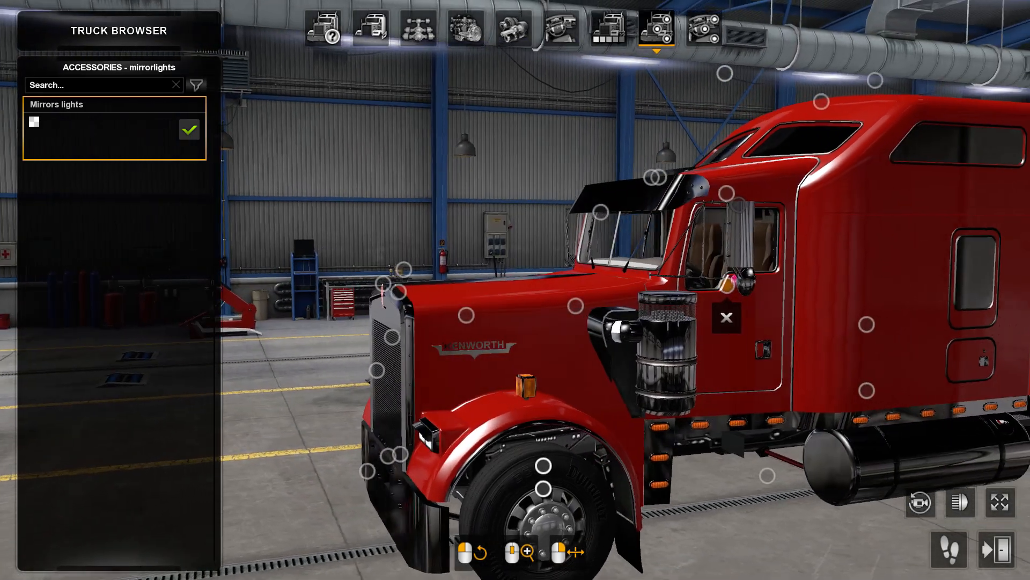
pyautogui.moveTo(649, 202); pyautogui.dragTo(572, 280)
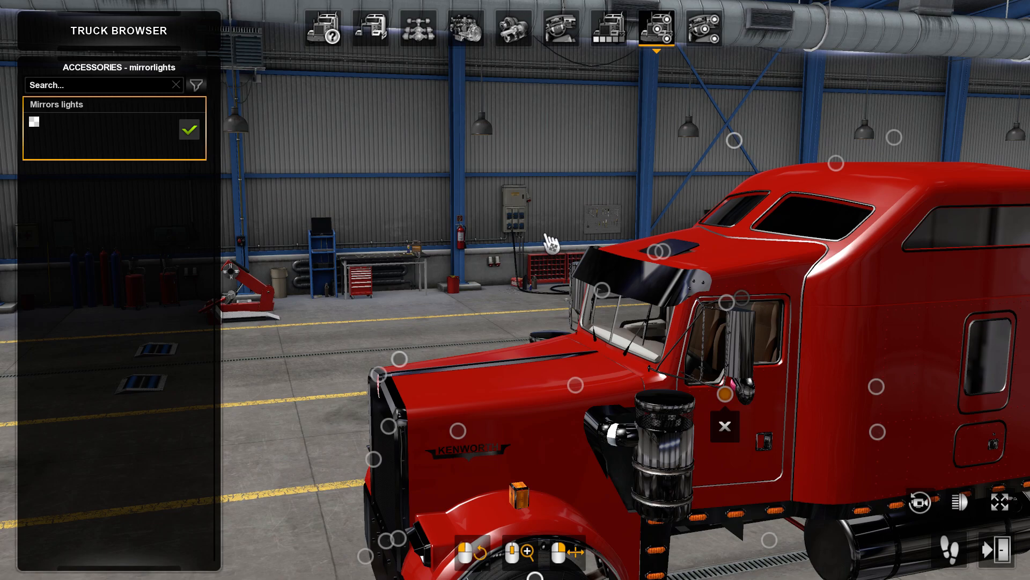
pyautogui.click(999, 504)
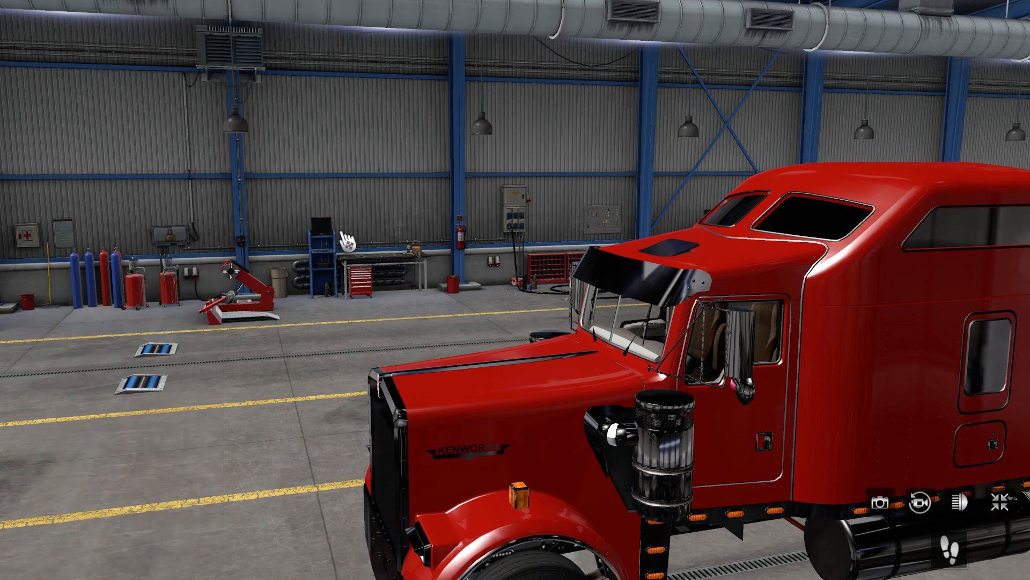
# Examine the game console for errors about the mirrorlights accessory and its missing material and texture files
pyautogui.press('`')
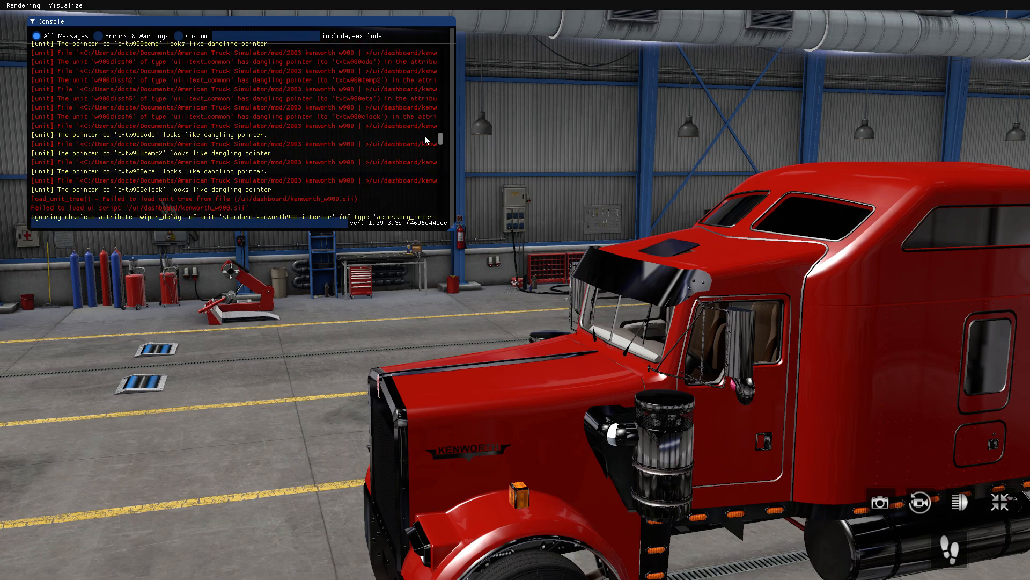
pyautogui.scroll(-5, 421, 138)
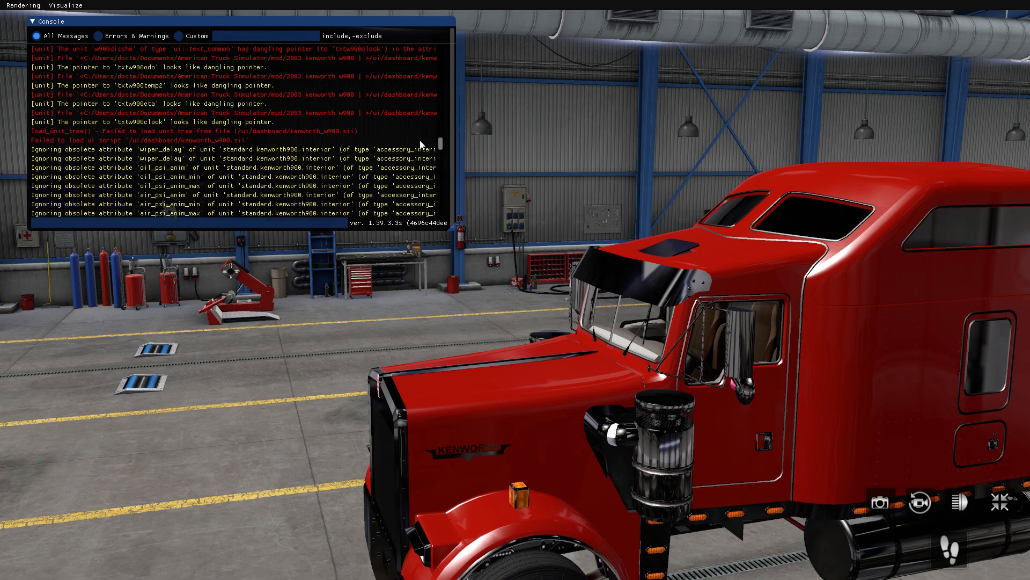
pyautogui.scroll(5, 414, 138)
pyautogui.scroll(3, 414, 138)
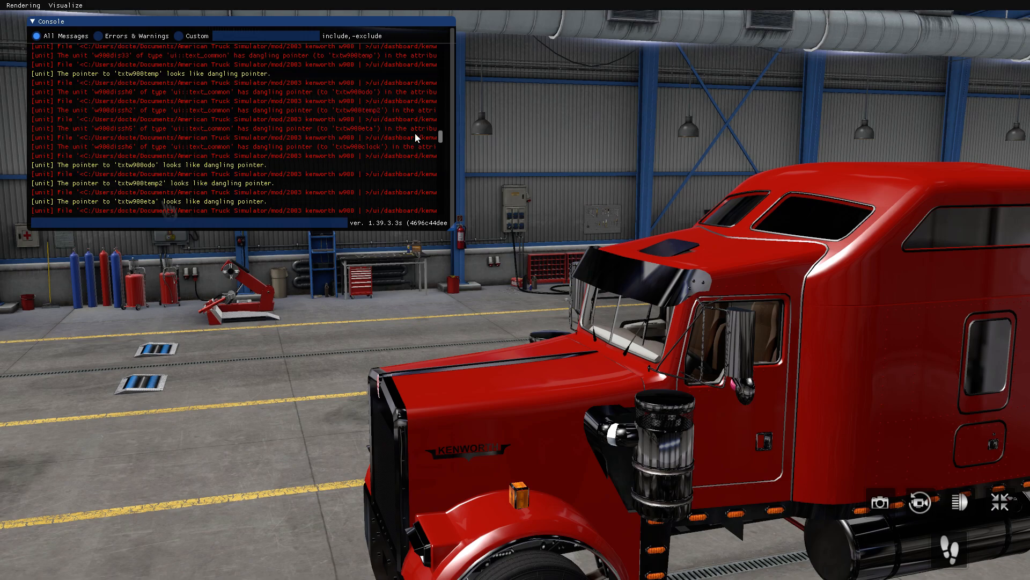
pyautogui.scroll(-5, 416, 130)
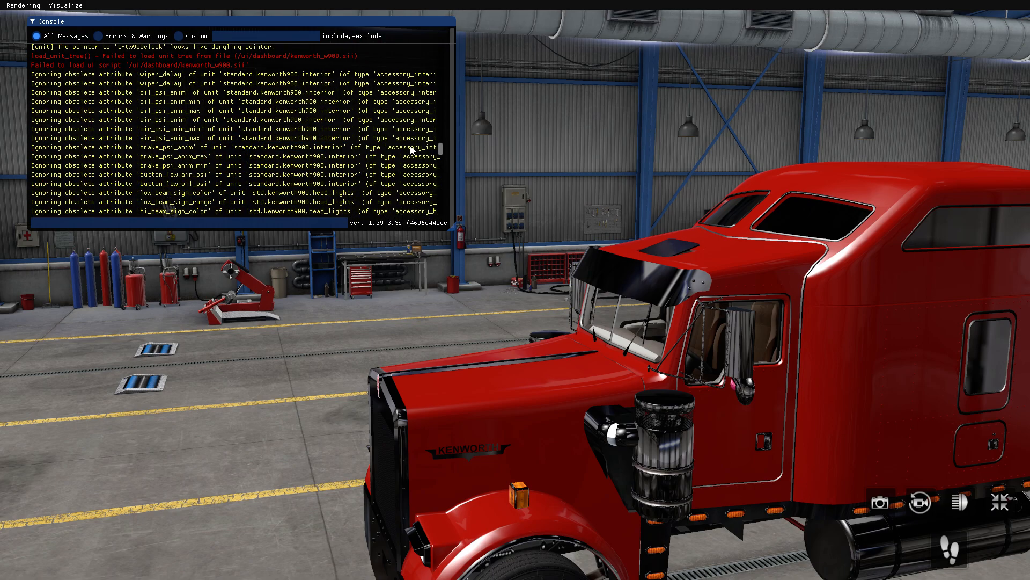
pyautogui.scroll(-5, 406, 165)
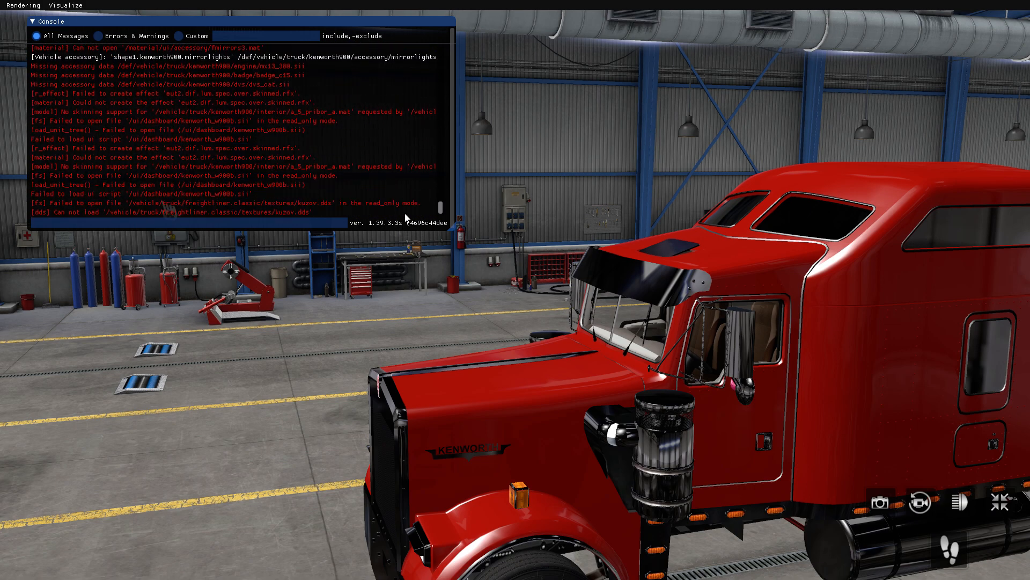
pyautogui.scroll(2, 288, 131)
pyautogui.scroll(2, 271, 121)
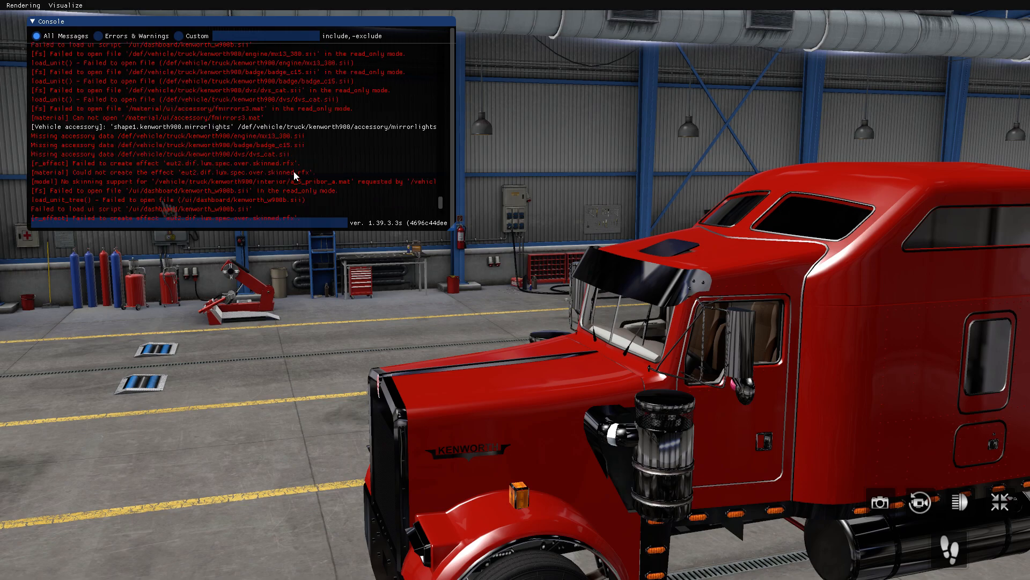
pyautogui.scroll(-3, 230, 146)
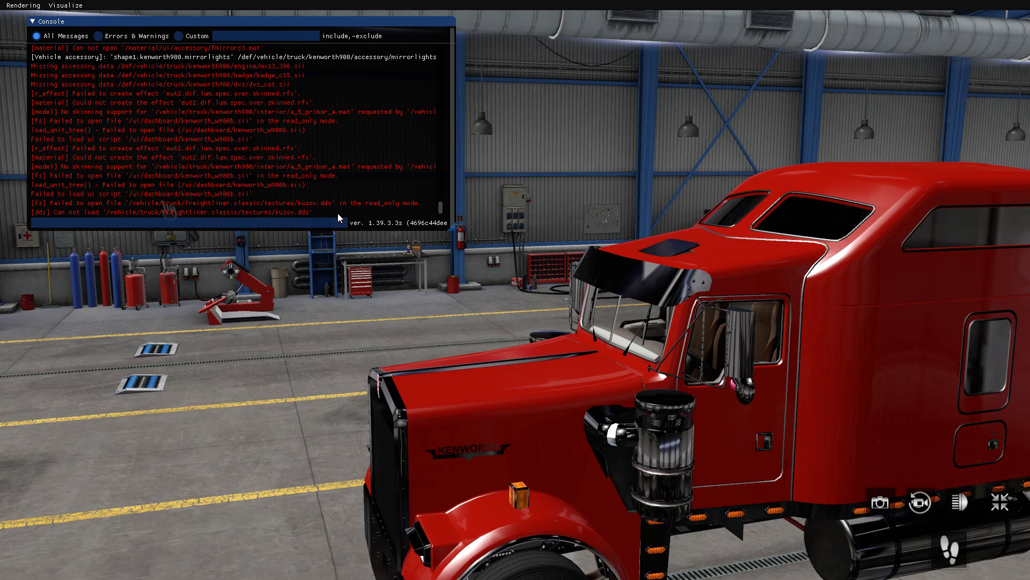
# Switch to File Explorer and open the 2000 freightliner FLD132 mod's vehicle/truck/freightliner.classic/textures folder
pyautogui.hotkey('alt', 'Tab')
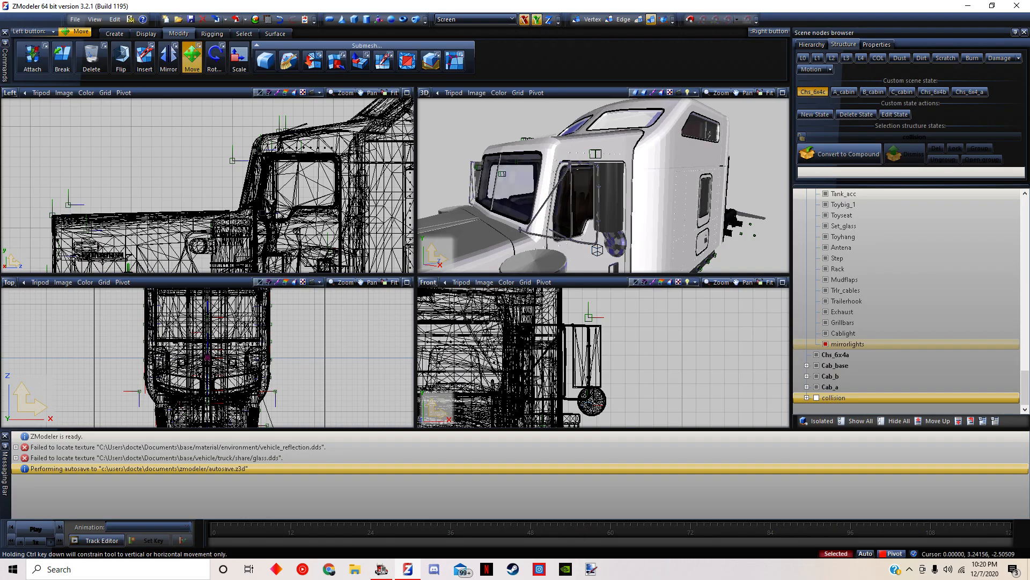
pyautogui.click(355, 568)
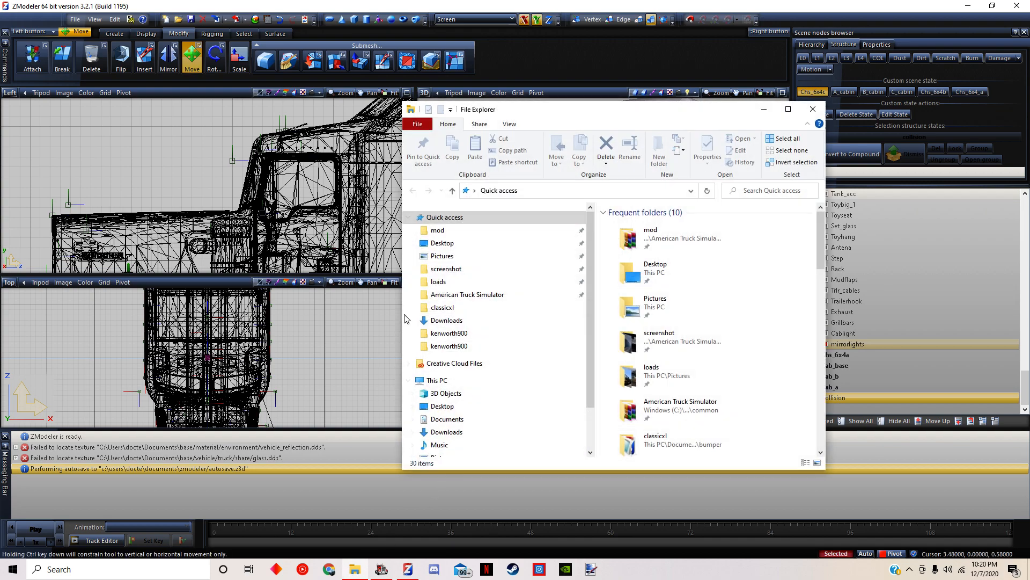
pyautogui.click(494, 233)
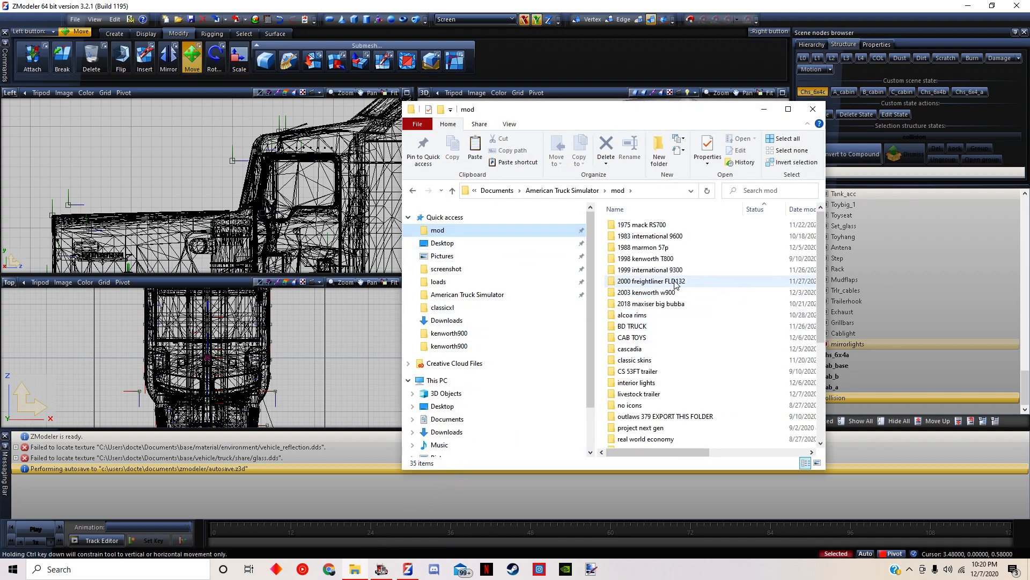
pyautogui.hotkey('alt', 'Tab')
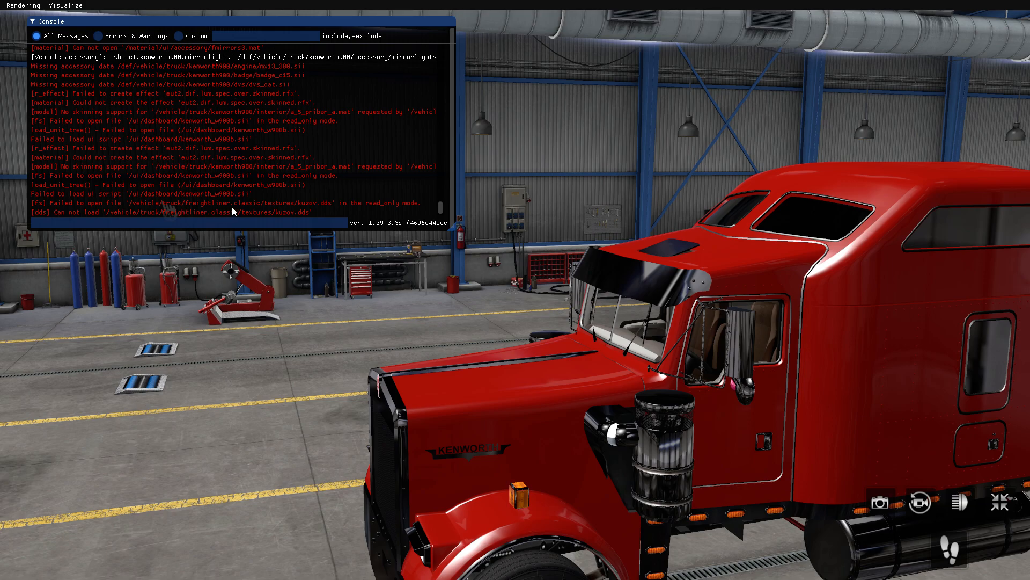
pyautogui.hotkey('alt', 'Tab')
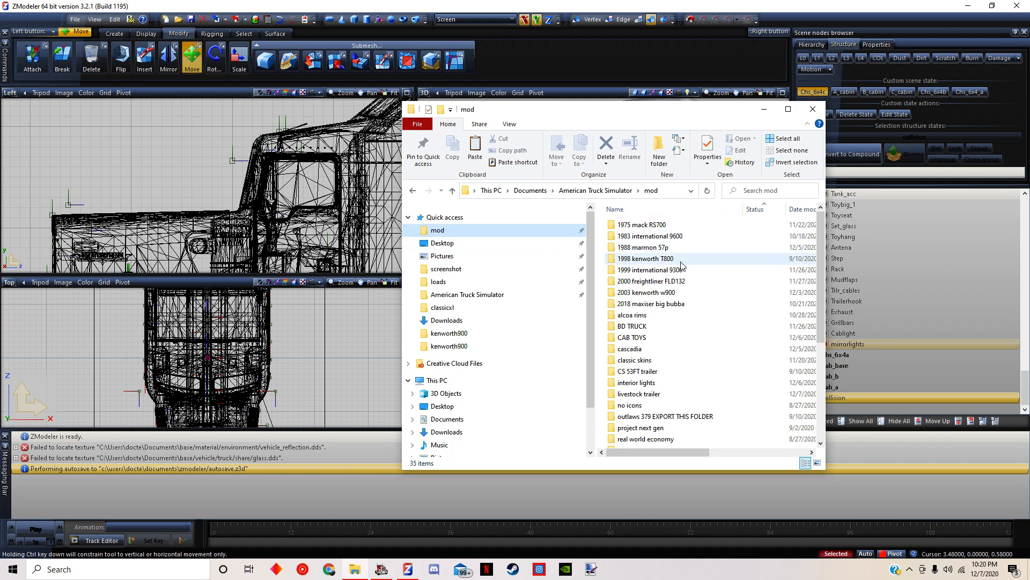
pyautogui.doubleClick(660, 281)
pyautogui.doubleClick(629, 302)
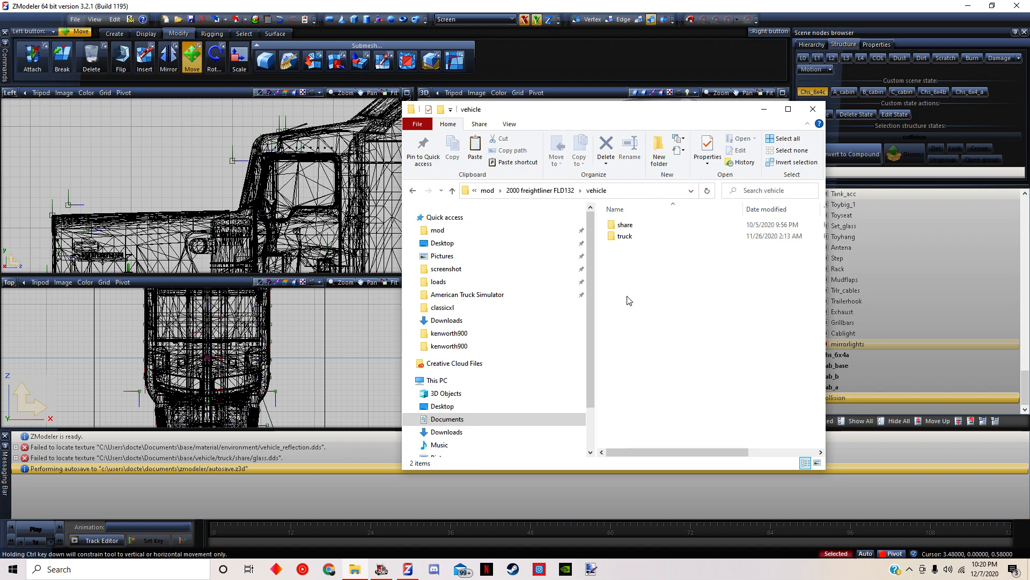
pyautogui.doubleClick(634, 237)
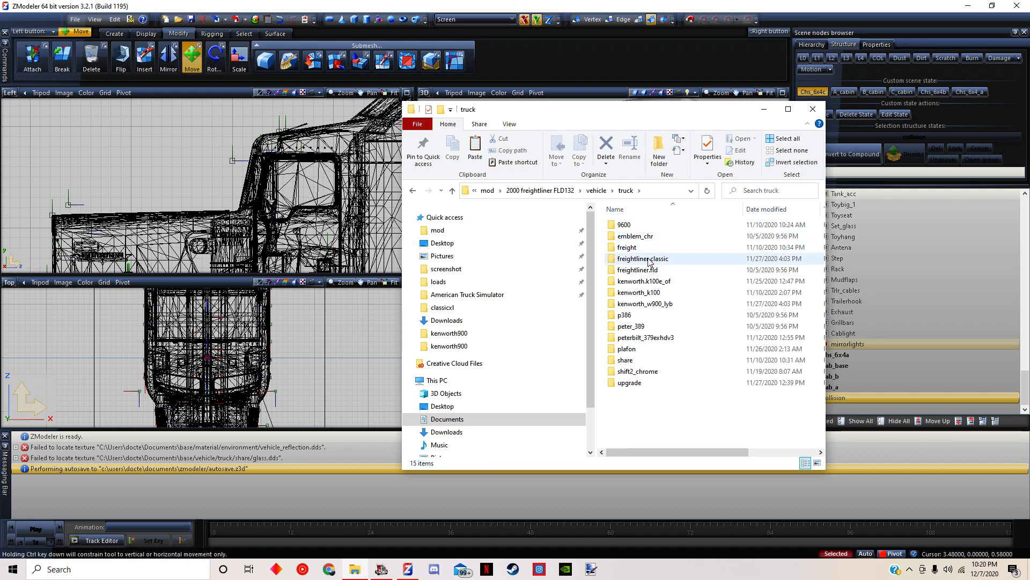
pyautogui.doubleClick(650, 260)
pyautogui.doubleClick(628, 248)
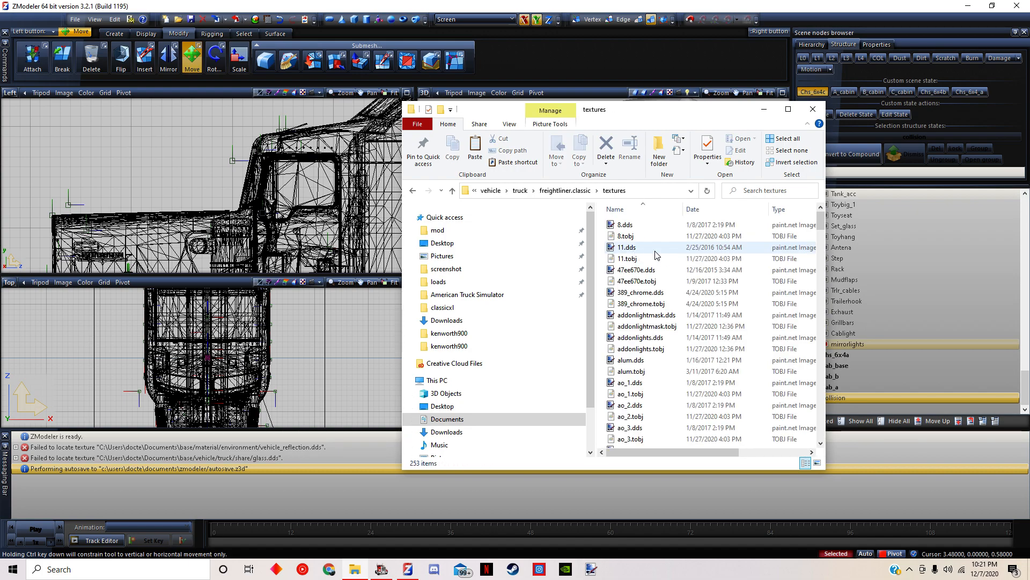
# Look through the Freightliner textures for the kuzov files, reversing the name order and searching for "ku"
pyautogui.scroll(-14, 696, 240)
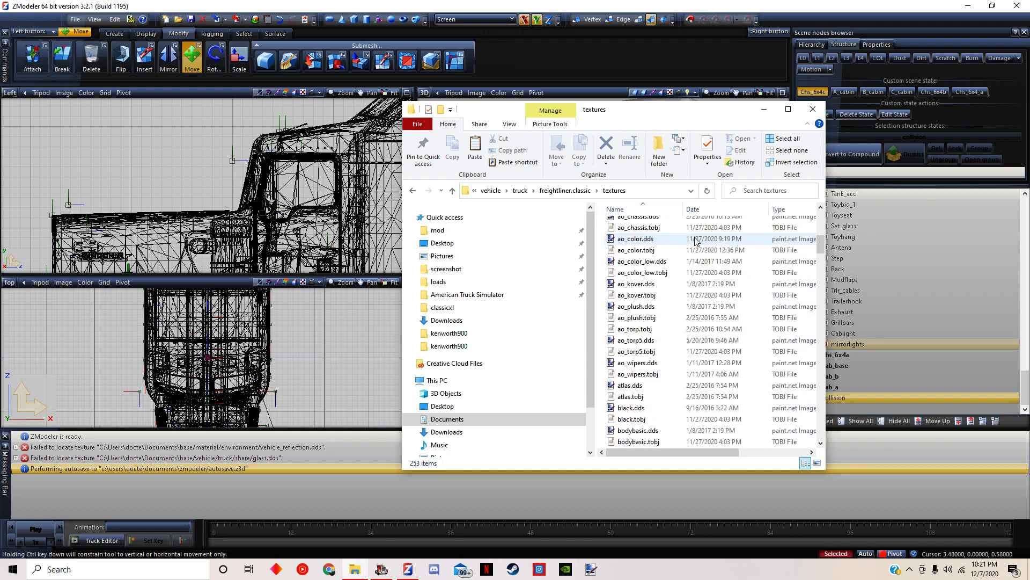
pyautogui.scroll(-10, 696, 240)
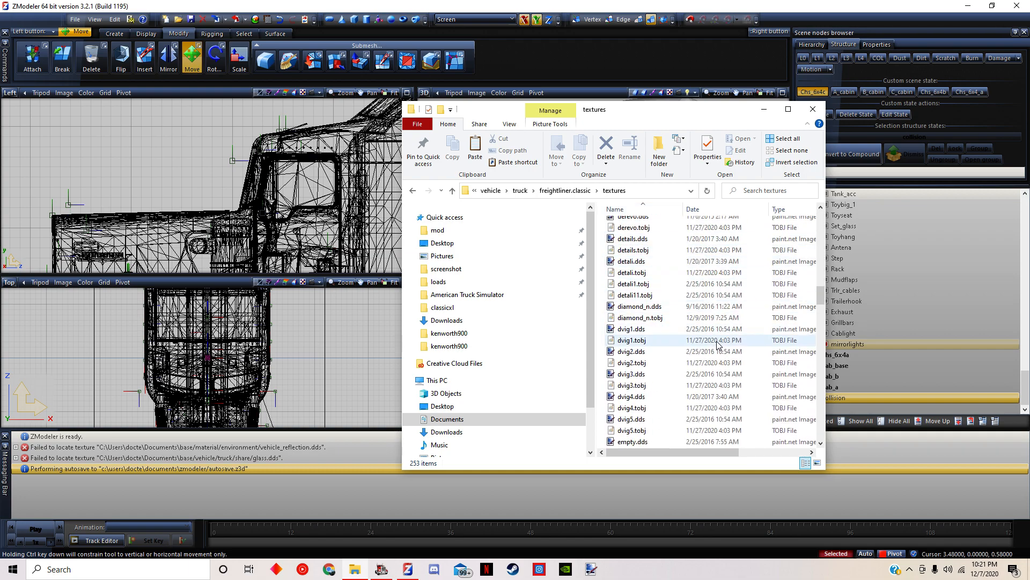
pyautogui.scroll(-10, 723, 340)
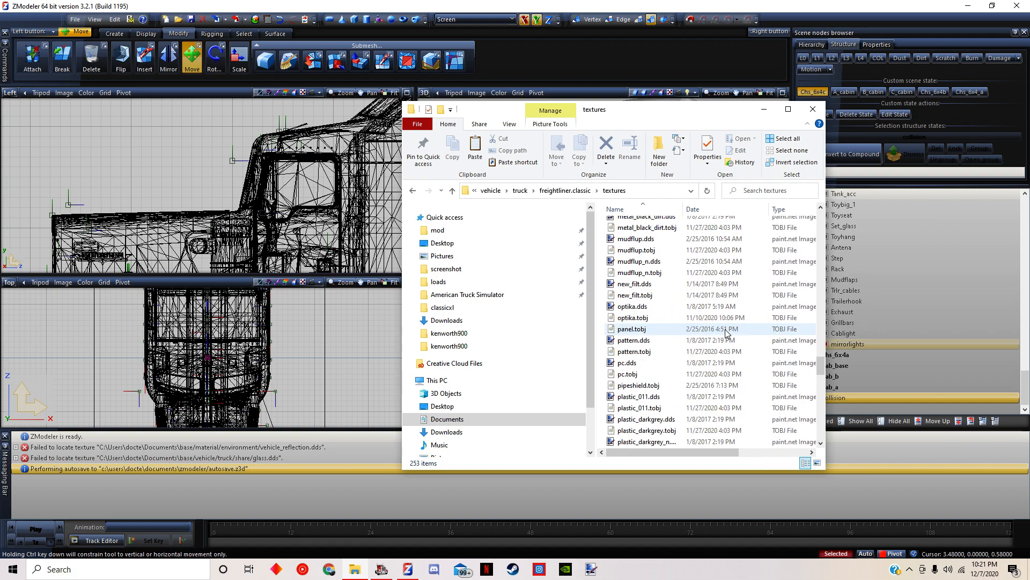
pyautogui.scroll(-12, 726, 332)
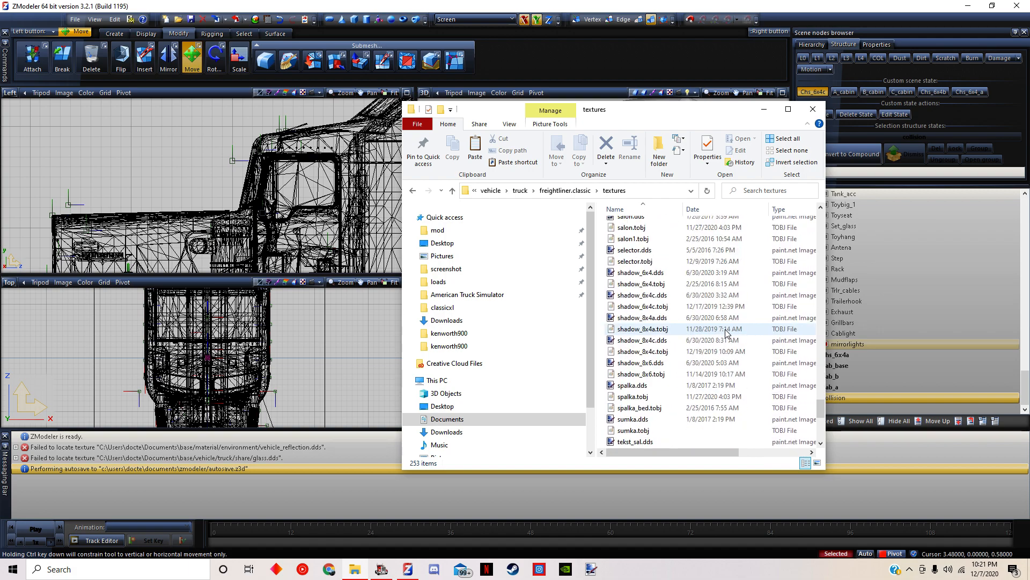
pyautogui.scroll(-2, 681, 365)
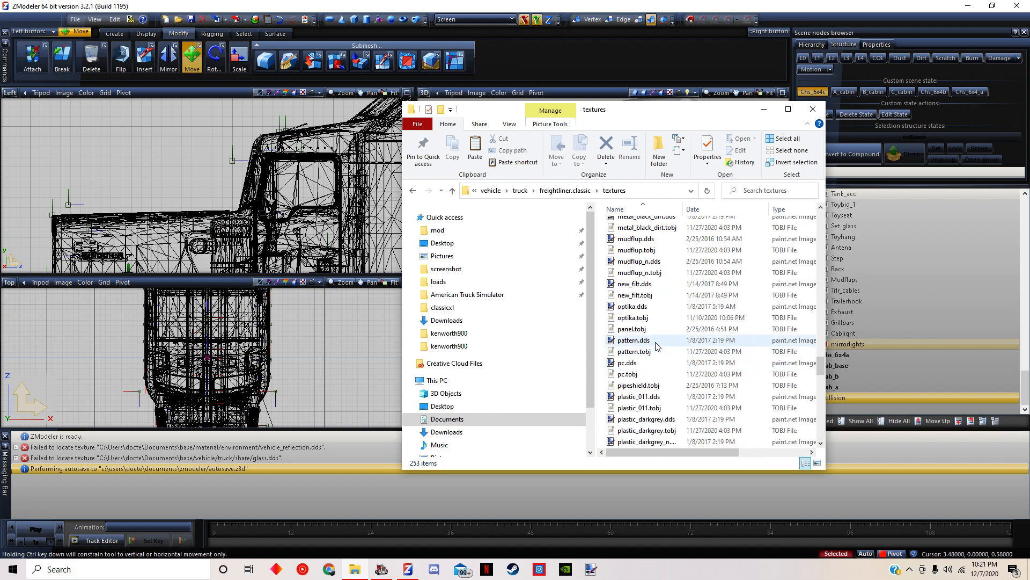
pyautogui.scroll(10, 668, 366)
pyautogui.click(646, 210)
pyautogui.scroll(-10, 649, 231)
pyautogui.moveTo(821, 246); pyautogui.dragTo(782, 309)
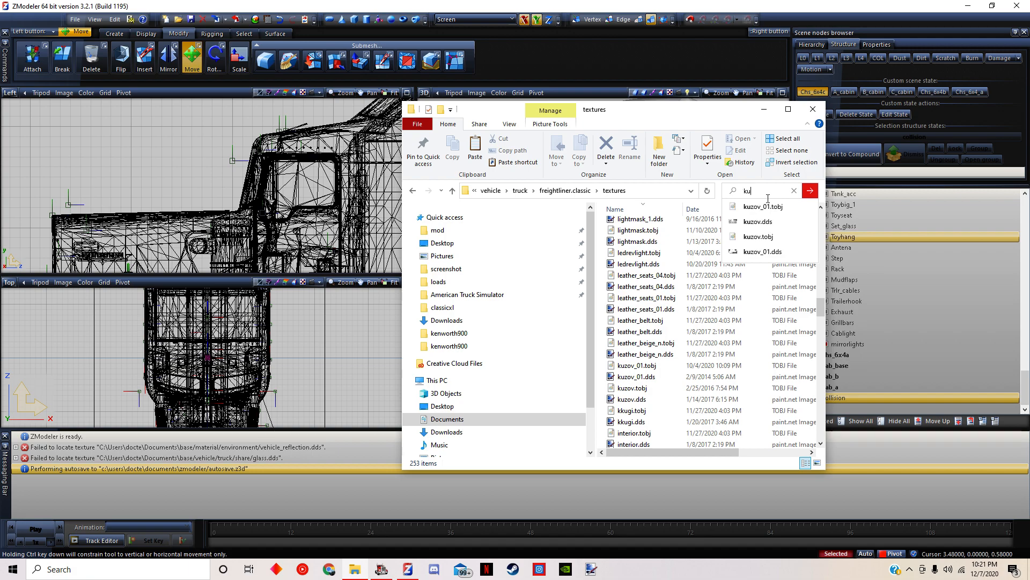
pyautogui.scroll(7, 644, 312)
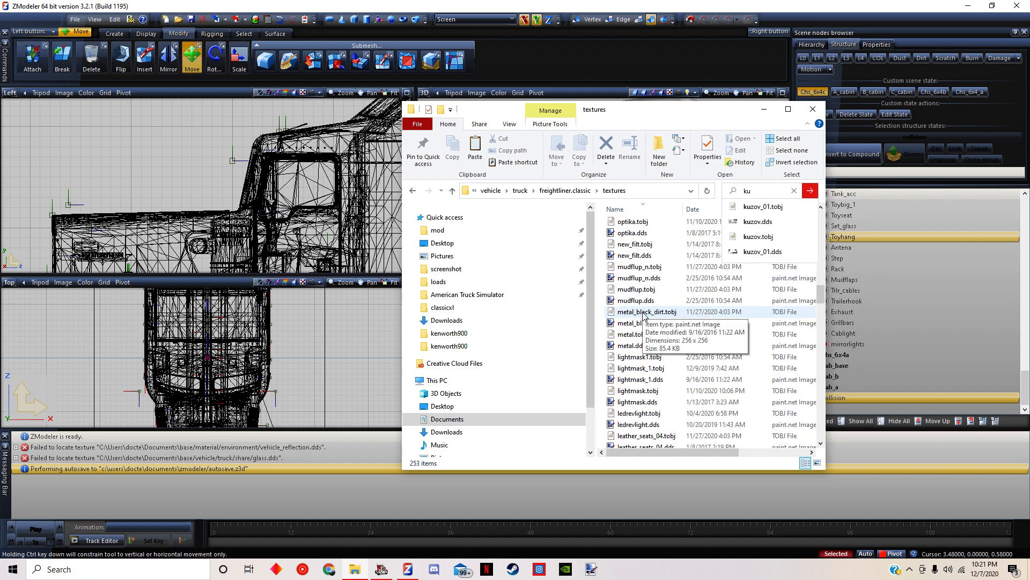
pyautogui.scroll(6, 644, 314)
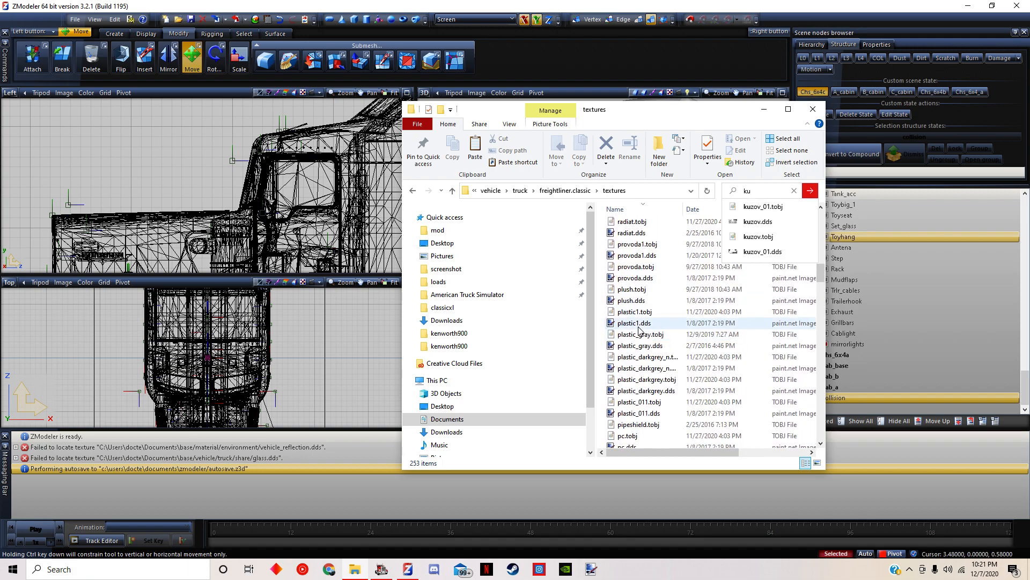
pyautogui.scroll(9, 639, 330)
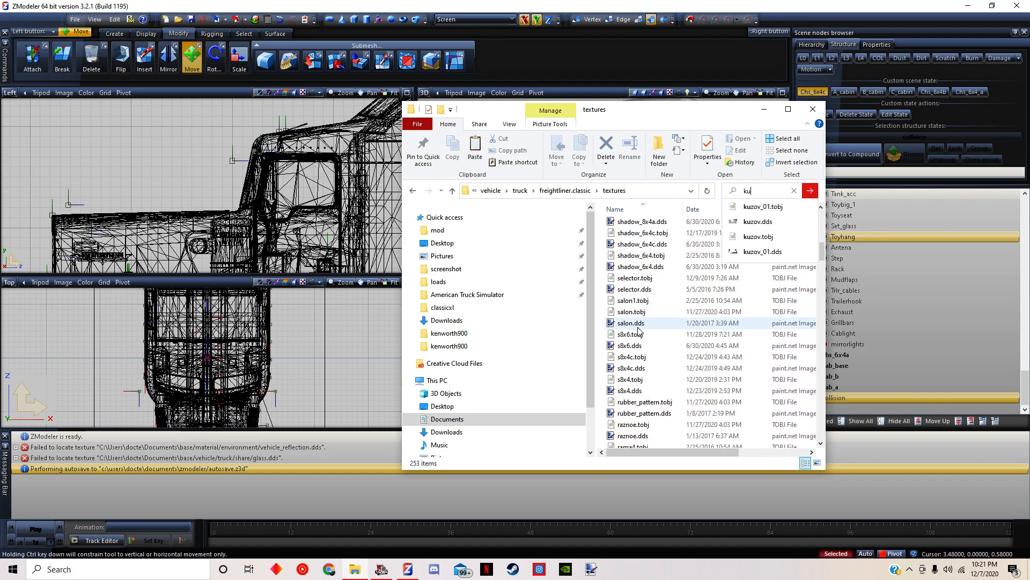
pyautogui.scroll(3, 638, 330)
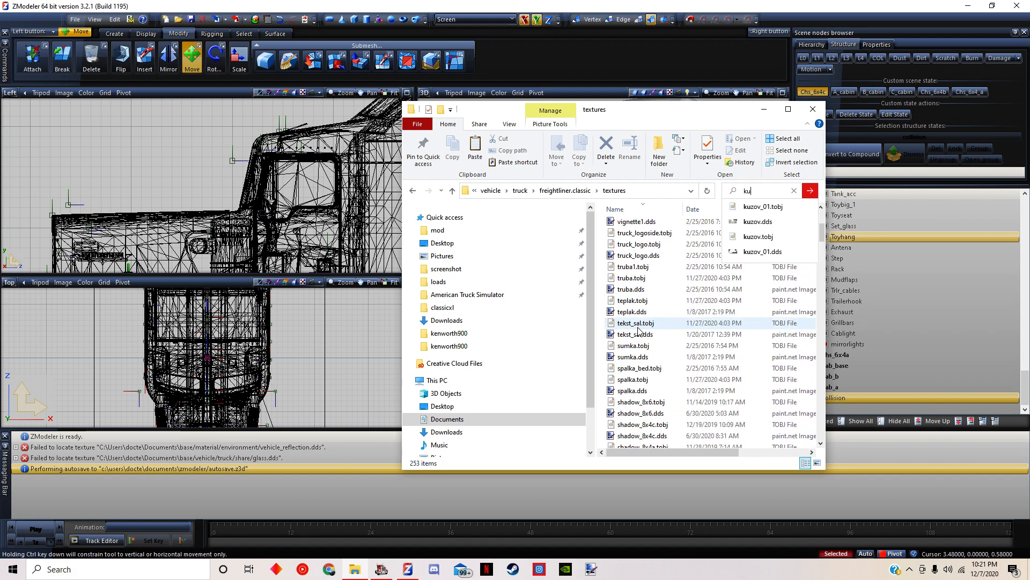
pyautogui.scroll(4, 638, 330)
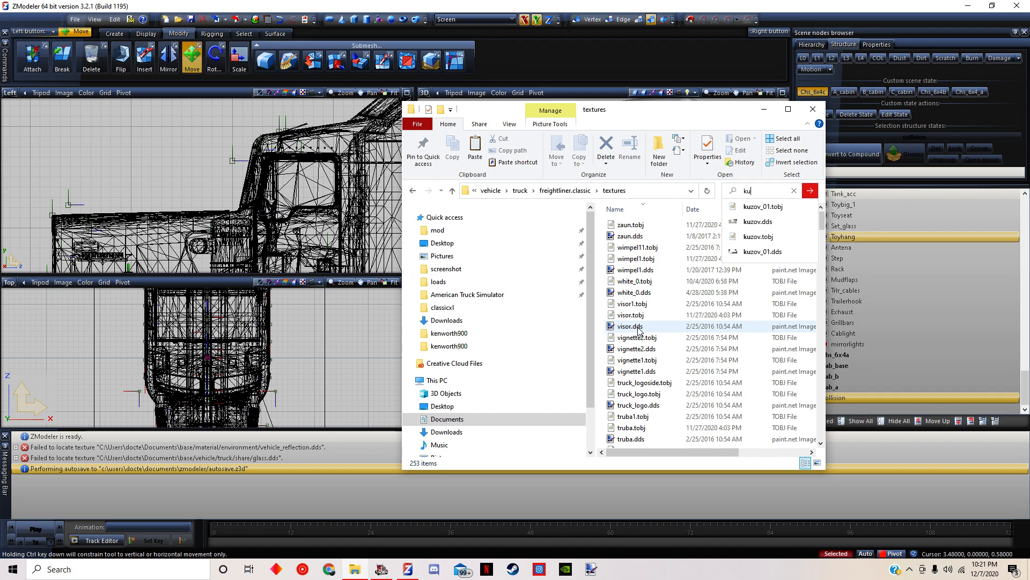
# Locate kuzov.dds in its folder and copy it together with kuzov.tobj
pyautogui.click(759, 224)
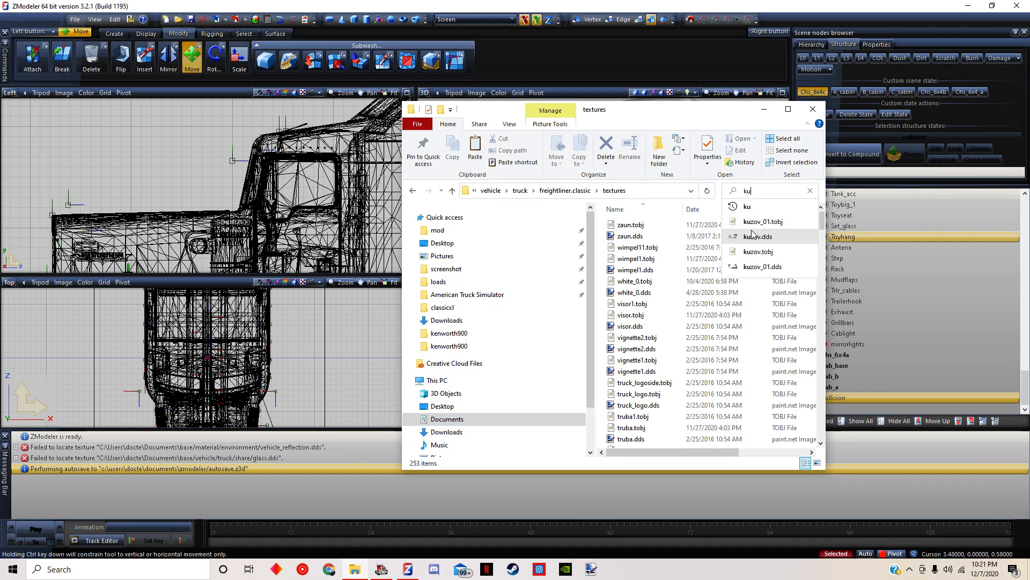
pyautogui.rightClick(753, 236)
pyautogui.click(778, 244)
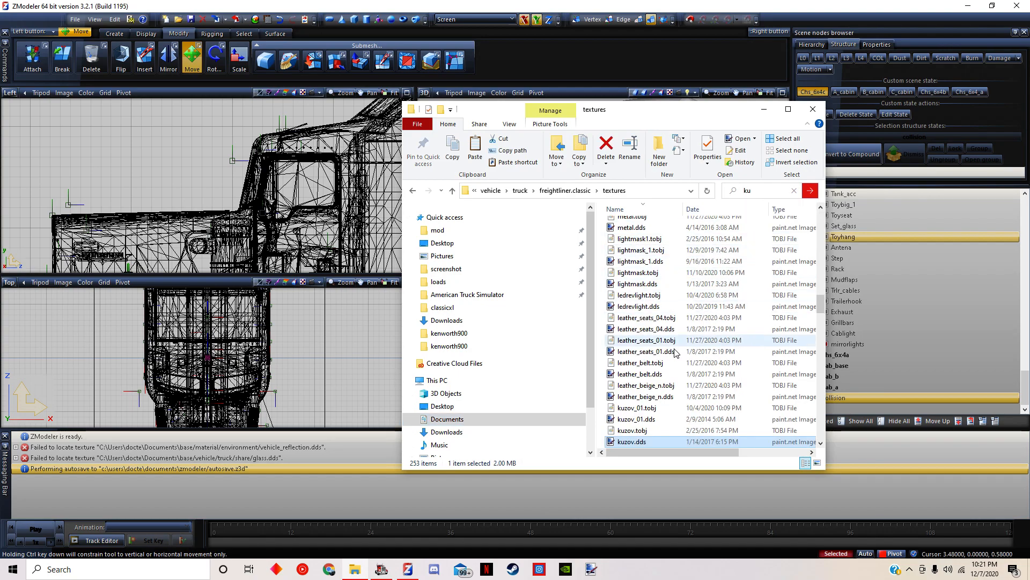
pyautogui.scroll(-2, 666, 357)
pyautogui.click(622, 363)
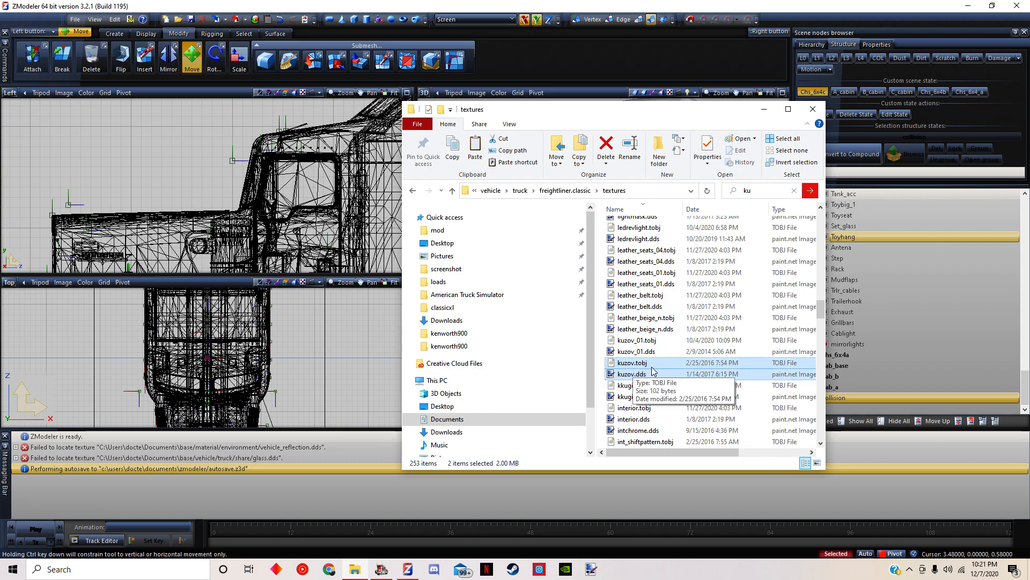
# Paste the kuzov texture files into the 2003 kenworth w900 mod's vehicle/truck/freightliner.classic/textures folder
pyautogui.click(437, 230)
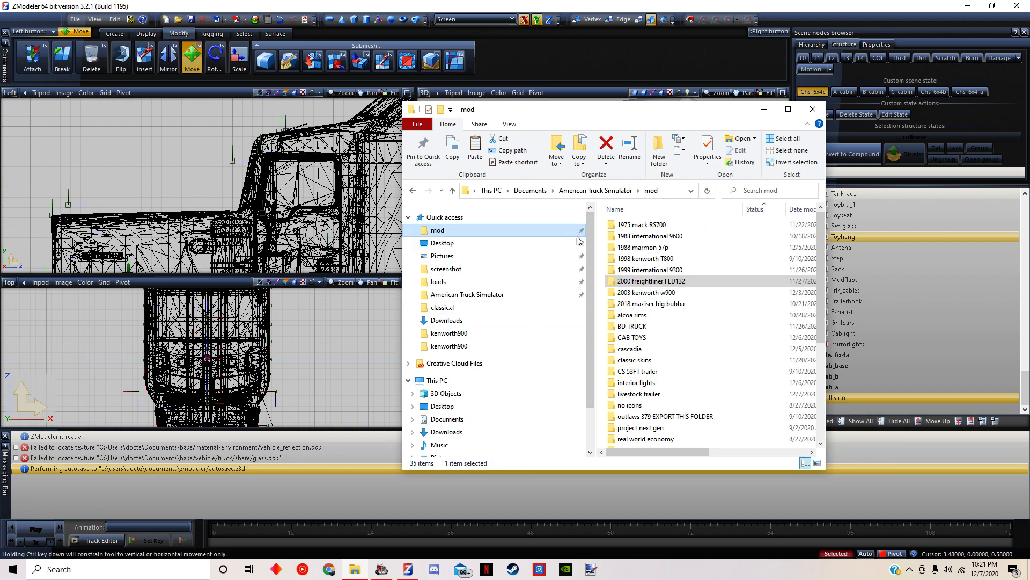
pyautogui.doubleClick(649, 293)
pyautogui.doubleClick(637, 286)
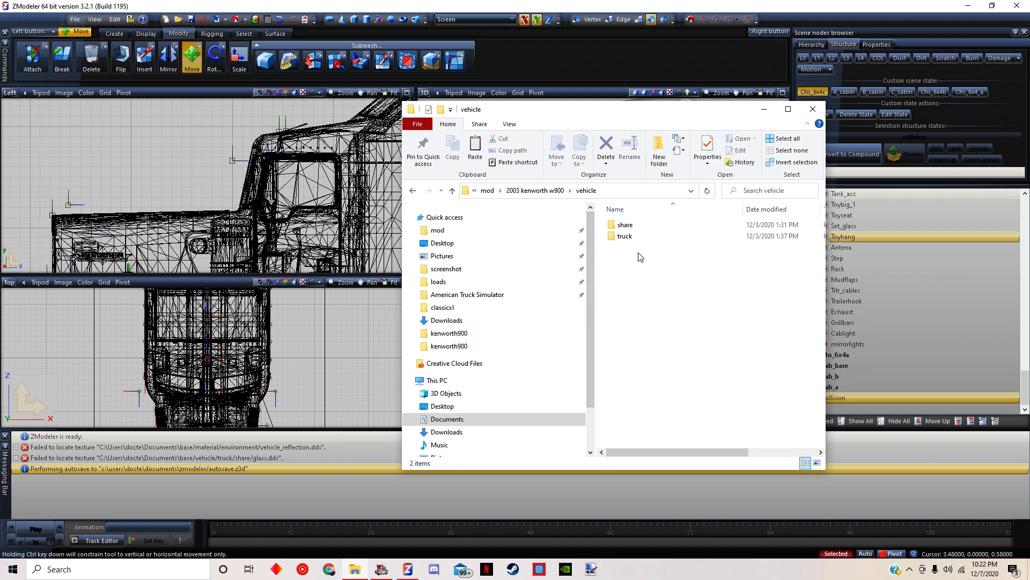
pyautogui.doubleClick(639, 238)
pyautogui.click(644, 238)
pyautogui.doubleClick(644, 236)
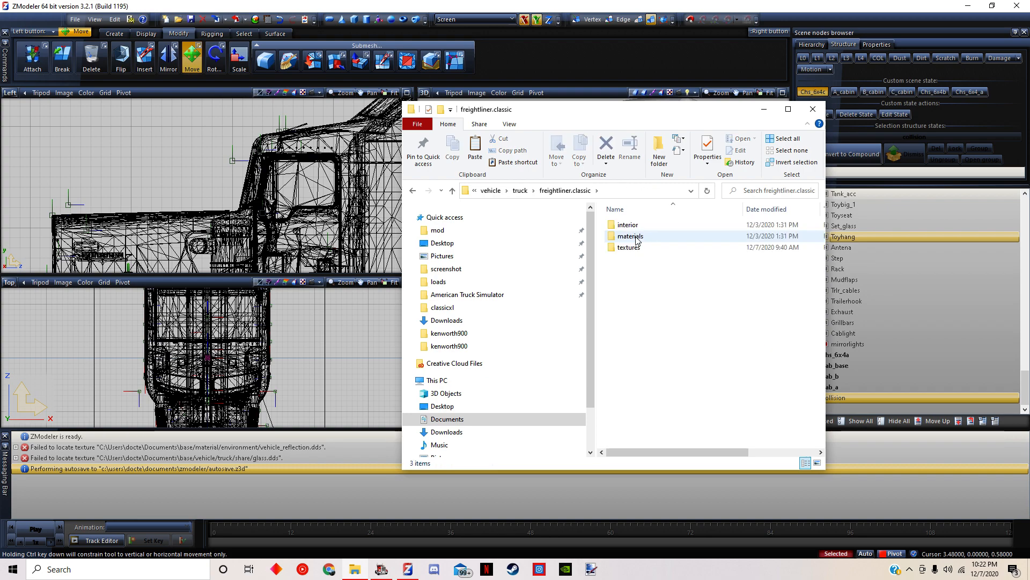
pyautogui.doubleClick(639, 247)
pyautogui.rightClick(659, 385)
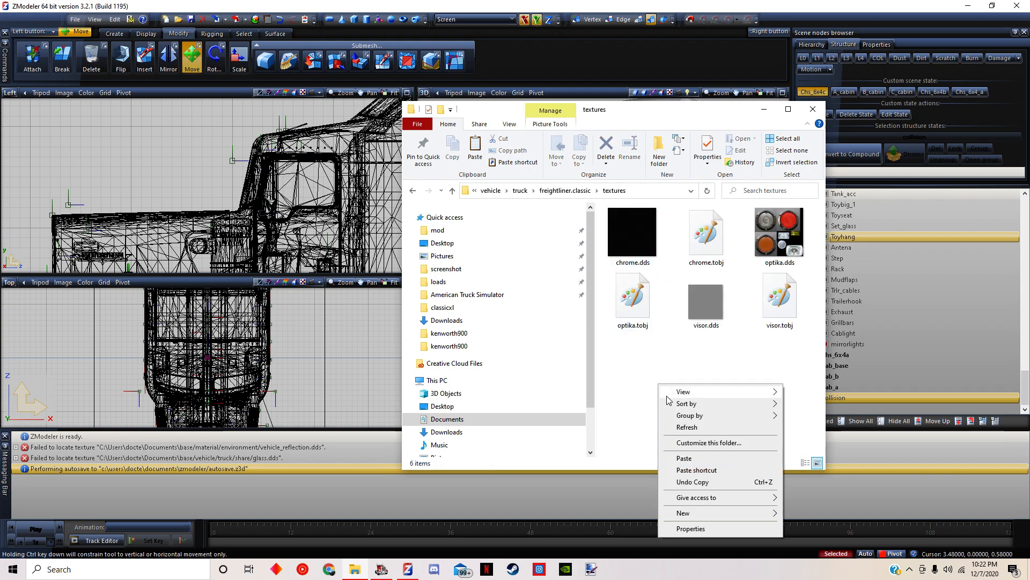
pyautogui.click(683, 458)
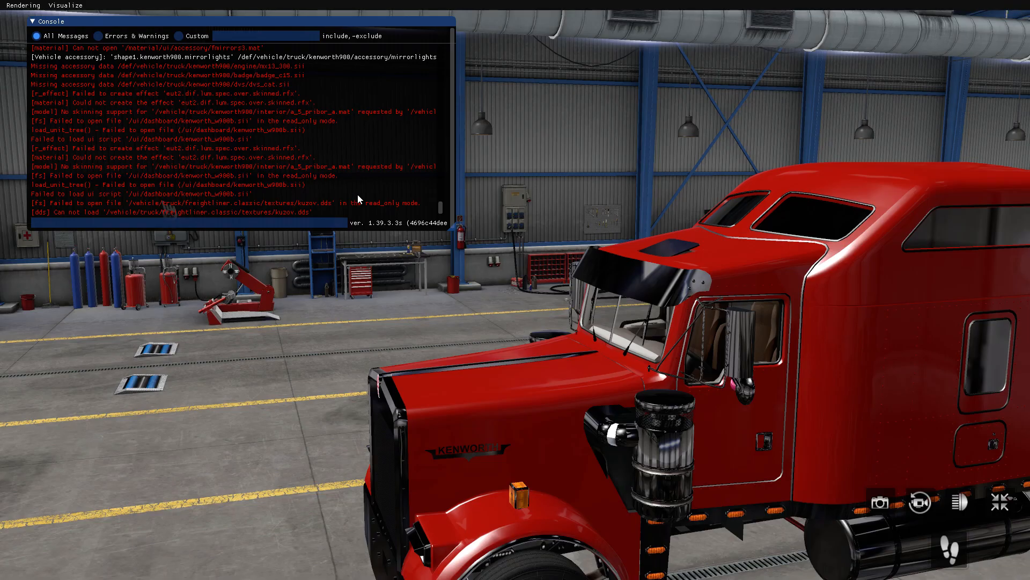
# Return to the game, close the console, leave the Truck Browser, and reload the session through a profile change and Continue Game
pyautogui.press('`')
pyautogui.press('Escape')
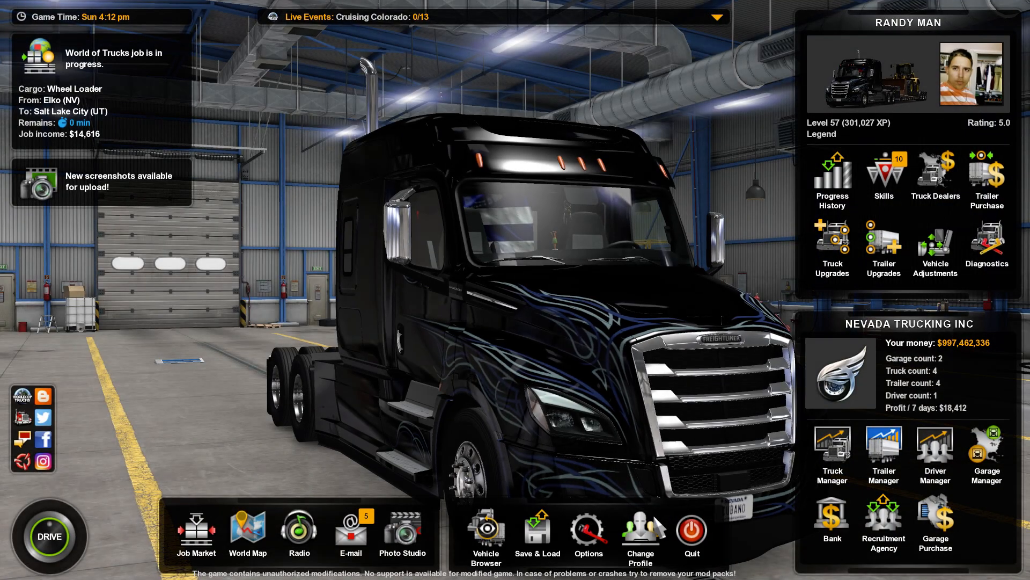
pyautogui.click(641, 532)
pyautogui.click(467, 376)
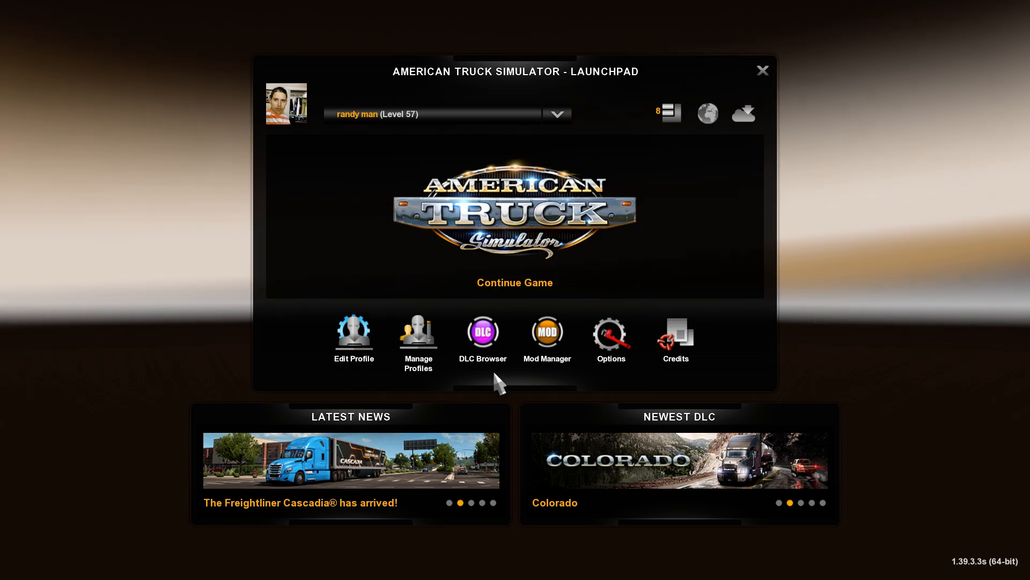
pyautogui.click(499, 268)
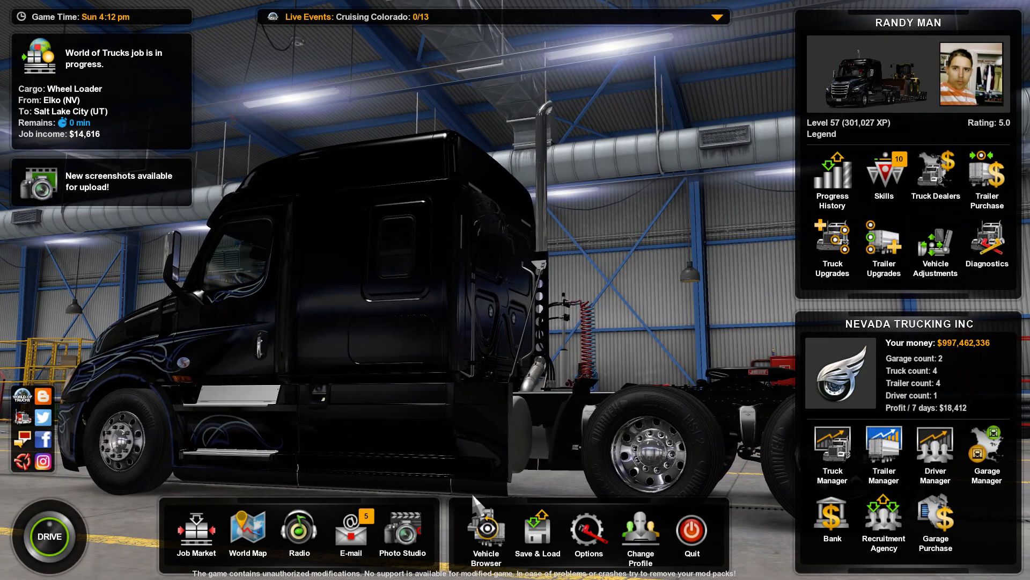
# Choose the Kenworth W900 design in the Truck Browser and show its accessory slots
pyautogui.click(472, 509)
pyautogui.click(424, 210)
pyautogui.click(323, 28)
pyautogui.click(656, 28)
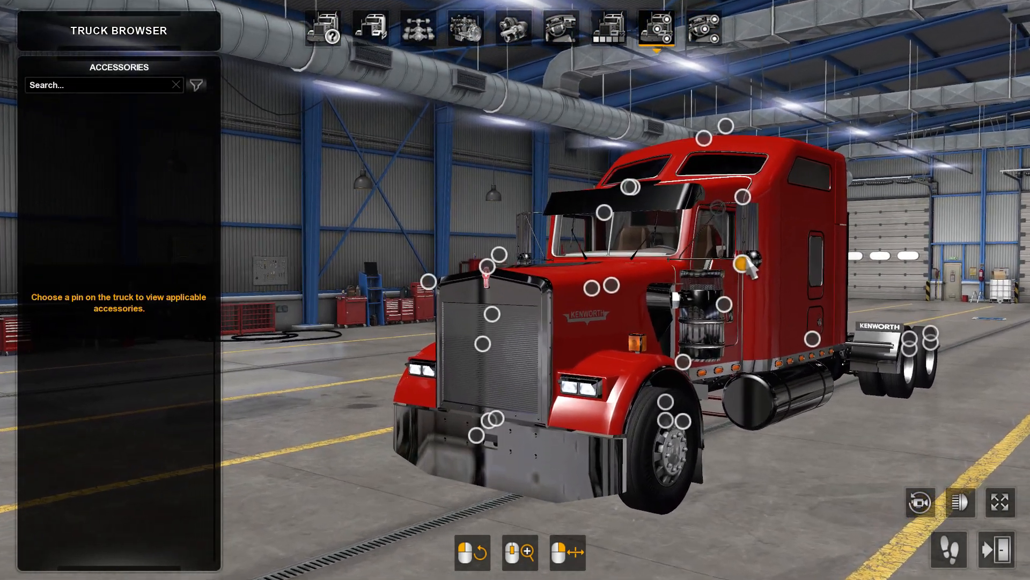
# Fit the Mirrors lights accessory to the mirrorlights slot below the Kenworth's side mirror
pyautogui.click(728, 275)
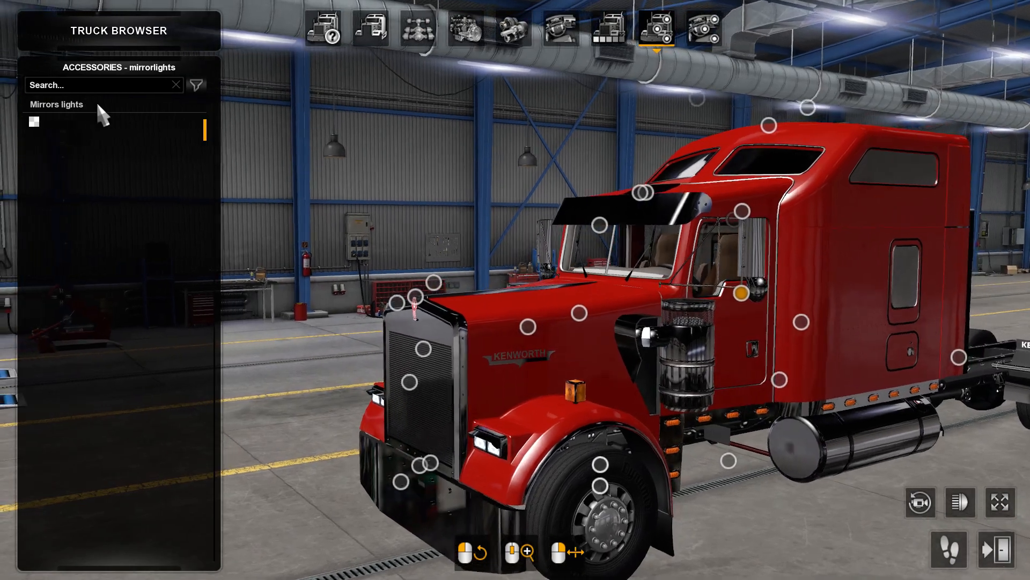
pyautogui.click(96, 103)
pyautogui.moveTo(431, 231); pyautogui.dragTo(177, 221)
pyautogui.moveTo(588, 322); pyautogui.dragTo(794, 325)
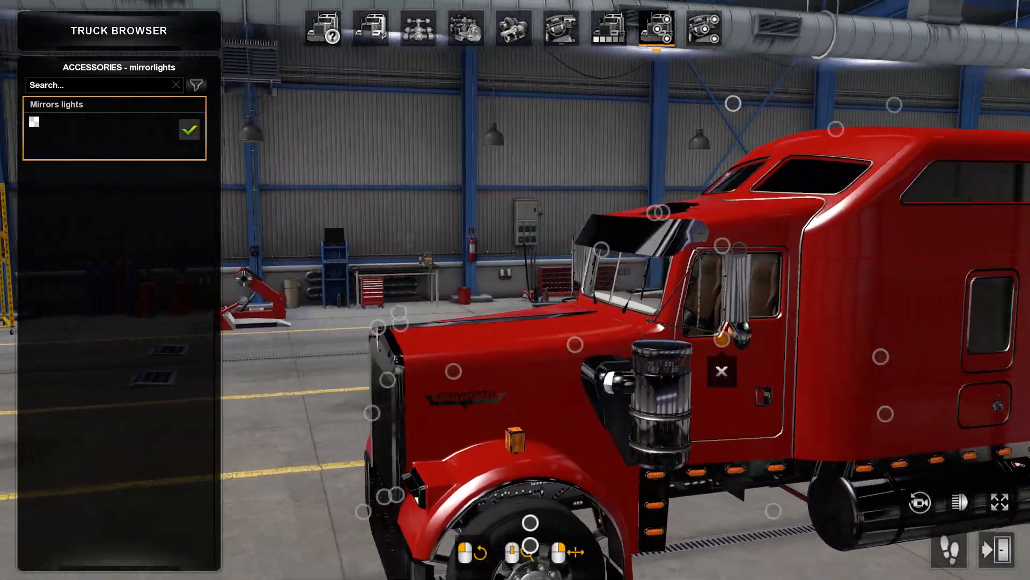
# Turn on the truck's lights while viewing it without the interface, and restore the interface
pyautogui.click(999, 502)
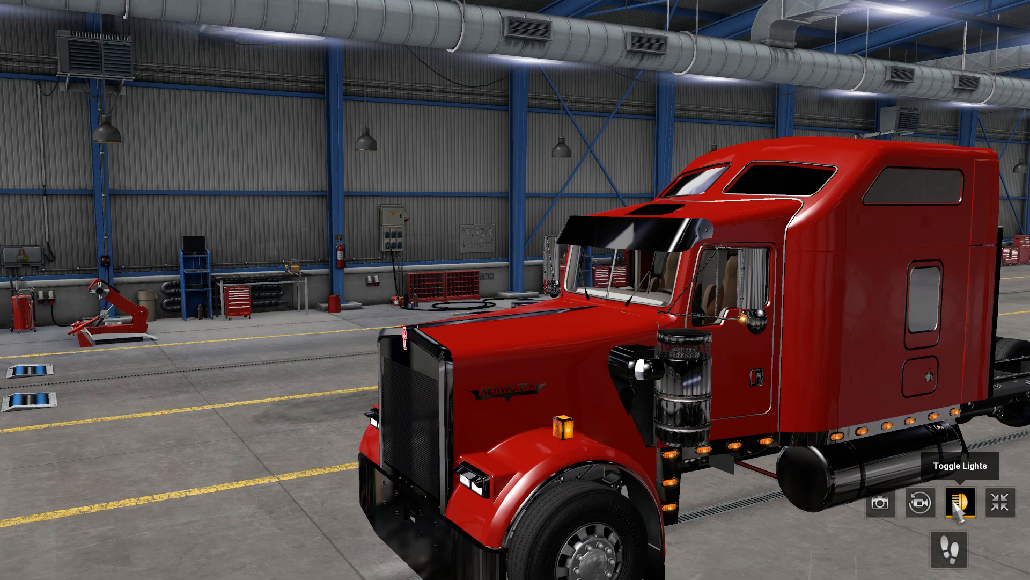
pyautogui.moveTo(966, 473); pyautogui.dragTo(976, 509)
pyautogui.click(999, 502)
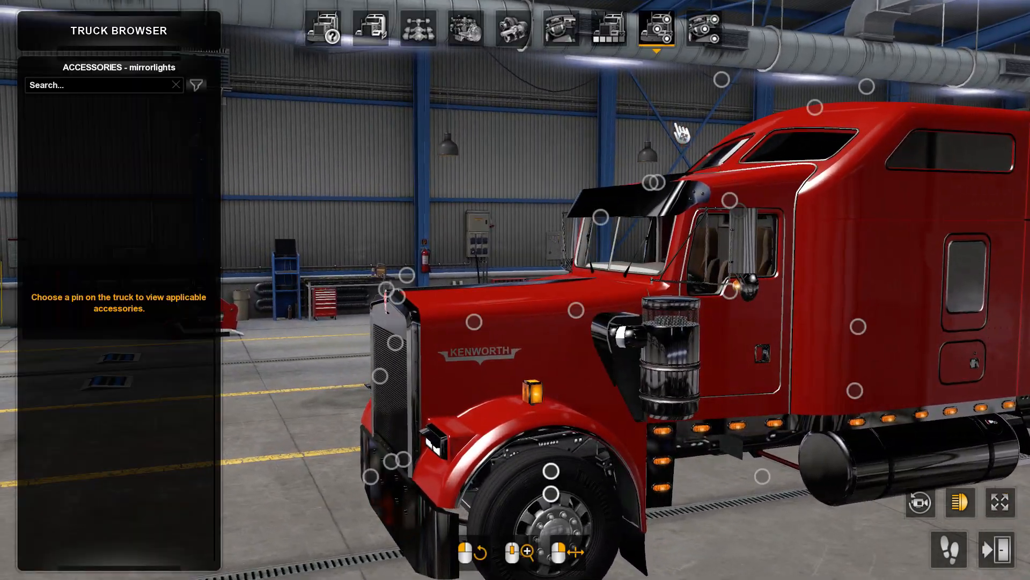
# Check the truck's interior accessory slots, then examine the fitted mirror lights again from the exterior accessory view
pyautogui.click(709, 43)
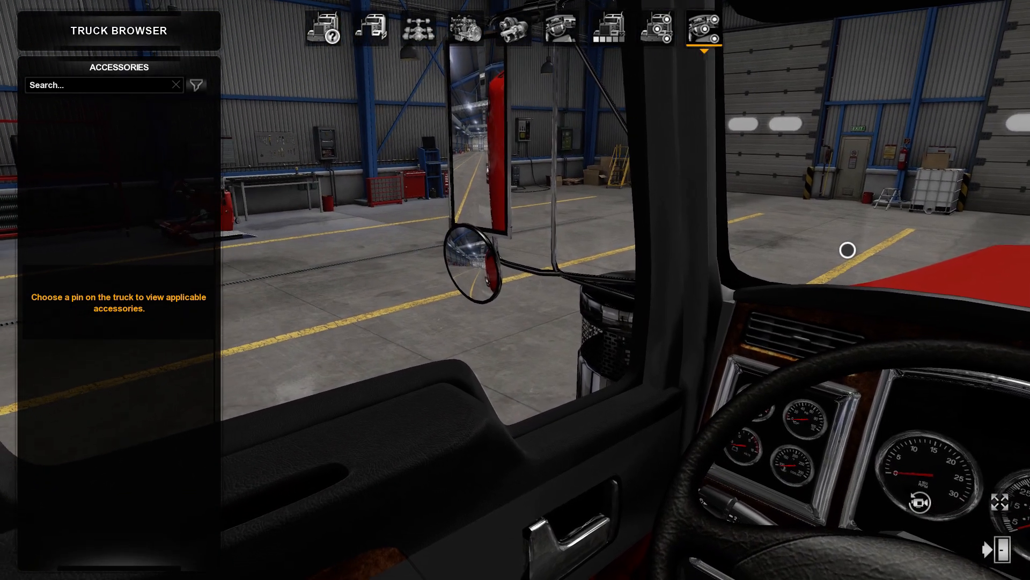
pyautogui.moveTo(515, 289); pyautogui.dragTo(660, 204)
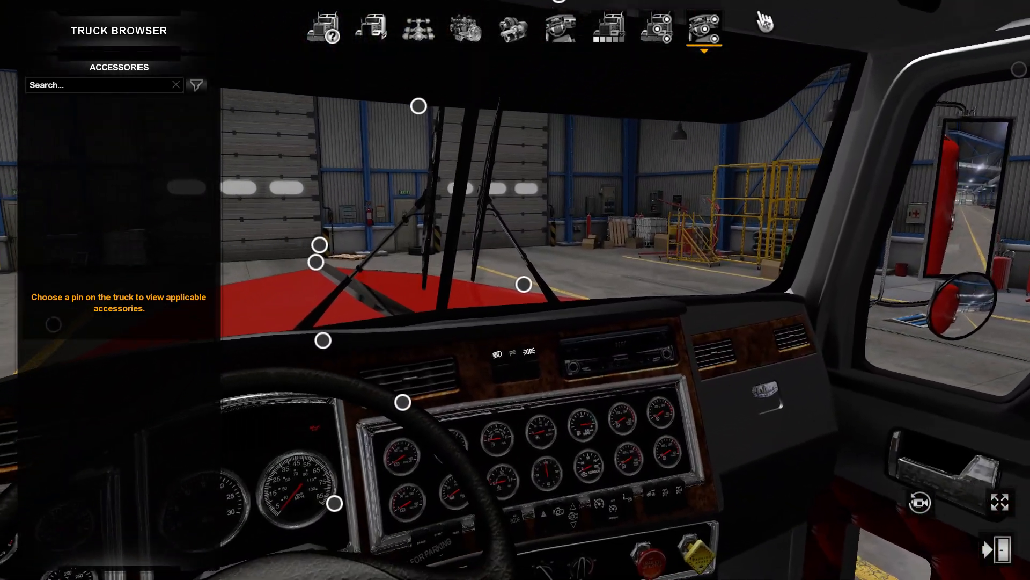
pyautogui.click(653, 37)
pyautogui.moveTo(596, 215); pyautogui.dragTo(690, 211)
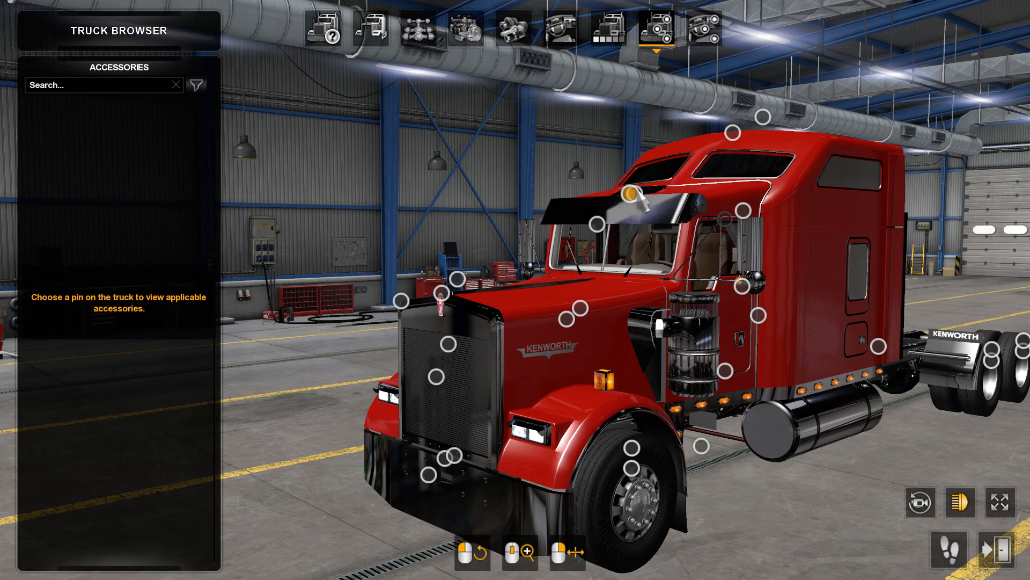
pyautogui.moveTo(711, 231); pyautogui.dragTo(574, 198)
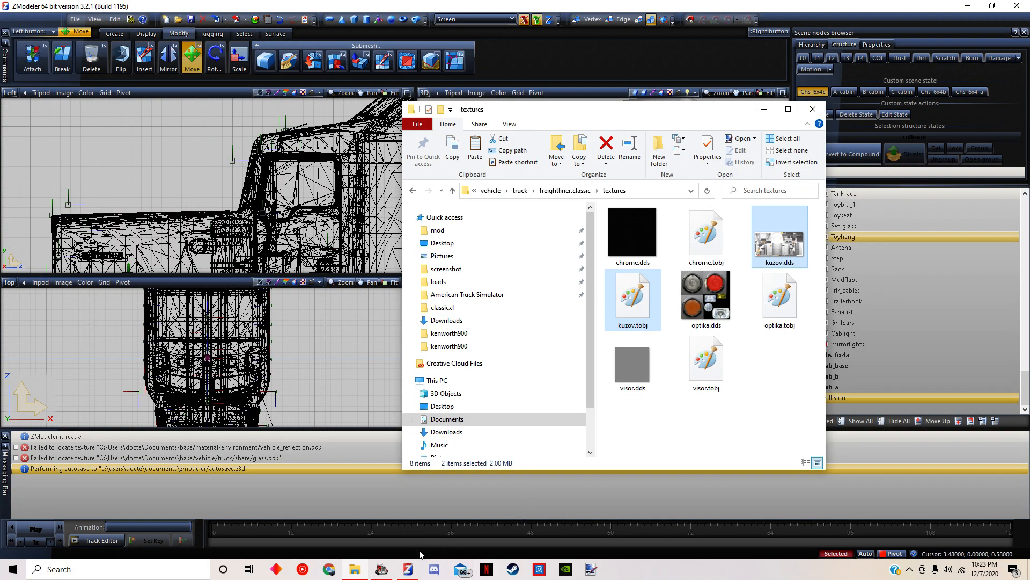
# Switch to ZModeler, close the textures folder window, start a new scene without saving, and clear the message log
pyautogui.click(805, 112)
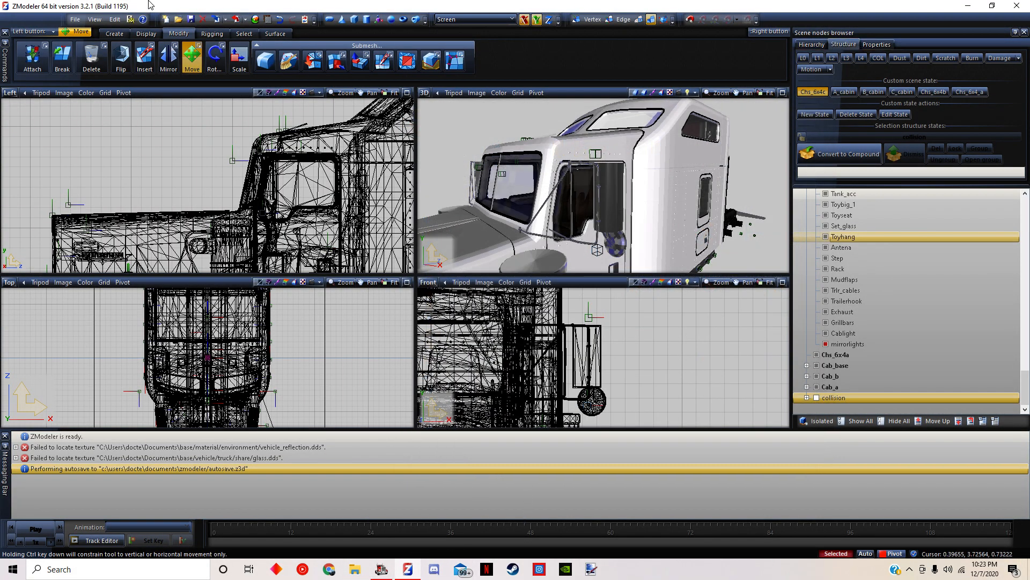
pyautogui.click(70, 18)
pyautogui.click(83, 32)
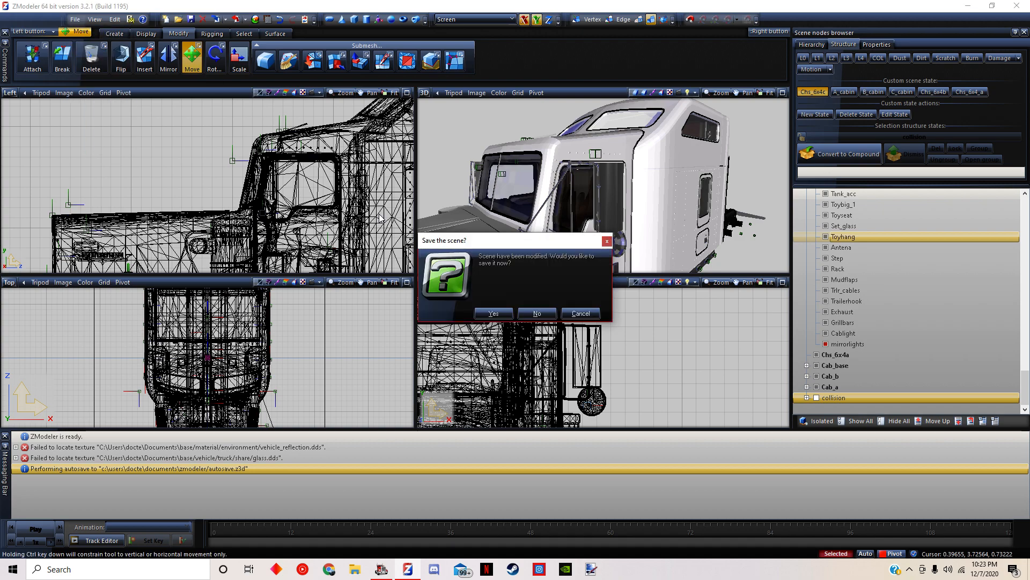
pyautogui.click(536, 313)
pyautogui.rightClick(122, 456)
pyautogui.click(143, 462)
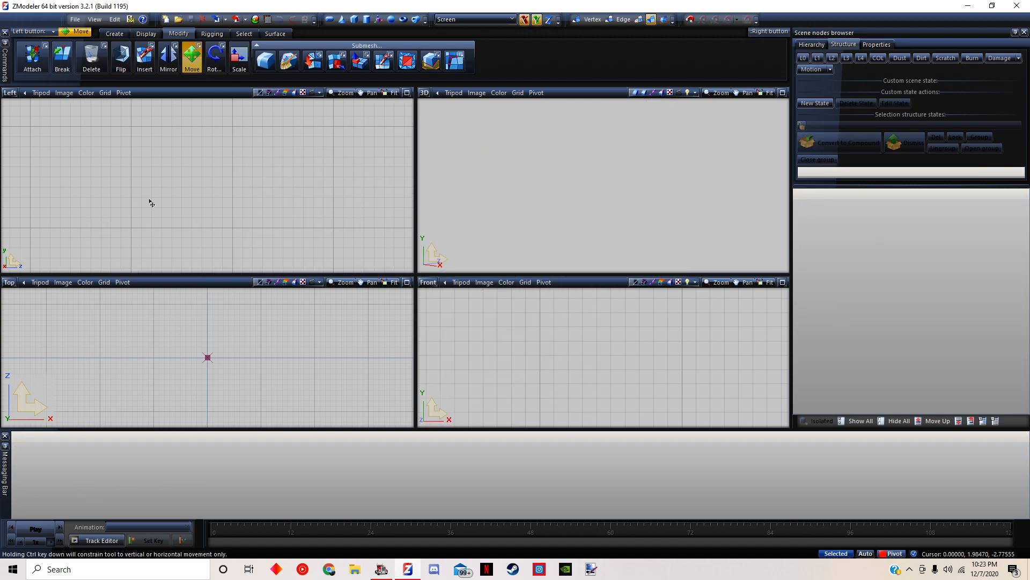
# Start a model import and browse to the vehicle\truck\upgrade folder of the 2003 kenworth w900 mod
pyautogui.click(75, 20)
pyautogui.click(96, 108)
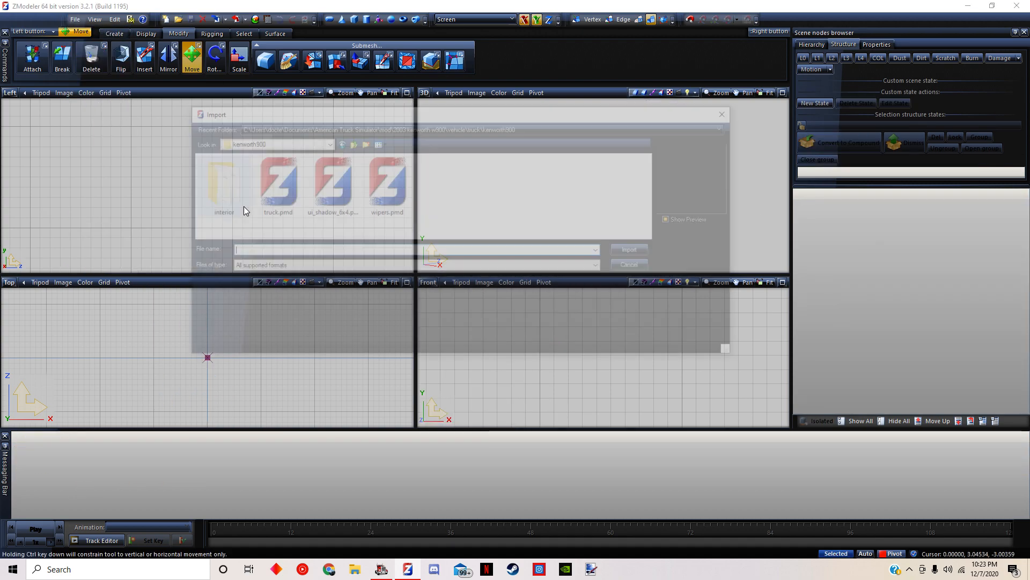
pyautogui.click(257, 142)
pyautogui.click(268, 279)
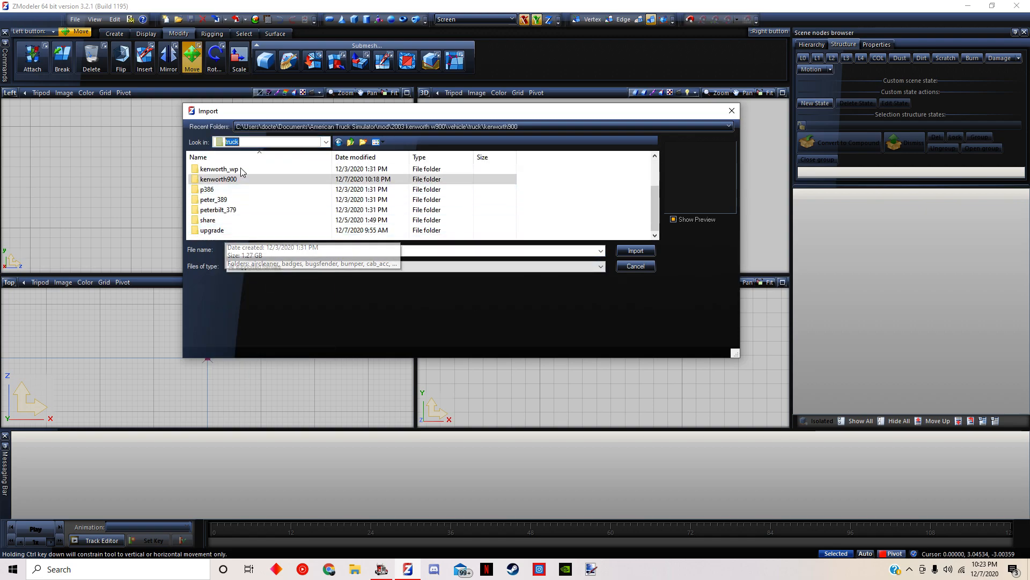
pyautogui.doubleClick(213, 230)
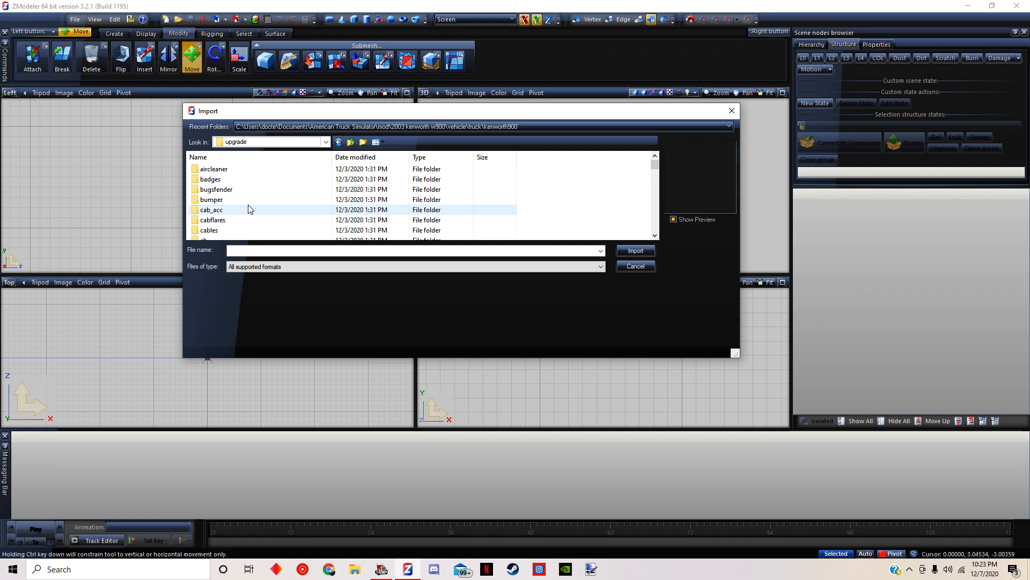
pyautogui.scroll(-2, 225, 193)
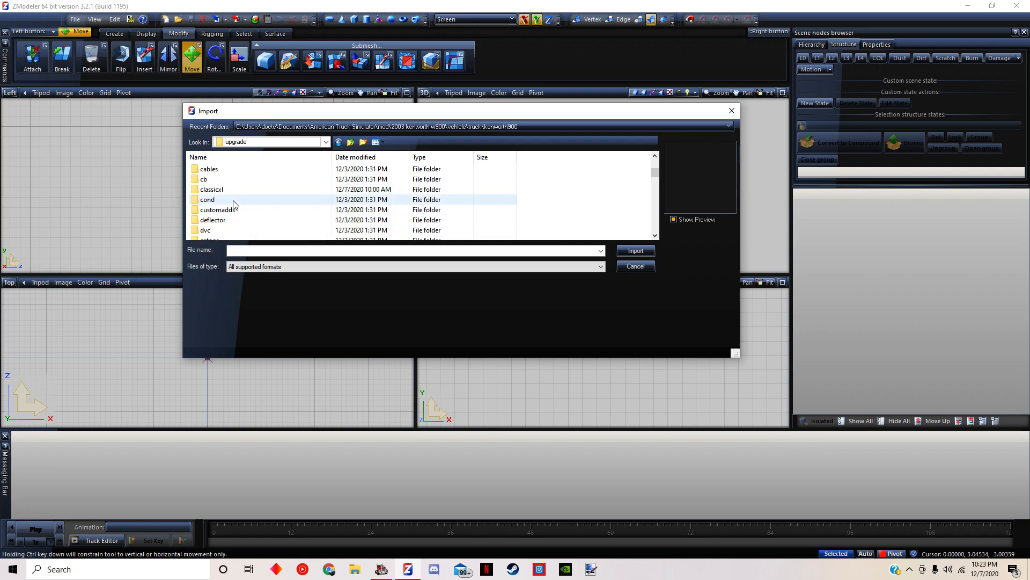
pyautogui.doubleClick(232, 195)
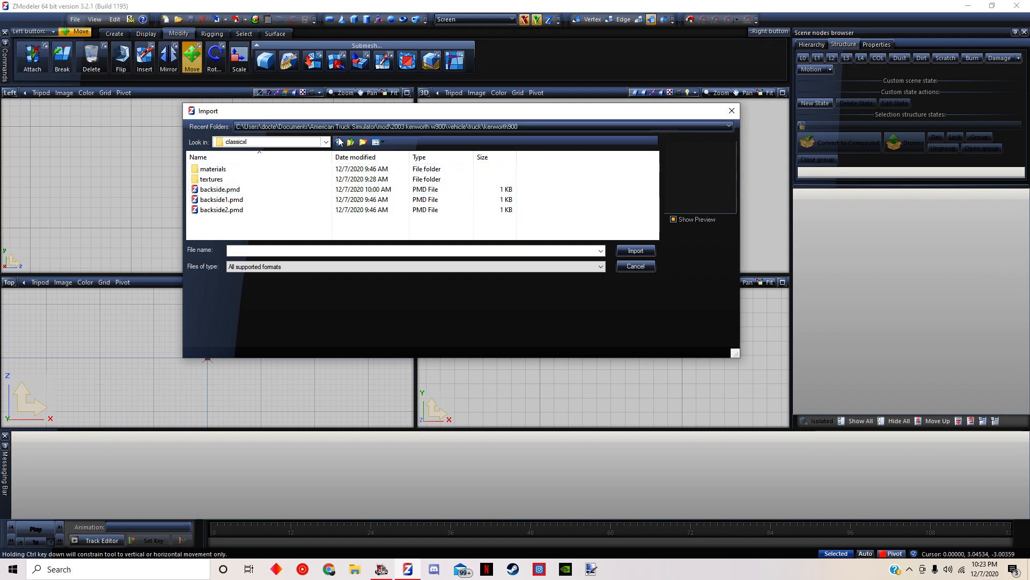
pyautogui.click(339, 142)
# Import addlights.pmd from the classicxl folder inside the mod's upgrade\mirror folder
pyautogui.scroll(-4, 253, 174)
pyautogui.scroll(-6, 225, 198)
pyautogui.scroll(1, 232, 200)
pyautogui.doubleClick(221, 178)
pyautogui.doubleClick(234, 171)
pyautogui.click(258, 189)
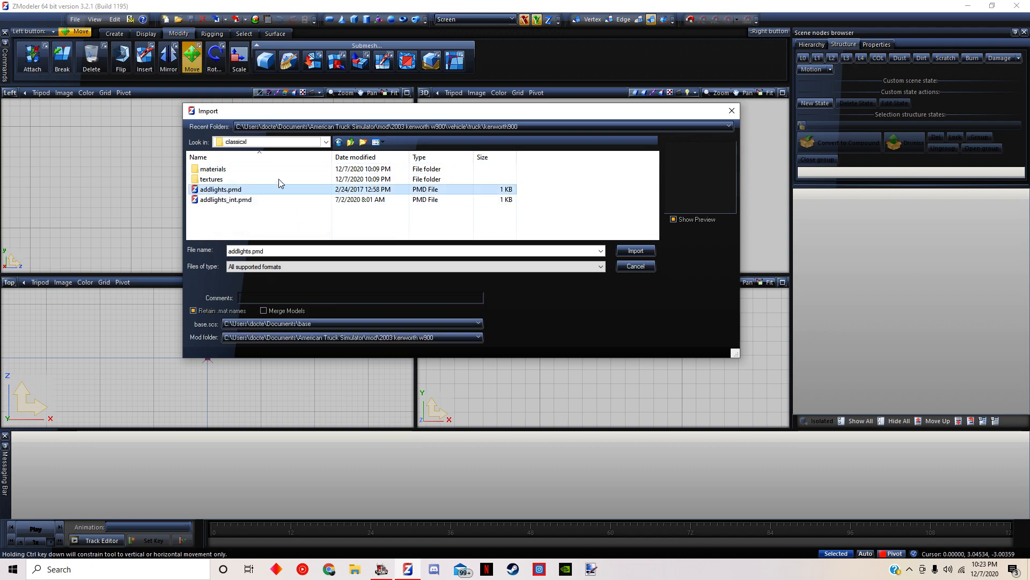
pyautogui.click(639, 250)
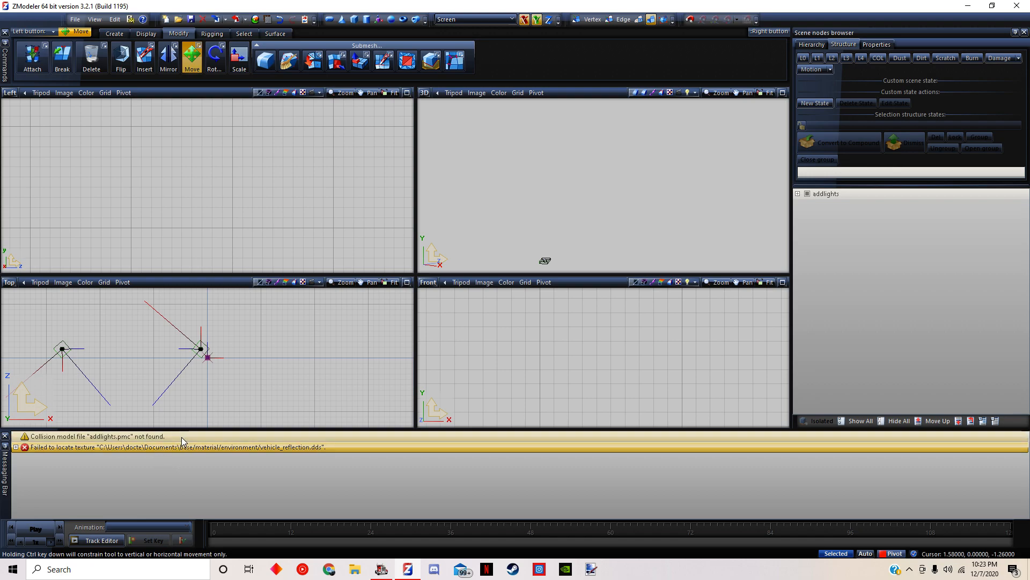
# Select both light models of the imported addlights in the Top view
pyautogui.scroll(6, 211, 376)
pyautogui.scroll(-4, 179, 361)
pyautogui.scroll(-2, 181, 363)
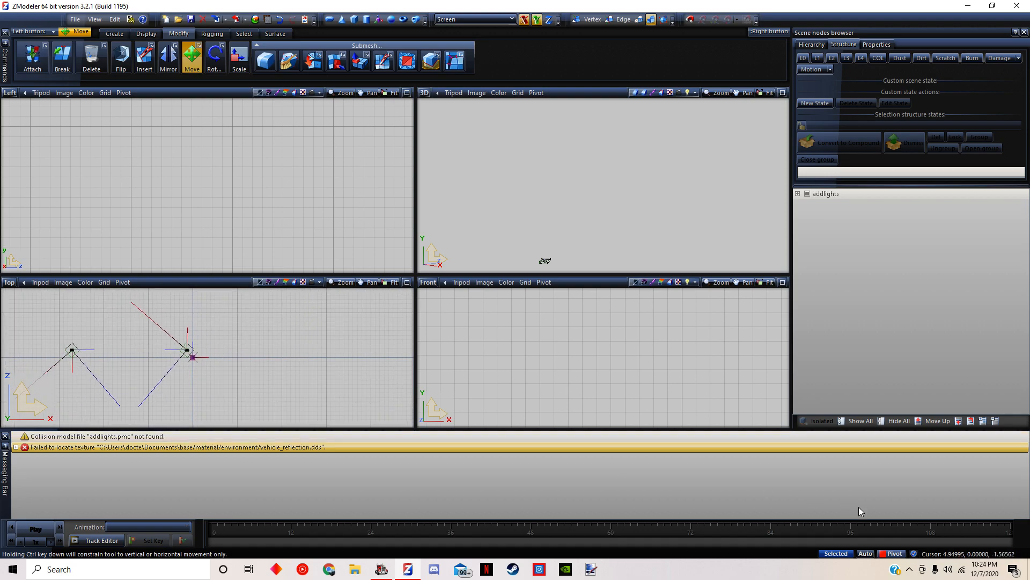
pyautogui.moveTo(48, 331); pyautogui.dragTo(194, 364)
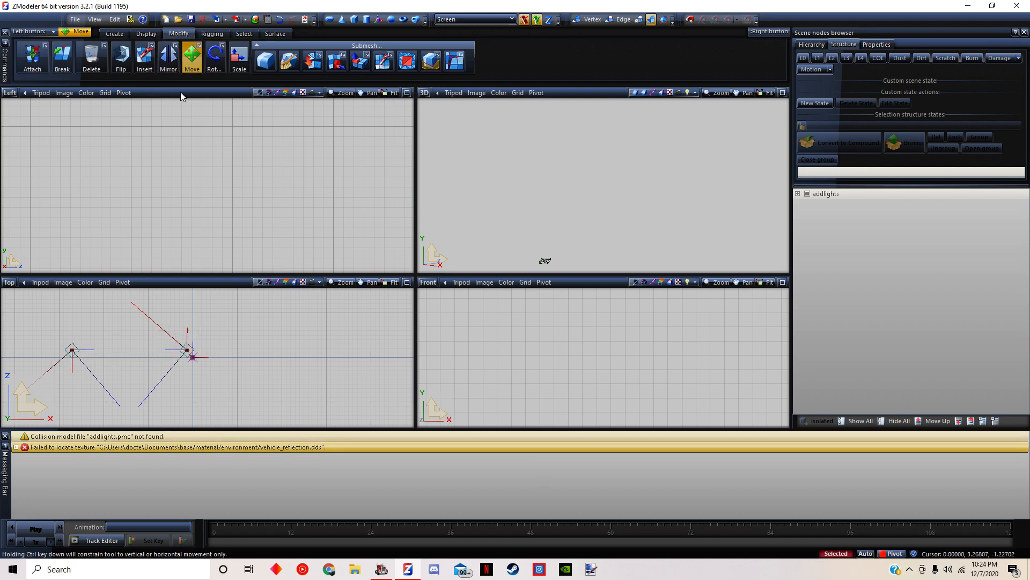
# Disable vertical movement and move the selected lights horizontally onto the scene origin in the Left view
pyautogui.click(29, 134)
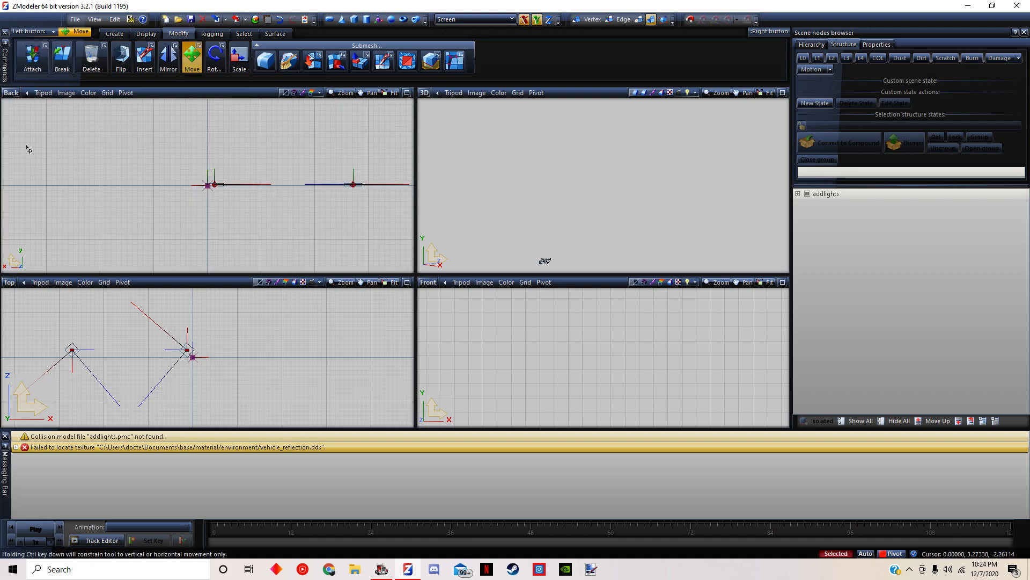
pyautogui.click(11, 95)
pyautogui.click(22, 119)
pyautogui.scroll(5, 236, 188)
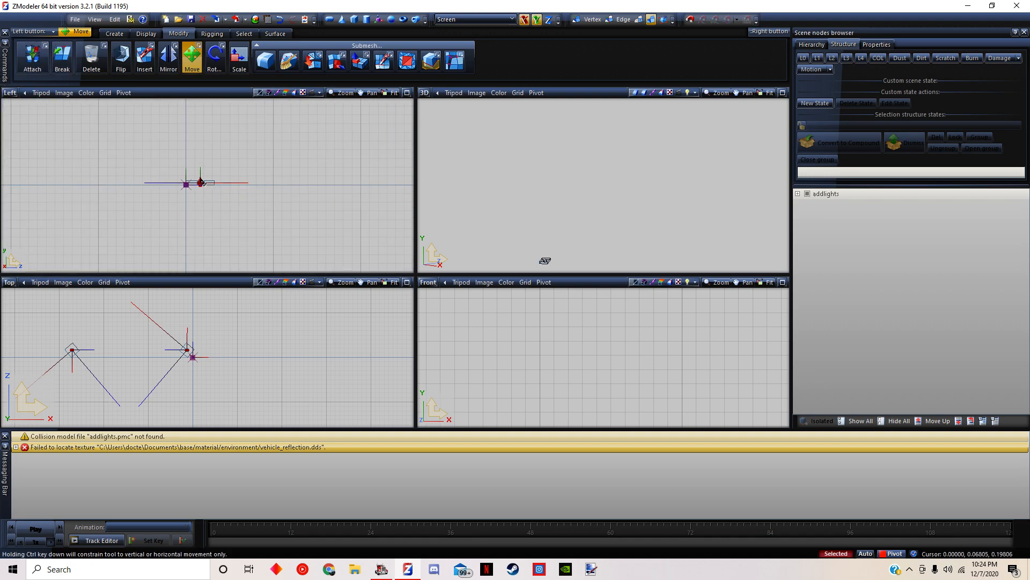
pyautogui.scroll(2, 200, 202)
pyautogui.click(526, 20)
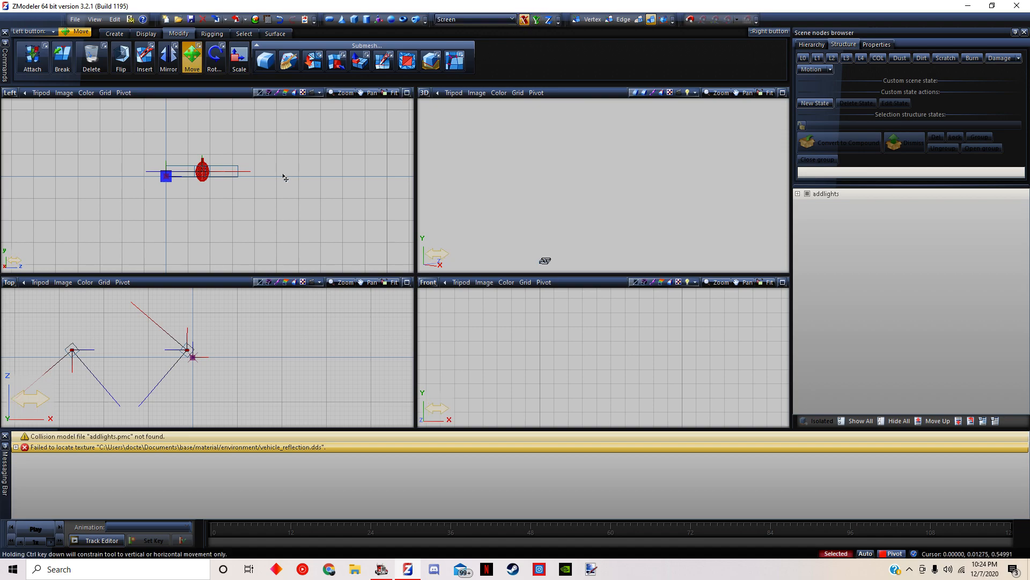
pyautogui.moveTo(236, 207); pyautogui.dragTo(195, 215)
pyautogui.scroll(2, 168, 182)
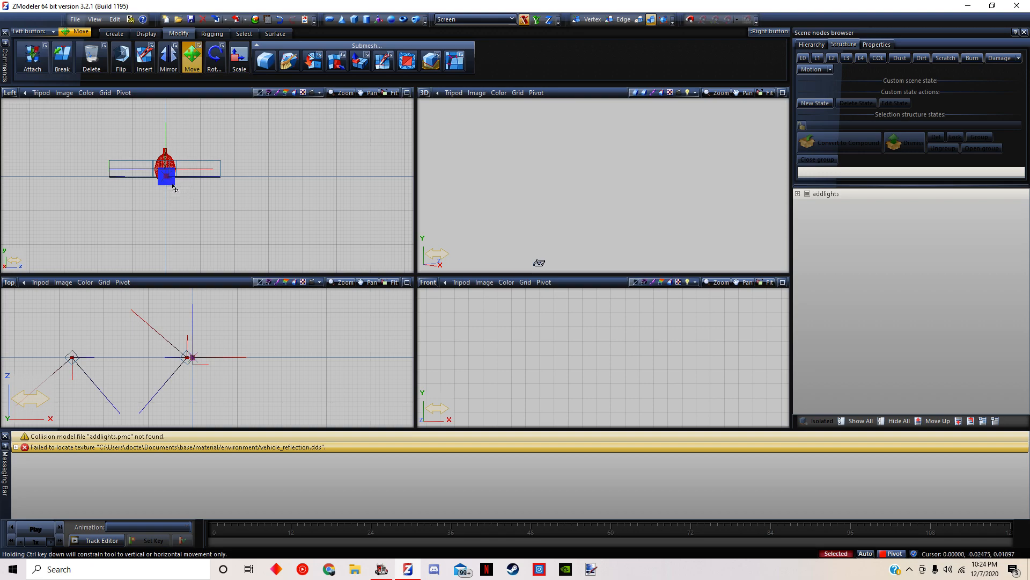
# Shift the lights sideways in the Top view until the one nearest the origin sits on it, and nudge them slightly in the Left view
pyautogui.scroll(1, 218, 367)
pyautogui.scroll(2, 180, 351)
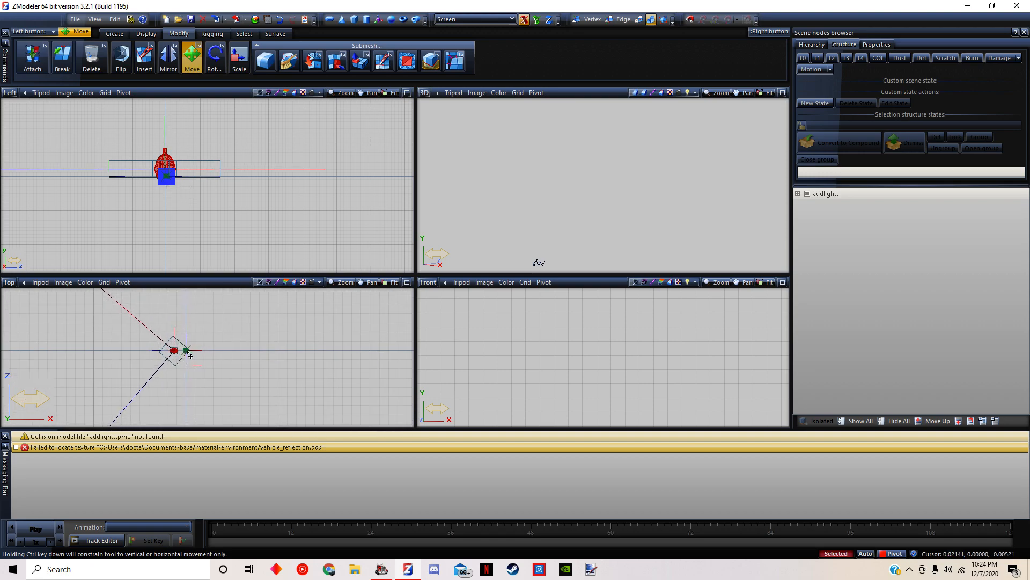
pyautogui.click(191, 356)
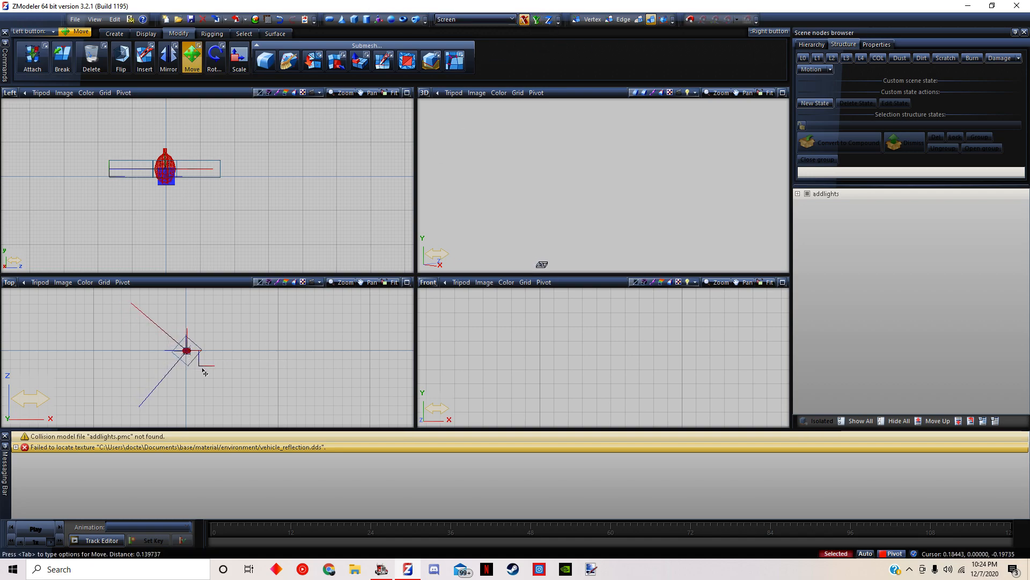
pyautogui.moveTo(217, 192); pyautogui.dragTo(215, 192)
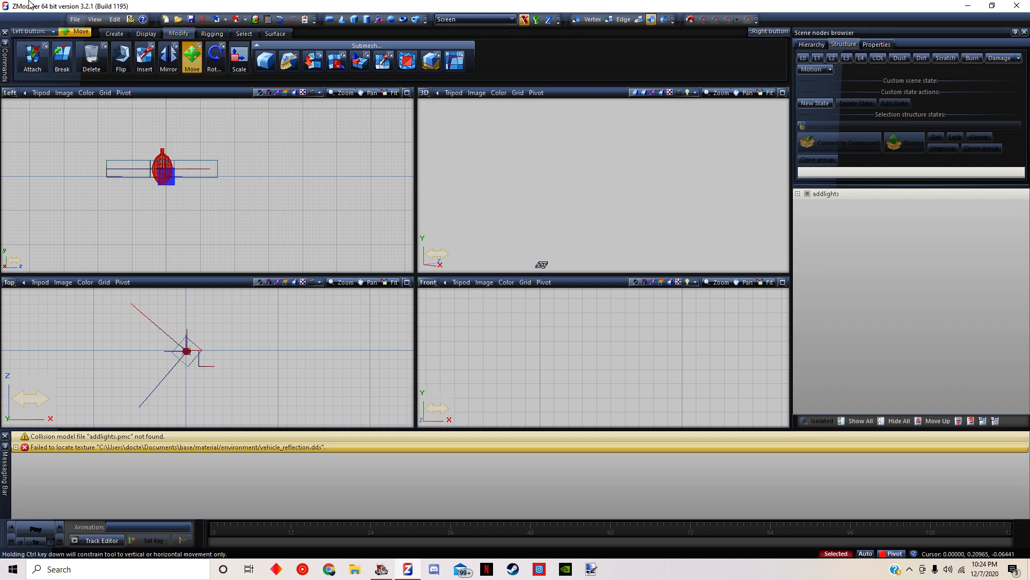
# Start exporting the adjusted model as SCS Software Prism 3D and browse to the mod's vehicle\truck\upgrade folder
pyautogui.click(74, 20)
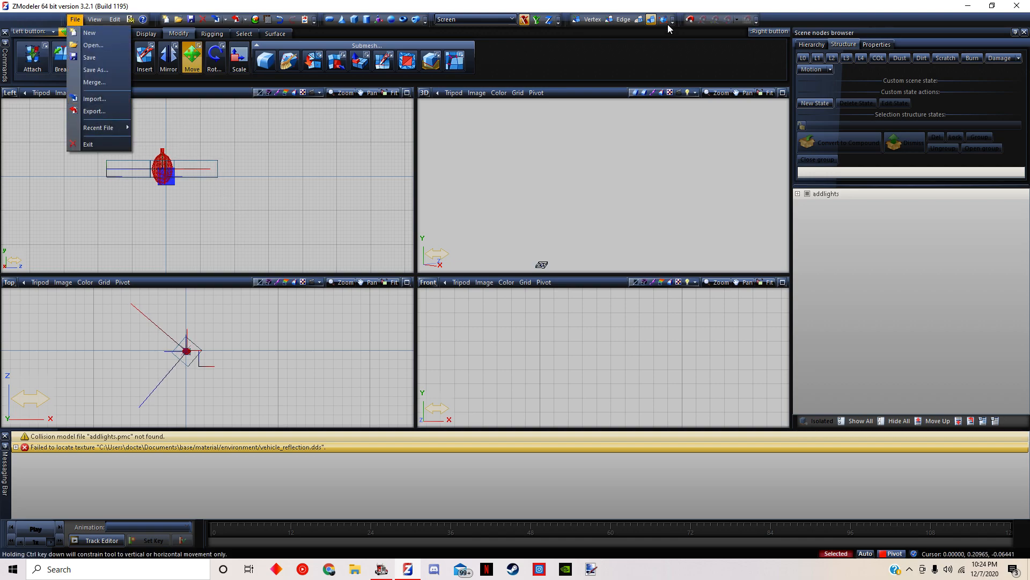
pyautogui.click(102, 111)
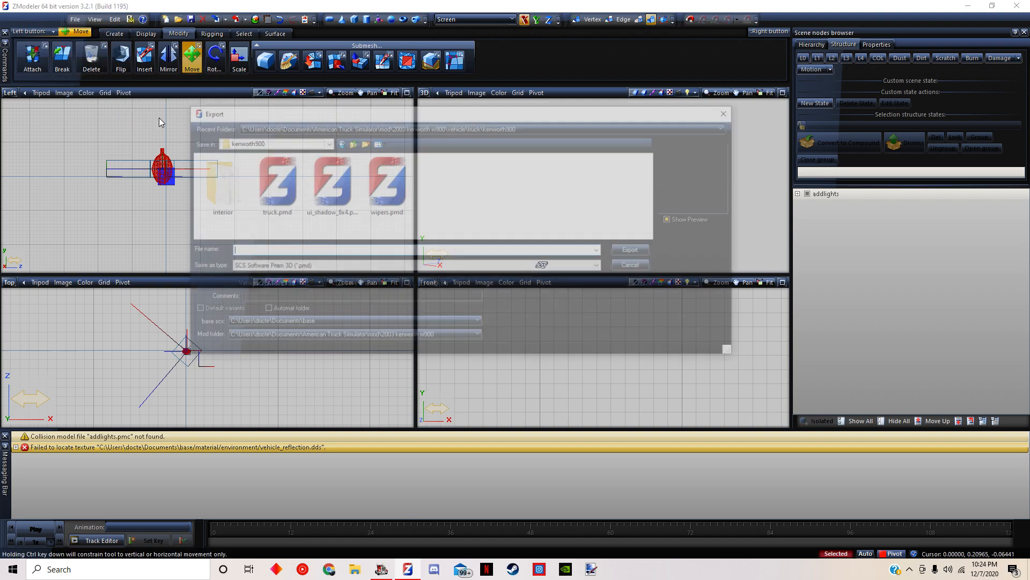
pyautogui.click(279, 142)
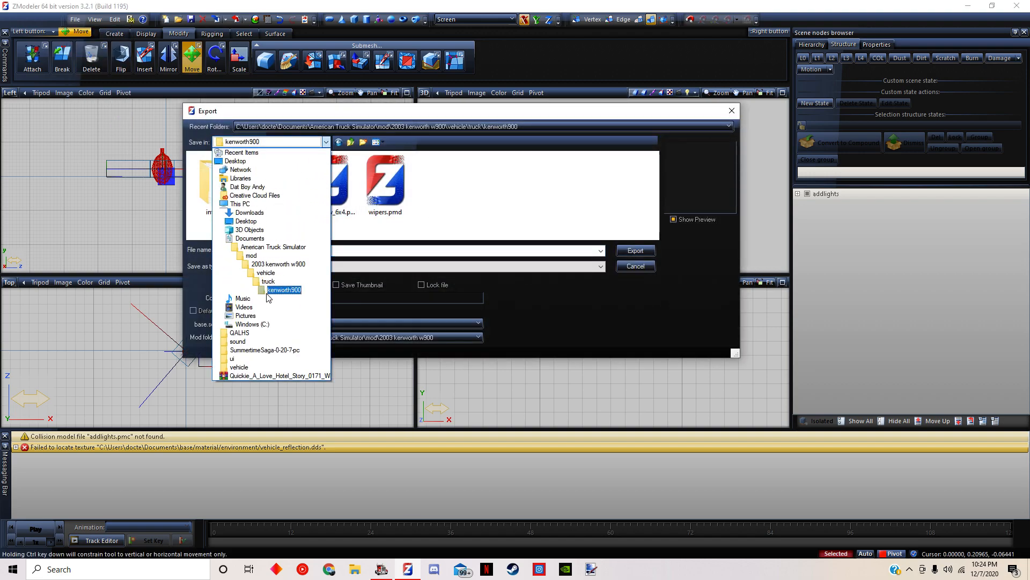
pyautogui.click(267, 281)
pyautogui.scroll(-2, 271, 190)
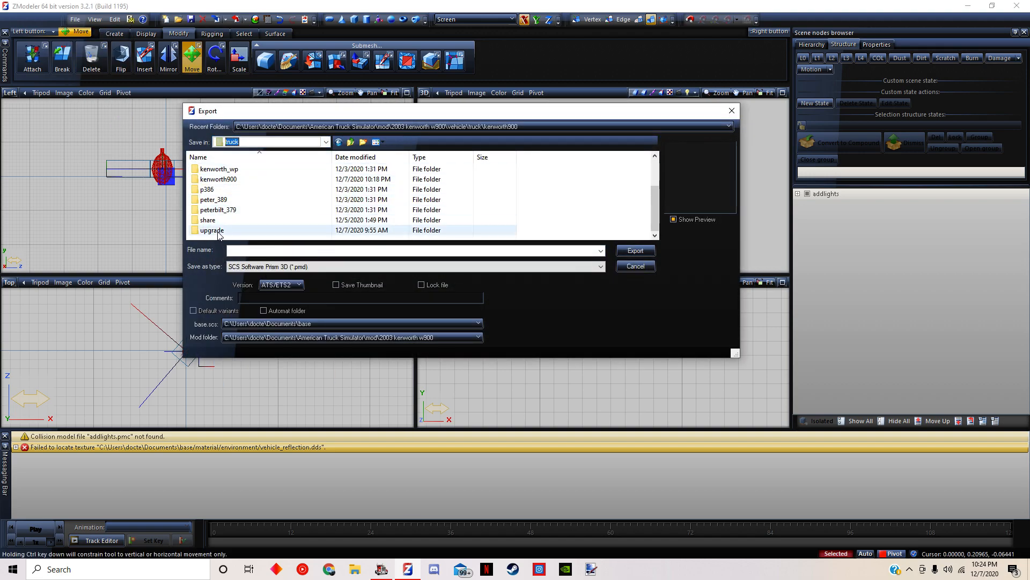
pyautogui.doubleClick(218, 231)
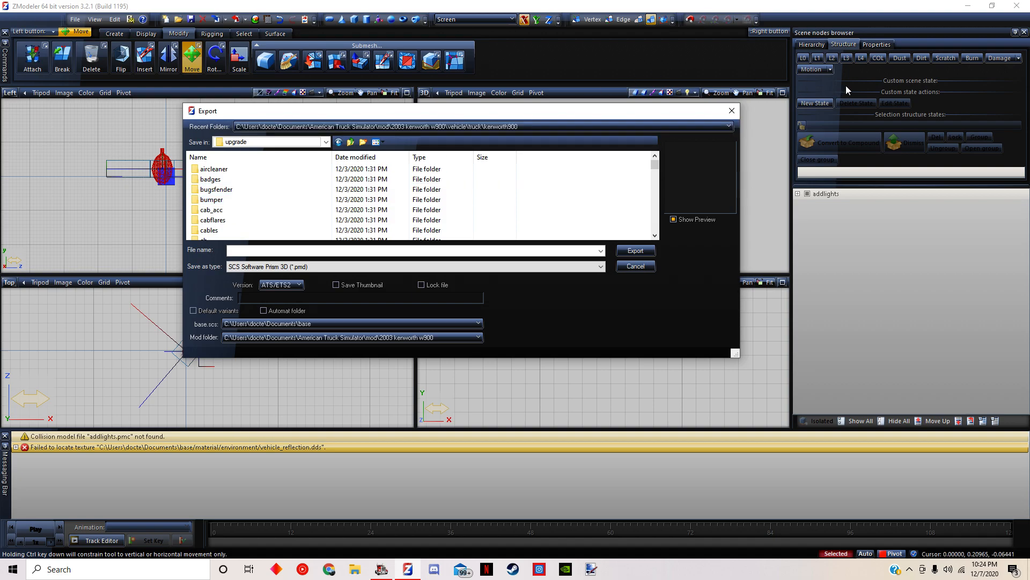
# Export the model to the classicxl folder inside upgrade\mirror, overwriting addlights.pmd
pyautogui.scroll(-8, 216, 194)
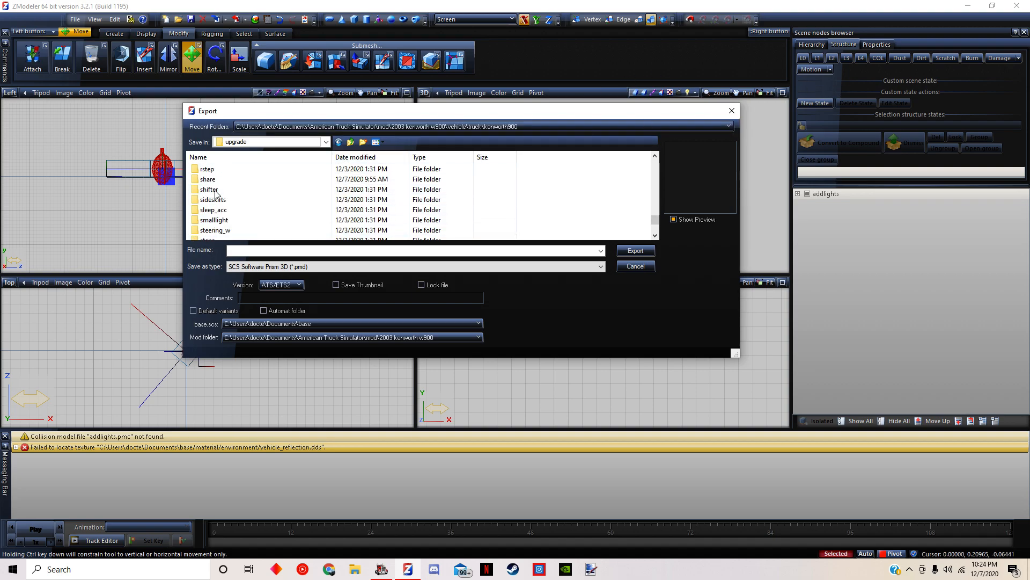
pyautogui.scroll(-2, 216, 193)
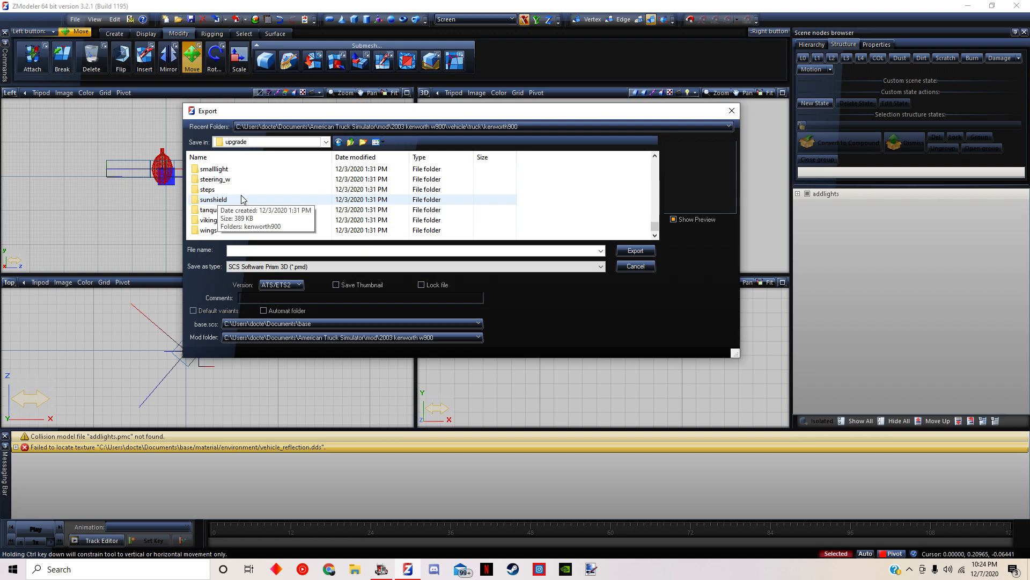
pyautogui.scroll(3, 242, 202)
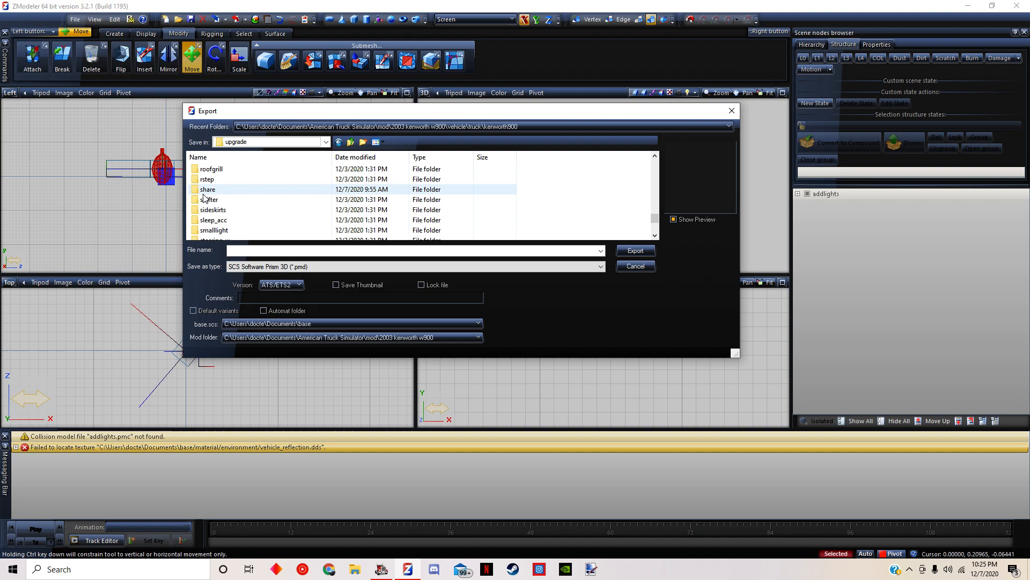
pyautogui.scroll(-2, 232, 209)
pyautogui.scroll(3, 232, 209)
pyautogui.scroll(2, 233, 209)
pyautogui.doubleClick(232, 202)
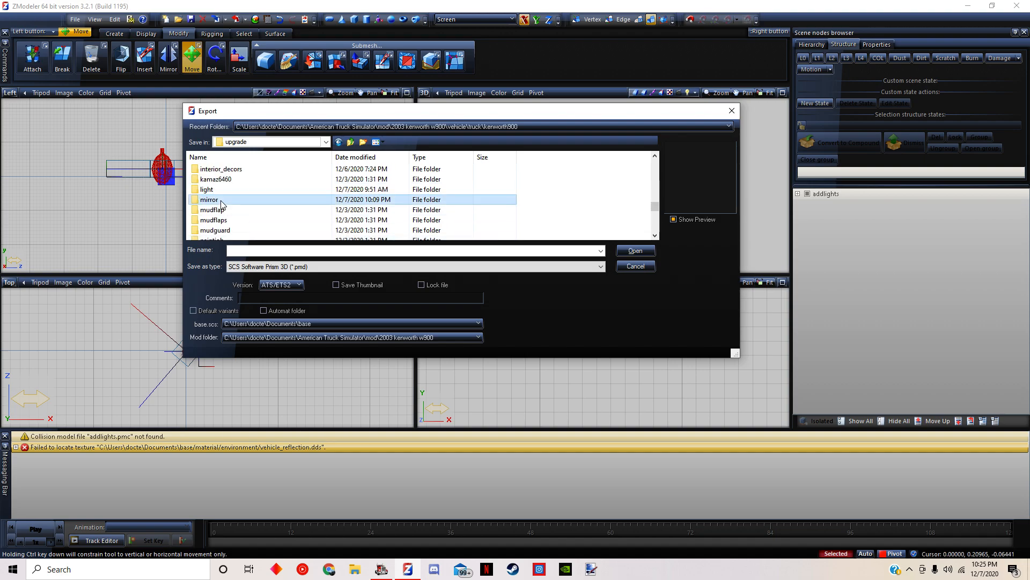
pyautogui.doubleClick(220, 171)
pyautogui.click(221, 189)
pyautogui.click(645, 252)
pyautogui.click(542, 285)
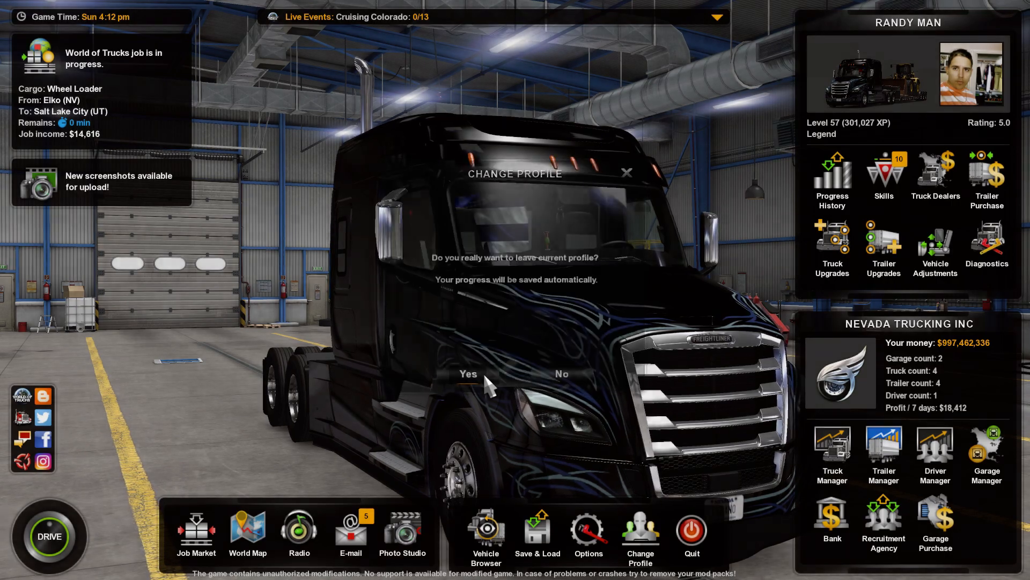
# Return to American Truck Simulator and agree to leave the current profile
pyautogui.click(483, 371)
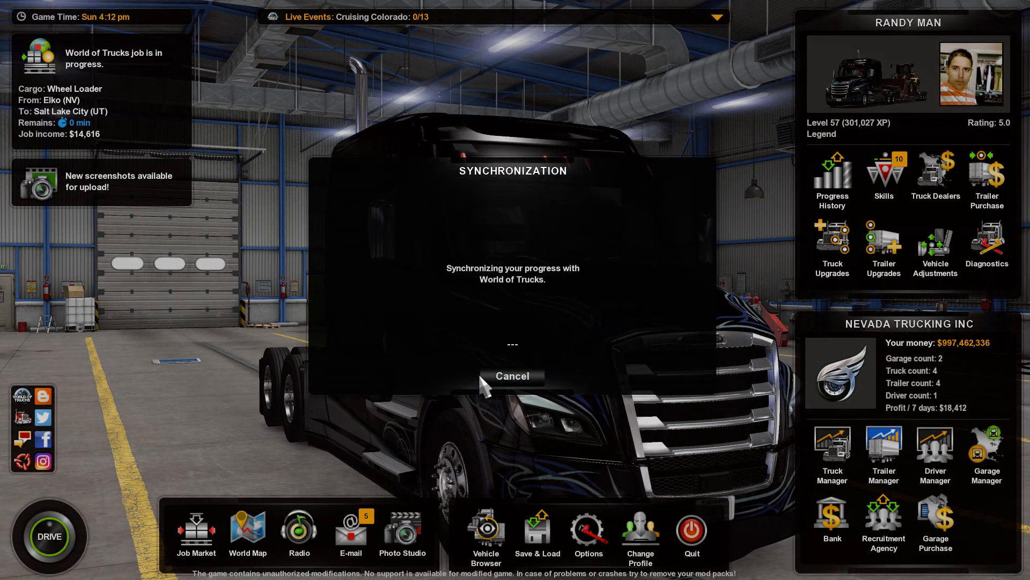
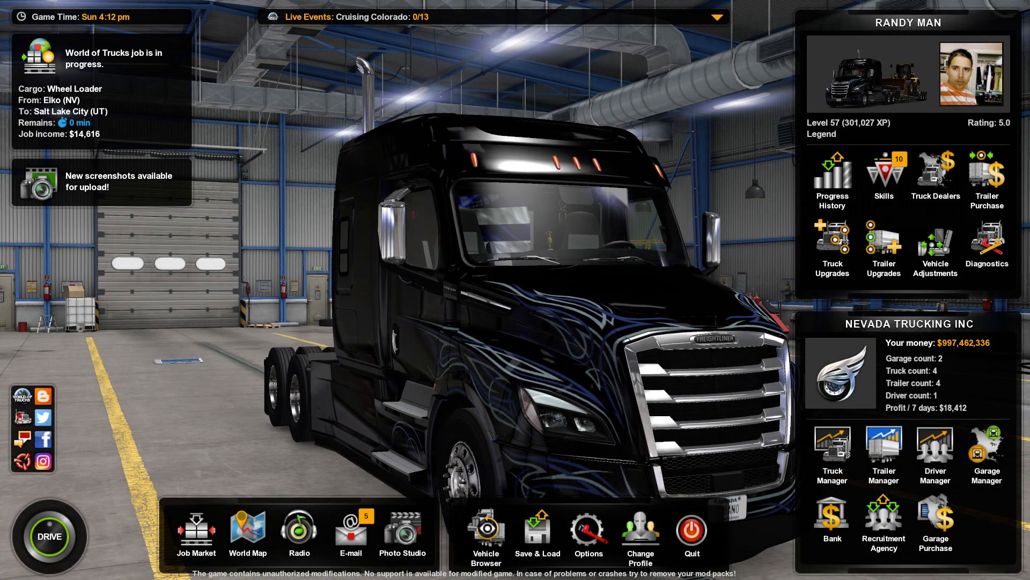
# Open the truck browser and choose the Kenworth W900B truck design
pyautogui.click(486, 528)
pyautogui.click(480, 227)
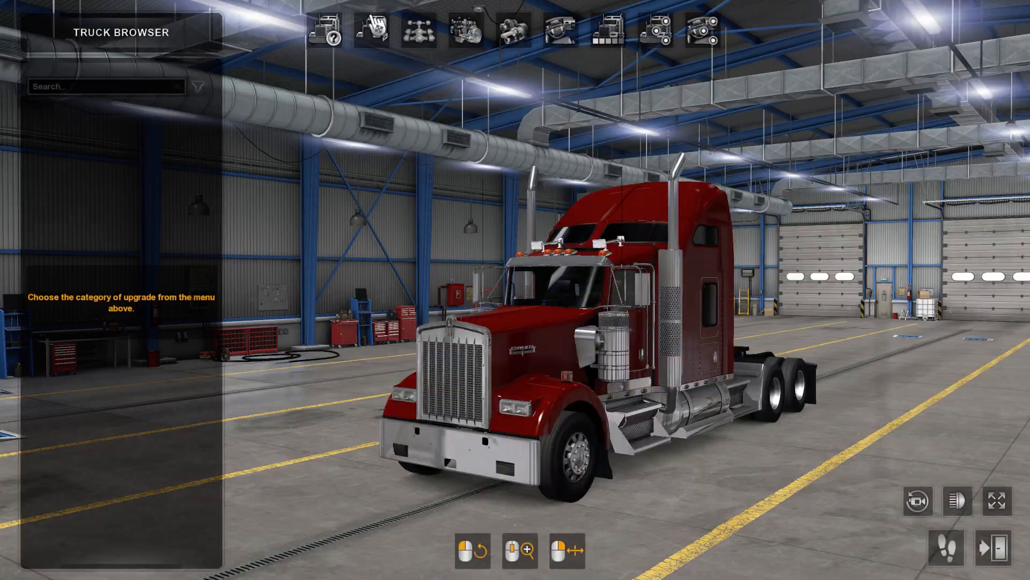
pyautogui.click(324, 29)
pyautogui.scroll(2, 102, 127)
pyautogui.click(107, 128)
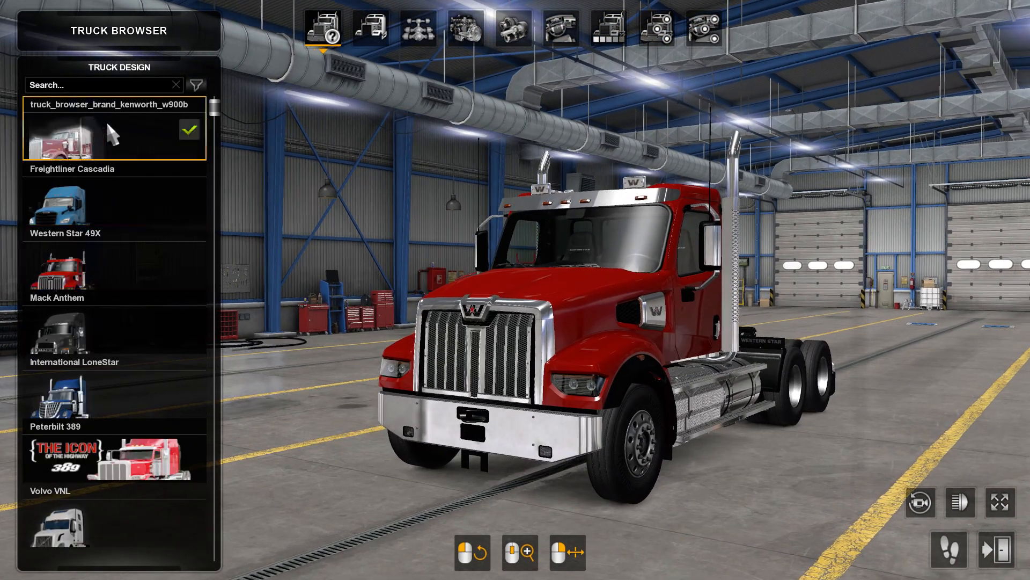
# Fit the Mirrors lights accessory on the truck, inspect its placement, and bring up the developer console
pyautogui.click(657, 29)
pyautogui.click(755, 252)
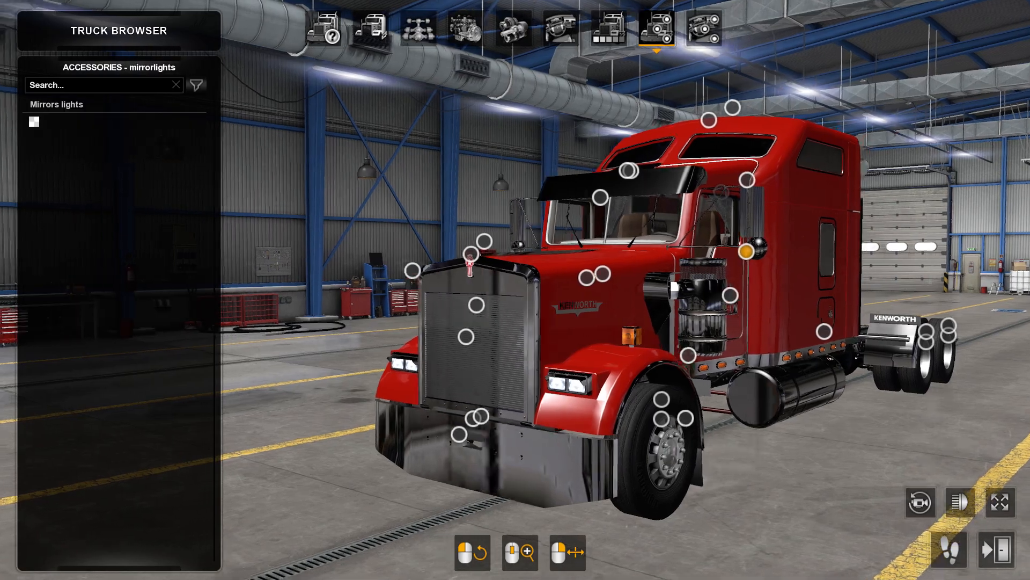
pyautogui.click(105, 119)
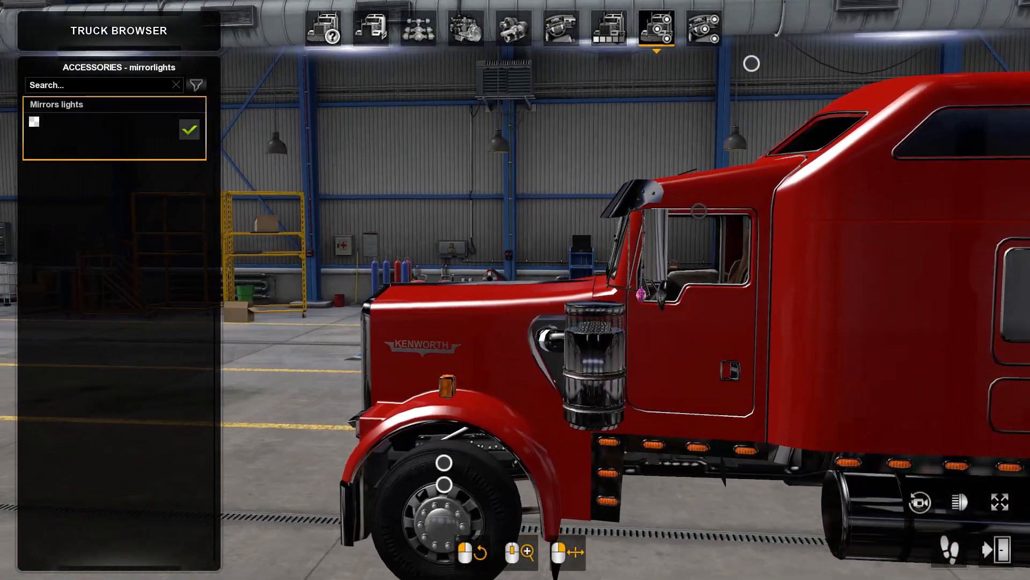
pyautogui.moveTo(678, 213); pyautogui.dragTo(794, 219)
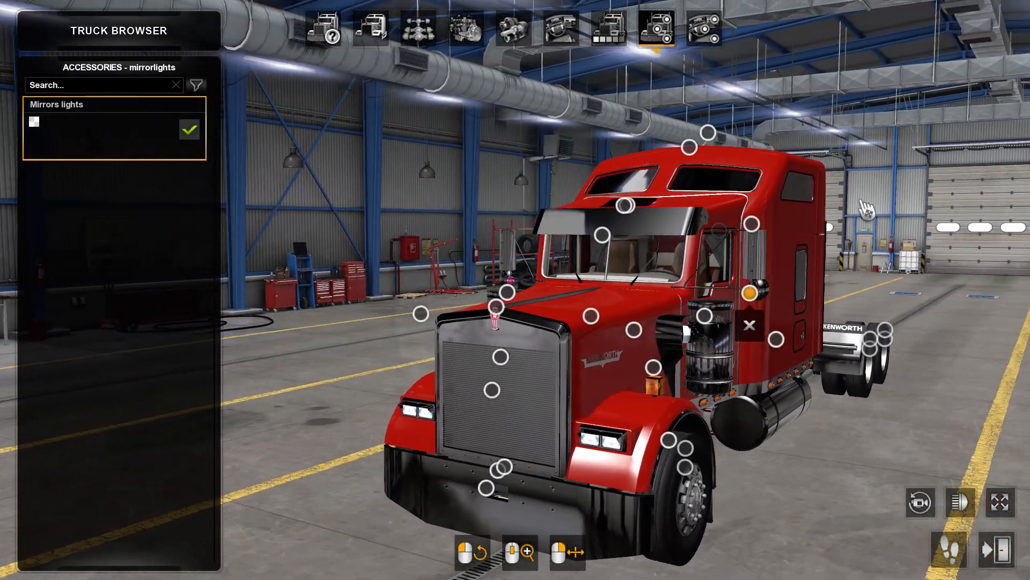
pyautogui.press('`')
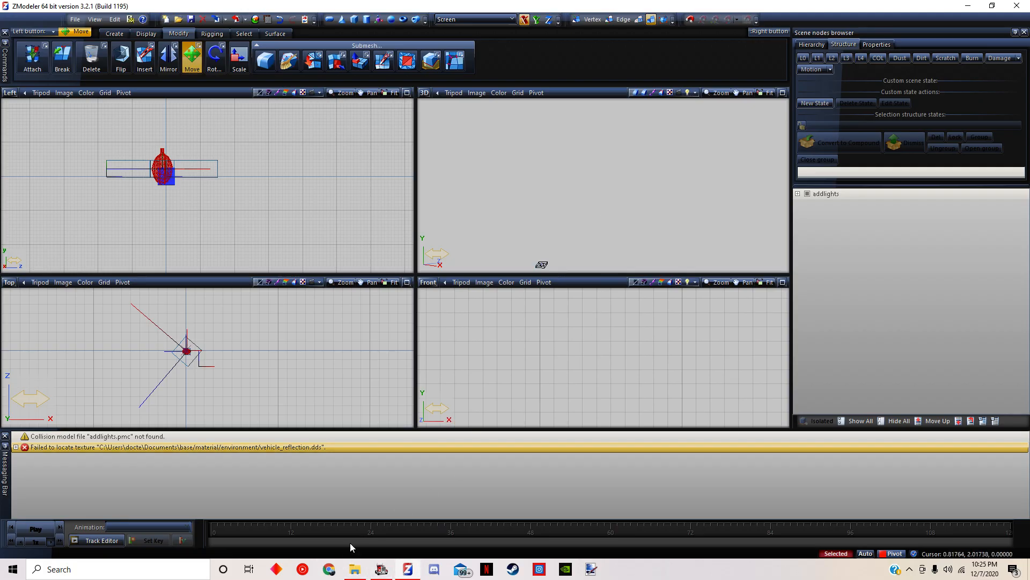
# Switch to File Explorer, browse from the mod folder to freightliner.classic\textures, and copy kuzov.dds and kuzov.tobj
pyautogui.click(355, 569)
pyautogui.click(438, 230)
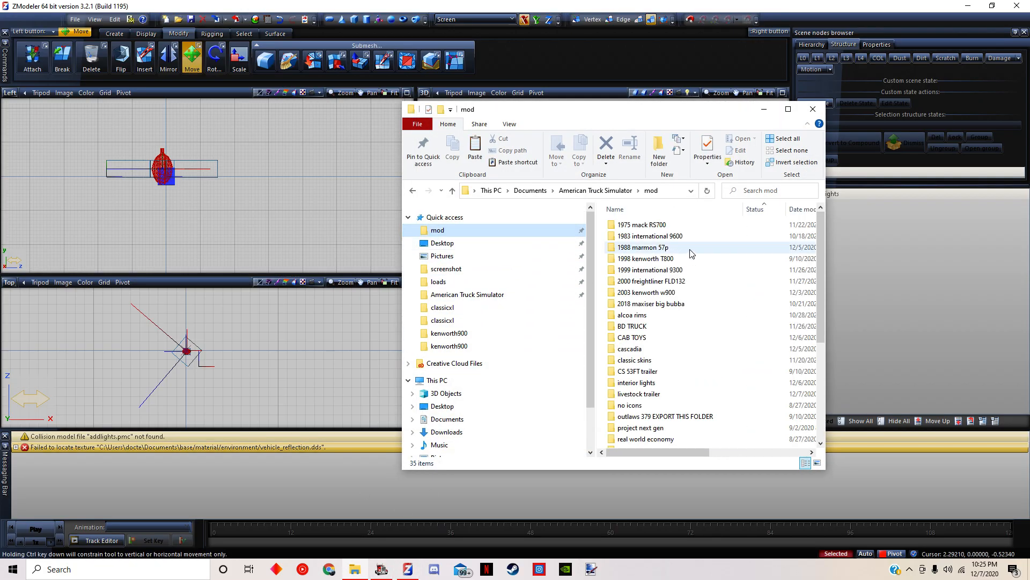
pyautogui.doubleClick(655, 293)
pyautogui.doubleClick(644, 285)
pyautogui.doubleClick(644, 236)
pyautogui.click(654, 237)
pyautogui.doubleClick(655, 236)
pyautogui.doubleClick(647, 252)
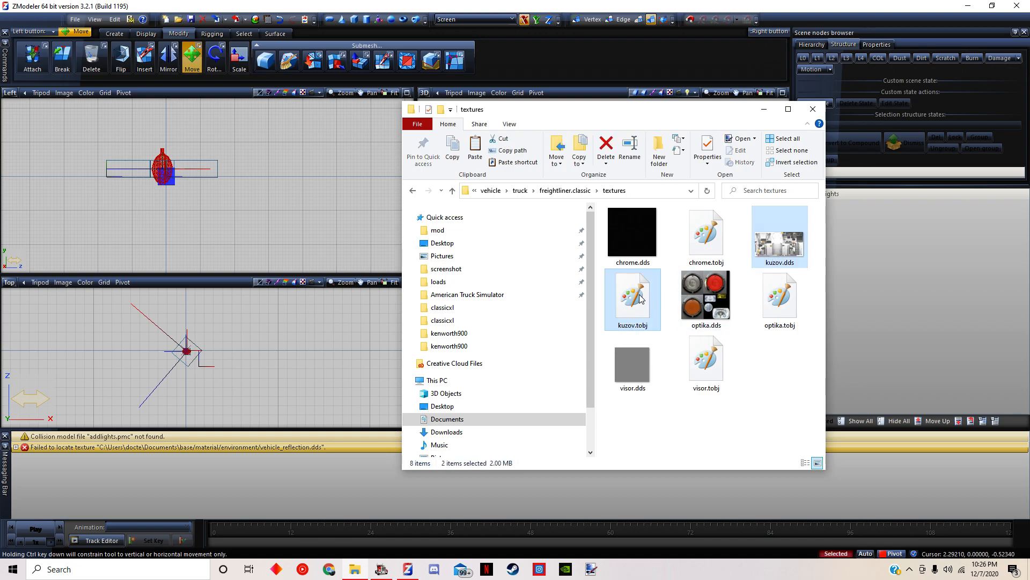
# Open the vehicle\truck folder of the 2003 kenworth w900 mod
pyautogui.click(504, 231)
pyautogui.doubleClick(637, 299)
pyautogui.doubleClick(641, 282)
pyautogui.doubleClick(609, 237)
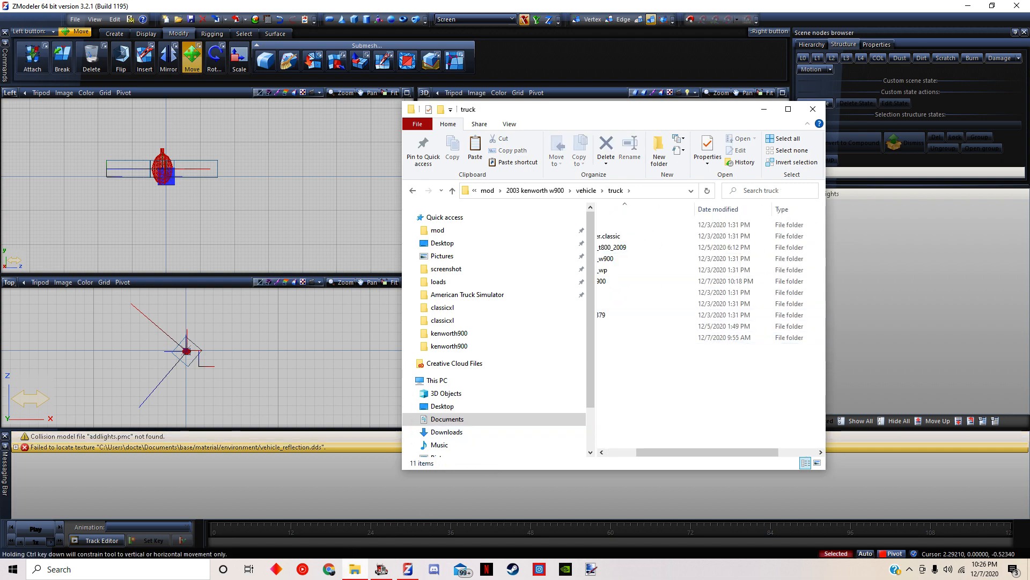
# Return to the game, check the console for texture errors, and examine the mirror lights on the Kenworth up close
pyautogui.click(389, 573)
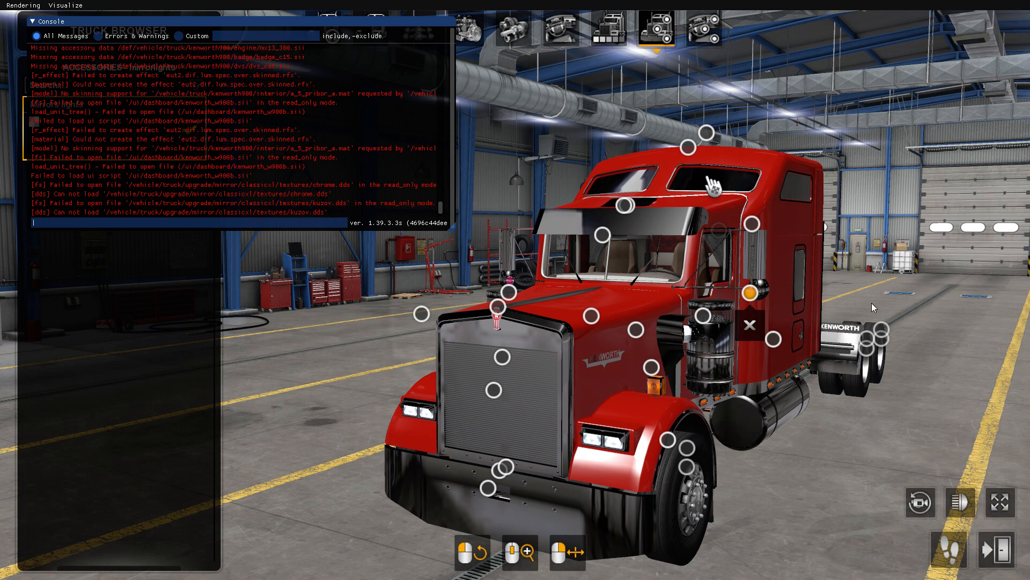
pyautogui.press('`')
pyautogui.scroll(3, 714, 186)
pyautogui.moveTo(714, 186); pyautogui.dragTo(642, 384)
pyautogui.moveTo(706, 323); pyautogui.dragTo(725, 285)
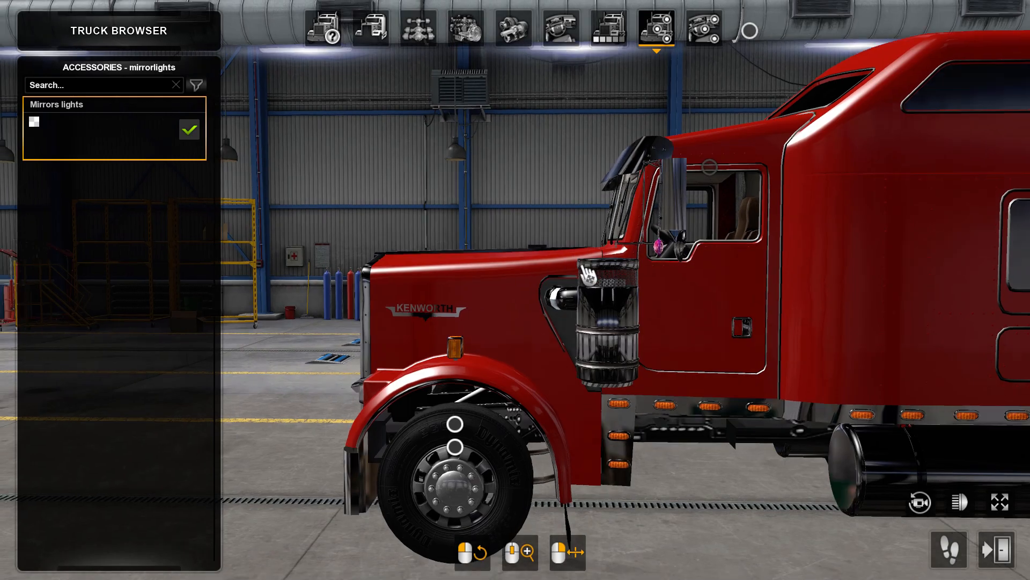
pyautogui.press('`')
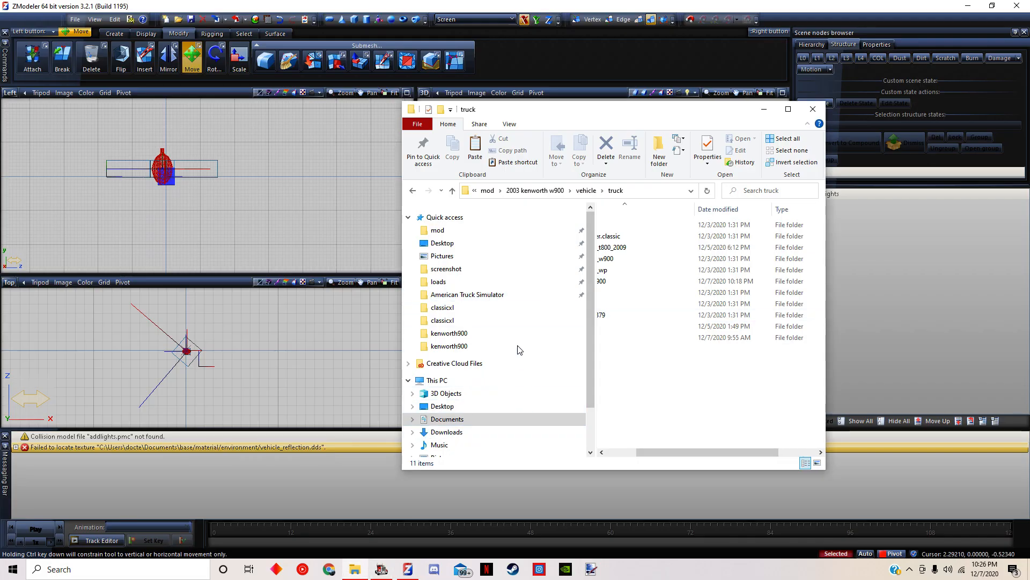
# In File Explorer, copy chrome.dds, chrome.tobj, kuzov.dds and kuzov.tobj from the freightliner.classic\textures folder
pyautogui.doubleClick(639, 236)
pyautogui.doubleClick(643, 248)
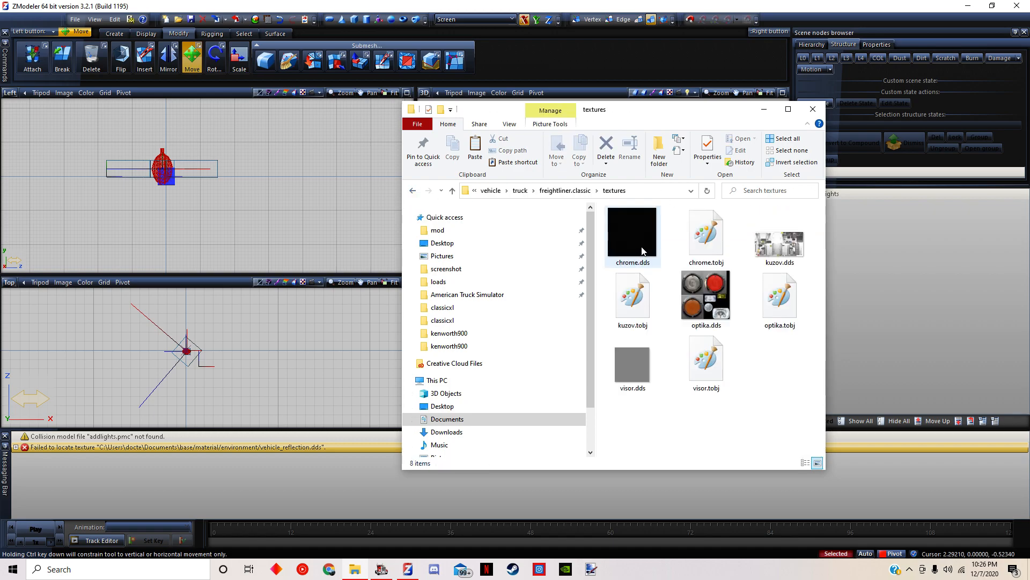
pyautogui.keyDown('shift'); pyautogui.click(638, 304); pyautogui.keyUp('shift')
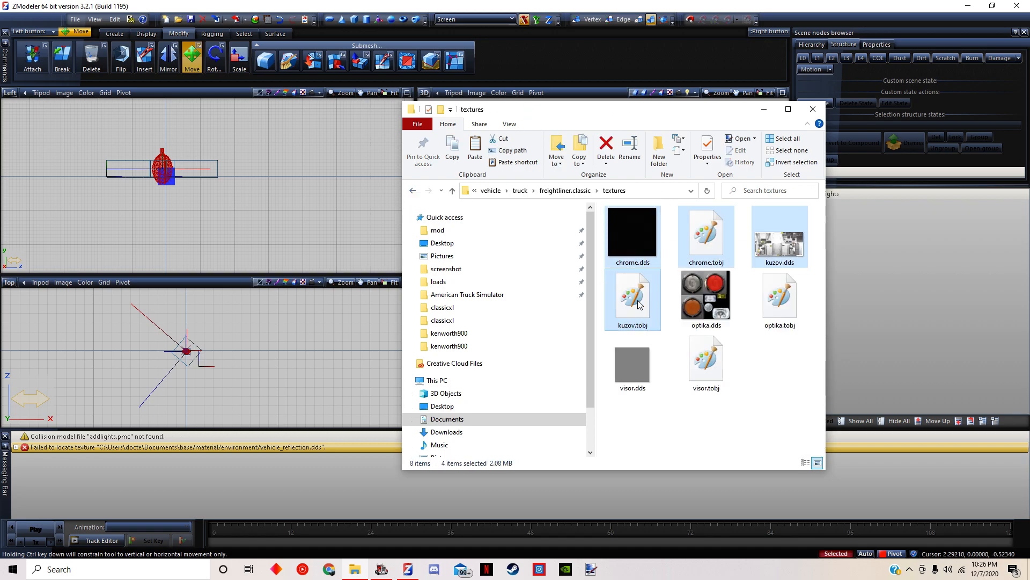
# Paste the chrome and kuzov textures into upgrade\mirror\classicxl\textures, keeping the tobj files already there
pyautogui.click(515, 192)
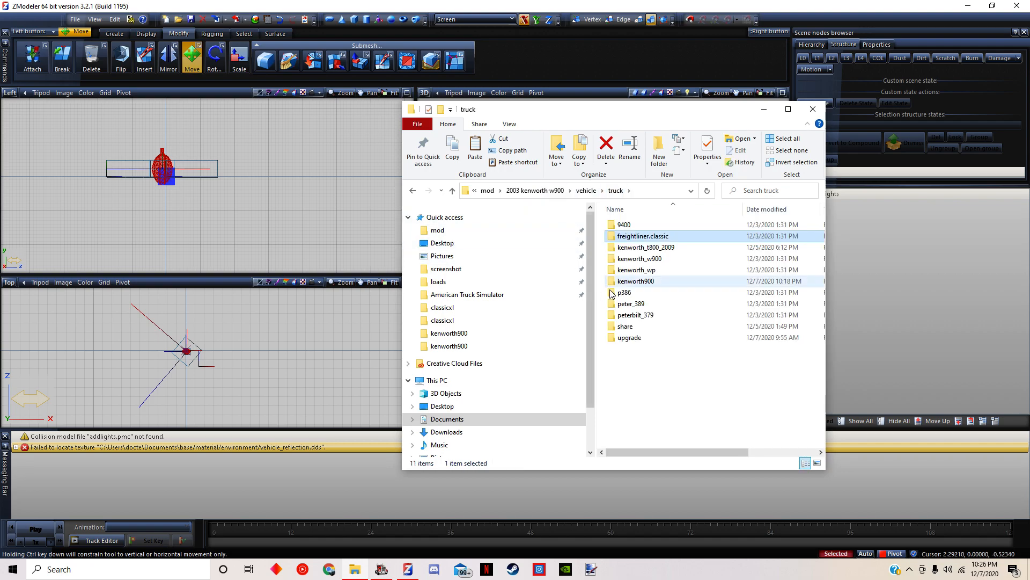
pyautogui.doubleClick(633, 338)
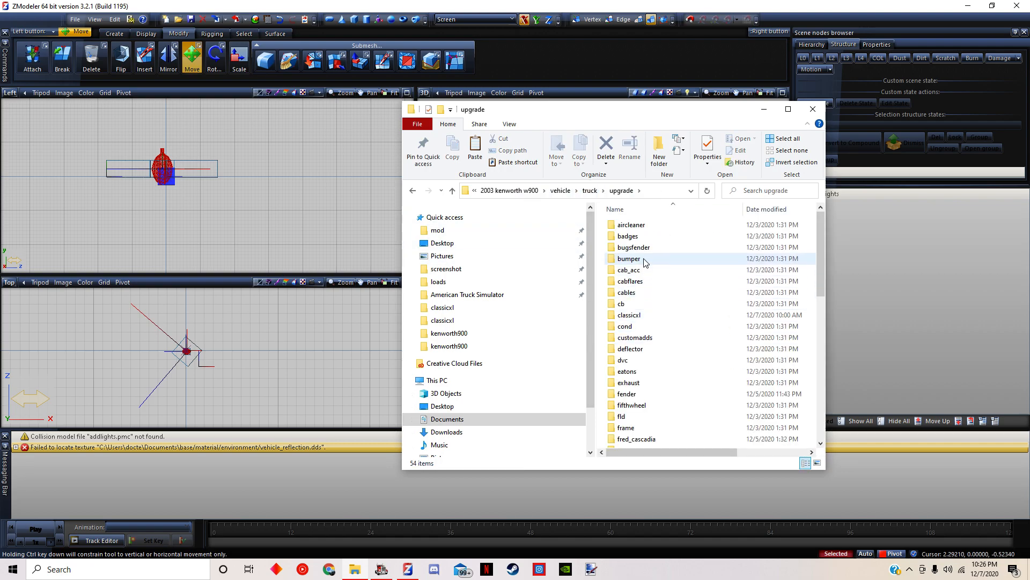
pyautogui.scroll(-6, 651, 304)
pyautogui.doubleClick(671, 359)
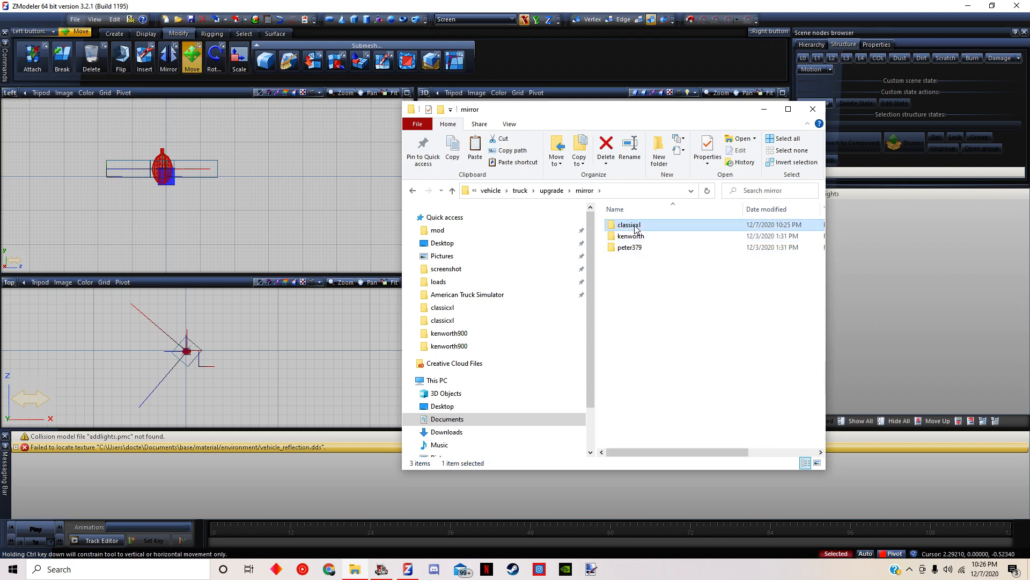
pyautogui.doubleClick(636, 229)
pyautogui.doubleClick(631, 237)
pyautogui.rightClick(681, 372)
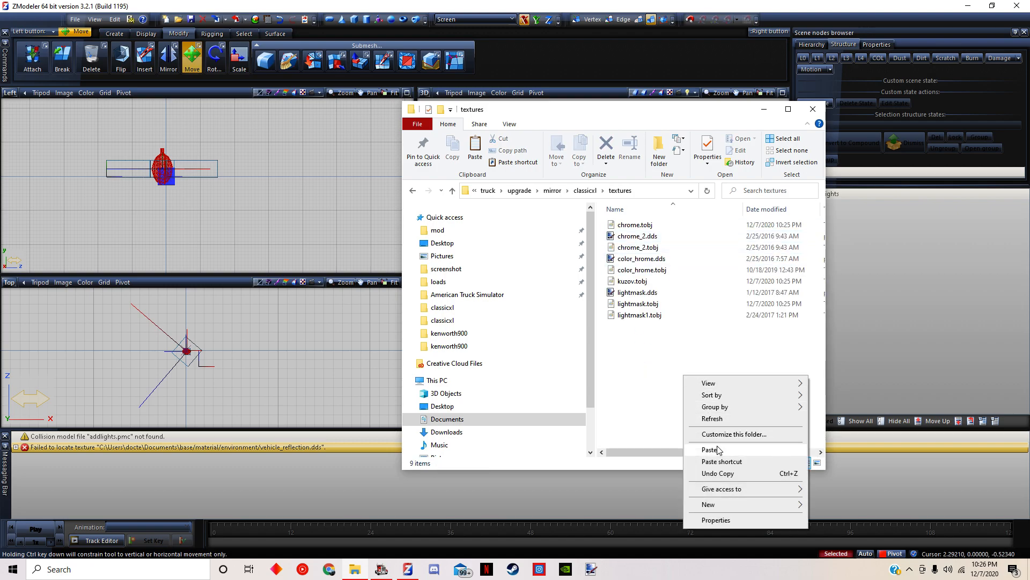
pyautogui.click(719, 449)
pyautogui.click(624, 145)
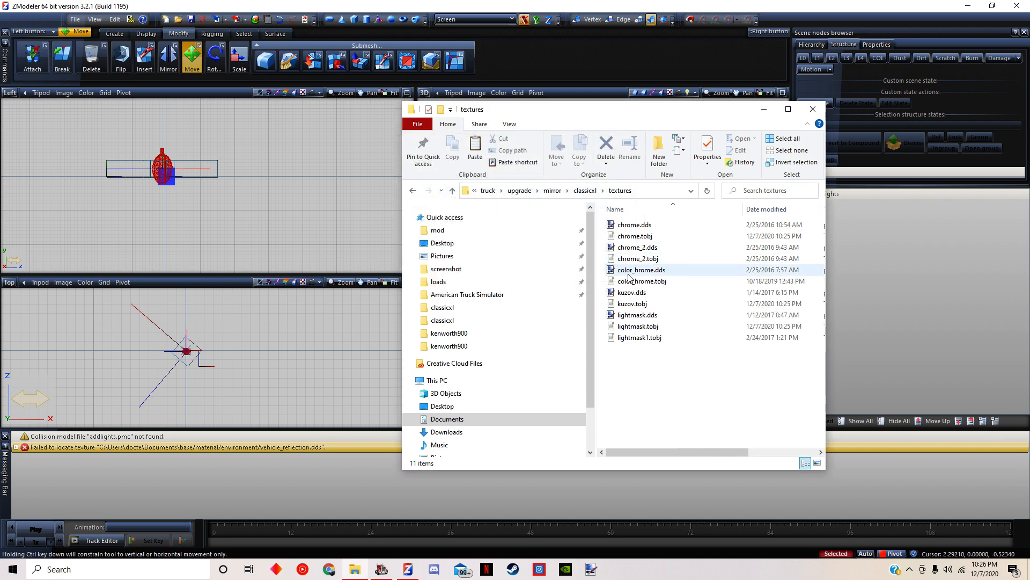
# Return to the game, dismiss the console, and examine the mirror lights from the truck's side without the interface
pyautogui.click(383, 568)
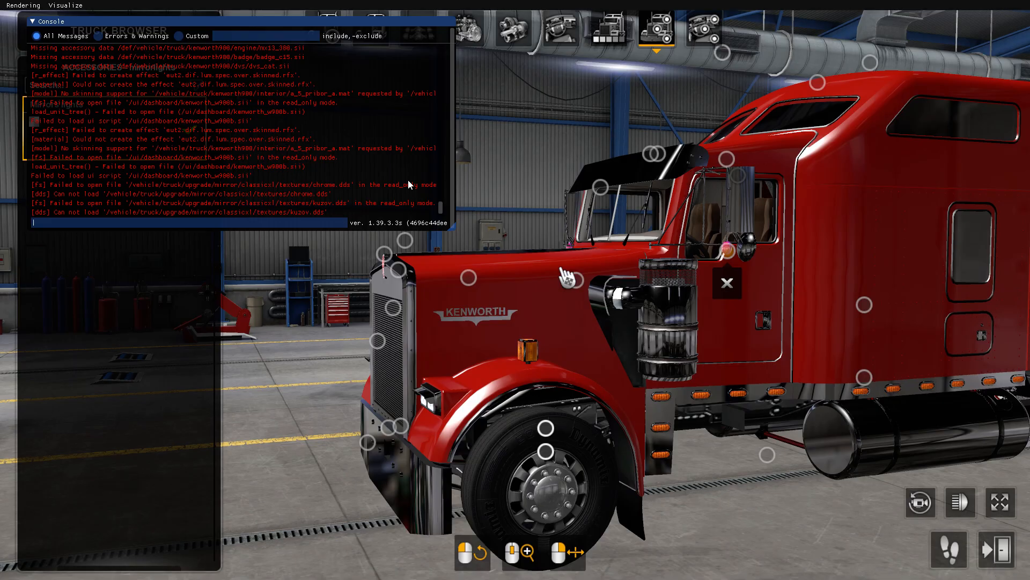
pyautogui.press('`')
pyautogui.moveTo(699, 242); pyautogui.dragTo(724, 295)
pyautogui.click(1000, 502)
pyautogui.moveTo(751, 344); pyautogui.dragTo(400, 366)
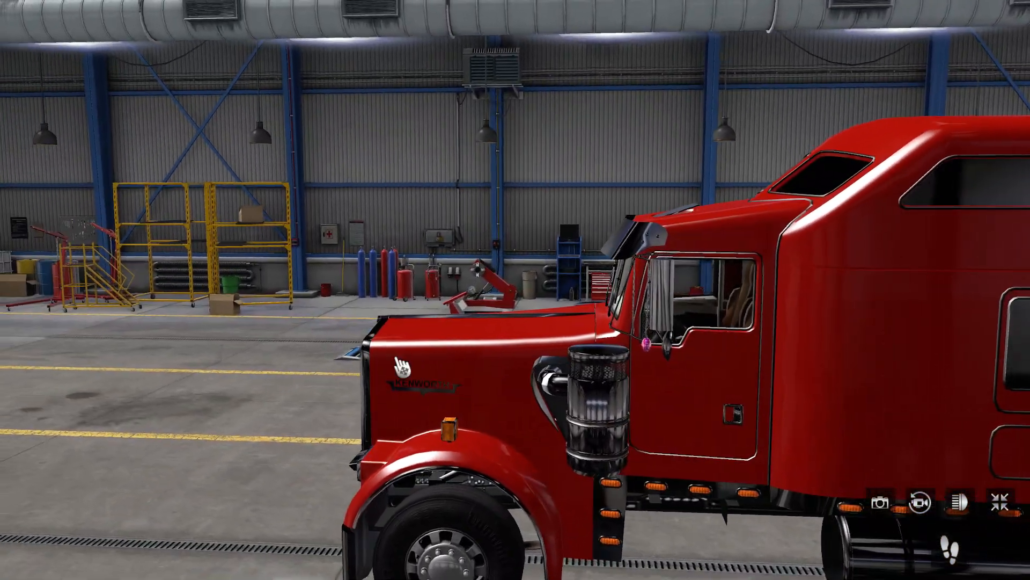
pyautogui.moveTo(658, 408); pyautogui.dragTo(671, 357)
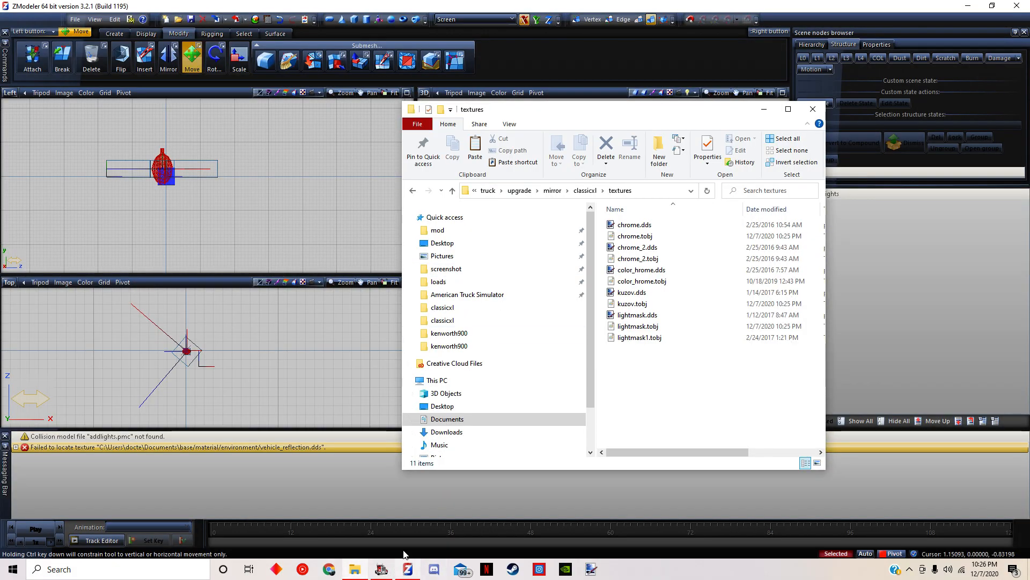
# Close the File Explorer window and agree to leave the current profile in American Truck Simulator
pyautogui.click(813, 109)
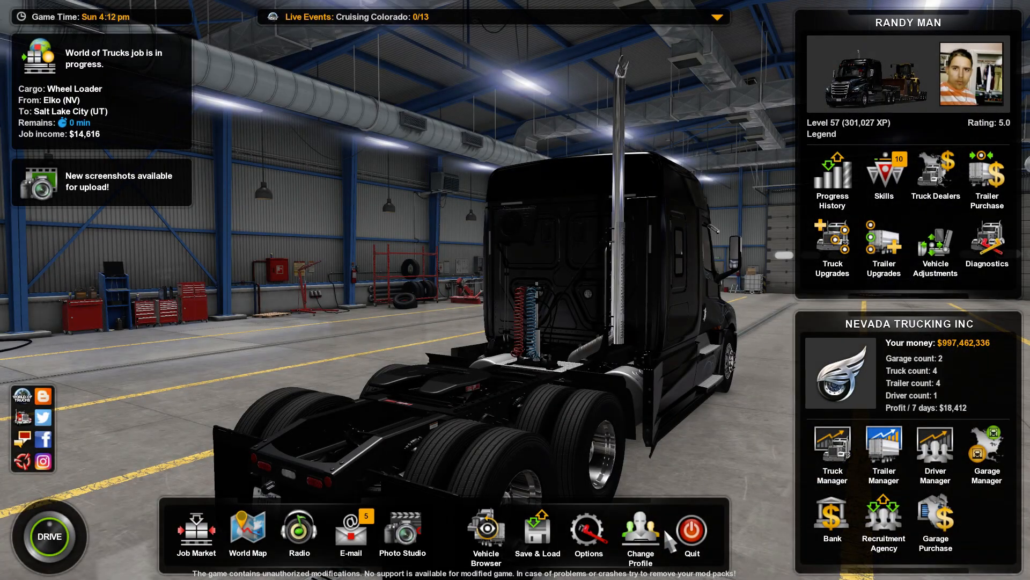
pyautogui.click(654, 529)
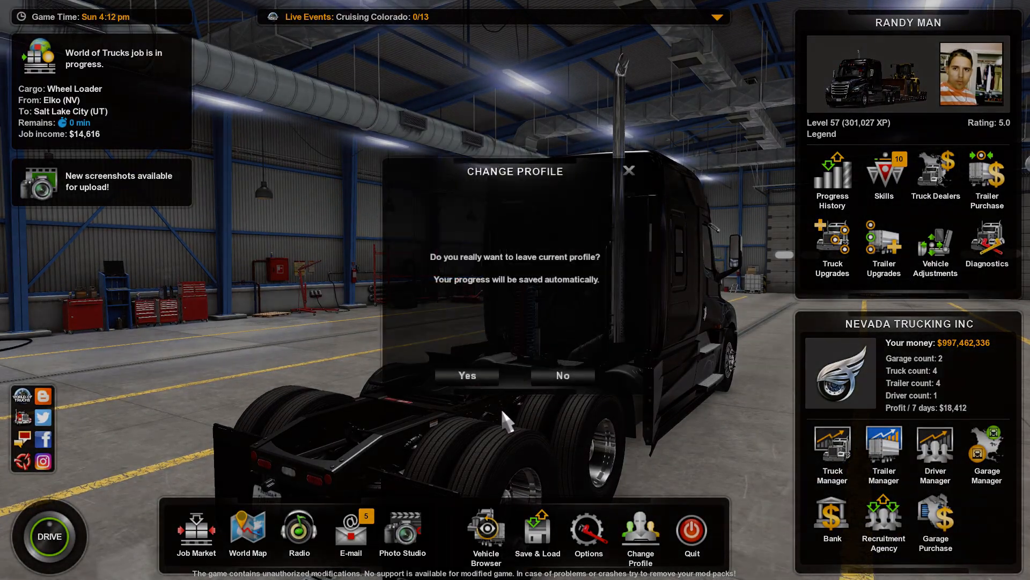
pyautogui.click(468, 374)
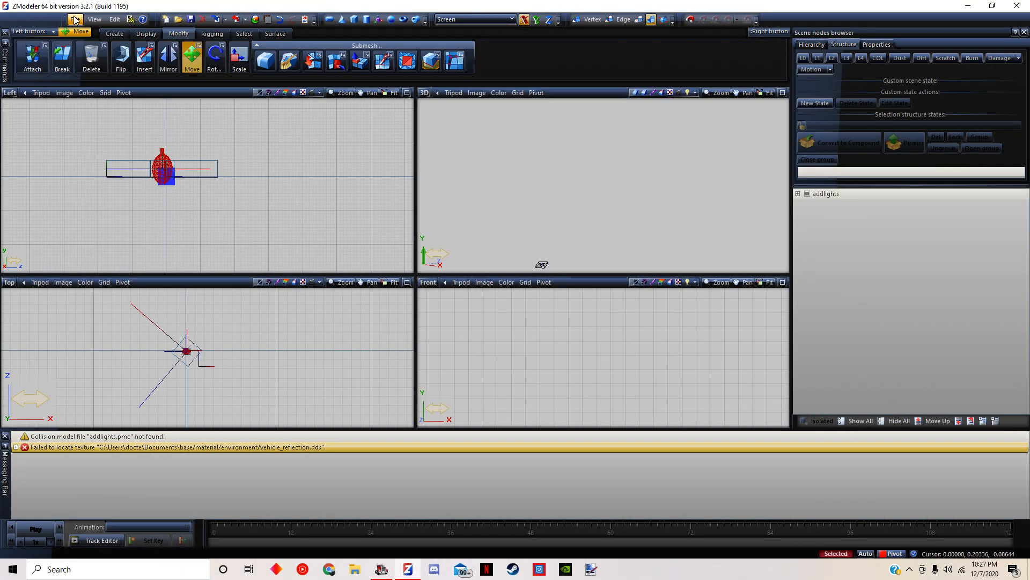
# In ZModeler, start a new scene and import addlights.pmd from the mod's upgrade\mirror\classicxl folder
pyautogui.click(75, 19)
pyautogui.click(84, 32)
pyautogui.click(546, 313)
pyautogui.click(75, 19)
pyautogui.click(86, 104)
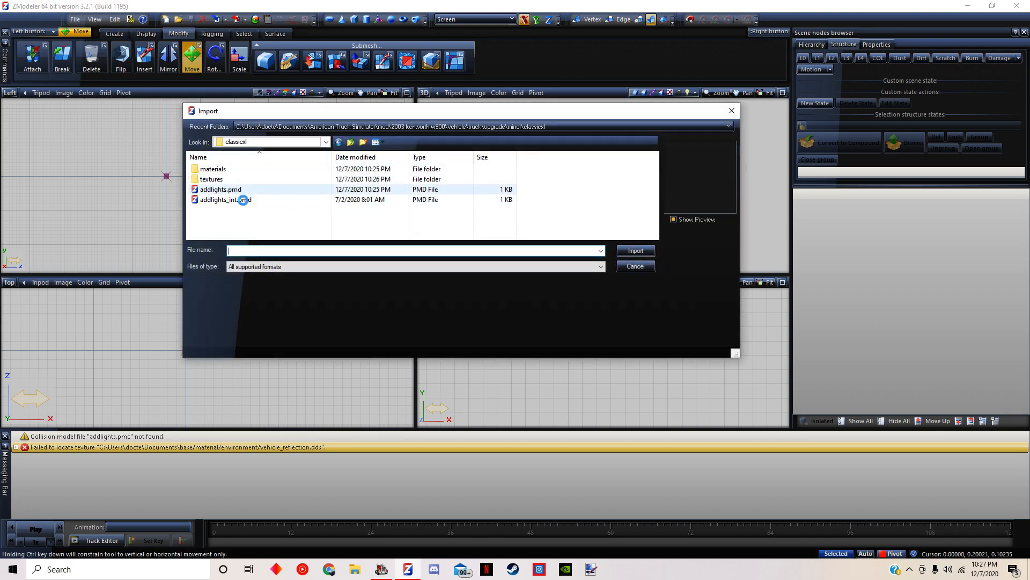
pyautogui.doubleClick(237, 192)
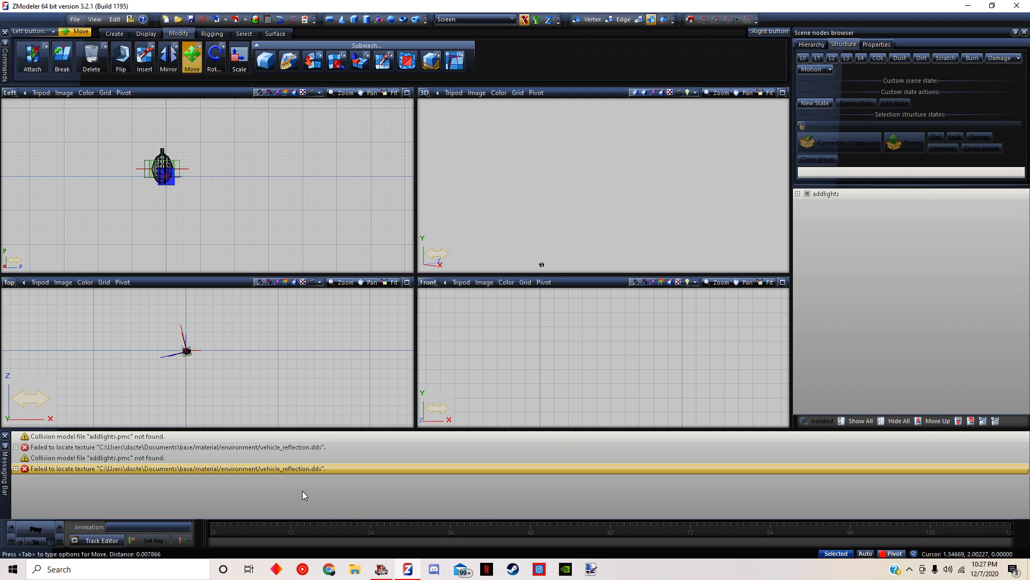
# Nudge the lights slightly sideways and down in the Left view, and export the model over addlights.pmd in classicxl
pyautogui.moveTo(119, 129); pyautogui.dragTo(239, 205)
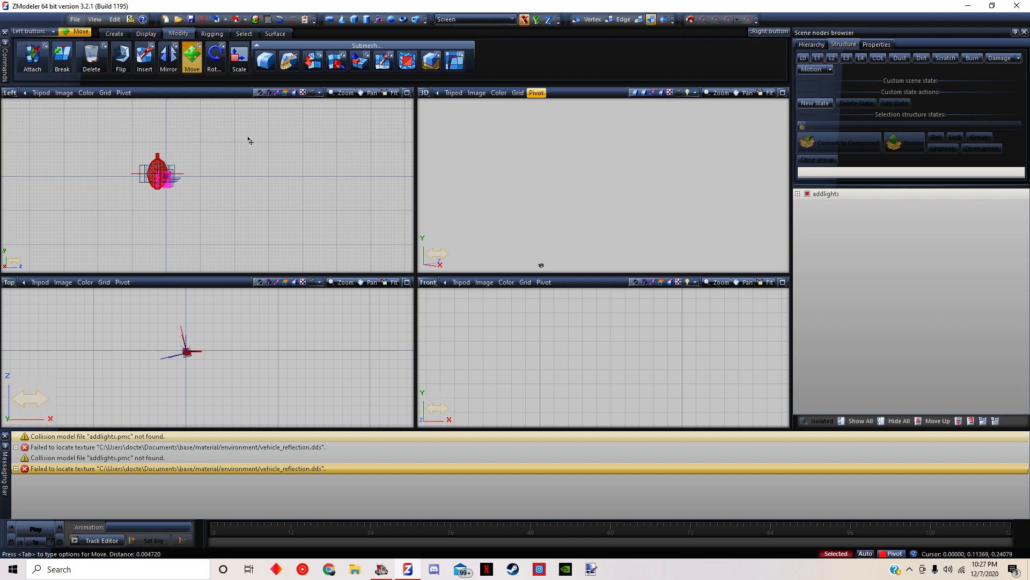
pyautogui.click(75, 19)
pyautogui.click(115, 128)
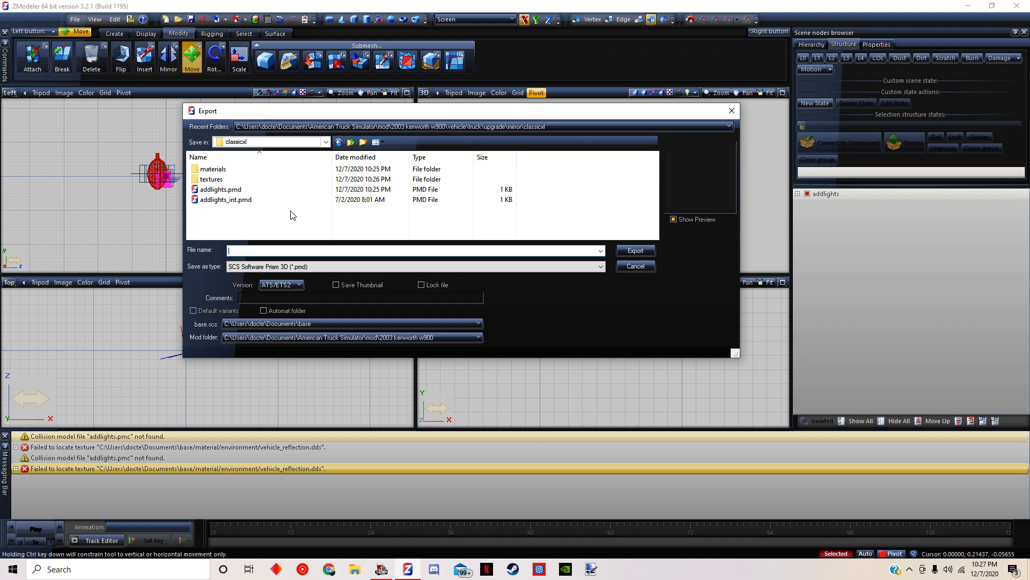
pyautogui.click(225, 189)
pyautogui.click(635, 250)
pyautogui.click(534, 284)
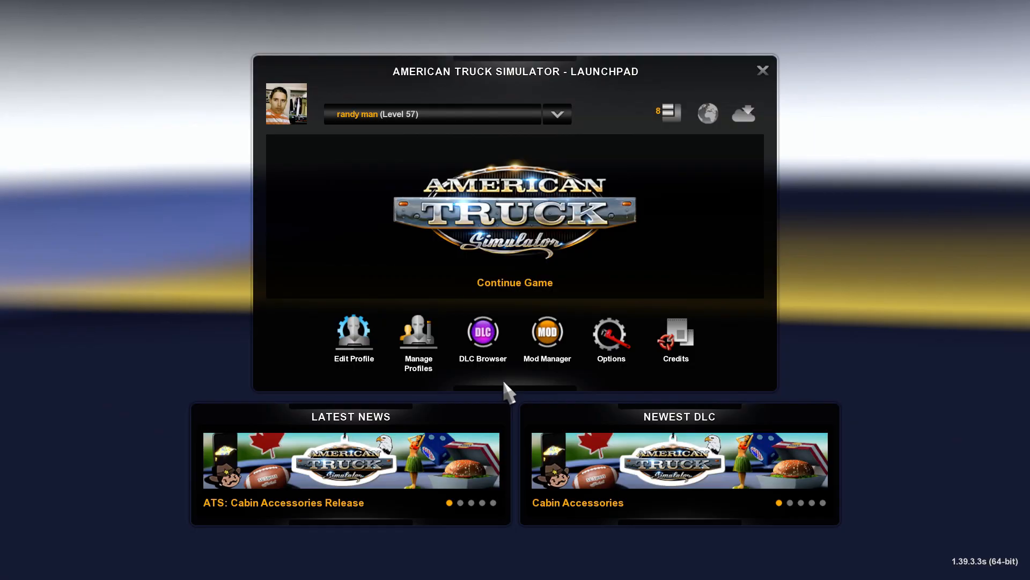
# Return to American Truck Simulator, continue the game with the same profile, and open the truck browser
pyautogui.press('Escape')
pyautogui.press('Escape')
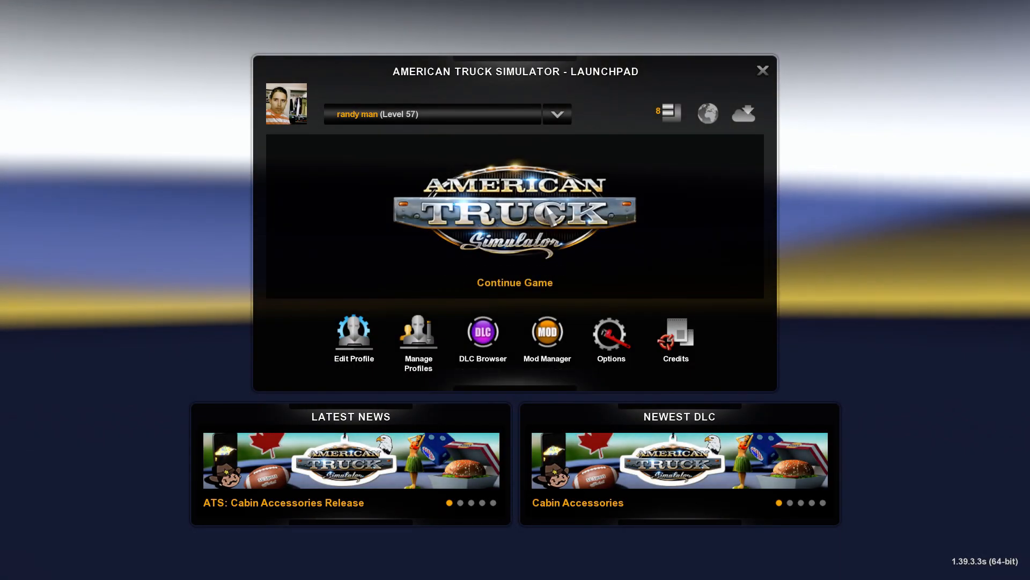
pyautogui.click(533, 222)
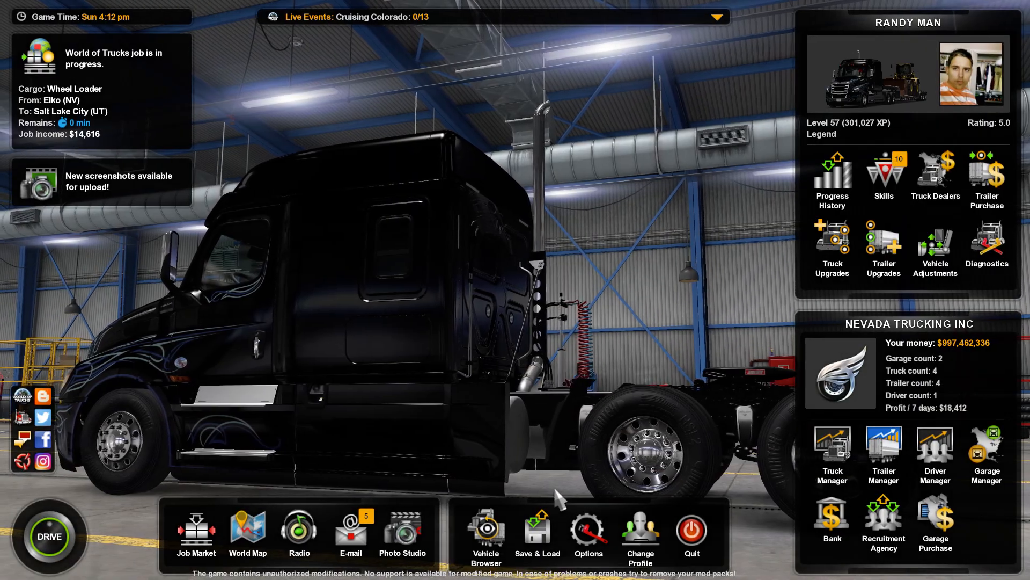
pyautogui.click(491, 531)
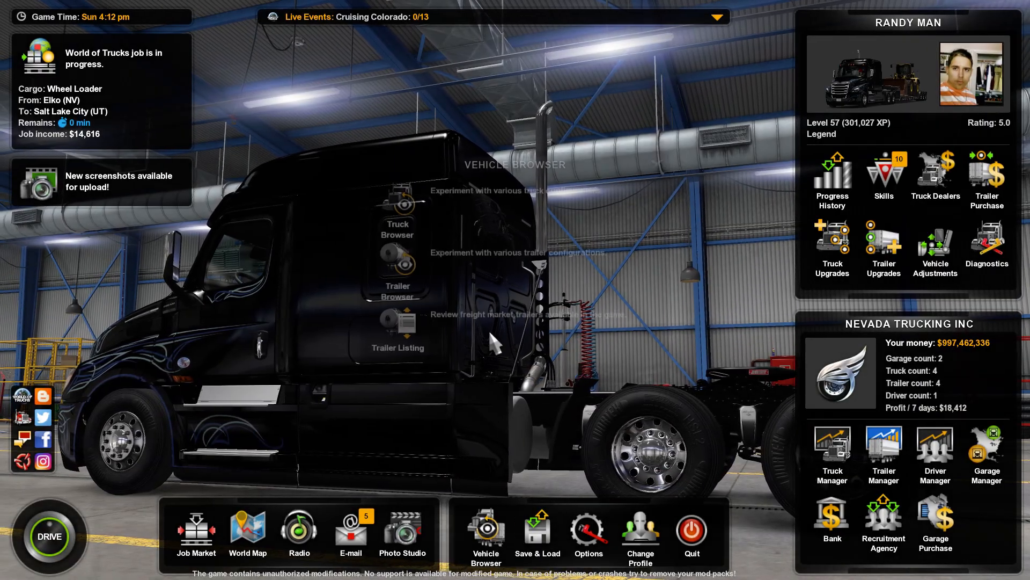
pyautogui.click(397, 212)
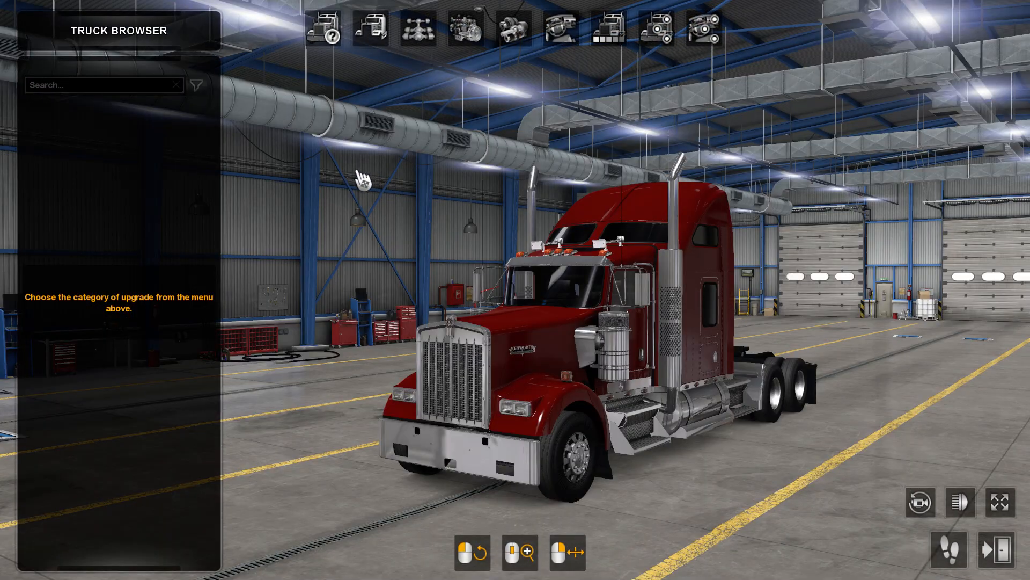
# Choose the Kenworth W900B design again and bring up its Mirrors lights accessory to check the new placement
pyautogui.click(321, 27)
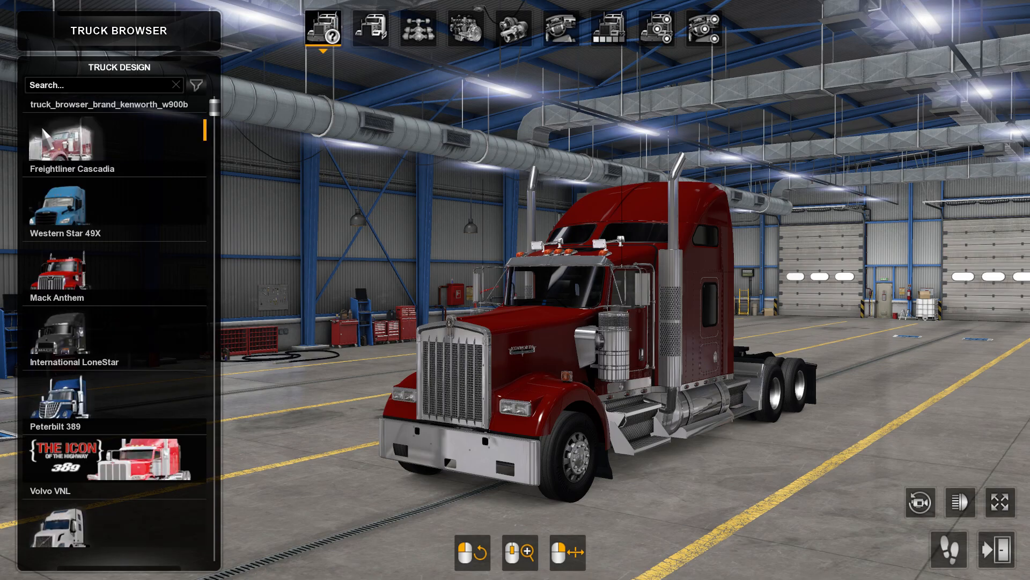
pyautogui.click(107, 134)
pyautogui.click(654, 32)
pyautogui.click(685, 314)
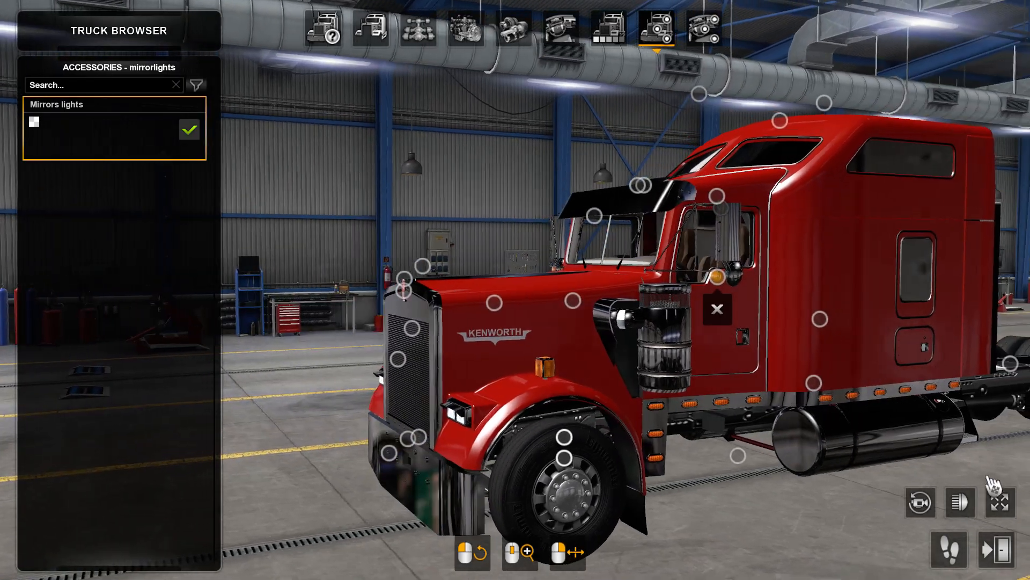
# Inspect the mirror lights up close on the Kenworth in full view with the first-person camera
pyautogui.click(1000, 502)
pyautogui.moveTo(729, 370); pyautogui.dragTo(794, 367)
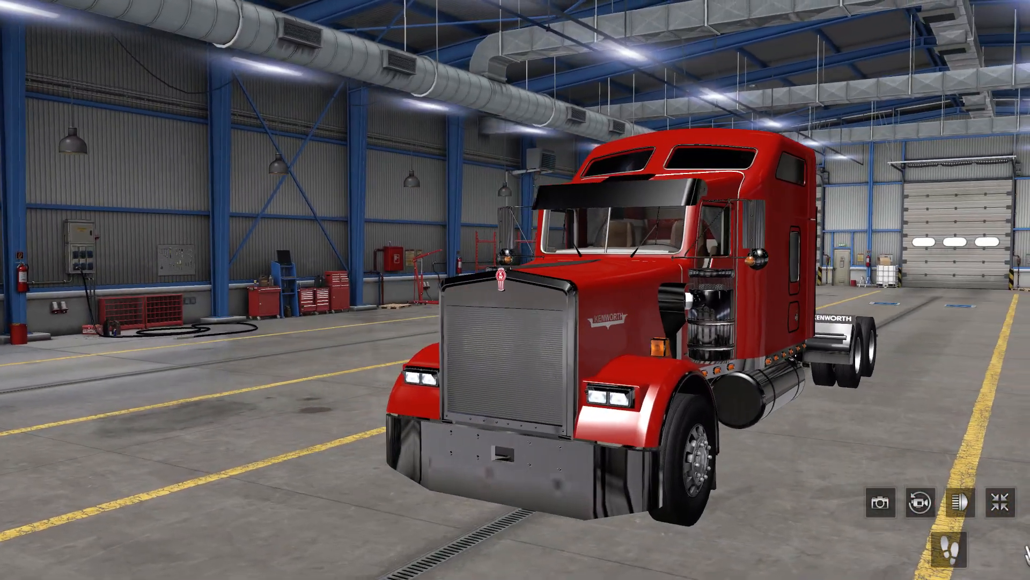
pyautogui.click(949, 549)
pyautogui.press('w')
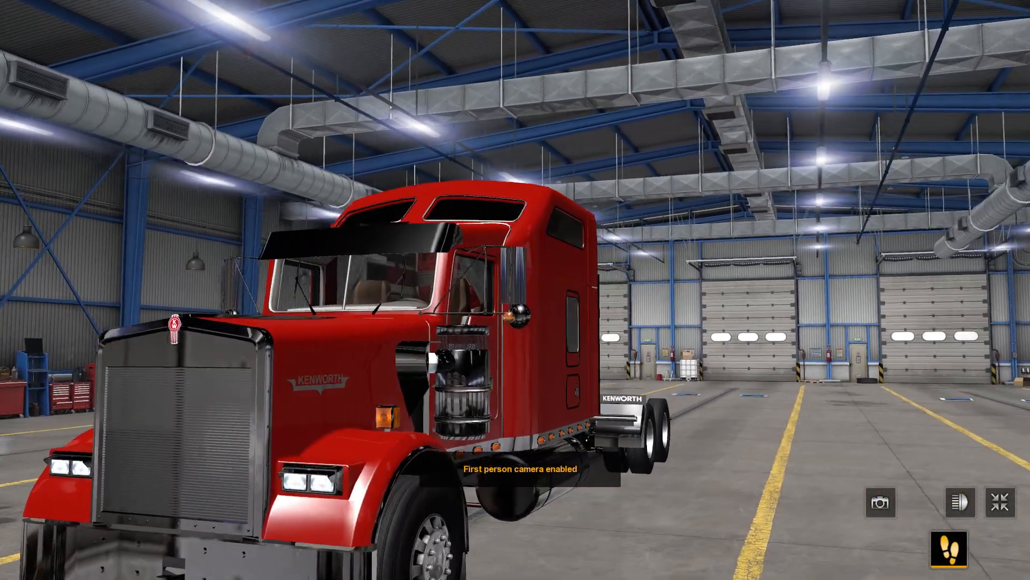
pyautogui.press('w')
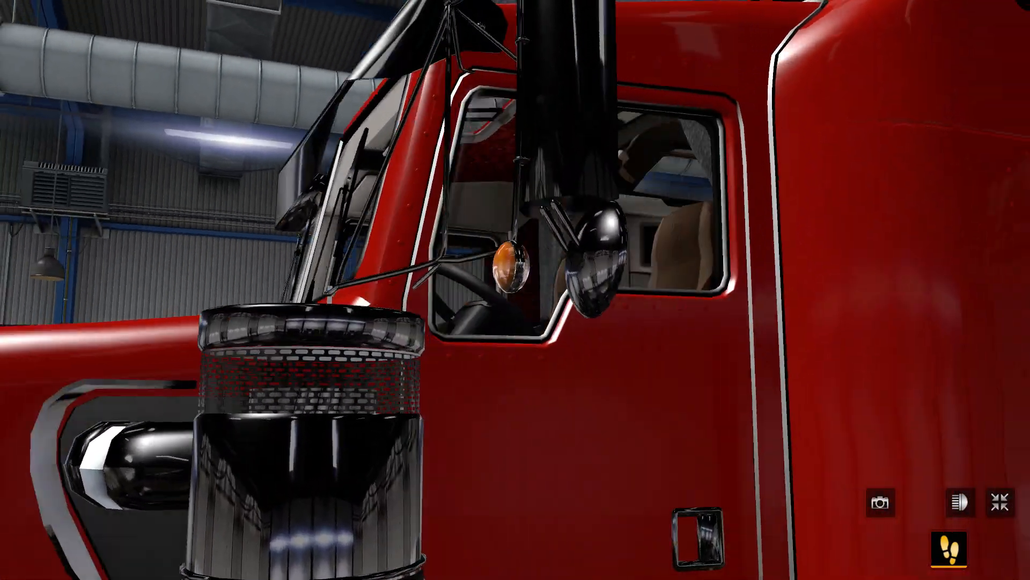
pyautogui.press('s')
pyautogui.press('s')
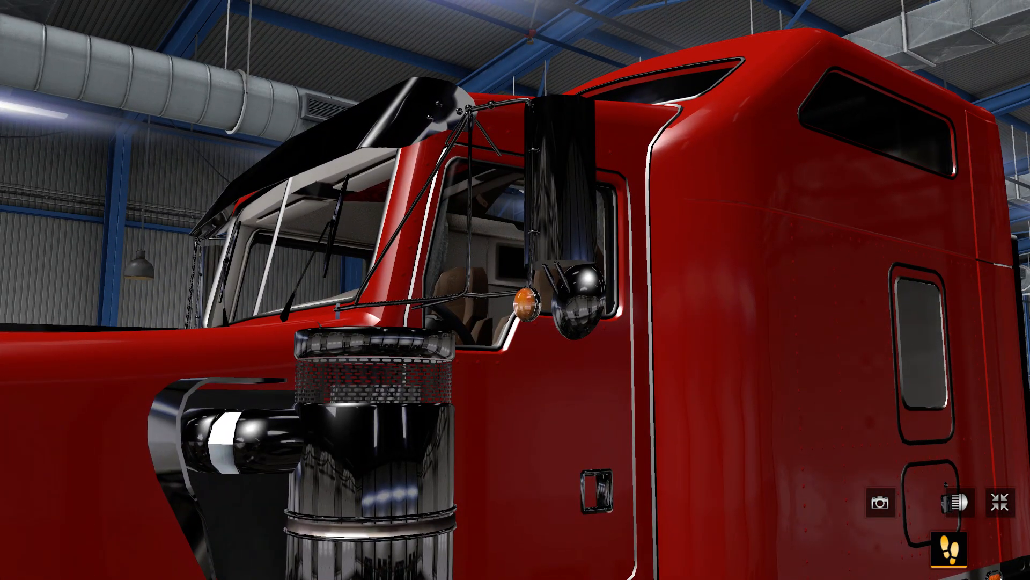
pyautogui.press('w')
# In ZModeler, nudge the lights slightly down in the Left view and export the model over addlights.pmd in classicxl
pyautogui.hotkey('alt', 'Tab')
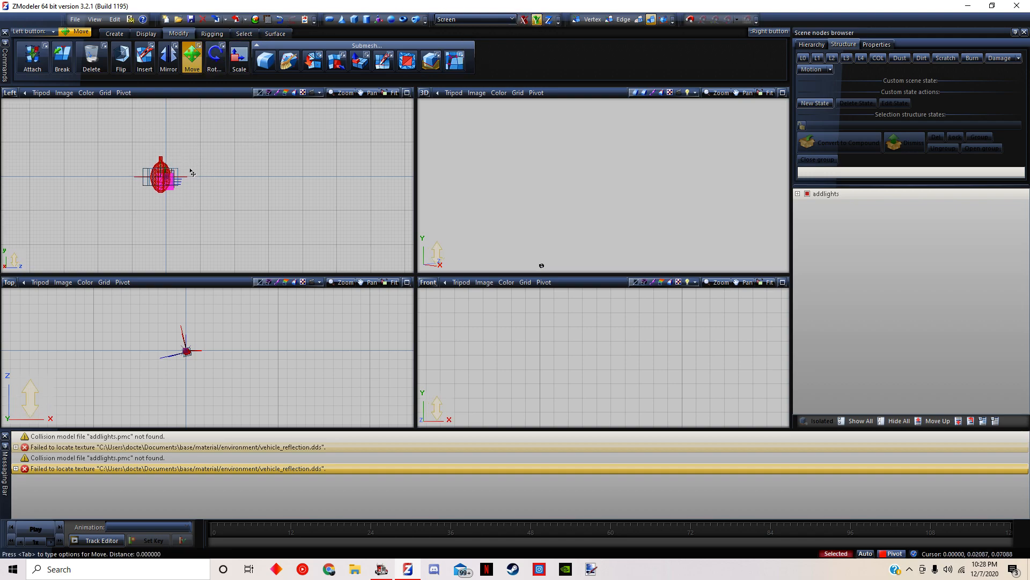
pyautogui.click(75, 19)
pyautogui.click(94, 127)
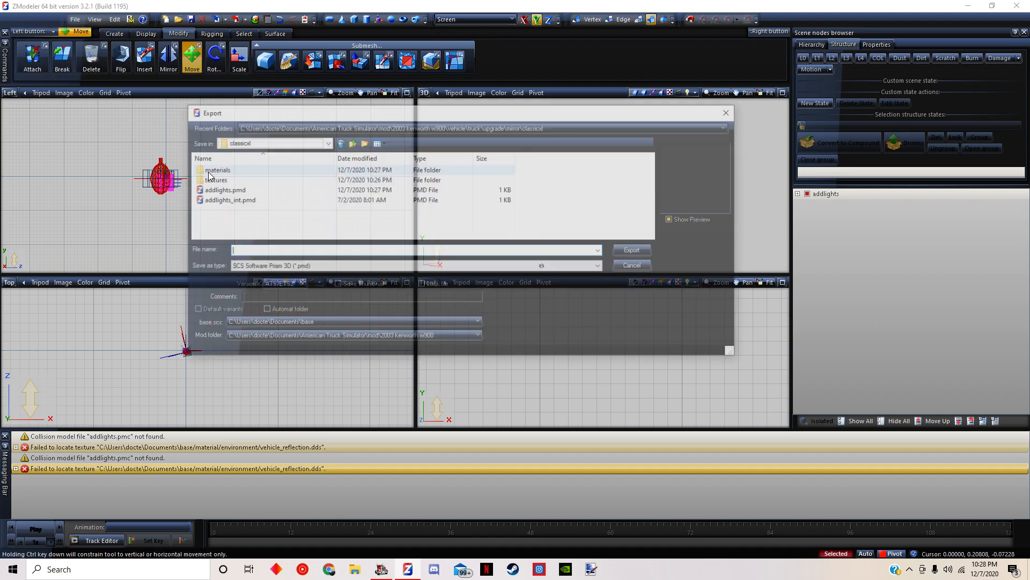
pyautogui.doubleClick(212, 189)
pyautogui.click(540, 285)
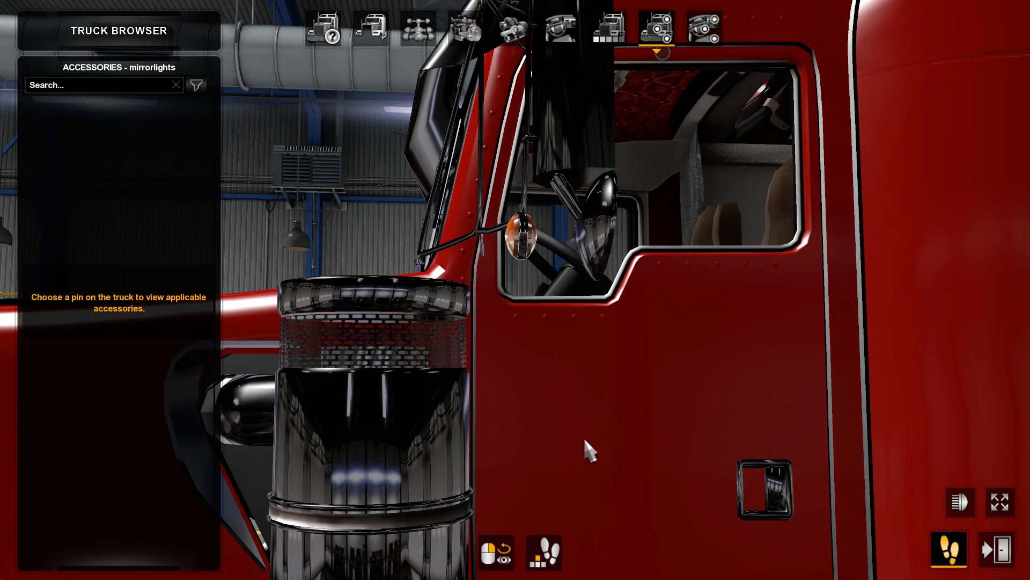
# Return to American Truck Simulator, leave the truck browser and current profile, and continue the game to reload the model
pyautogui.press('Escape')
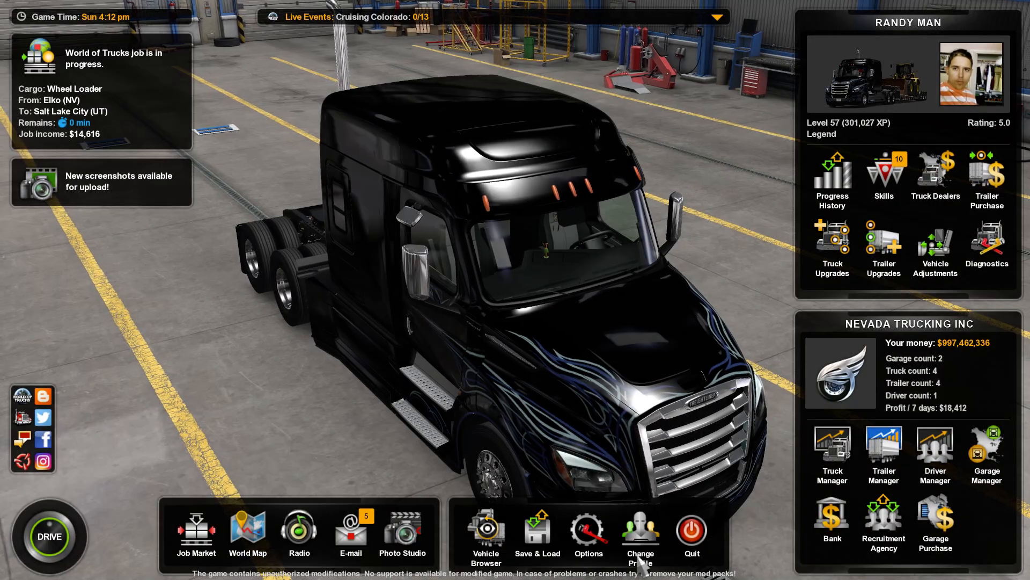
pyautogui.click(638, 551)
pyautogui.click(470, 378)
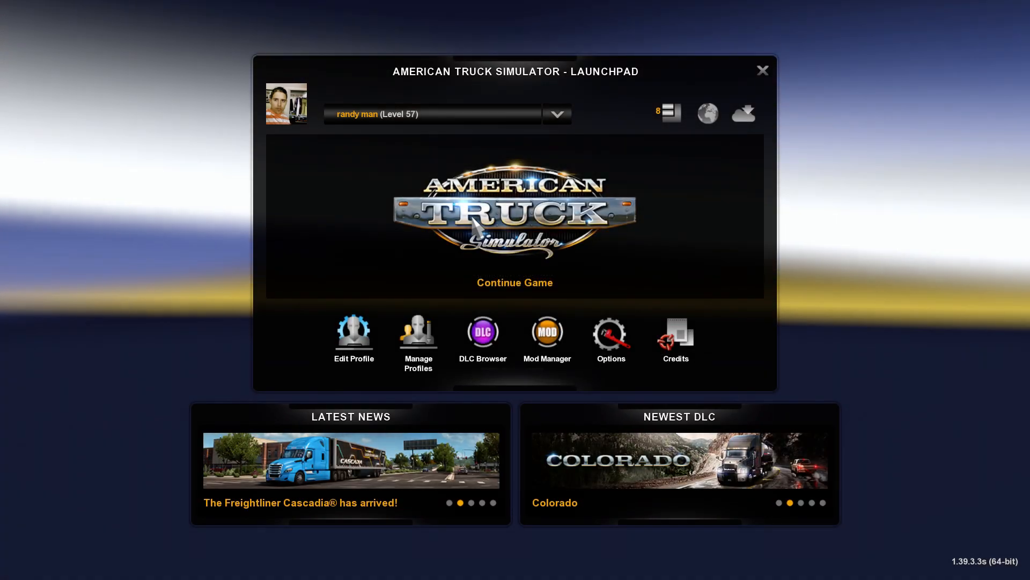
pyautogui.click(474, 225)
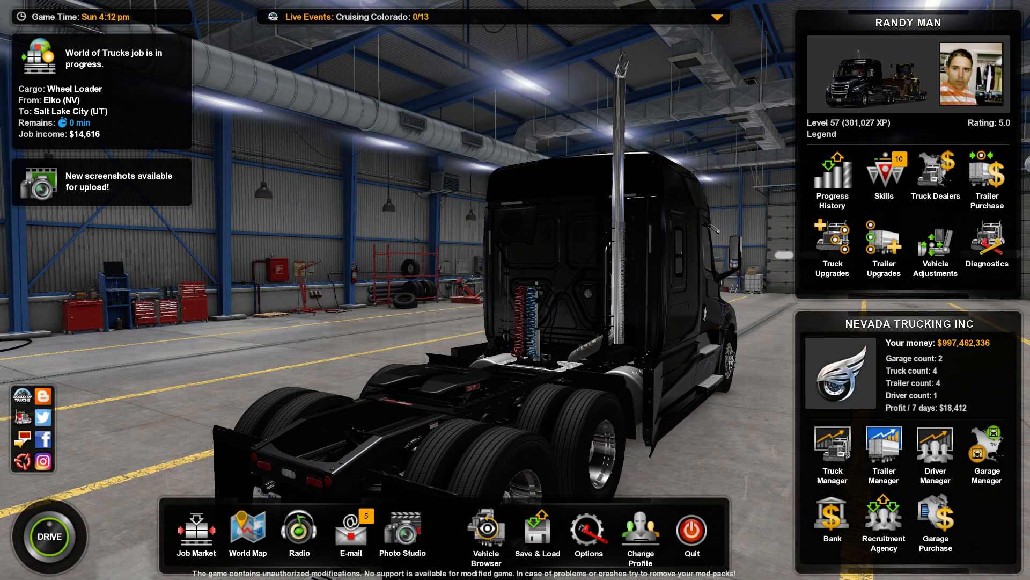
# Open the truck browser, choose the Kenworth W900B design, and fit the Mirrors lights accessory
pyautogui.click(486, 529)
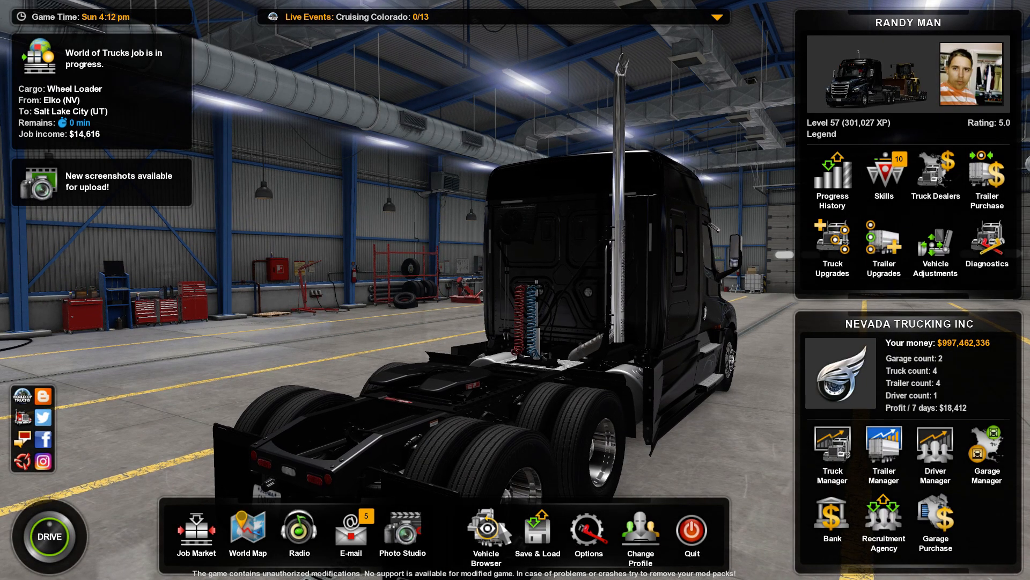
pyautogui.click(395, 207)
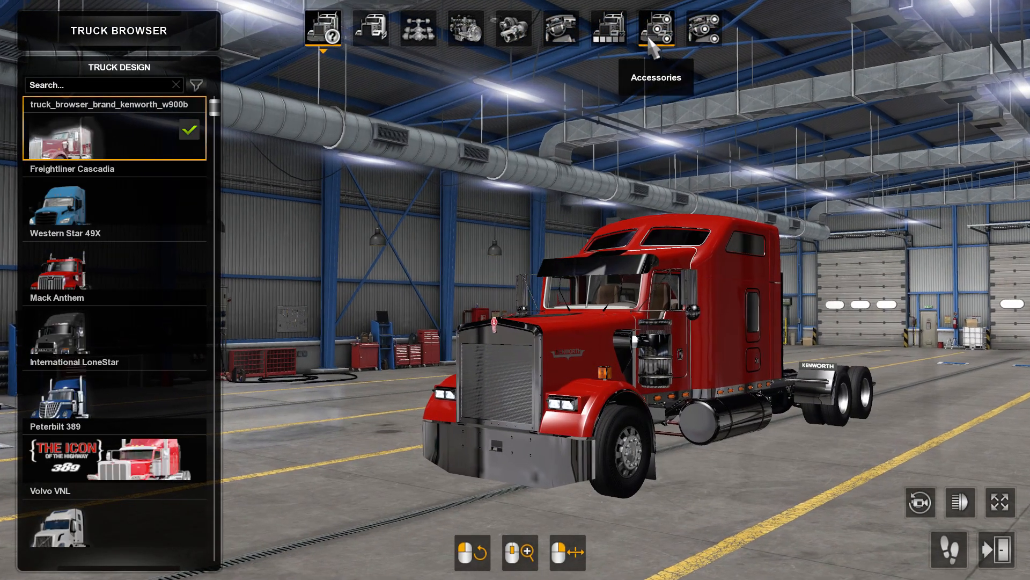
pyautogui.click(656, 28)
pyautogui.click(733, 259)
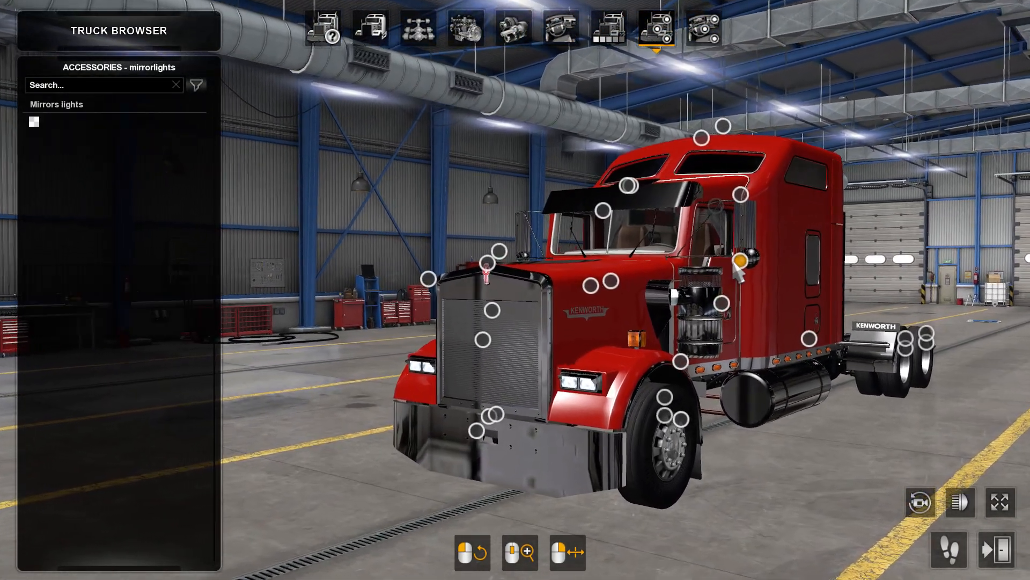
pyautogui.click(70, 153)
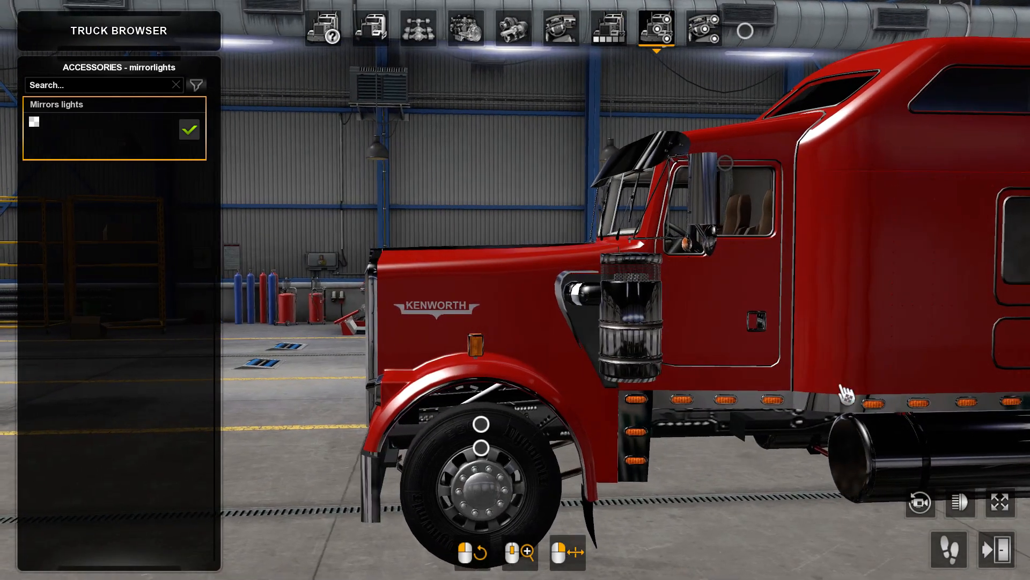
# Examine the height of the mirror lights against the mirror brackets with the first-person camera
pyautogui.click(948, 549)
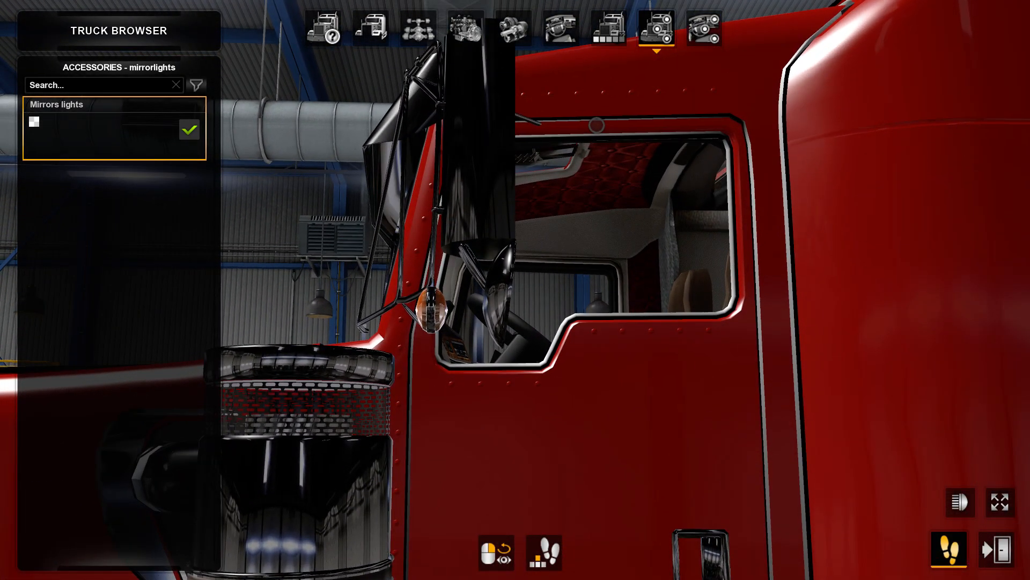
pyautogui.press('a')
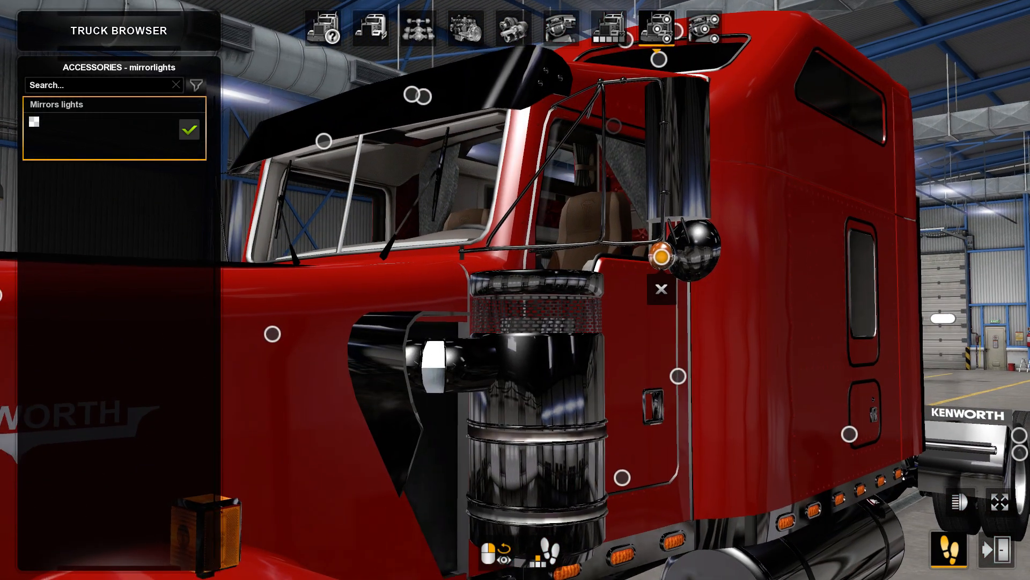
pyautogui.press('w')
pyautogui.press('s')
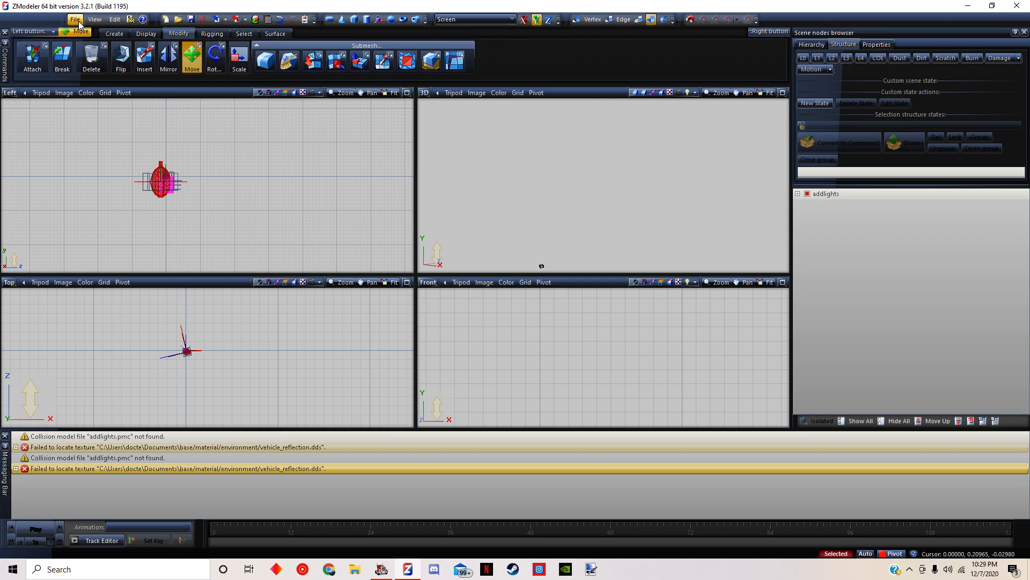
# In ZModeler, lower the lights a little further in the Left view and export over addlights.pmd again
pyautogui.click(104, 112)
pyautogui.doubleClick(258, 191)
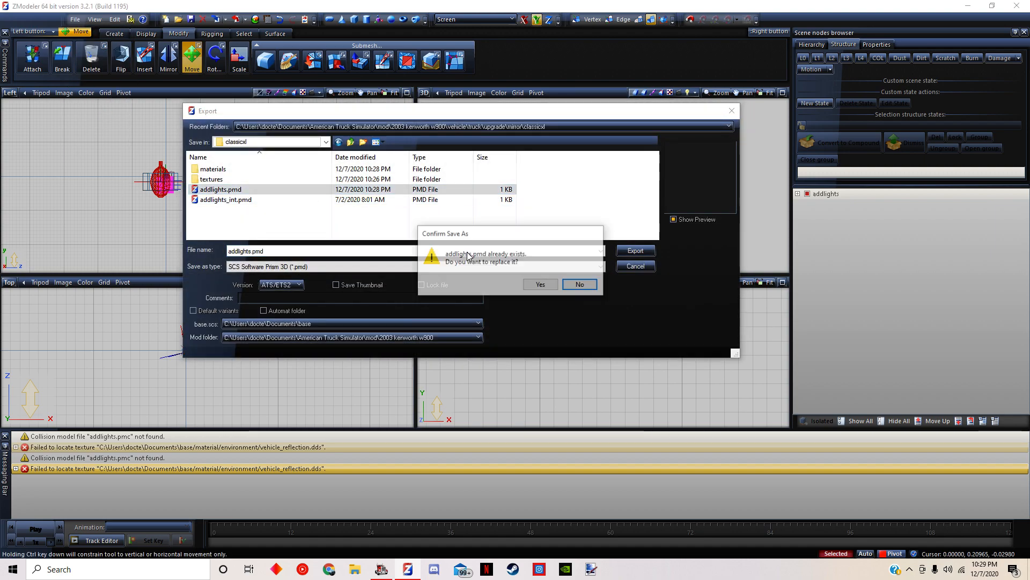
pyautogui.click(551, 285)
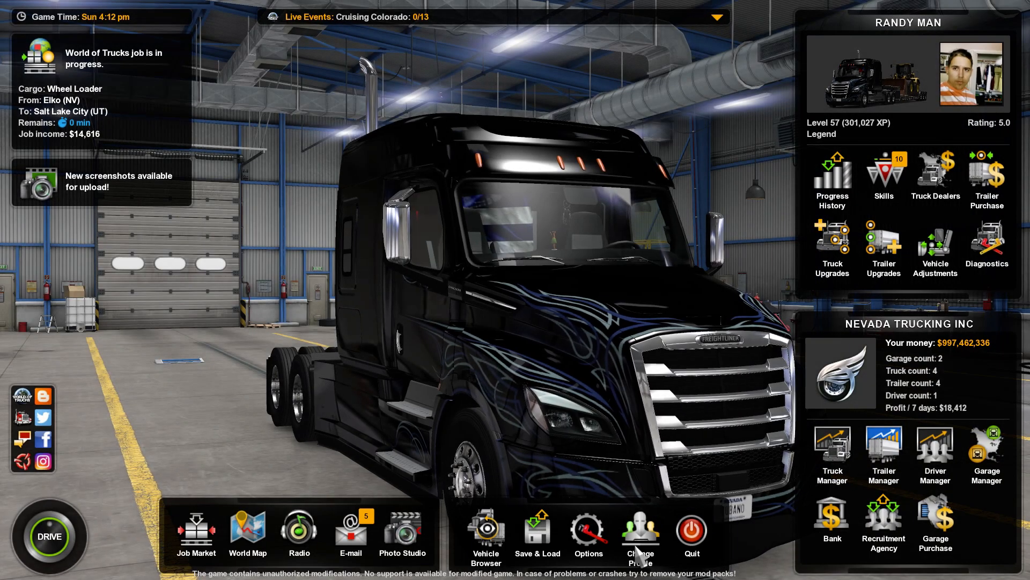
# Back in American Truck Simulator, leave the current profile and continue the game with it again
pyautogui.click(637, 547)
pyautogui.click(444, 370)
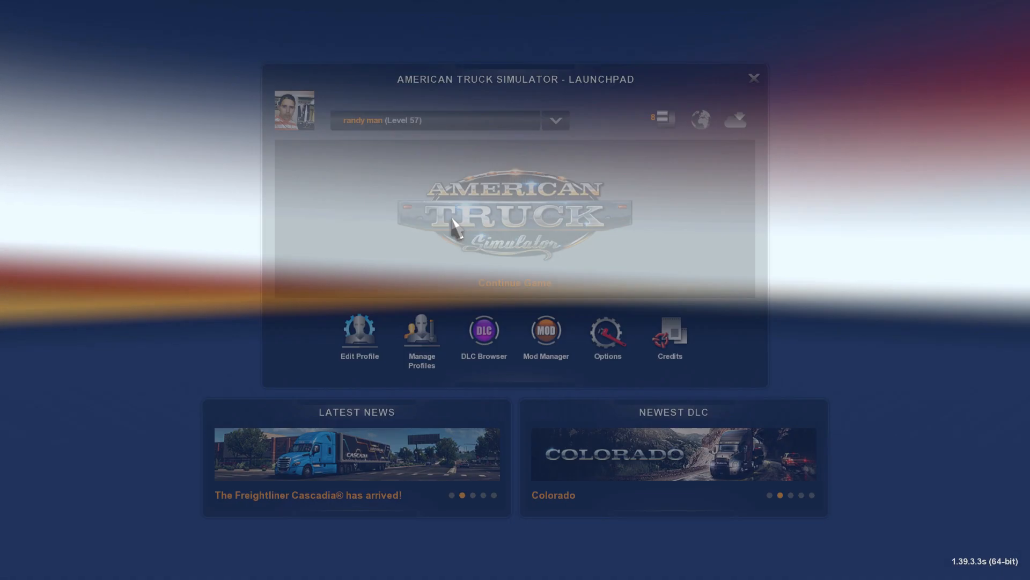
pyautogui.click(452, 225)
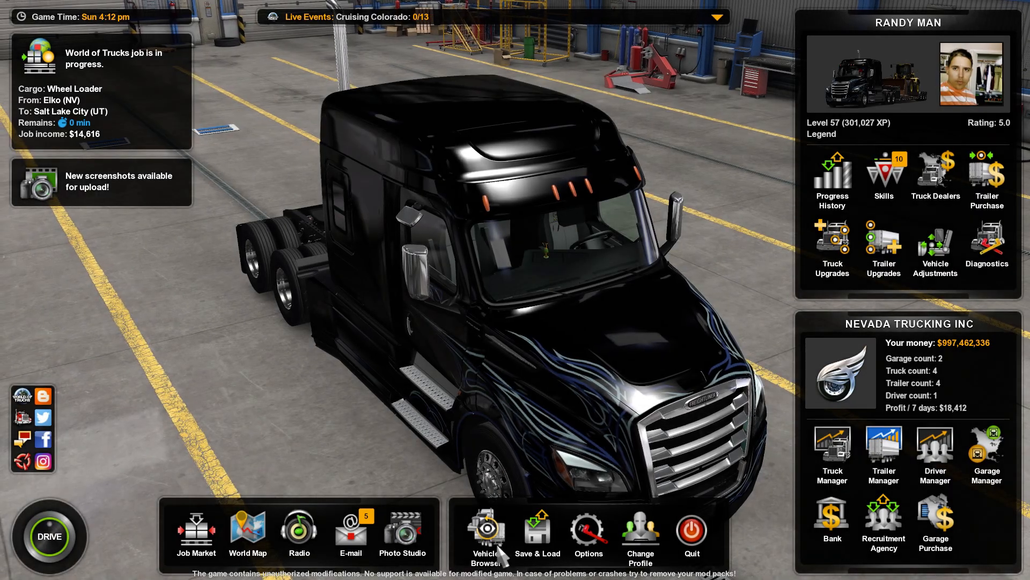
# Reopen the truck browser with the Kenworth W900B design and add the Mirrors lights accessory to the truck
pyautogui.click(486, 531)
pyautogui.click(449, 192)
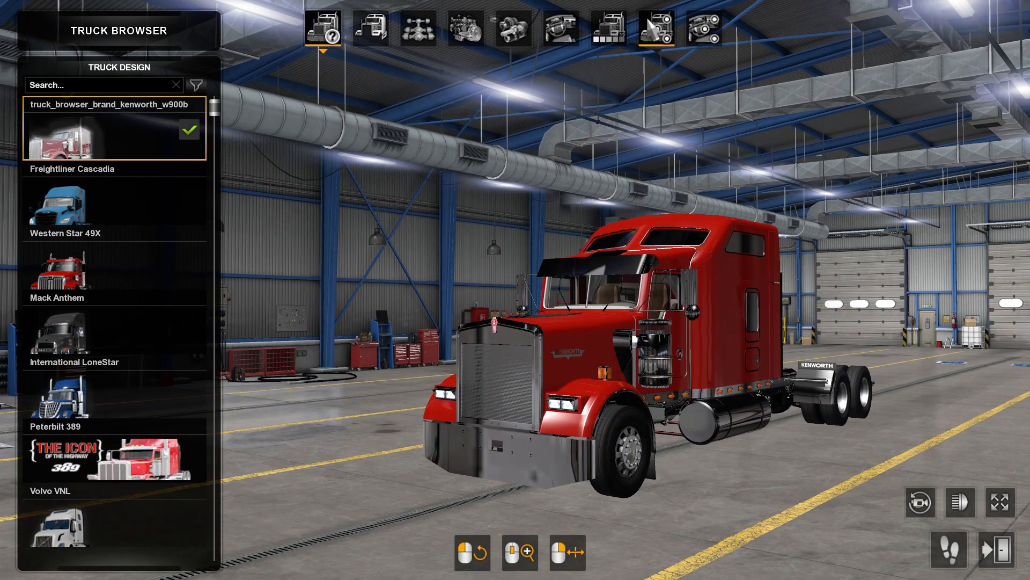
pyautogui.click(657, 28)
pyautogui.click(740, 262)
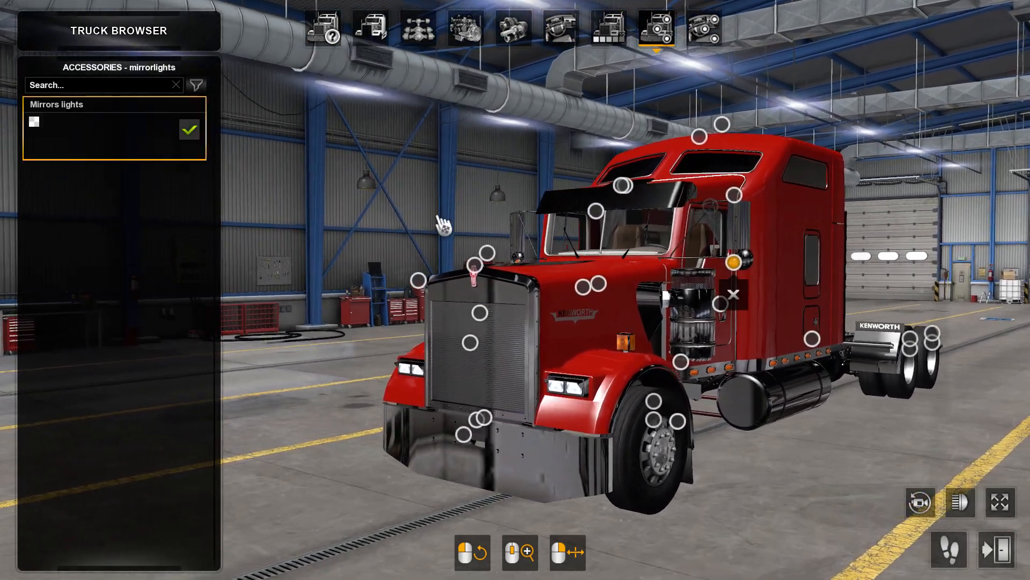
# Examine the mirror lights' placement on both sides of the cab in full view with the first-person camera
pyautogui.click(998, 499)
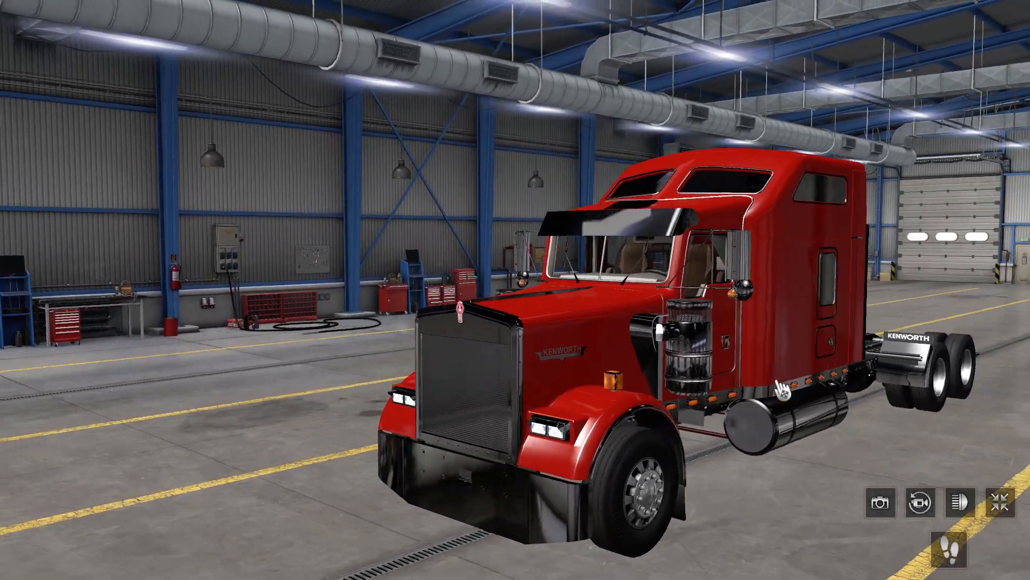
pyautogui.click(949, 549)
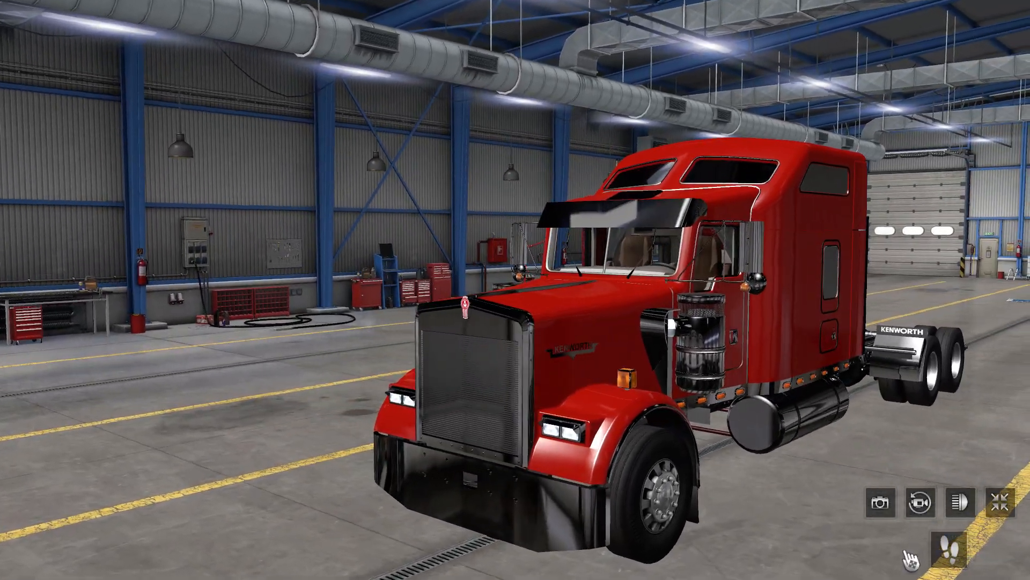
pyautogui.moveTo(757, 363); pyautogui.dragTo(799, 319, button='right')
pyautogui.press('w')
pyautogui.press('s')
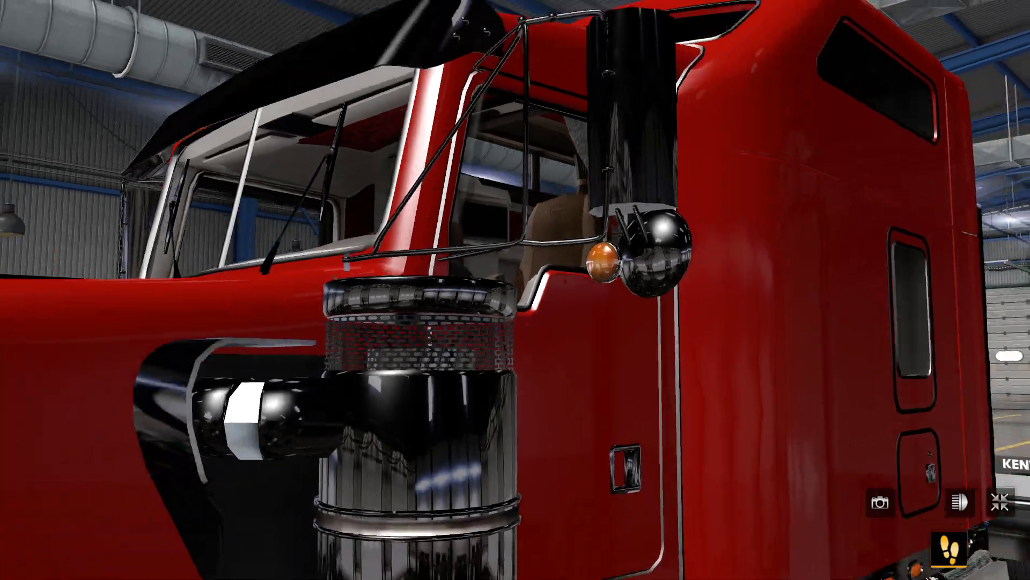
pyautogui.press('s')
pyautogui.press('a')
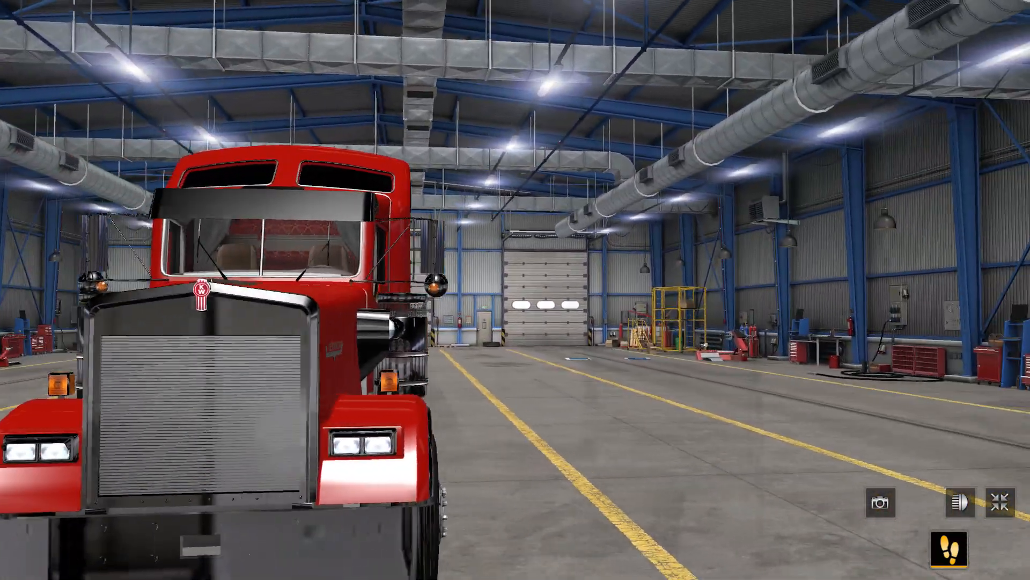
pyautogui.press('w')
pyautogui.press('w')
pyautogui.press('a')
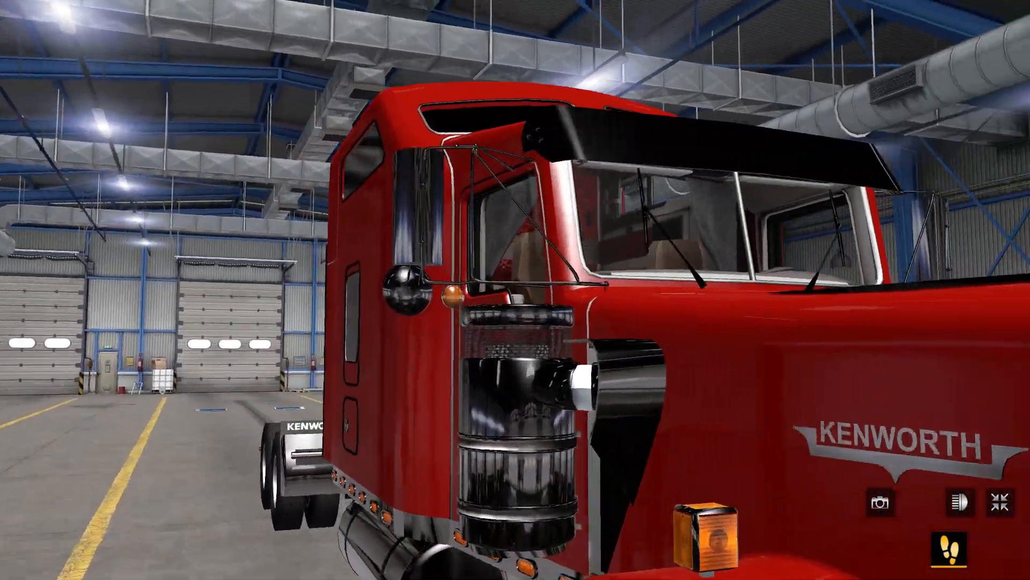
pyautogui.press('s')
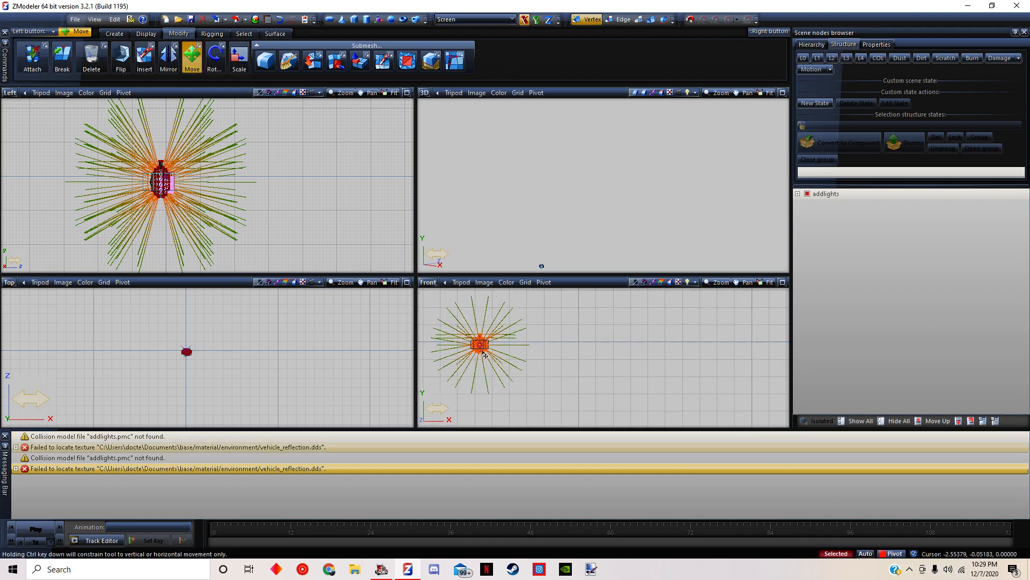
# Compare the mirror lights' sideways position seen from the front in the game with the Front view in ZModeler
pyautogui.click(382, 570)
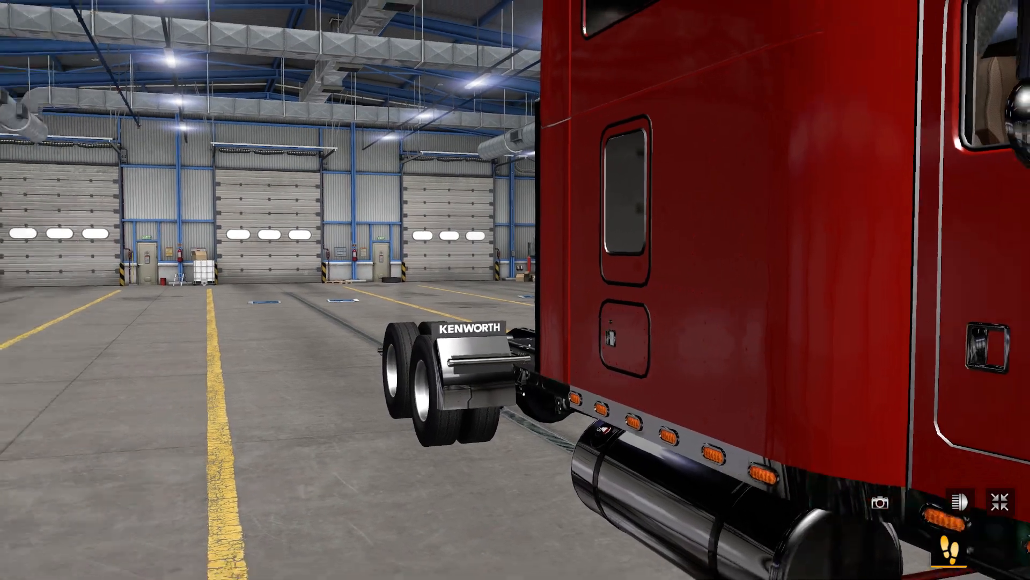
pyautogui.moveTo(617, 243); pyautogui.dragTo(785, 242)
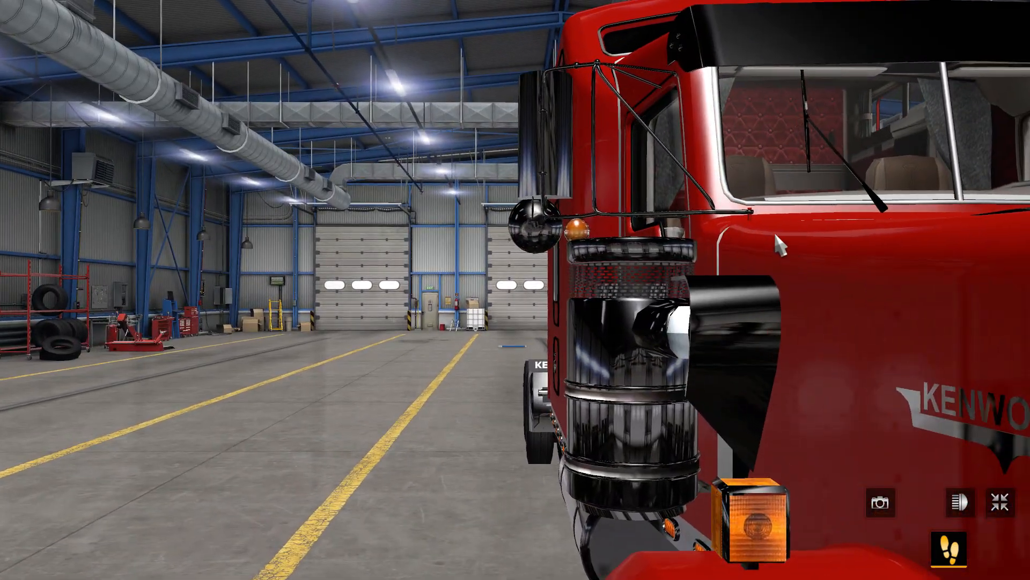
pyautogui.hotkey('alt', 'Tab')
pyautogui.scroll(3, 459, 359)
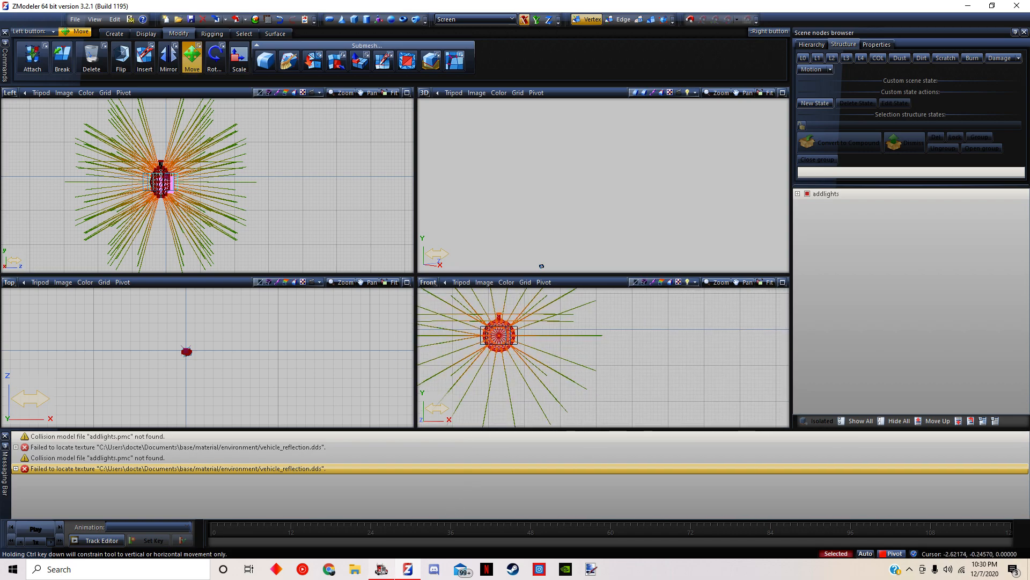
pyautogui.hotkey('alt', 'Tab')
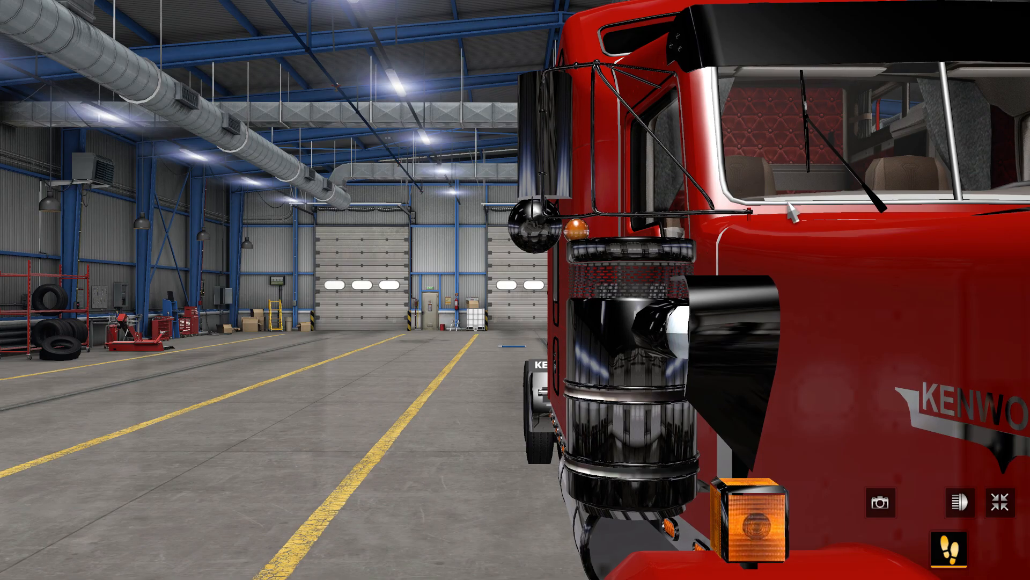
pyautogui.press('s')
pyautogui.press('d')
pyautogui.press('w')
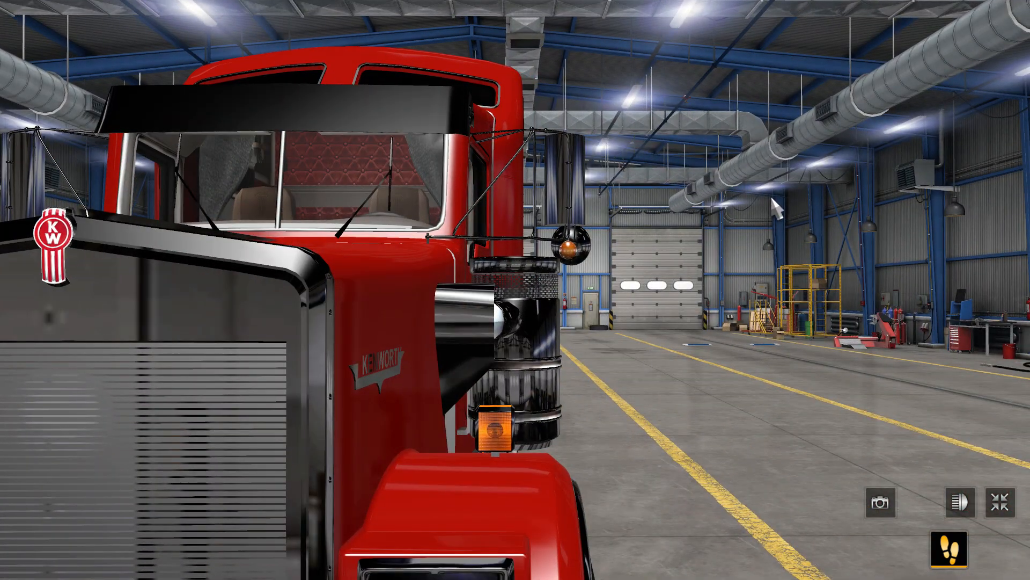
pyautogui.press('a')
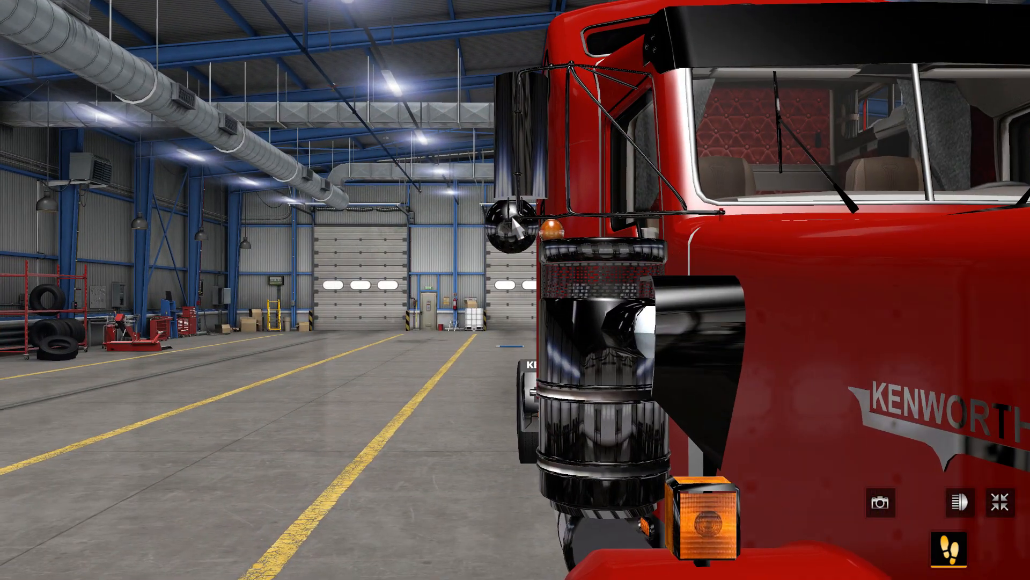
# In ZModeler, shift the selected light's vertices outward in the Front view and export the model over addlights.pmd
pyautogui.hotkey('alt', 'Tab')
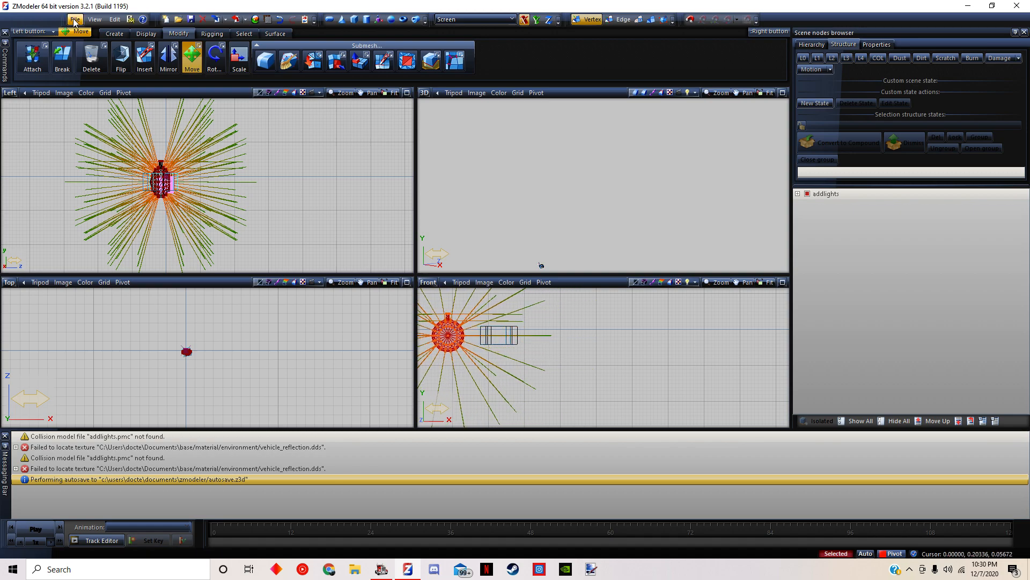
pyautogui.click(91, 111)
pyautogui.doubleClick(230, 191)
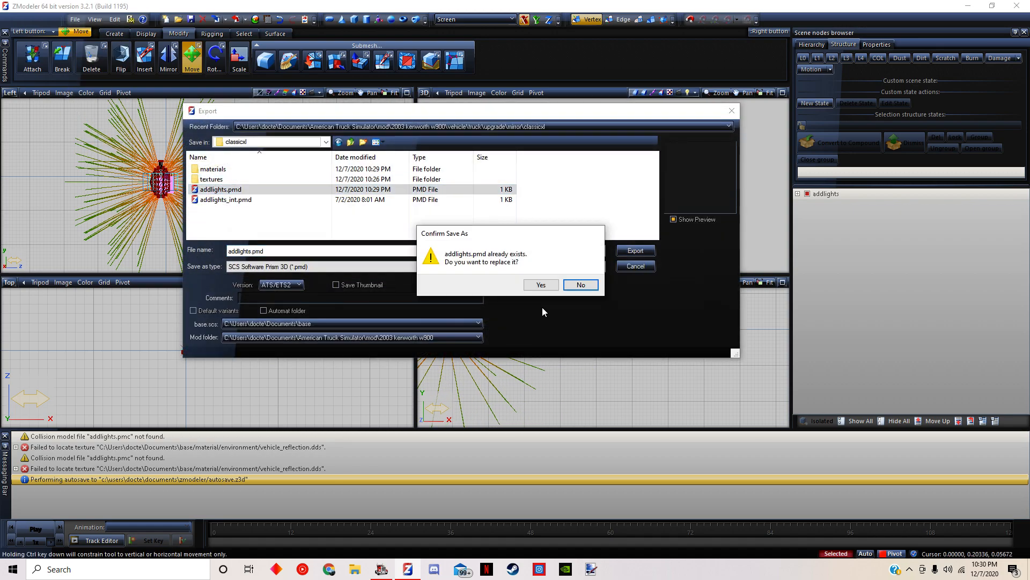
pyautogui.click(540, 285)
# Switch to American Truck Simulator, exit the truck browser, and leave the current profile to reload the changed model
pyautogui.hotkey('alt', 'Tab')
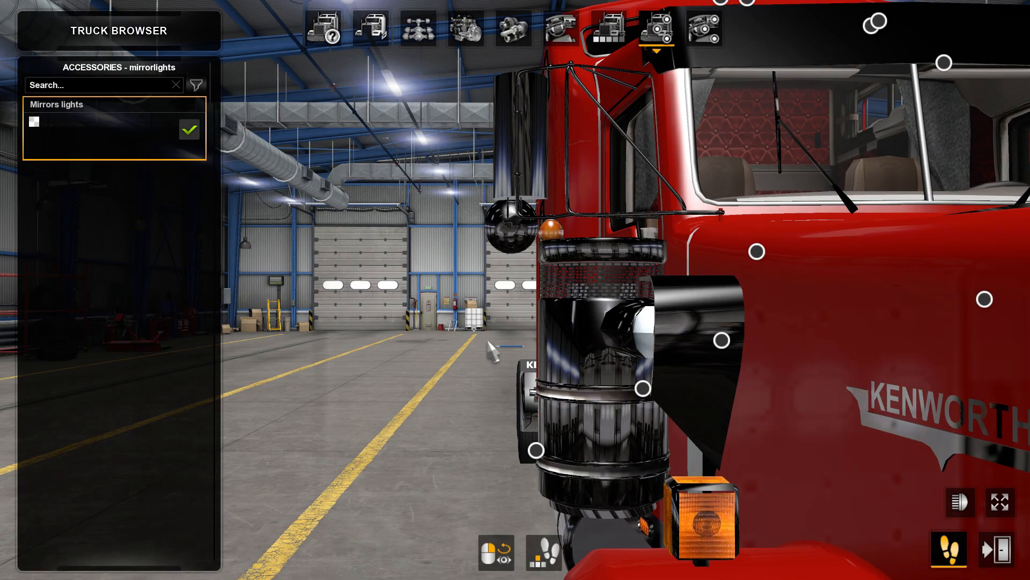
pyautogui.press('Escape')
pyautogui.click(633, 555)
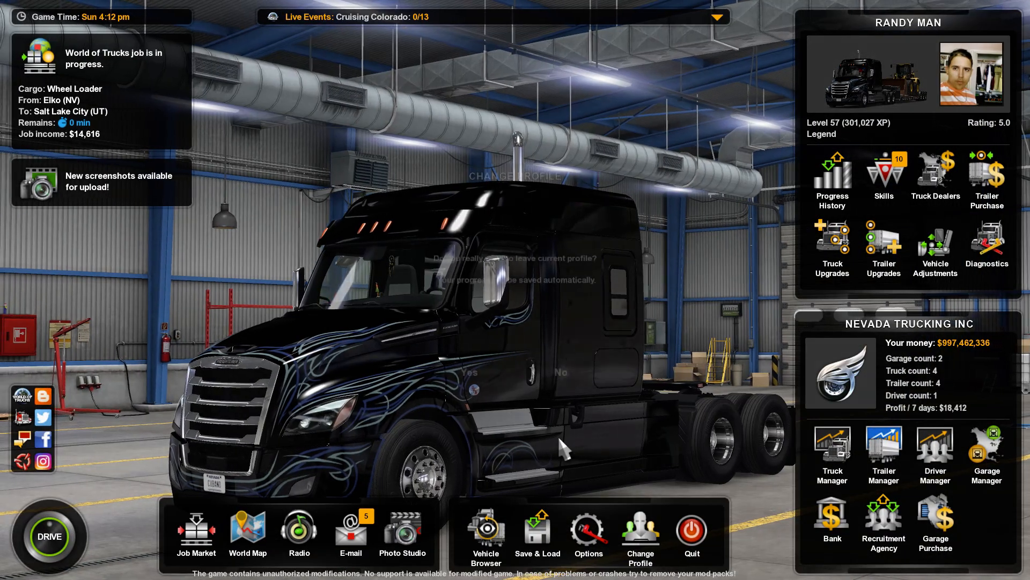
pyautogui.click(490, 375)
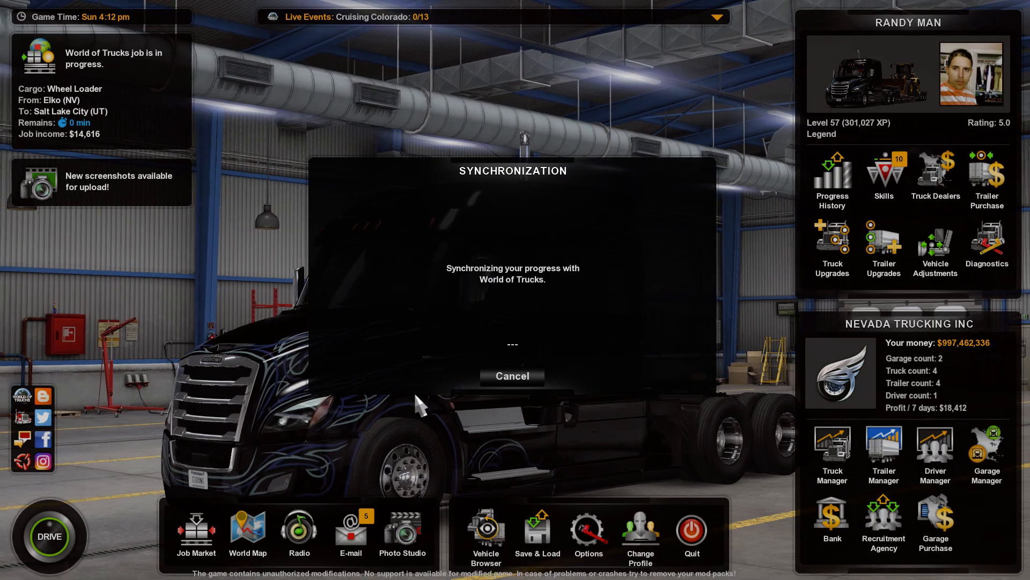
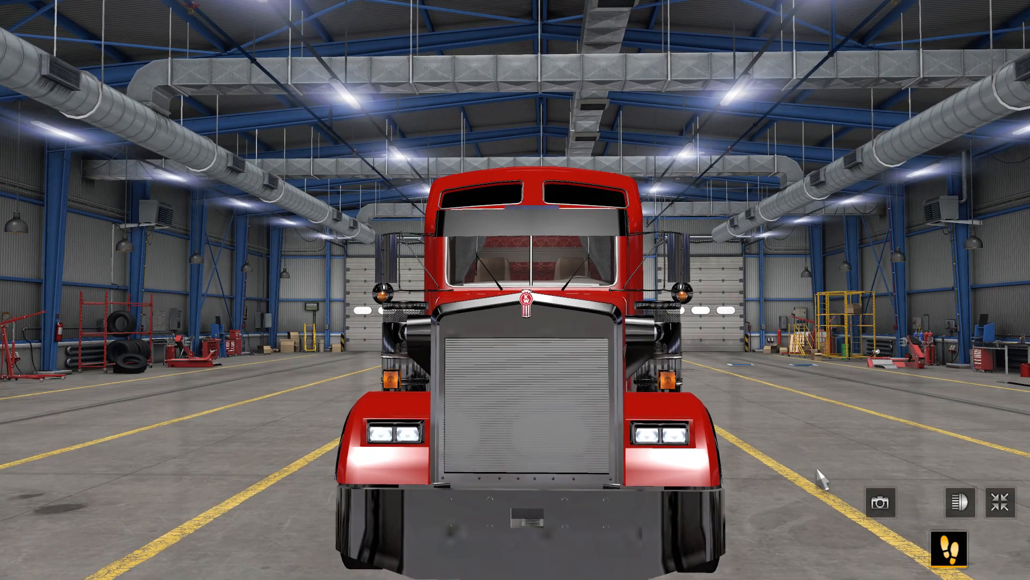
# Examine the mirror light on the driver's side of the cab from several angles with the truck's lights toggled
pyautogui.moveTo(953, 495); pyautogui.dragTo(691, 354, button='right')
pyautogui.scroll(3, 943, 493)
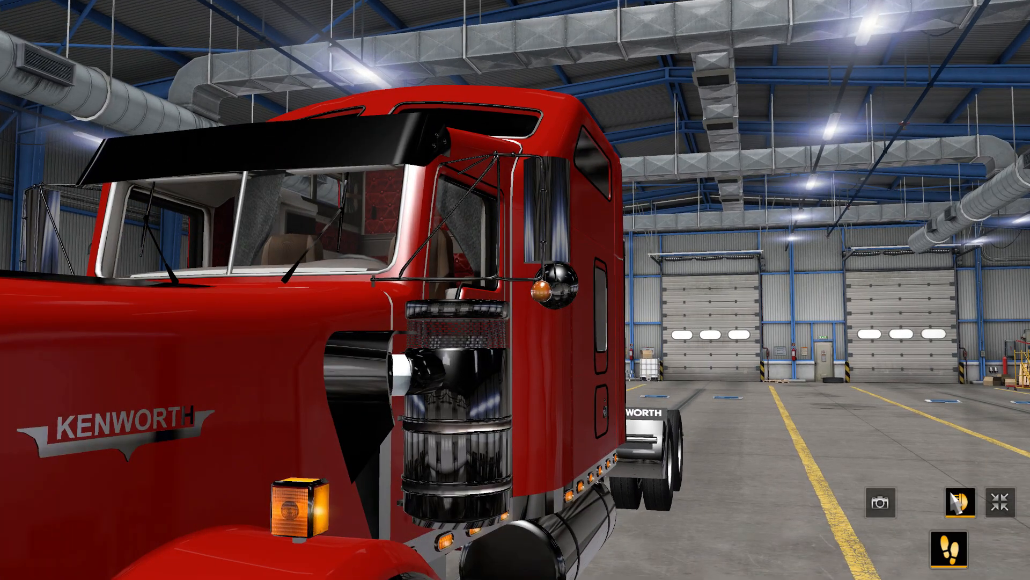
pyautogui.click(954, 501)
pyautogui.click(951, 494)
pyautogui.moveTo(932, 491); pyautogui.dragTo(819, 492, button='right')
pyautogui.scroll(-2, 820, 492)
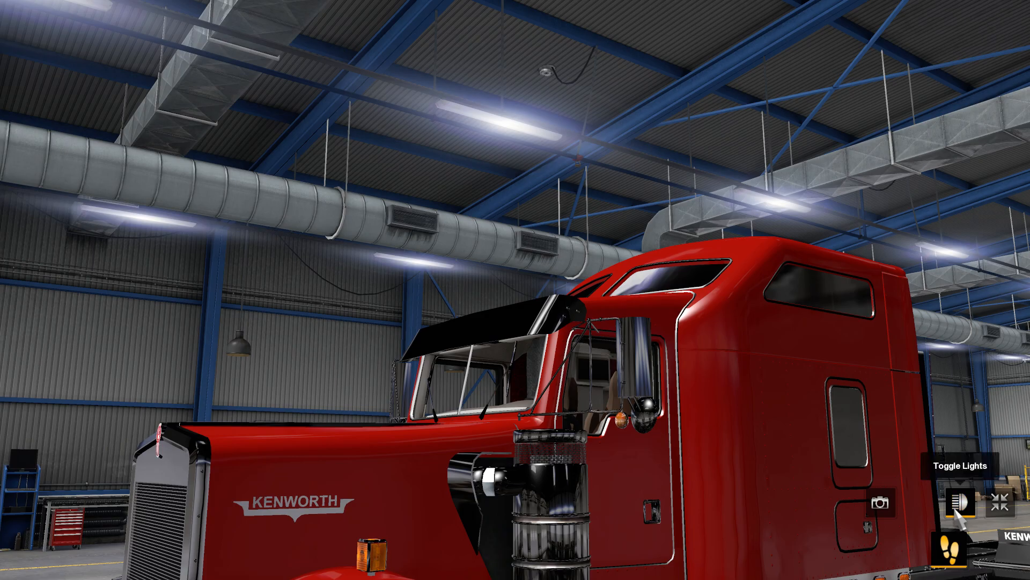
pyautogui.press('a')
pyautogui.moveTo(949, 507)
pyautogui.mouseDown(button='right')
pyautogui.moveTo(1014, 529)
pyautogui.moveTo(949, 522)
pyautogui.mouseUp(button='right')
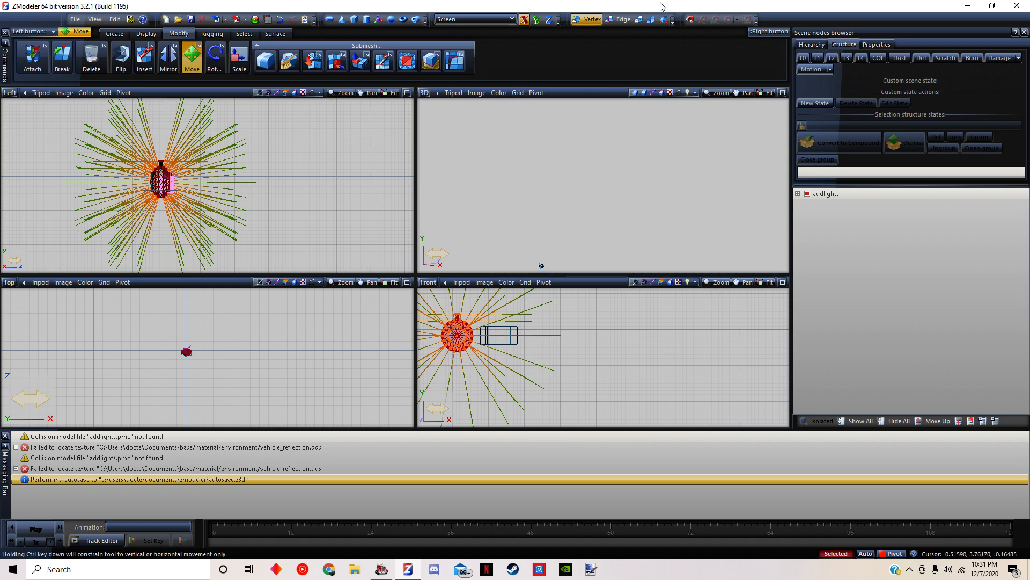
# In ZModeler, return to object level and move the box-shaped part sideways in the Front view to center it on the round mirror light
pyautogui.click(651, 20)
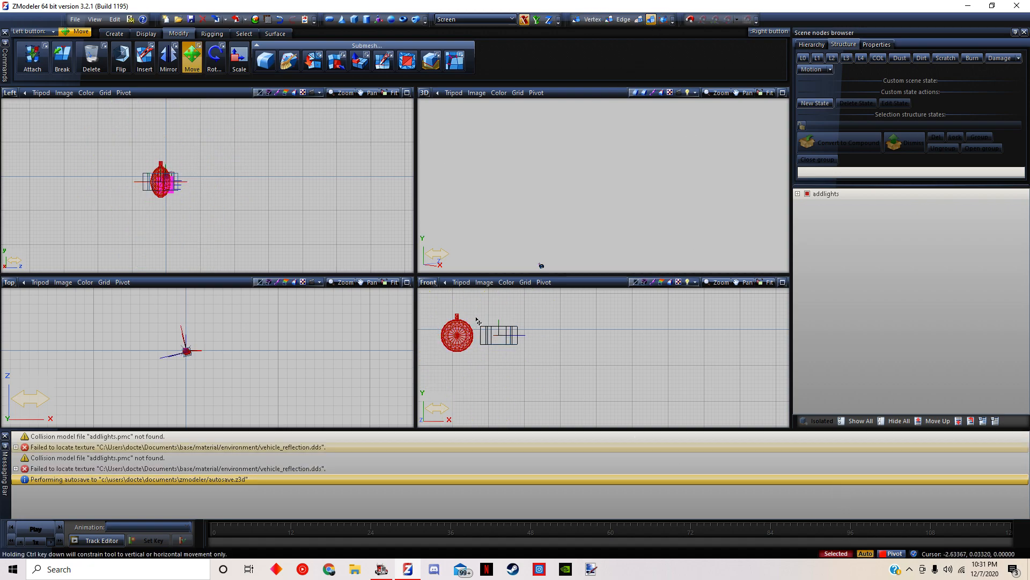
pyautogui.moveTo(543, 369); pyautogui.dragTo(544, 370)
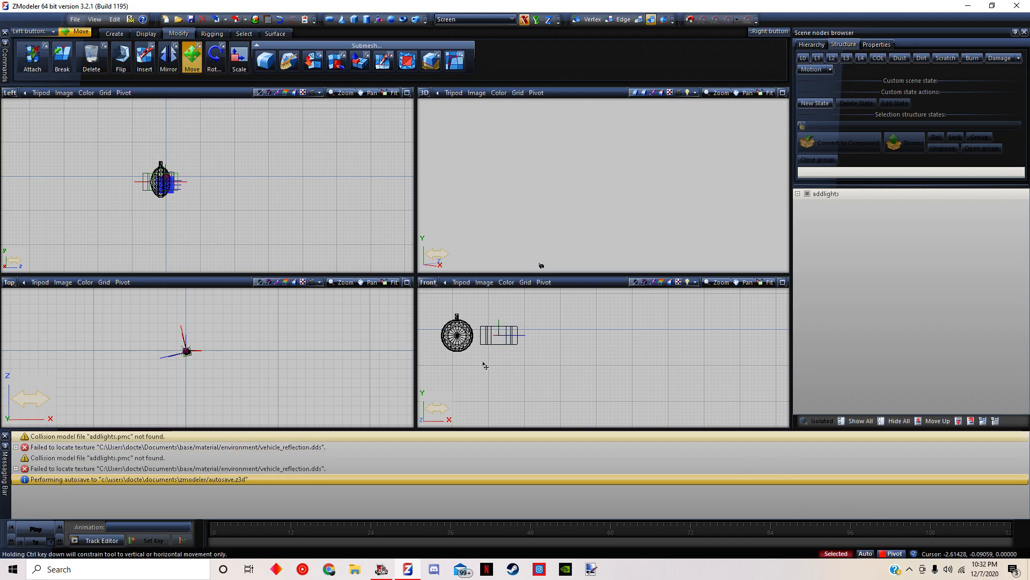
pyautogui.scroll(-8, 660, 369)
pyautogui.moveTo(655, 386); pyautogui.dragTo(575, 379, button='middle')
pyautogui.scroll(5, 559, 375)
pyautogui.scroll(-3, 579, 373)
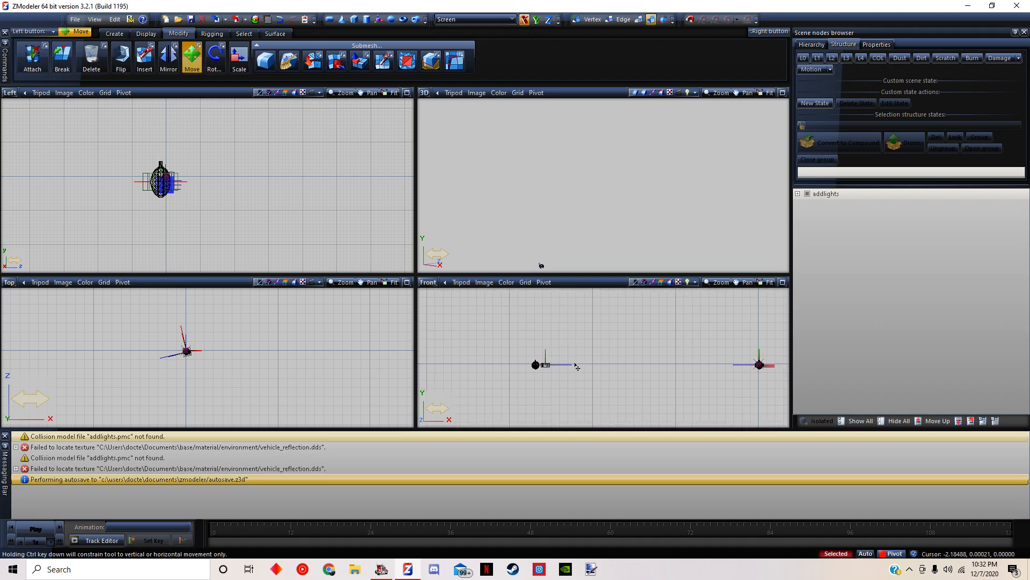
pyautogui.scroll(6, 547, 376)
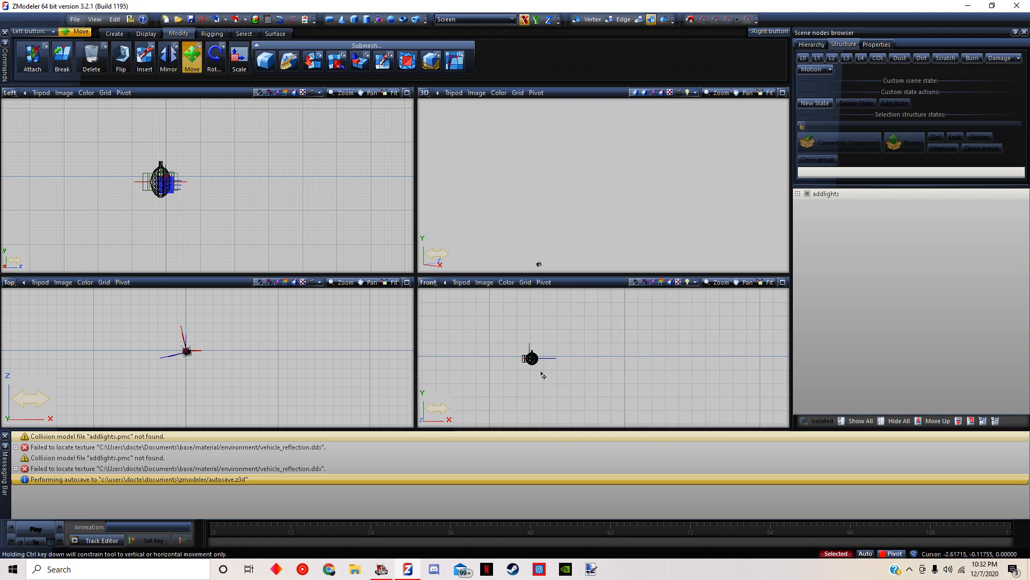
pyautogui.scroll(2, 539, 368)
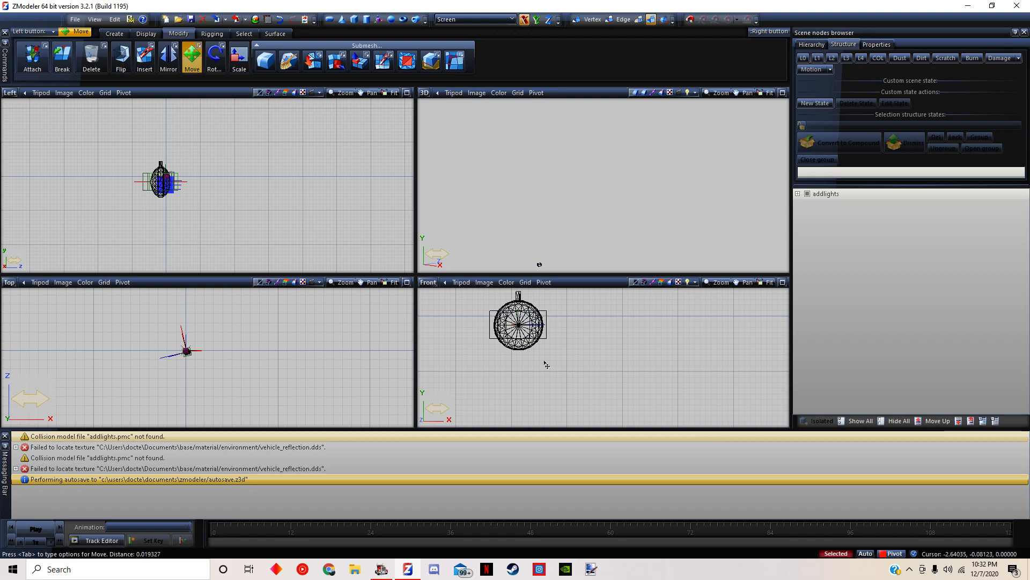
# Export the adjusted model over addlights.pmd in the classicxl folder
pyautogui.click(75, 19)
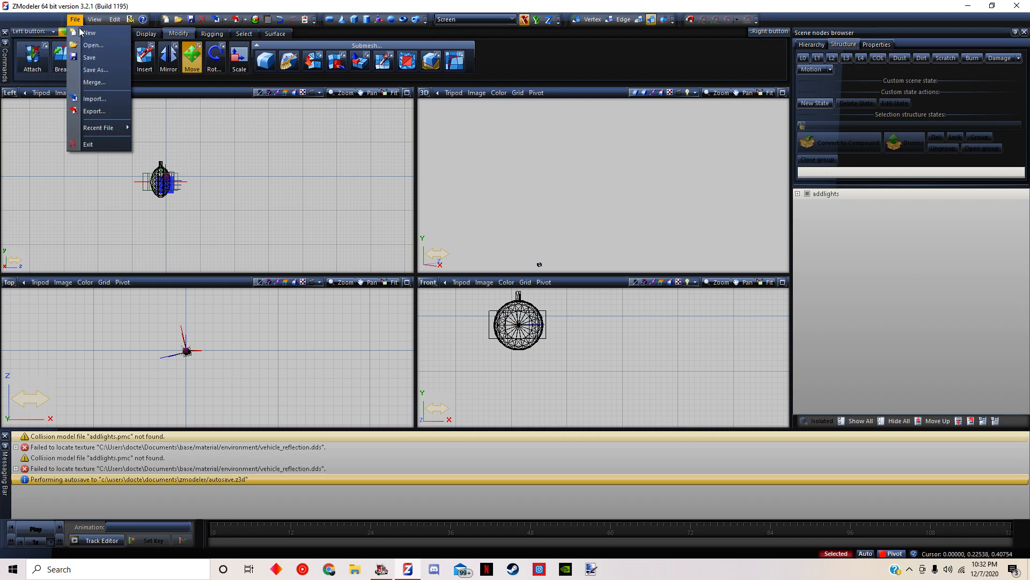
pyautogui.click(89, 111)
pyautogui.doubleClick(220, 190)
pyautogui.click(537, 289)
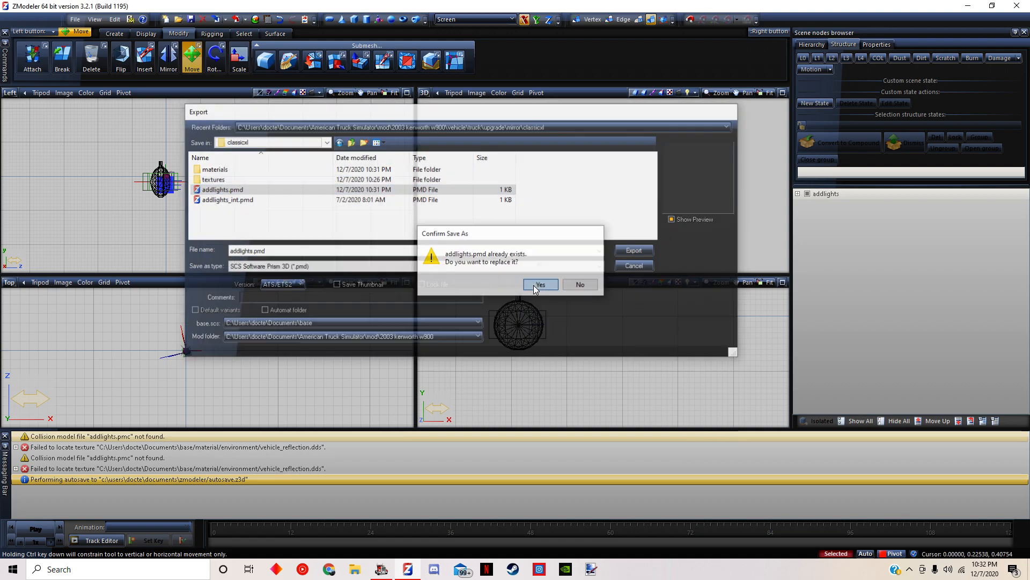
# Start a new empty scene and clear the old import messages
pyautogui.click(80, 20)
pyautogui.click(102, 45)
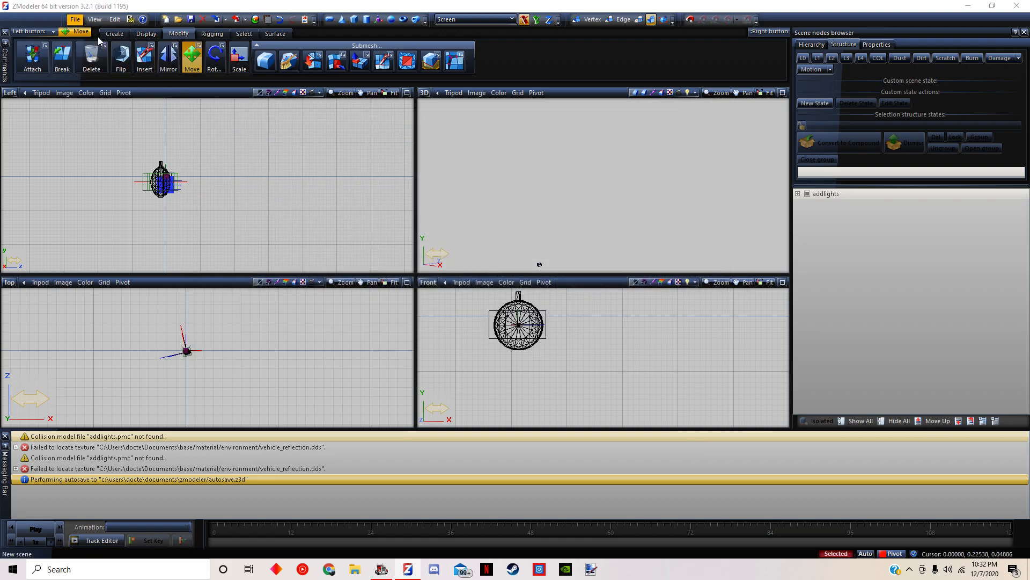
pyautogui.click(524, 294)
pyautogui.rightClick(85, 462)
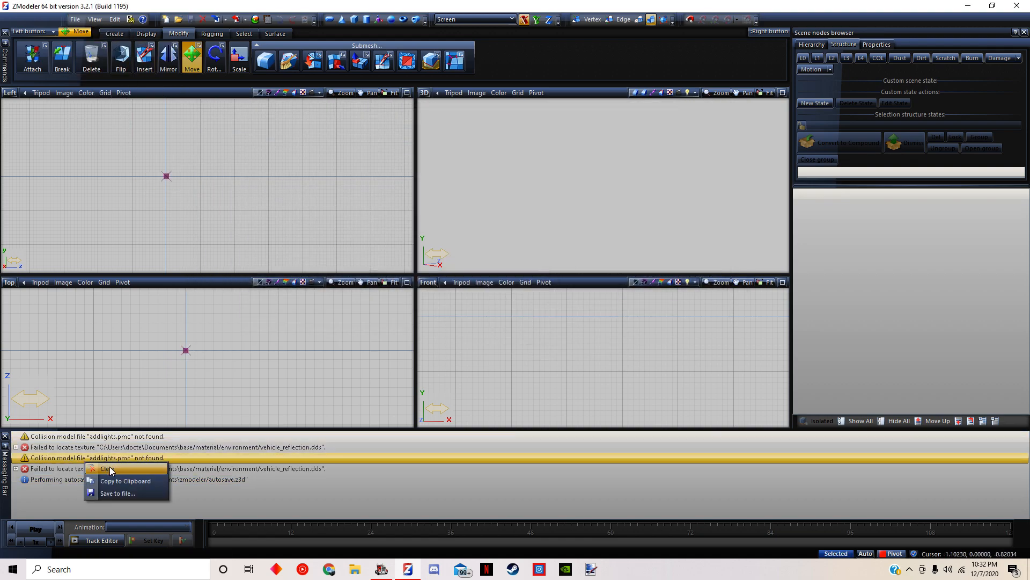
pyautogui.click(110, 475)
# Import the interior light model addlights_int.pmd from the classicxl folder
pyautogui.click(81, 19)
pyautogui.click(79, 102)
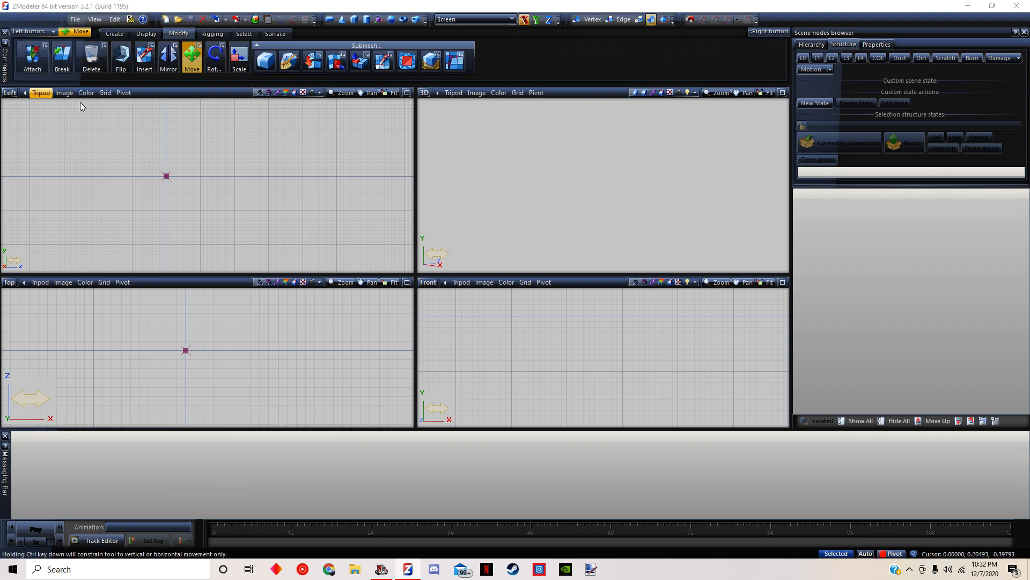
pyautogui.click(213, 201)
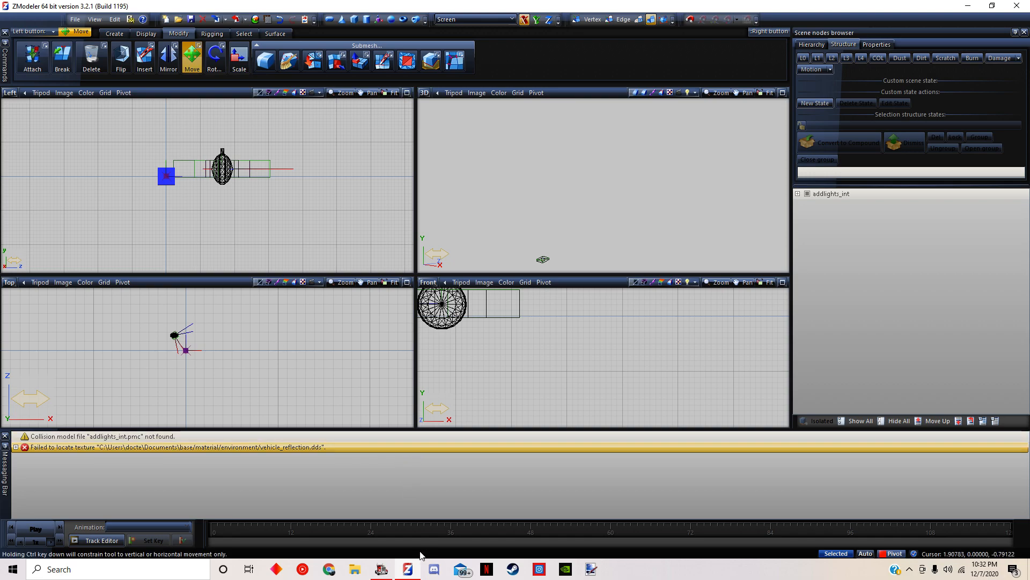
# Switch to American Truck Simulator and look around from the cab interior to check the mirrors on both sides
pyautogui.click(381, 569)
pyautogui.click(987, 491)
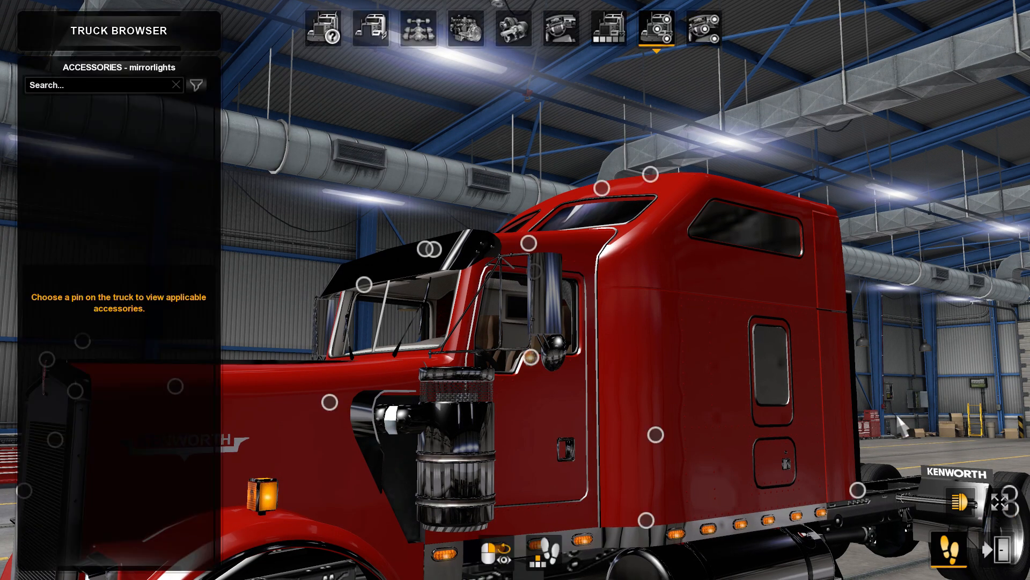
pyautogui.click(704, 30)
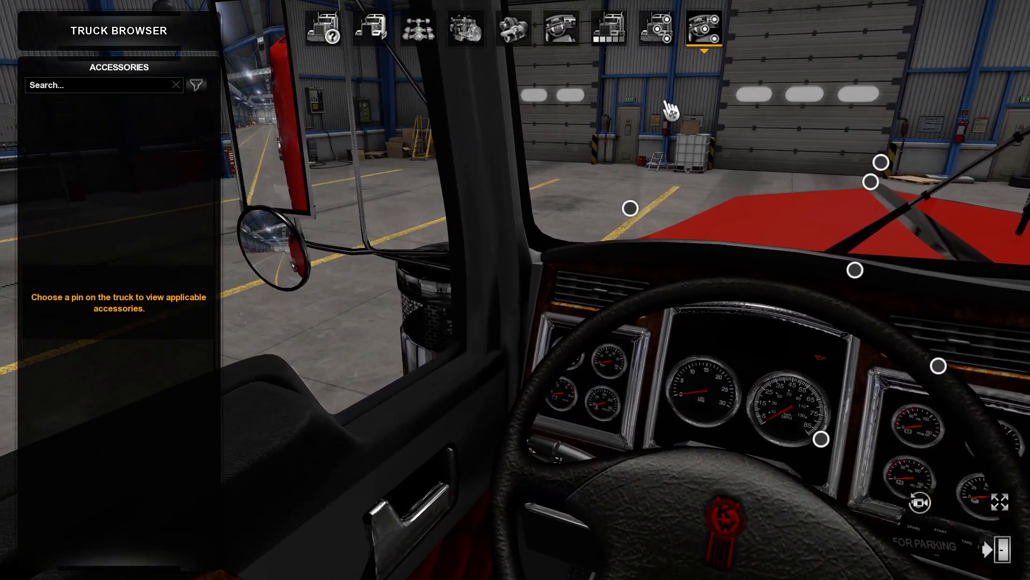
pyautogui.moveTo(665, 102); pyautogui.dragTo(58, 86)
pyautogui.moveTo(805, 116); pyautogui.dragTo(348, 149)
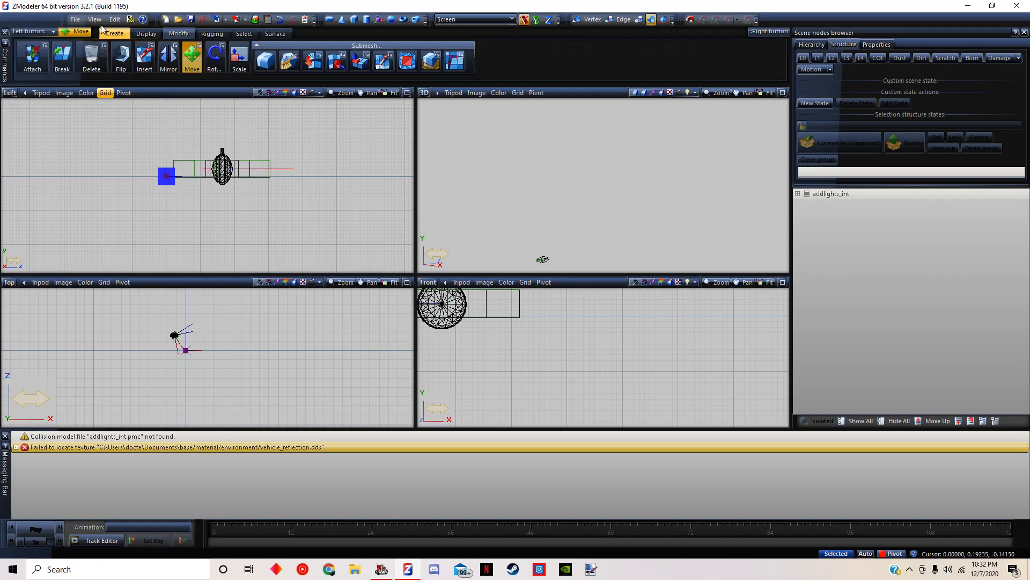
# In ZModeler, import mirror_01_int.pmd from the mirror\kenworth folder as a position reference beside the interior lights
pyautogui.click(74, 20)
pyautogui.click(85, 63)
pyautogui.click(300, 141)
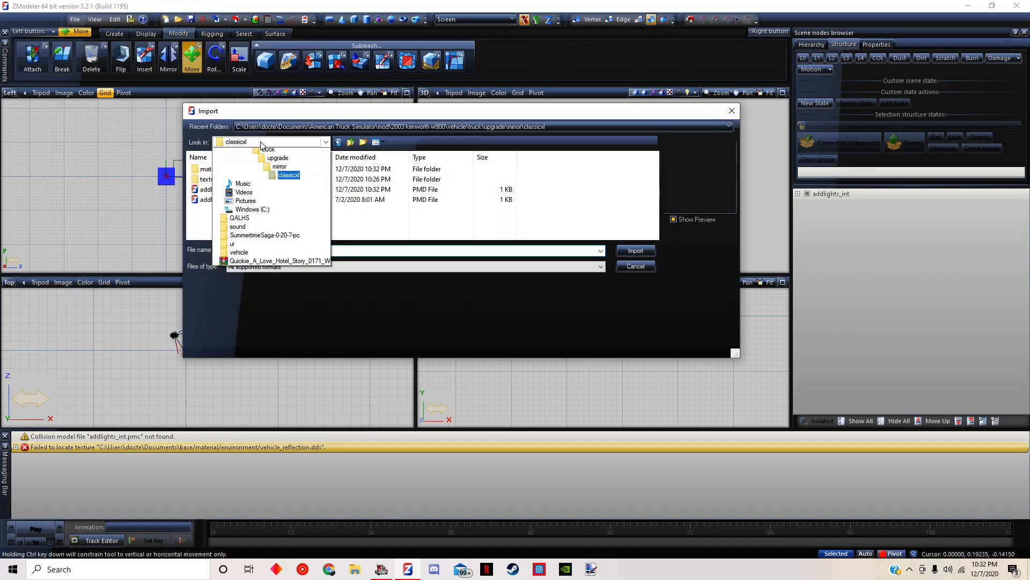
pyautogui.click(288, 300)
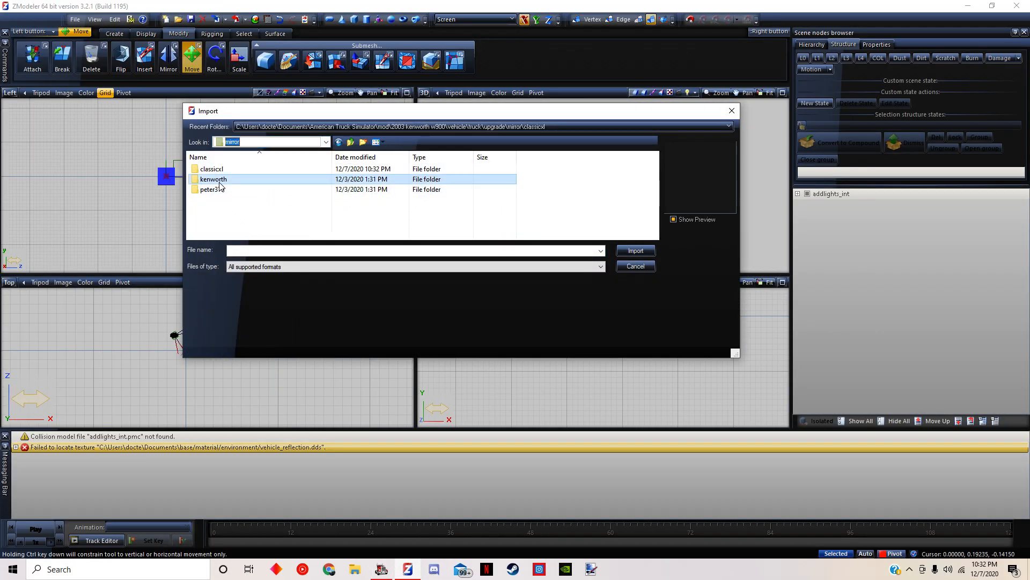
pyautogui.doubleClick(237, 179)
pyautogui.doubleClick(226, 199)
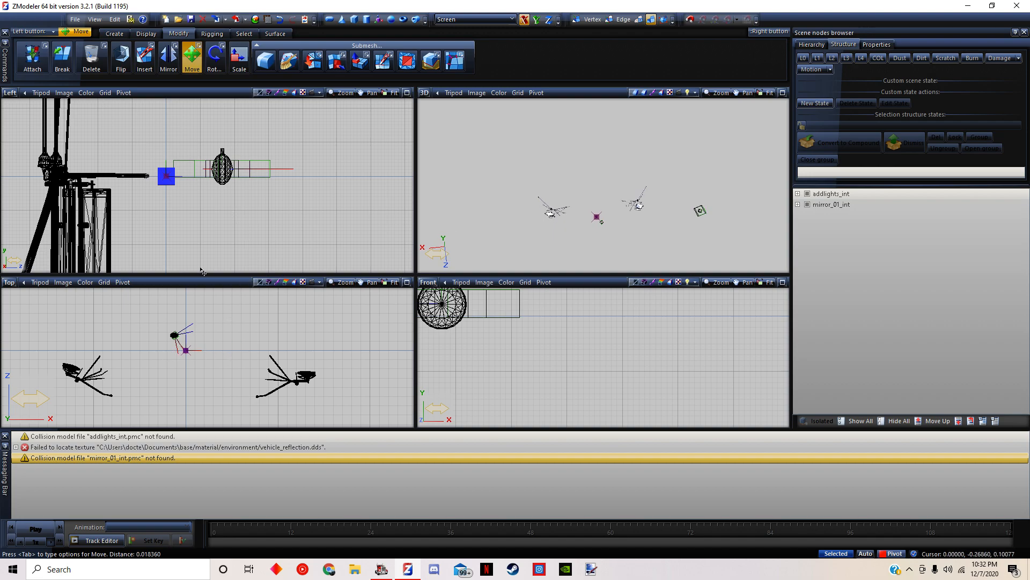
# Select the interior light parts and move them sideways in the Front view to line up with the Kenworth mirror
pyautogui.scroll(-3, 195, 160)
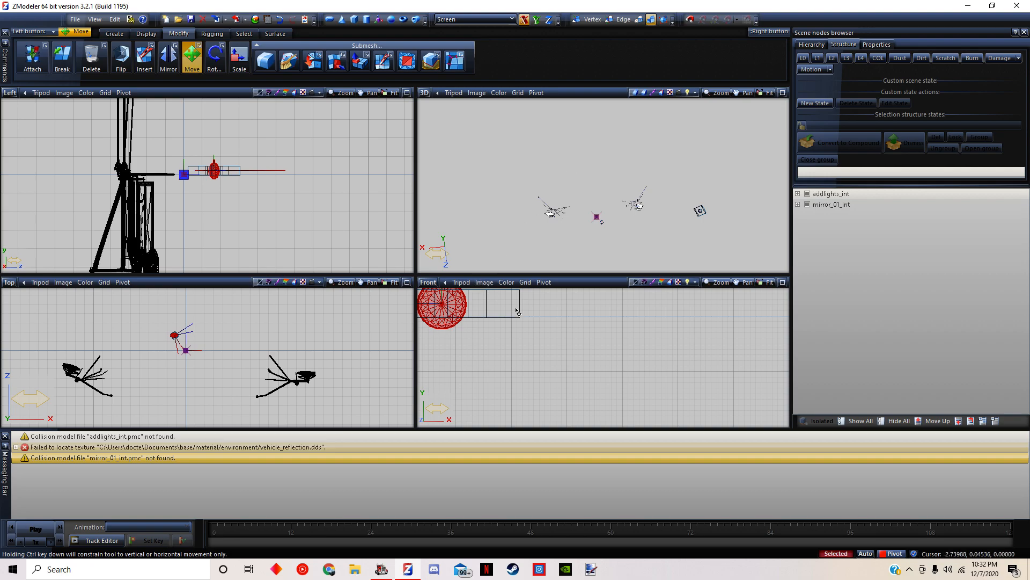
pyautogui.scroll(-5, 518, 311)
pyautogui.scroll(-3, 546, 300)
pyautogui.moveTo(606, 315); pyautogui.dragTo(500, 351, button='middle')
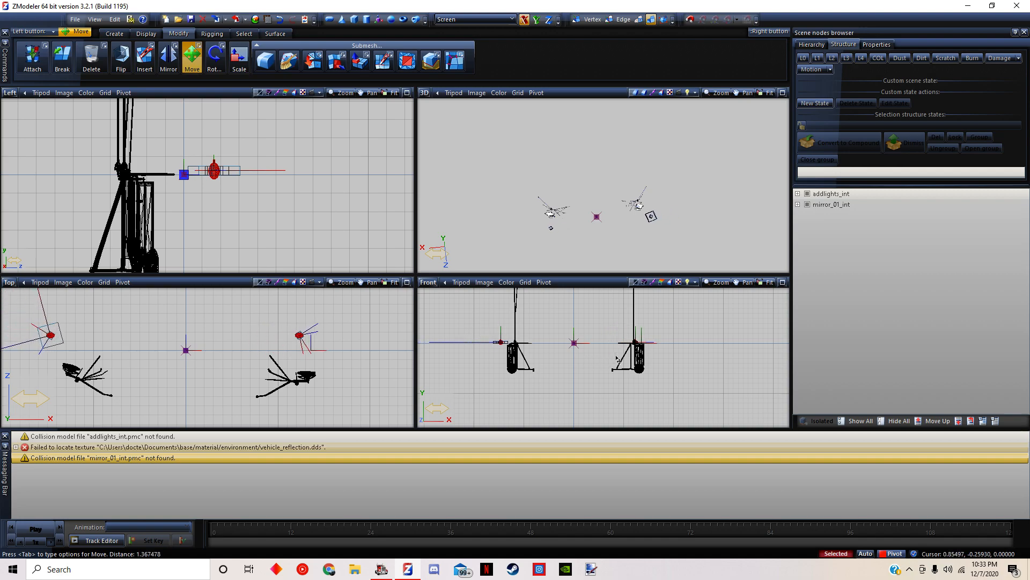
pyautogui.scroll(8, 614, 352)
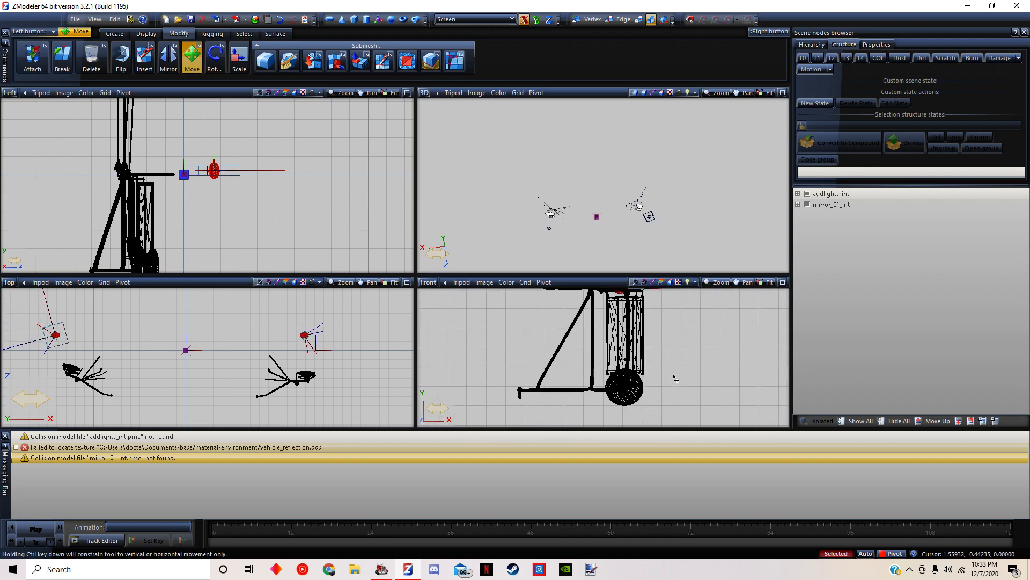
pyautogui.moveTo(668, 316); pyautogui.dragTo(653, 407, button='middle')
# Lower the interior lights along the vertical axis until they sit at the underside of the round mirror
pyautogui.scroll(-2, 653, 407)
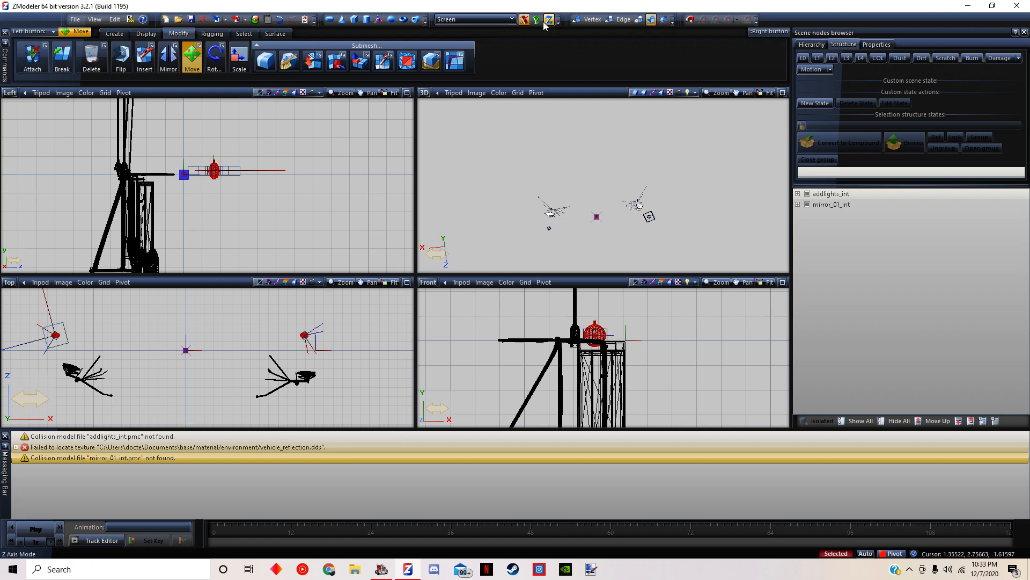
pyautogui.moveTo(680, 390); pyautogui.dragTo(616, 299, button='middle')
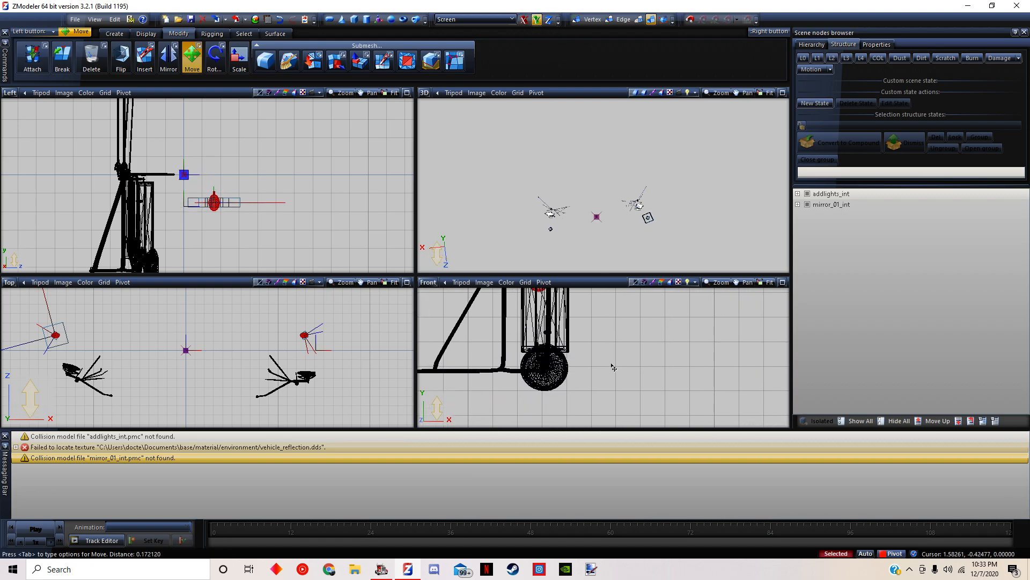
pyautogui.scroll(5, 596, 359)
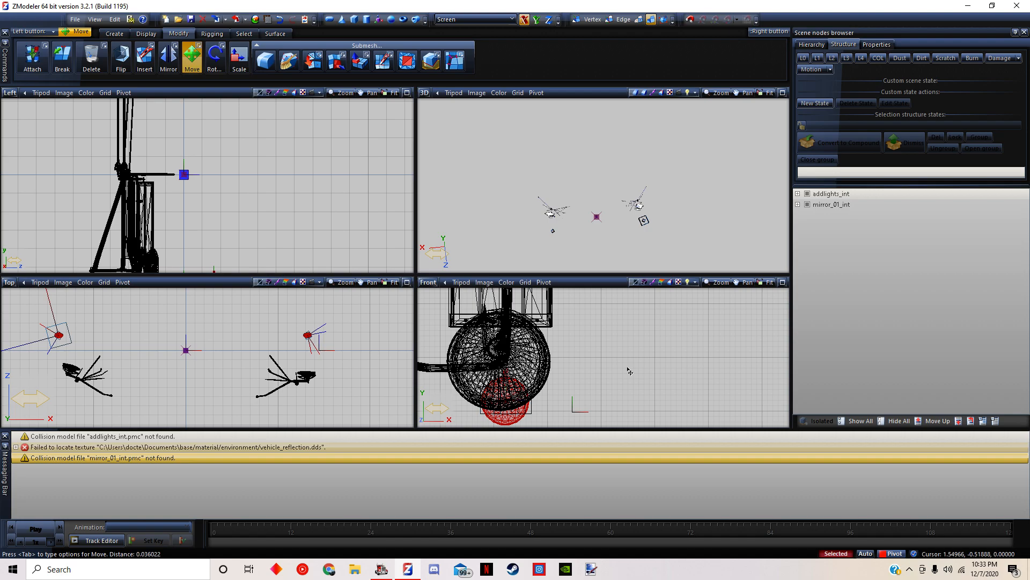
pyautogui.scroll(2, 628, 370)
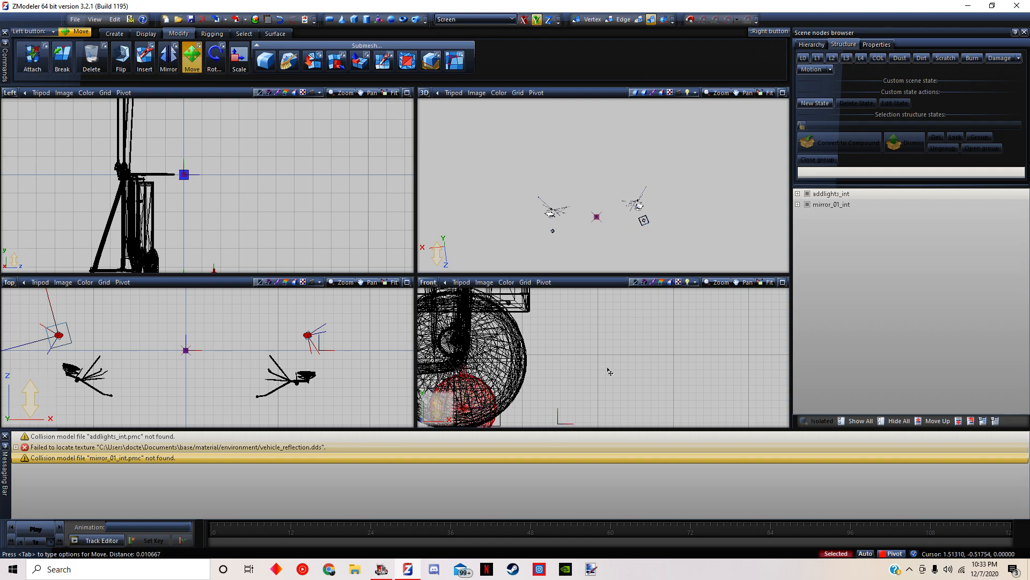
pyautogui.scroll(-5, 609, 370)
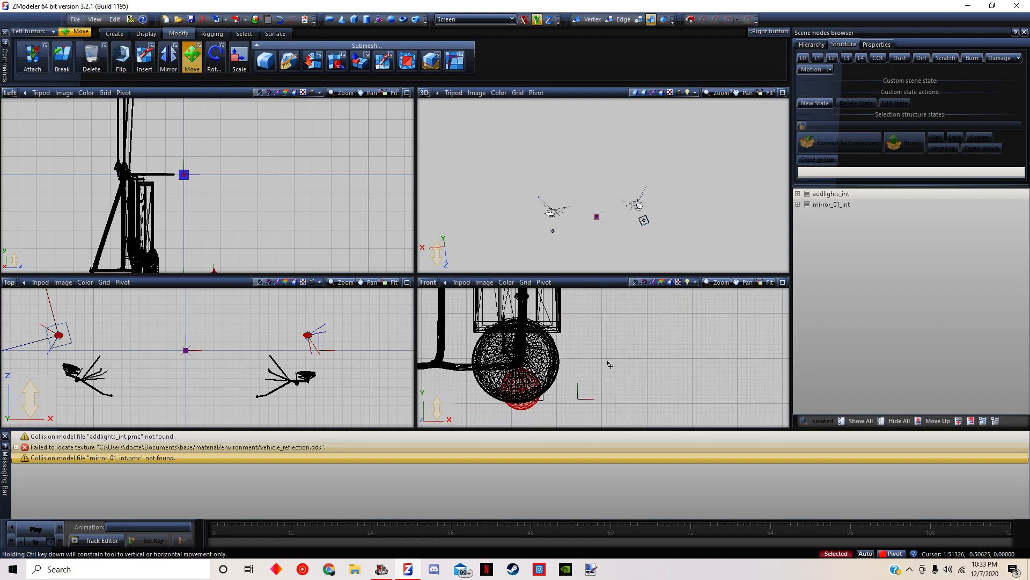
pyautogui.scroll(-5, 604, 357)
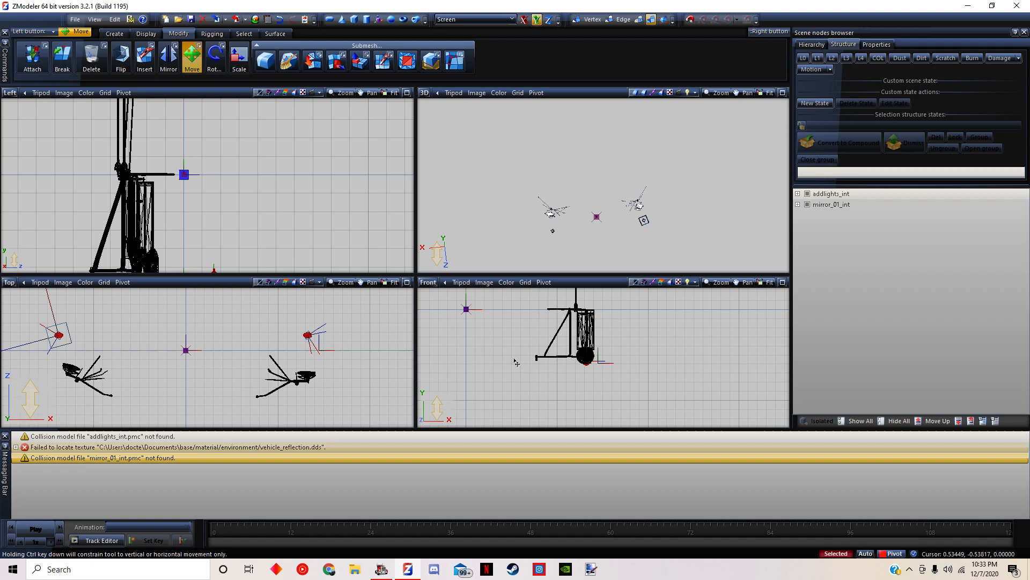
# At vertex level, select all vertices of the round light beside the opposite mirror in the Front view
pyautogui.scroll(6, 490, 343)
pyautogui.scroll(1, 515, 369)
pyautogui.moveTo(519, 371); pyautogui.dragTo(735, 373, button='middle')
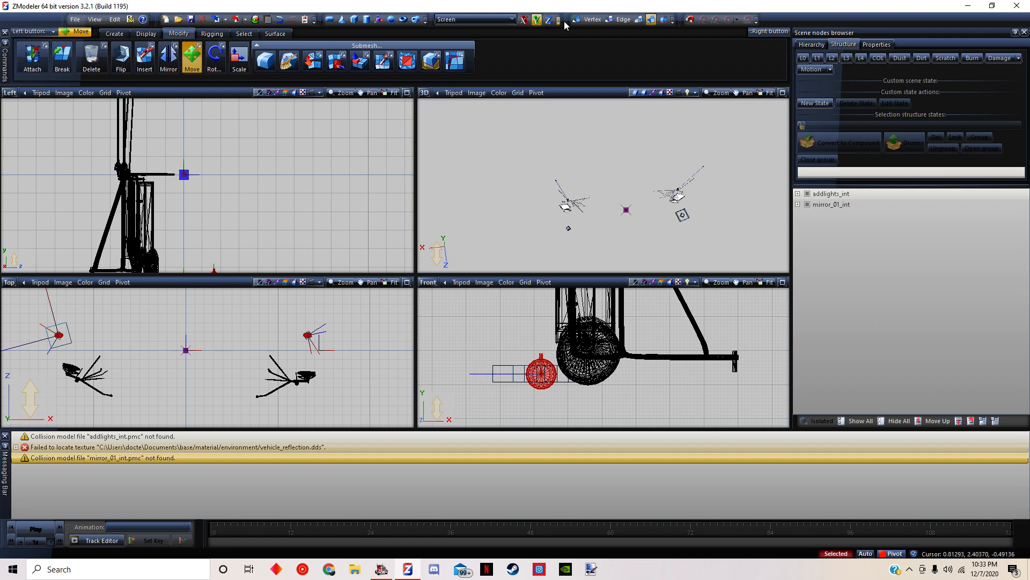
pyautogui.click(837, 554)
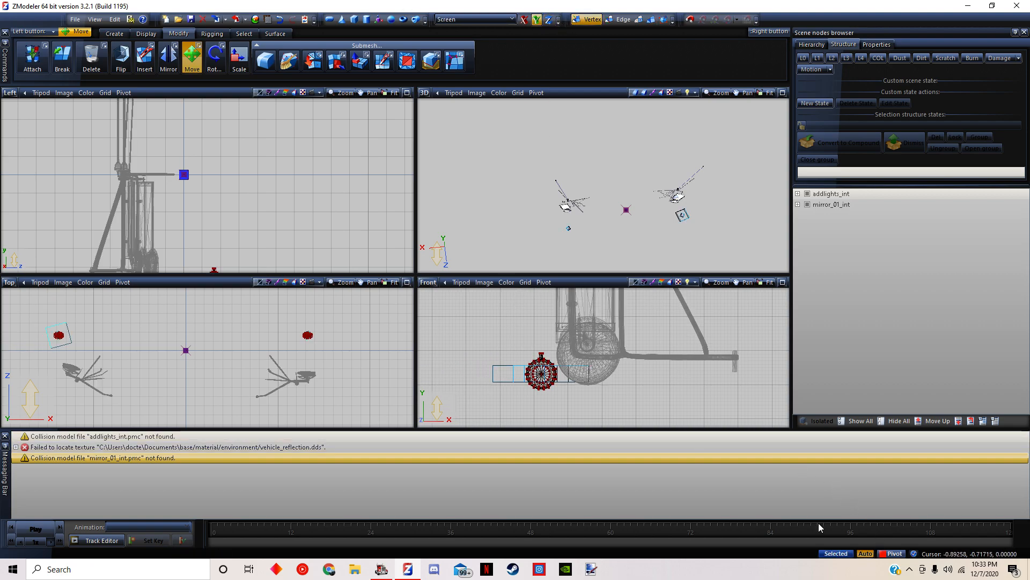
pyautogui.moveTo(573, 402); pyautogui.dragTo(576, 404)
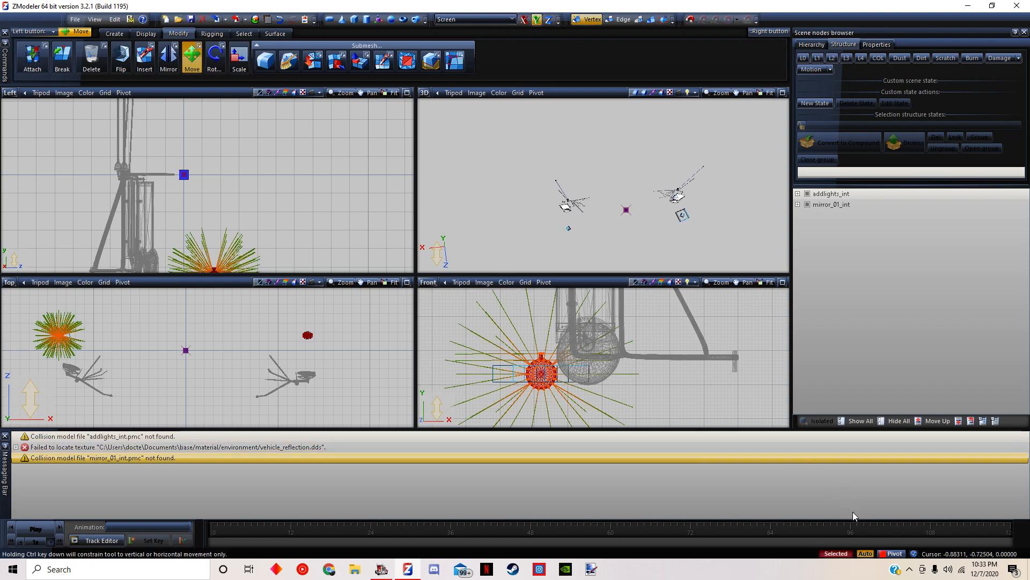
pyautogui.scroll(1, 560, 329)
pyautogui.moveTo(551, 388); pyautogui.dragTo(606, 393)
pyautogui.click(281, 20)
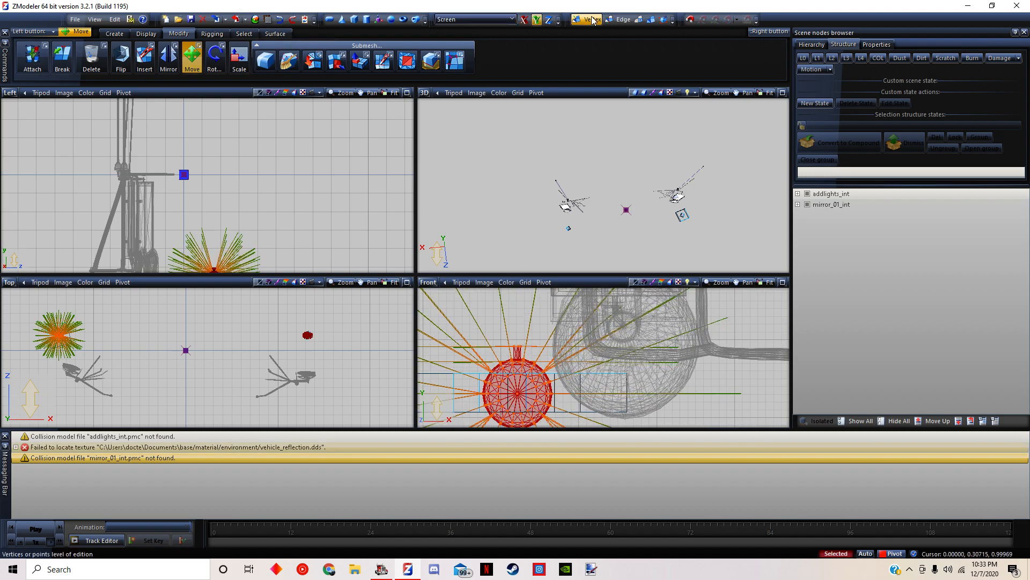
# Shift the selected light's vertices inward to the round mirror along the horizontal axis, and return to object level
pyautogui.moveTo(581, 367); pyautogui.dragTo(698, 384)
pyautogui.moveTo(699, 384); pyautogui.dragTo(476, 360, button='middle')
pyautogui.scroll(-5, 653, 368)
pyautogui.moveTo(775, 357); pyautogui.dragTo(687, 370, button='middle')
pyautogui.scroll(3, 621, 344)
pyautogui.moveTo(460, 373); pyautogui.dragTo(827, 368, button='middle')
pyautogui.moveTo(412, 335); pyautogui.dragTo(596, 329, button='middle')
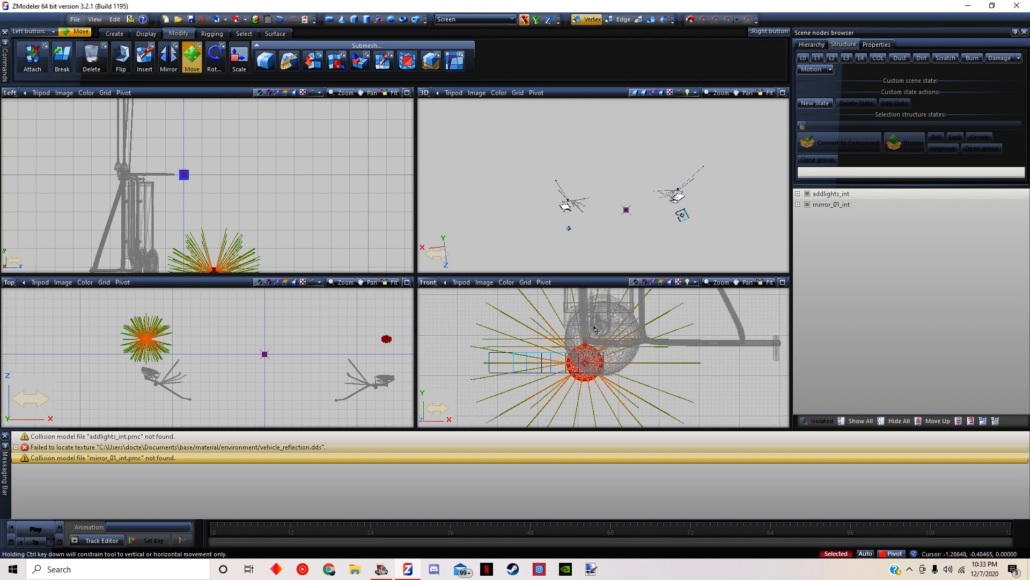
pyautogui.click(638, 23)
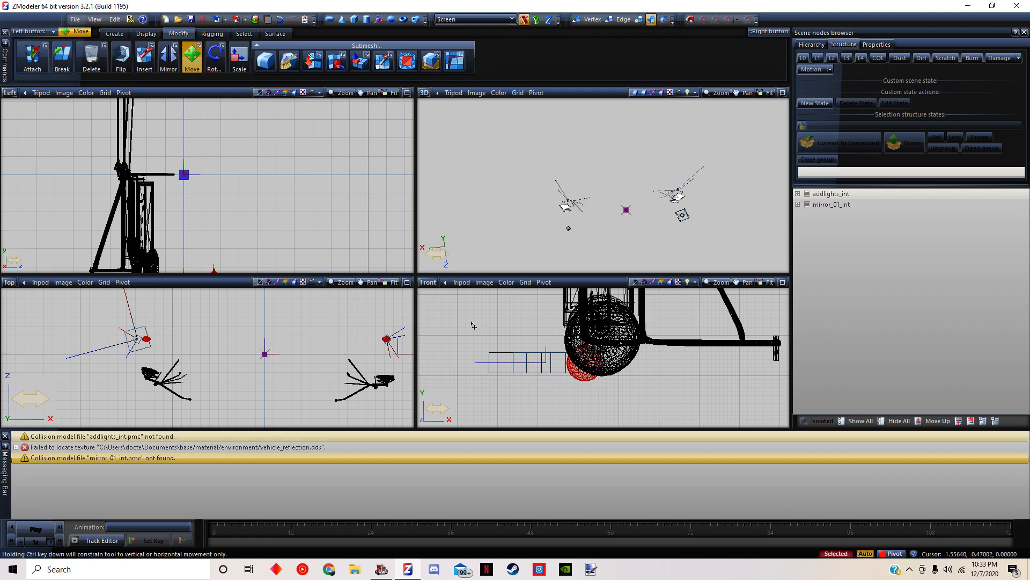
# Deselect the round light's vertices in the Front view and hide the mirror_01_int model, leaving only addlights_int displayed
pyautogui.moveTo(472, 326); pyautogui.dragTo(575, 401)
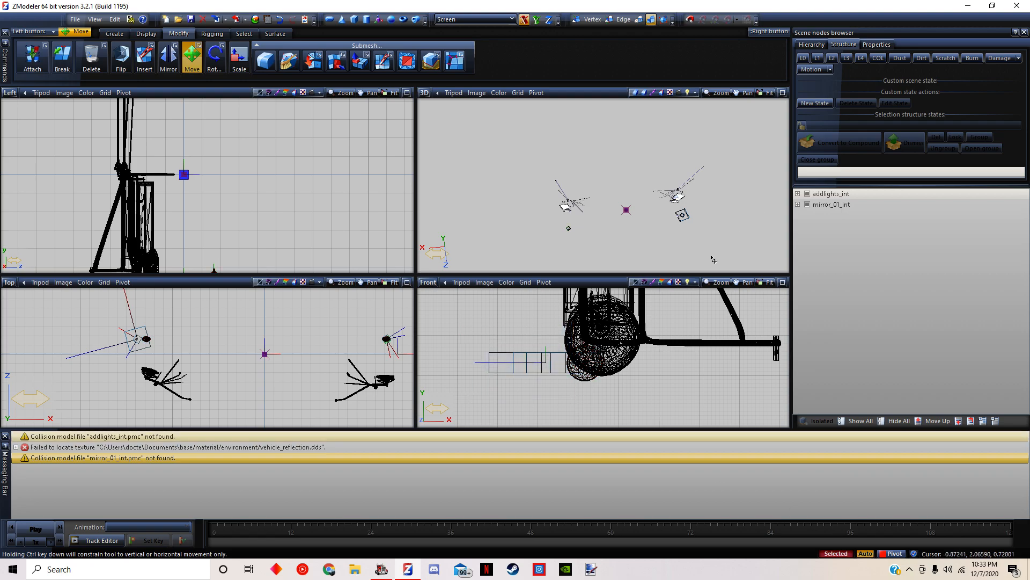
pyautogui.click(809, 194)
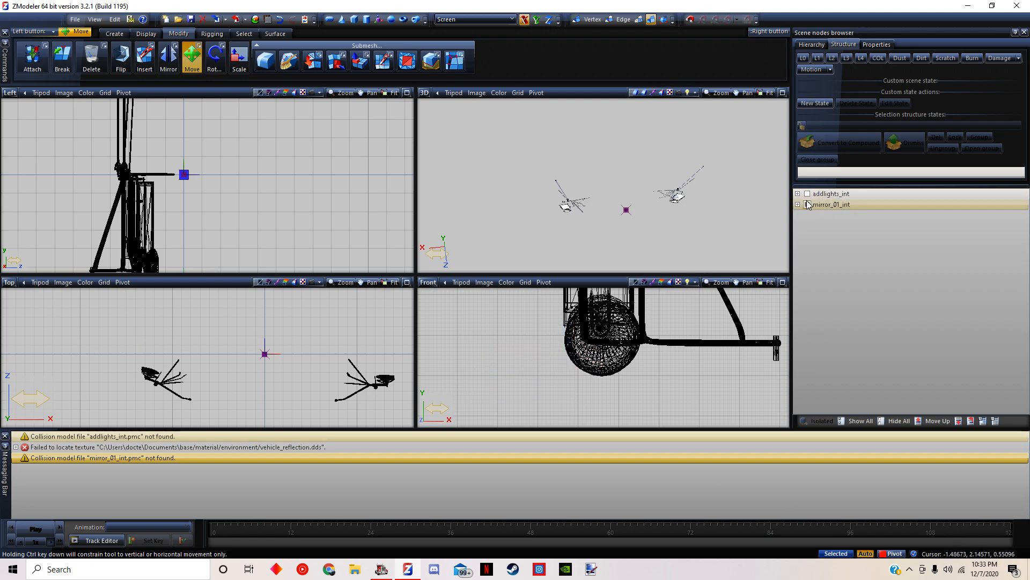
pyautogui.click(808, 195)
pyautogui.doubleClick(807, 207)
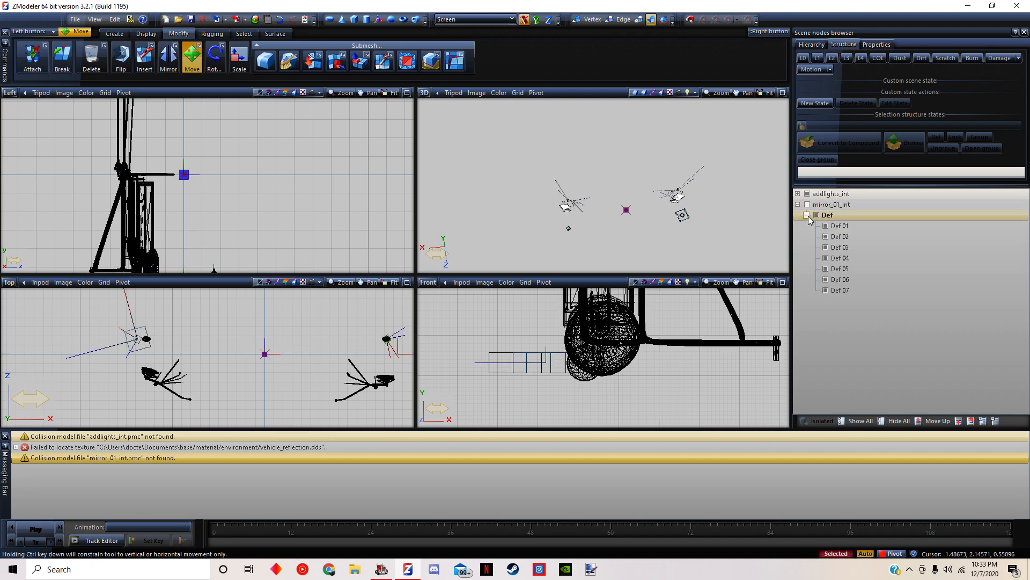
pyautogui.click(807, 207)
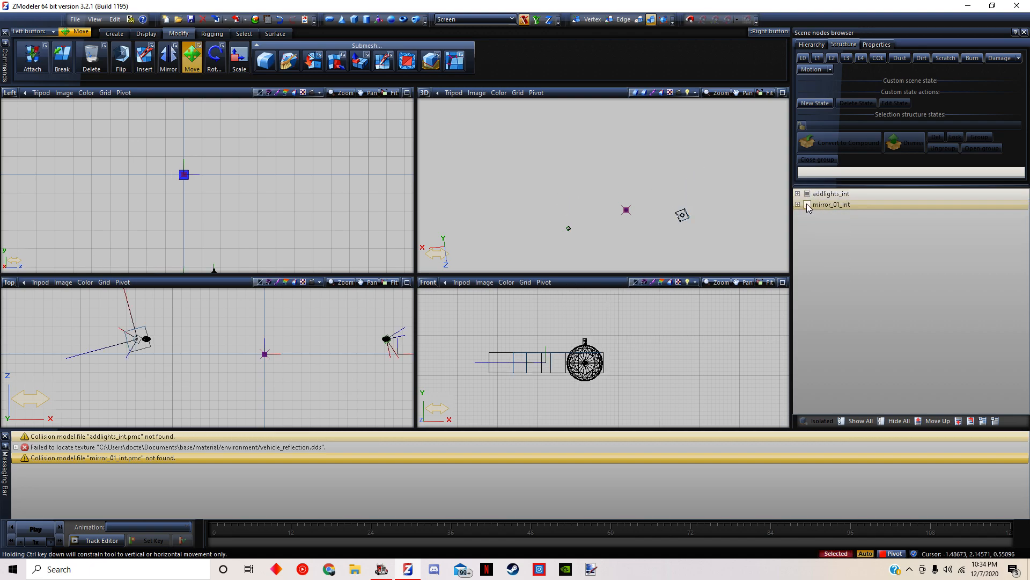
# With Def 01 and Def 02 temporarily hidden, shift the blinker flare sideways in the Front view to centre it on the round light
pyautogui.click(807, 204)
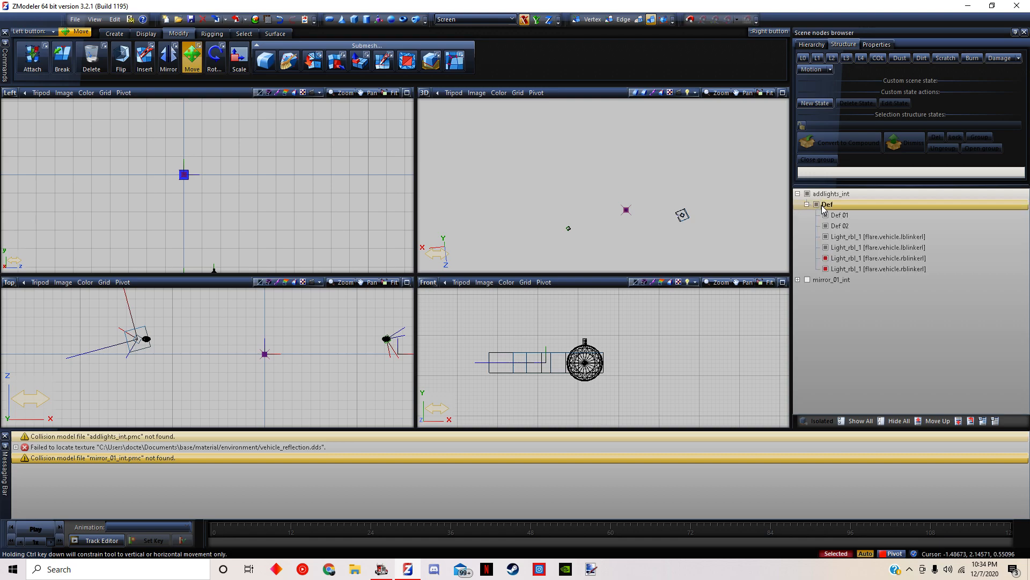
pyautogui.click(825, 215)
pyautogui.click(825, 226)
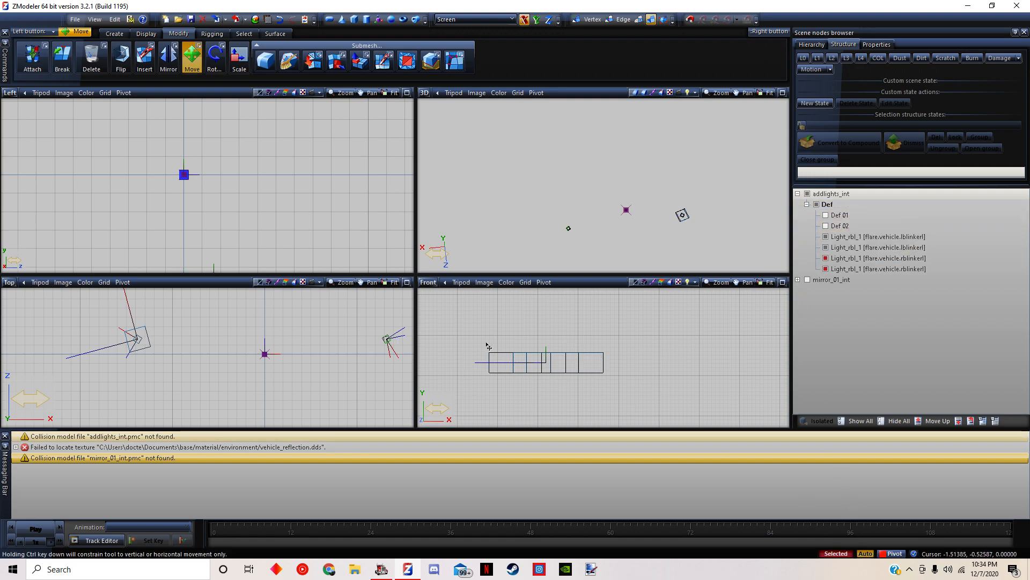
pyautogui.moveTo(580, 374); pyautogui.dragTo(630, 392)
pyautogui.click(826, 226)
pyautogui.click(825, 215)
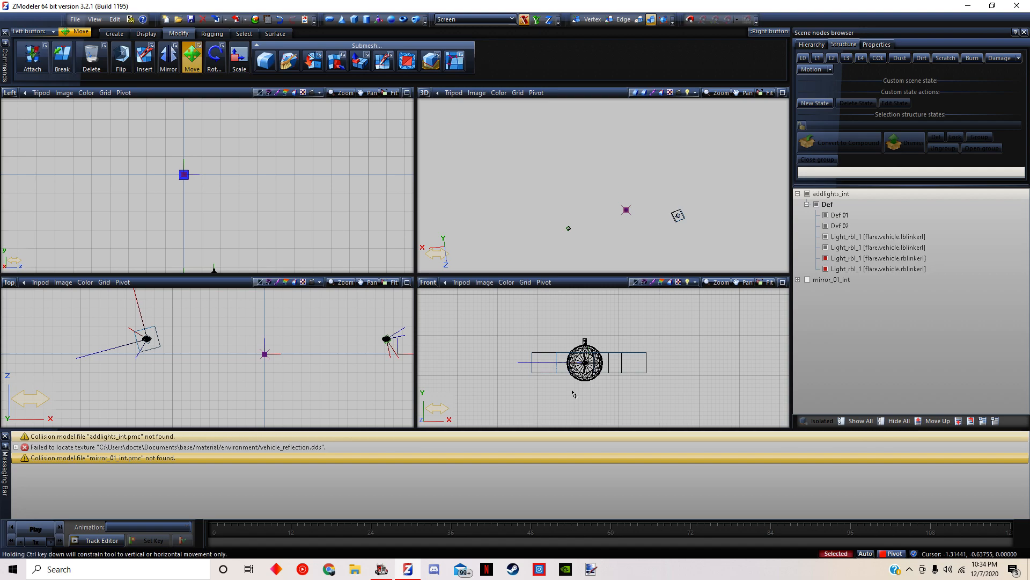
# Export the adjusted interior lights model, overwriting the existing file
pyautogui.click(75, 21)
pyautogui.click(107, 114)
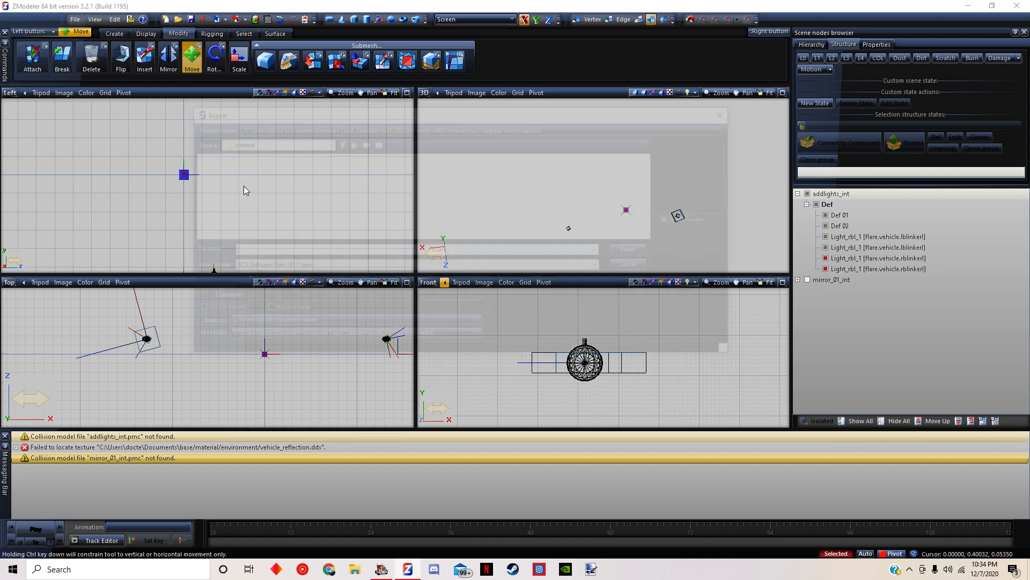
pyautogui.doubleClick(230, 201)
pyautogui.click(541, 285)
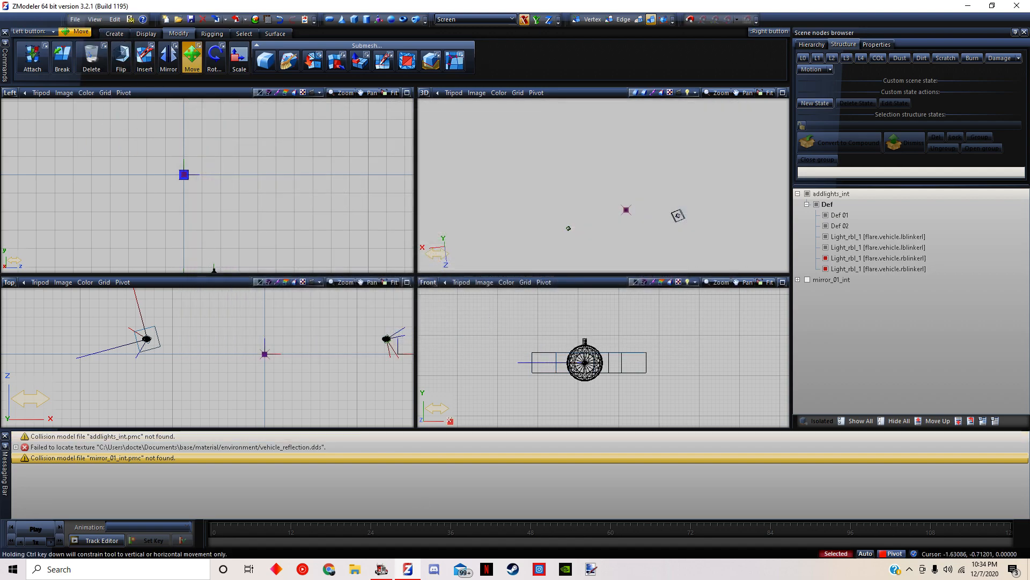
# Switch to American Truck Simulator and reload the game through a profile change
pyautogui.click(381, 572)
pyautogui.press('Escape')
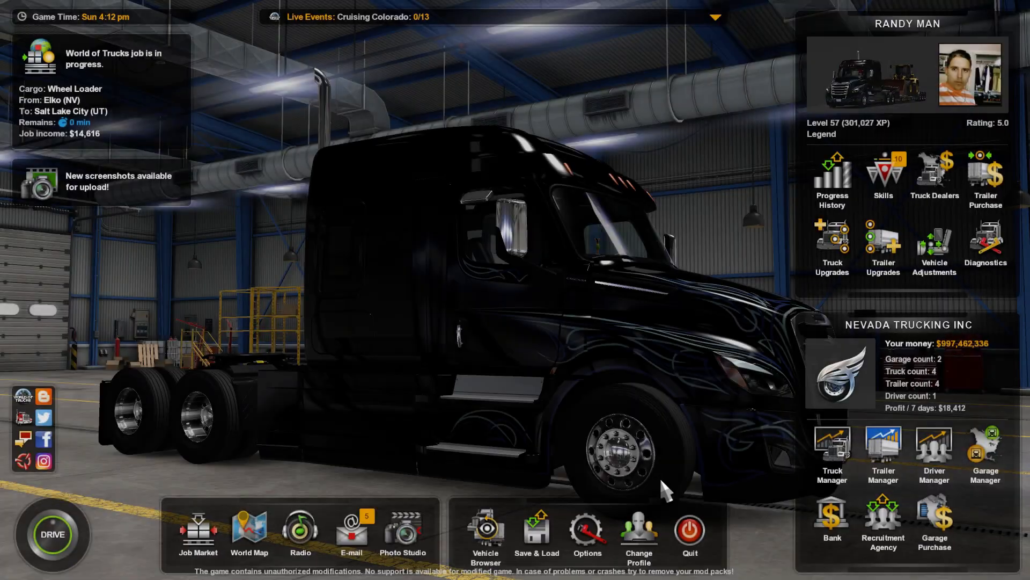
pyautogui.click(634, 520)
pyautogui.click(462, 378)
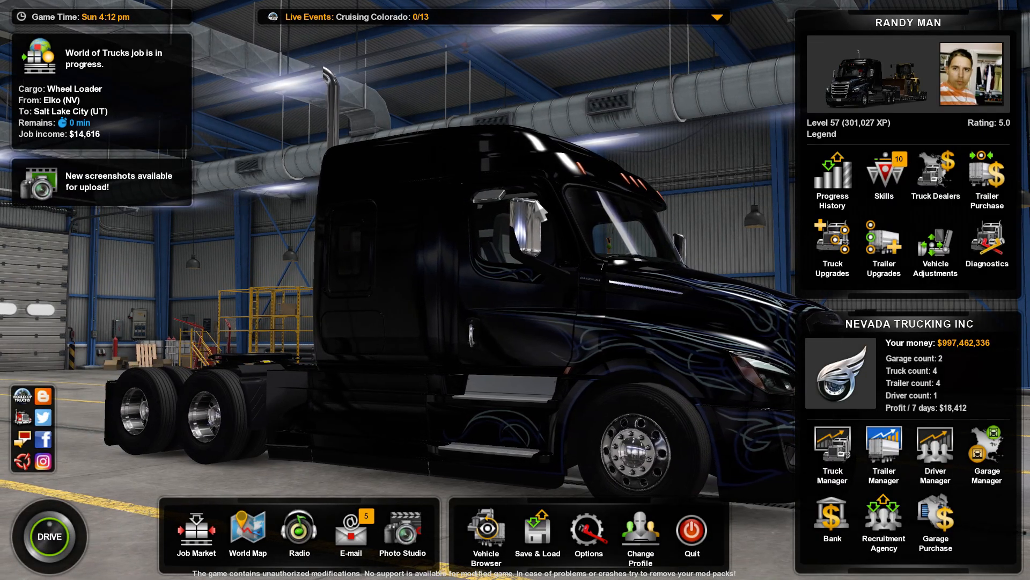
# Open the Kenworth W900 in the truck browser and bring up the Mirrors lights accessory at the door mirror
pyautogui.click(502, 543)
pyautogui.click(415, 193)
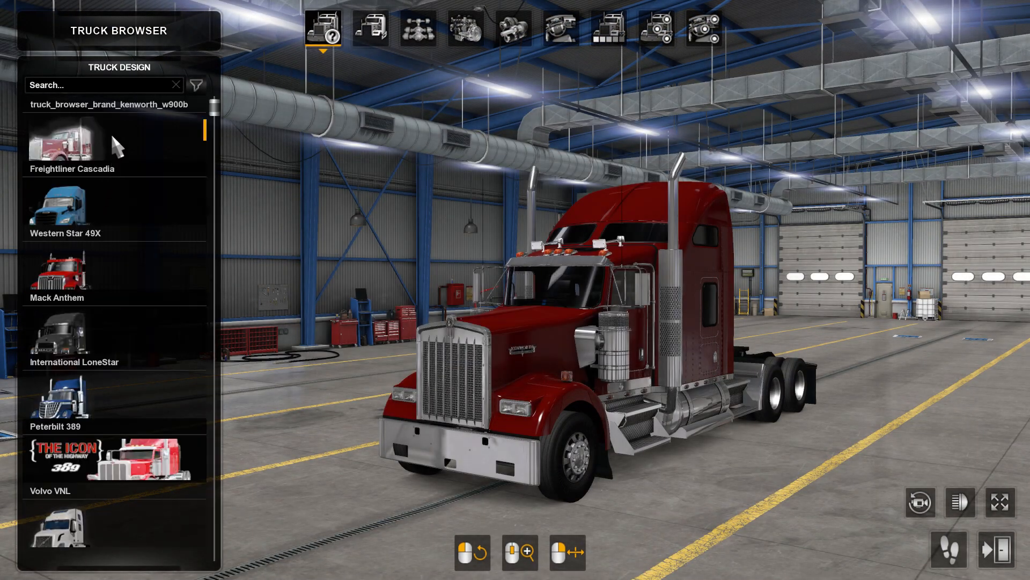
pyautogui.click(112, 138)
pyautogui.click(657, 31)
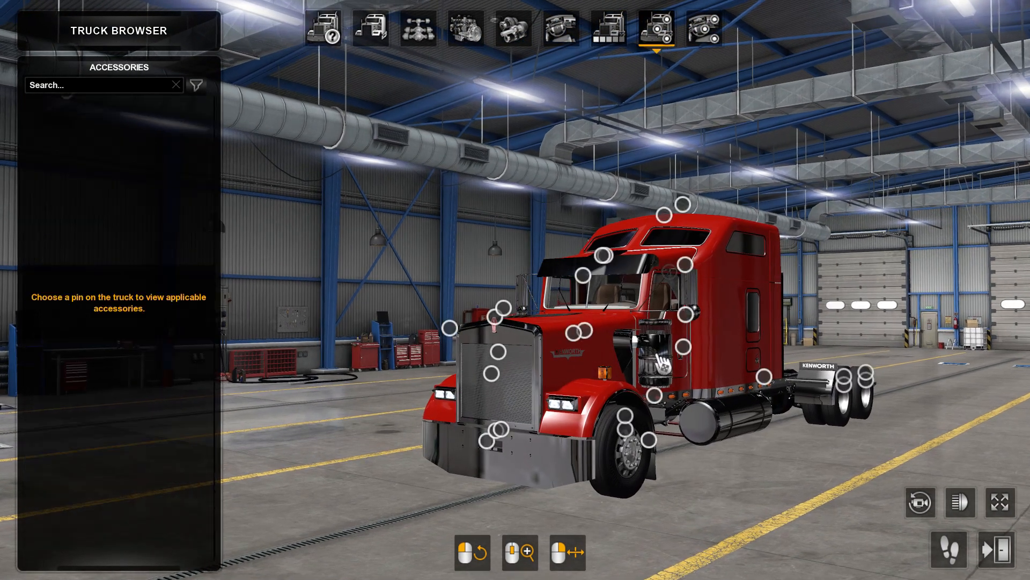
pyautogui.click(685, 339)
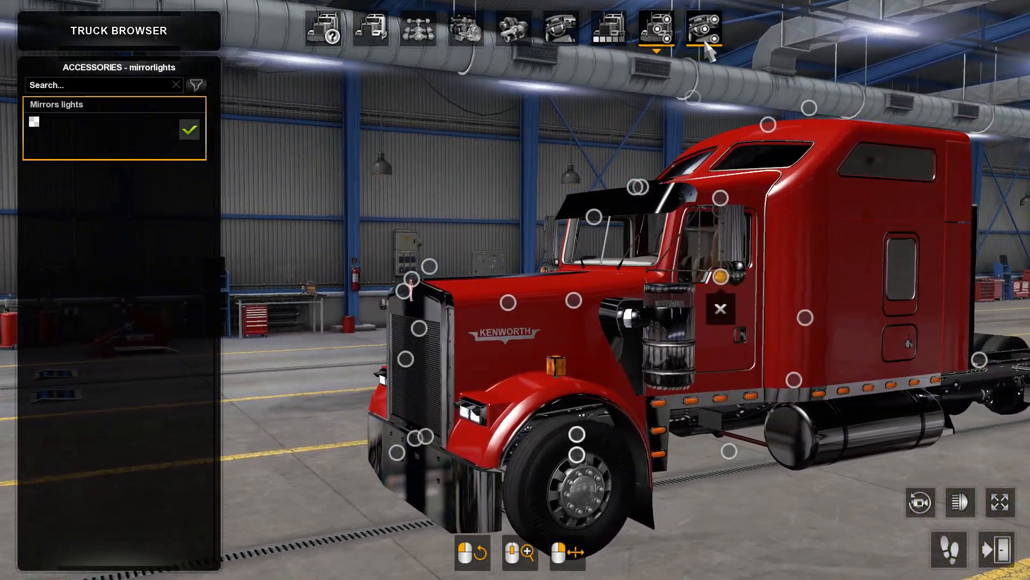
# Inspect the passenger-side mirror from inside the cab and check the console log for accessory errors
pyautogui.click(705, 42)
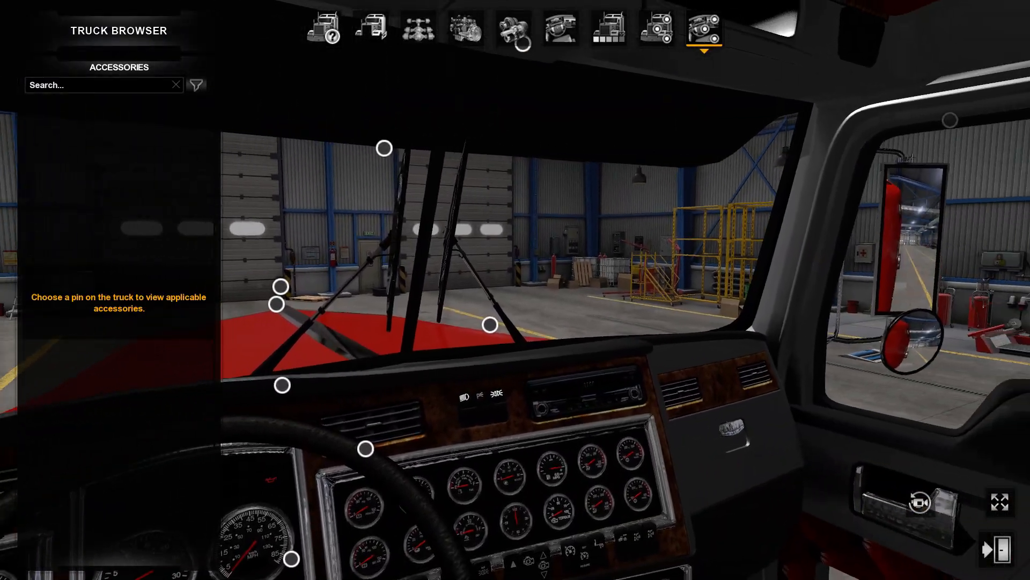
pyautogui.moveTo(515, 290); pyautogui.dragTo(993, 267, button='right')
pyautogui.moveTo(515, 161); pyautogui.dragTo(789, 159)
pyautogui.press('`')
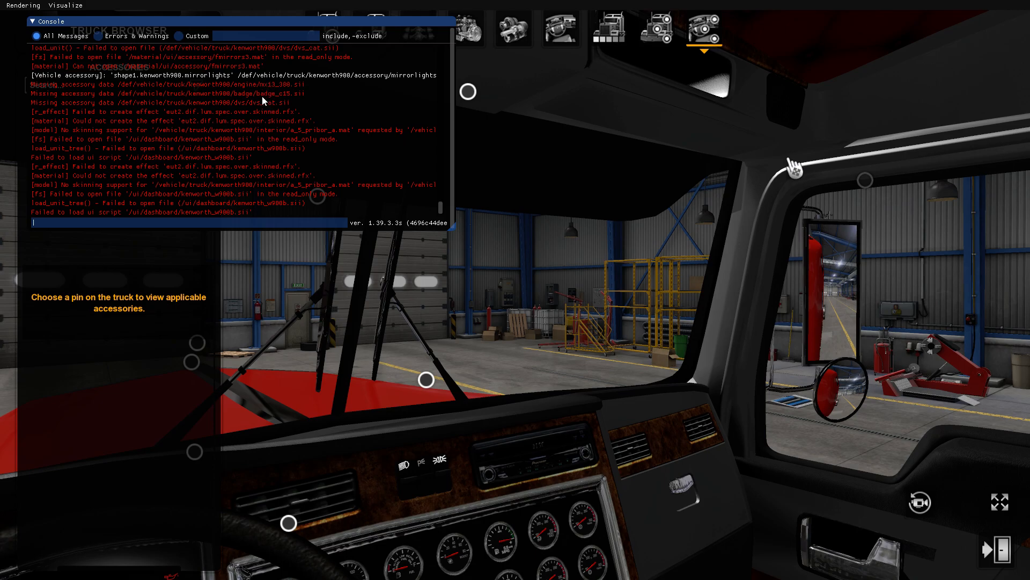
pyautogui.press('`')
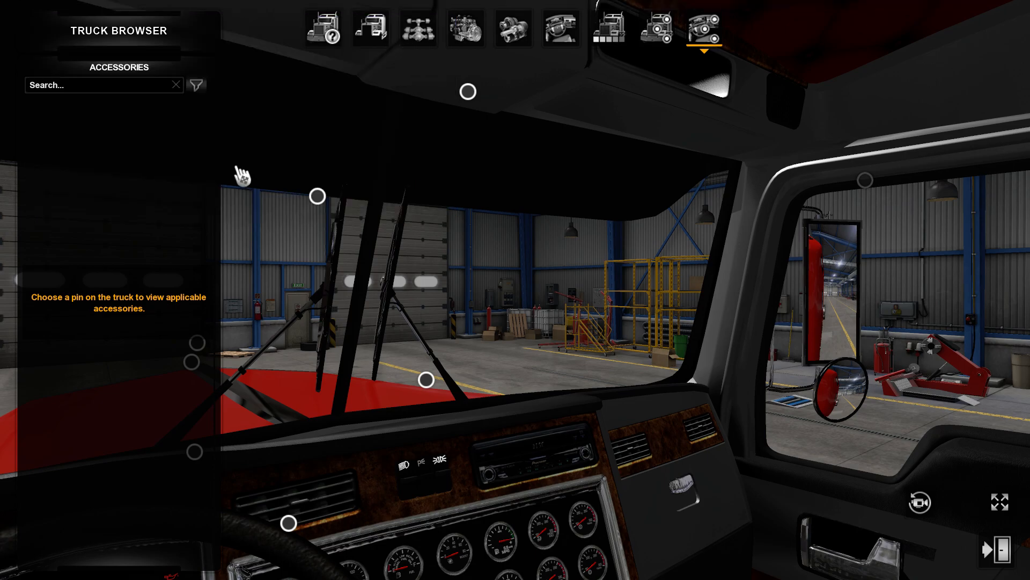
# Compare the mirror lights from the exterior view and from inside the cab around the driver-side mirror
pyautogui.moveTo(515, 290); pyautogui.dragTo(621, 354)
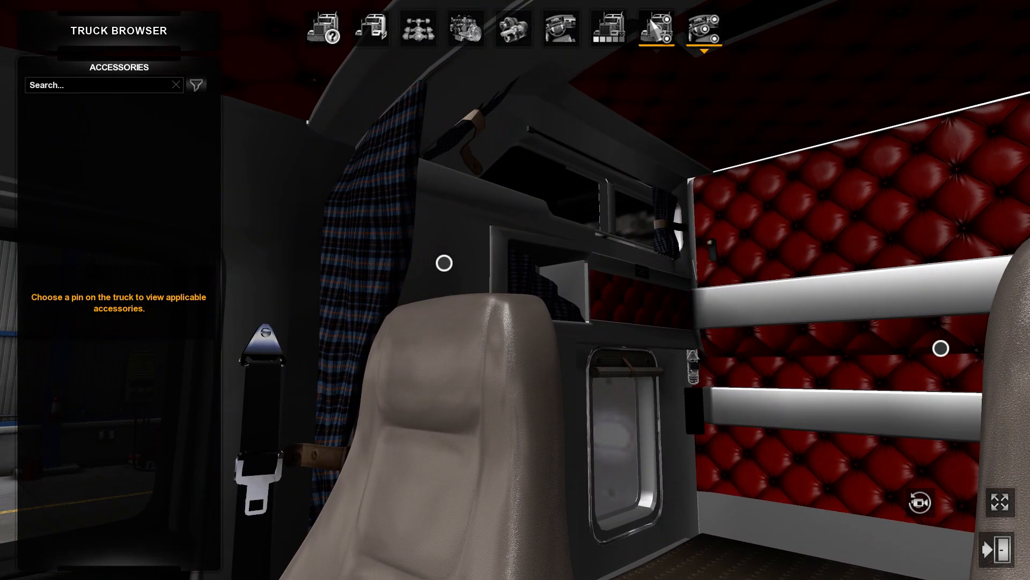
pyautogui.click(650, 20)
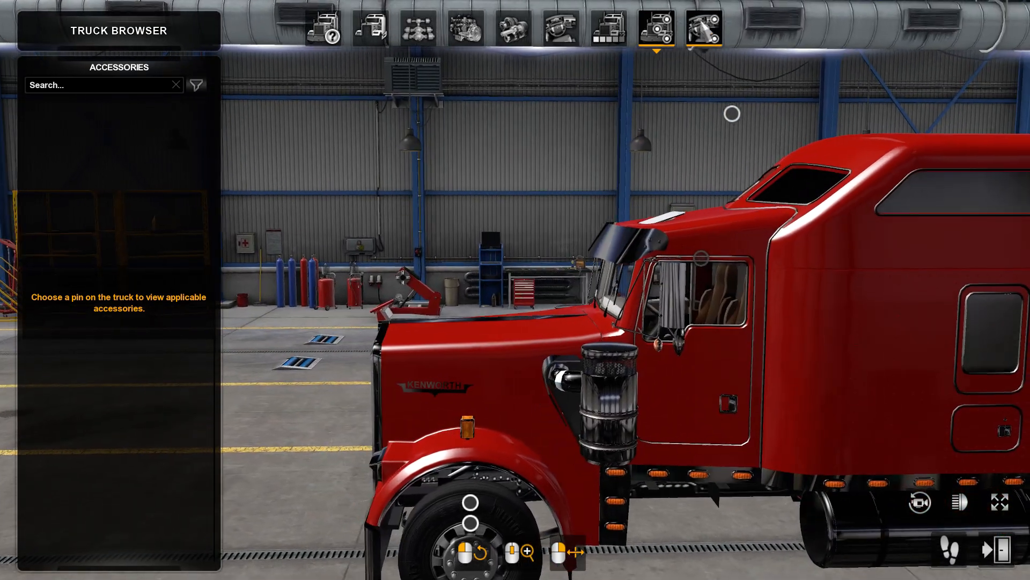
pyautogui.click(704, 28)
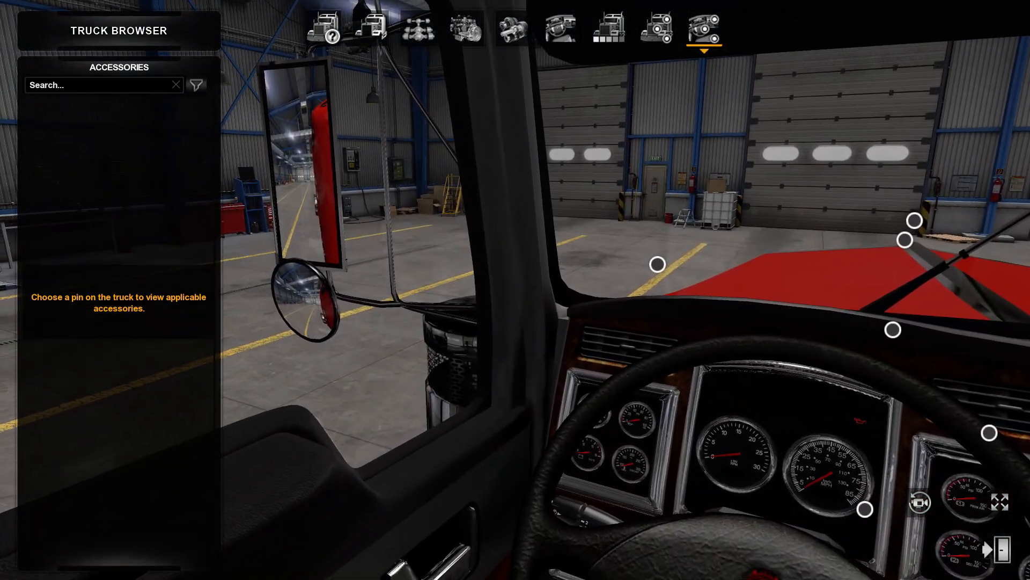
pyautogui.moveTo(622, 290); pyautogui.dragTo(880, 322, button='right')
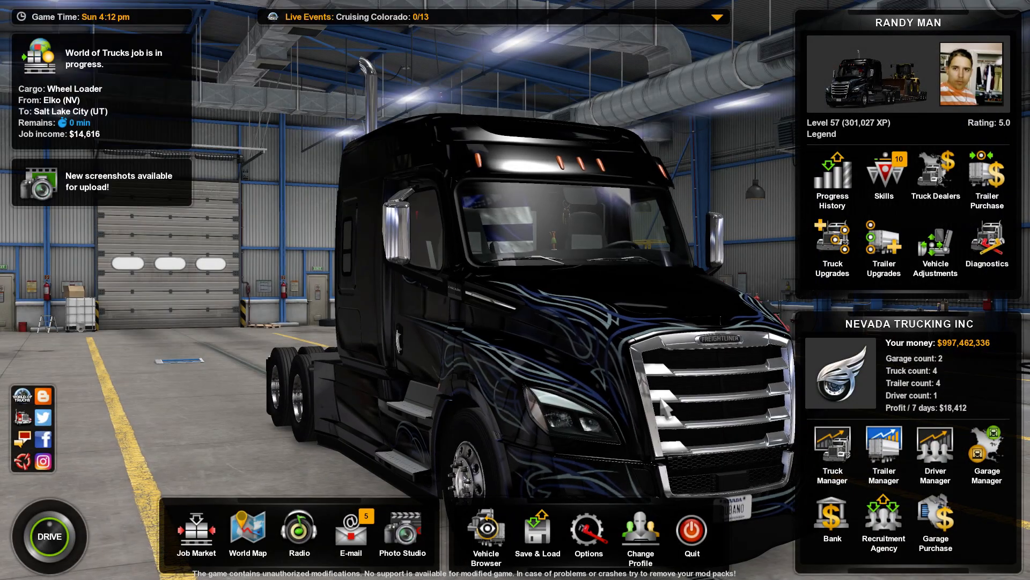
# Quit American Truck Simulator and close ZModeler, returning to the desktop
pyautogui.press('Escape')
pyautogui.click(486, 370)
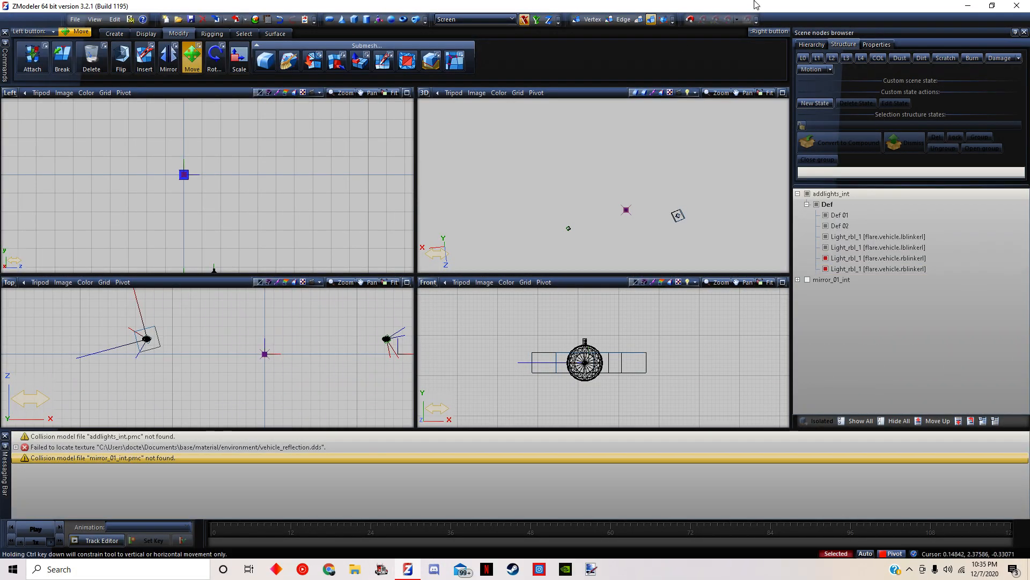
pyautogui.click(1017, 5)
pyautogui.click(537, 312)
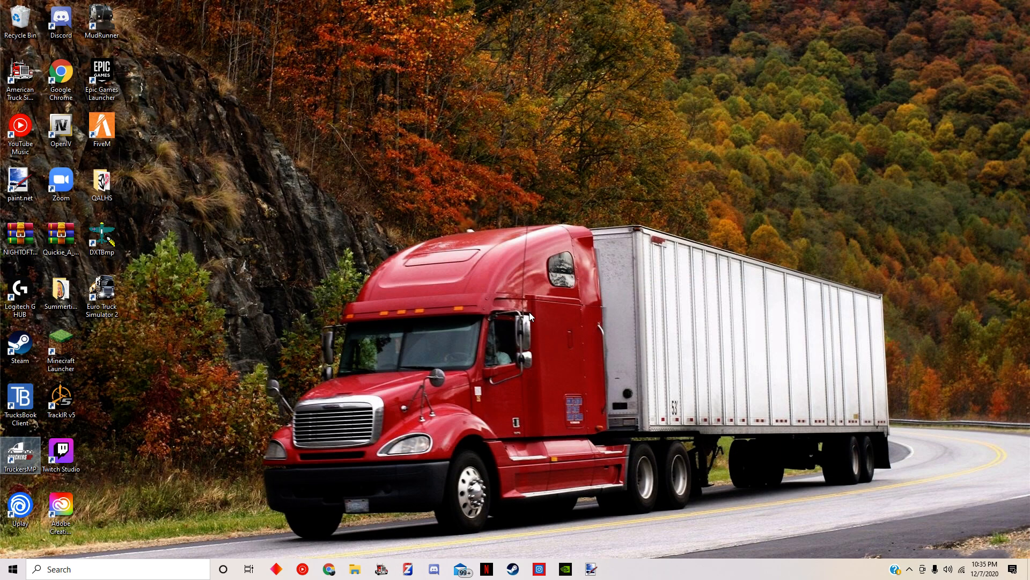